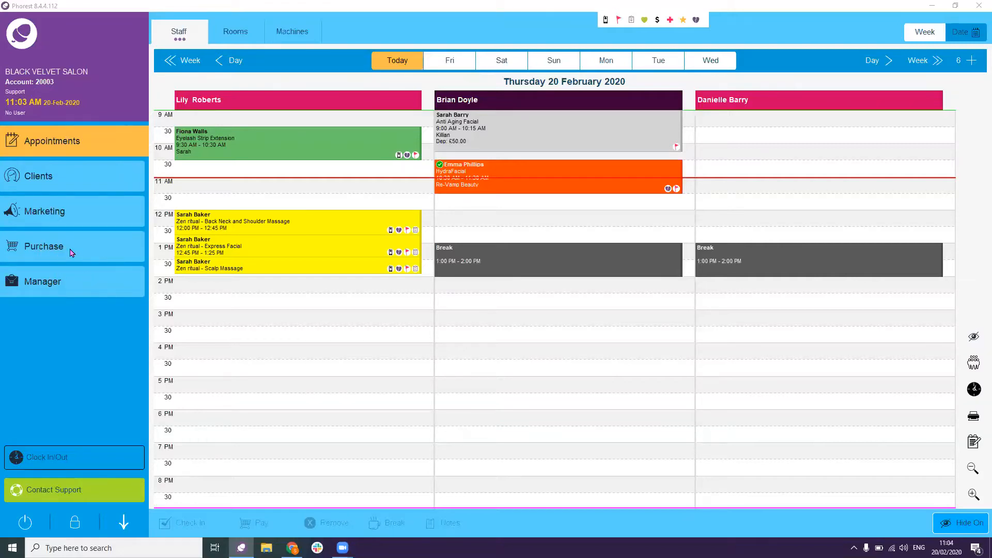
- Look over the appointment calendar, then switch to the Clients list of 964 records
left_click(121, 151)
left_click(239, 139)
left_click(721, 143)
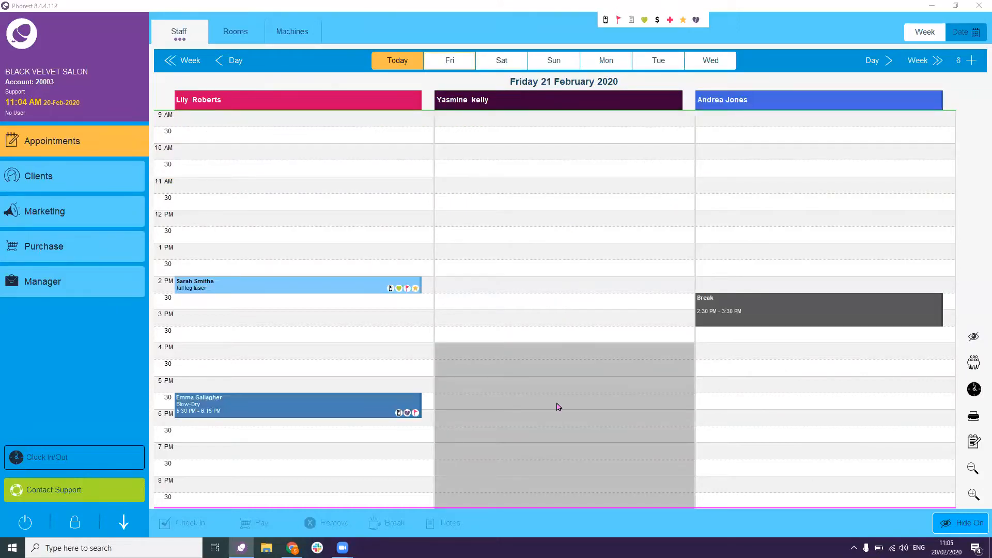
left_click(113, 186)
left_click(111, 186)
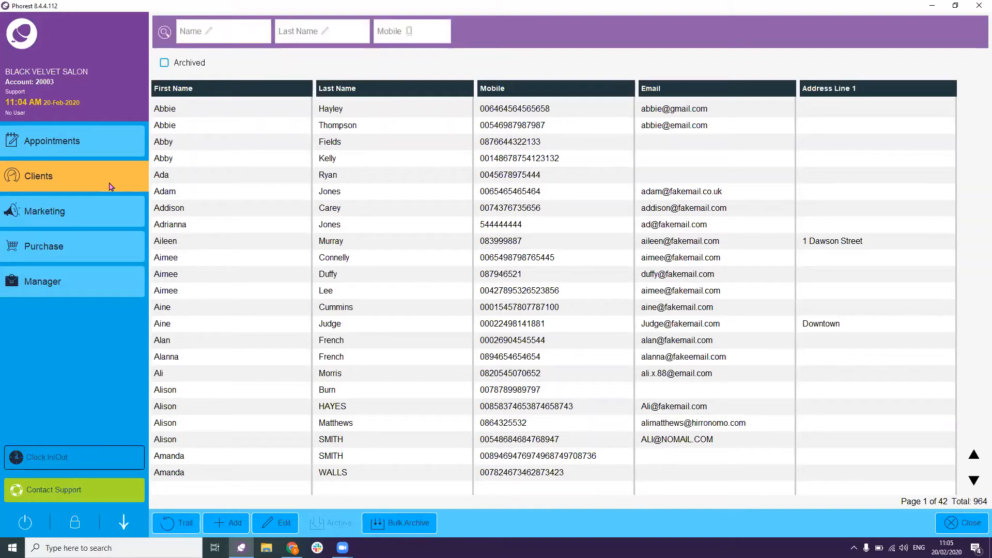
left_click(240, 35)
left_click(298, 32)
left_click(181, 526)
left_click(182, 524)
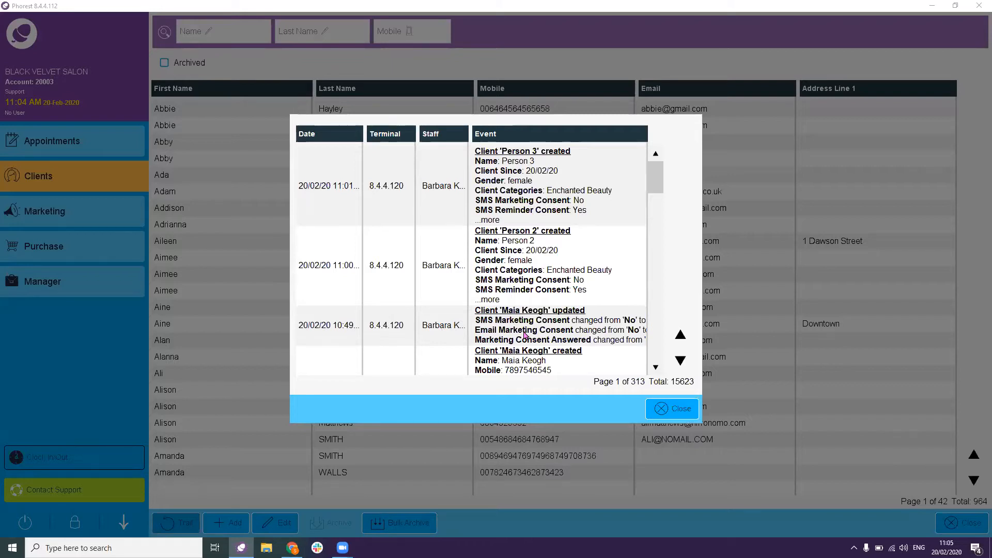
left_click(675, 412)
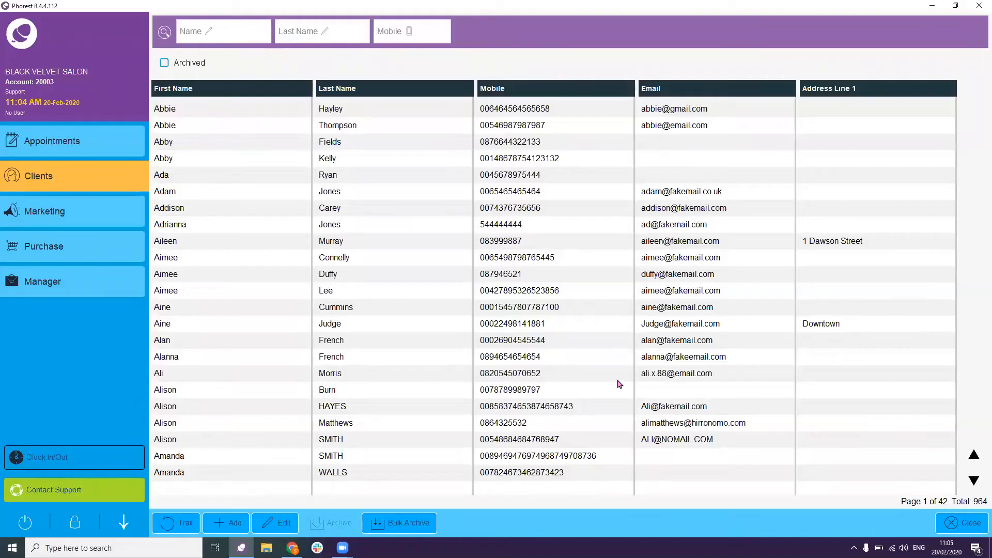
left_click(232, 523)
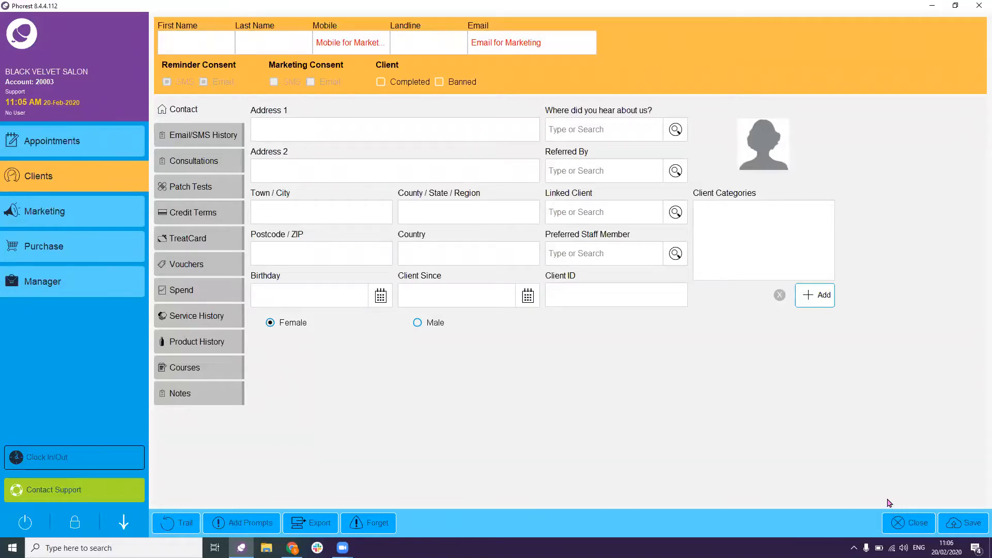
left_click(898, 523)
left_click(571, 291)
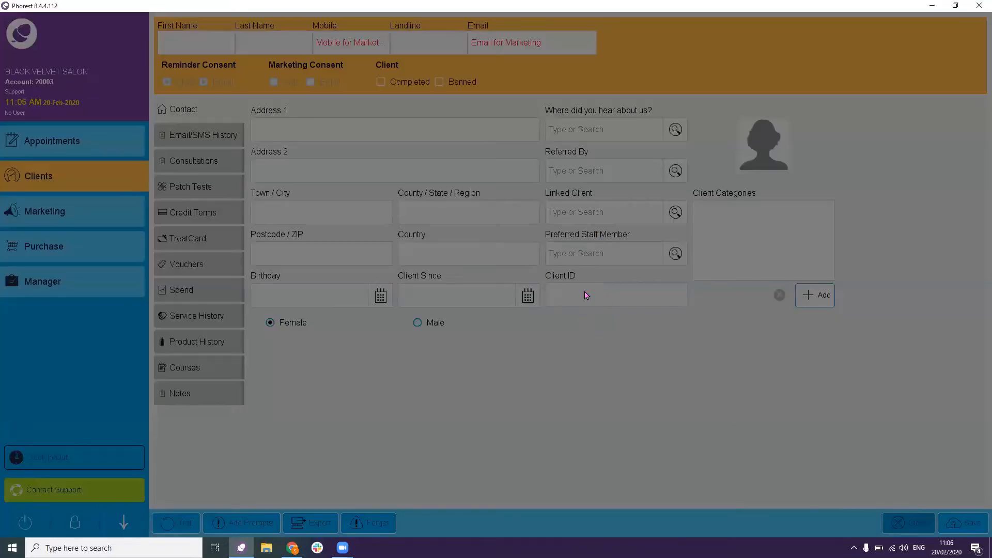
left_click(287, 522)
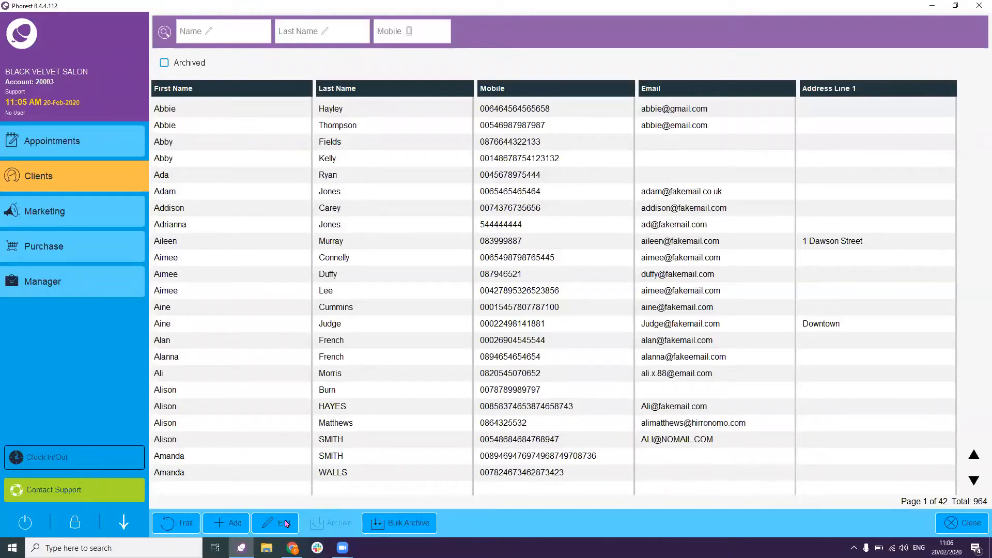
left_click(336, 525)
- Archive the selected client, leaving 963 active clients
left_click(343, 455)
left_click(338, 524)
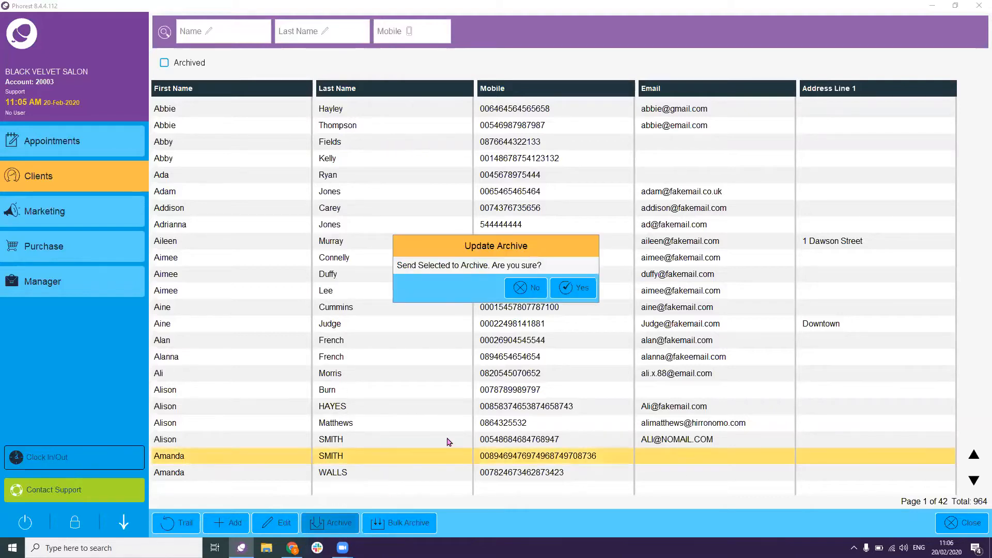
left_click(568, 288)
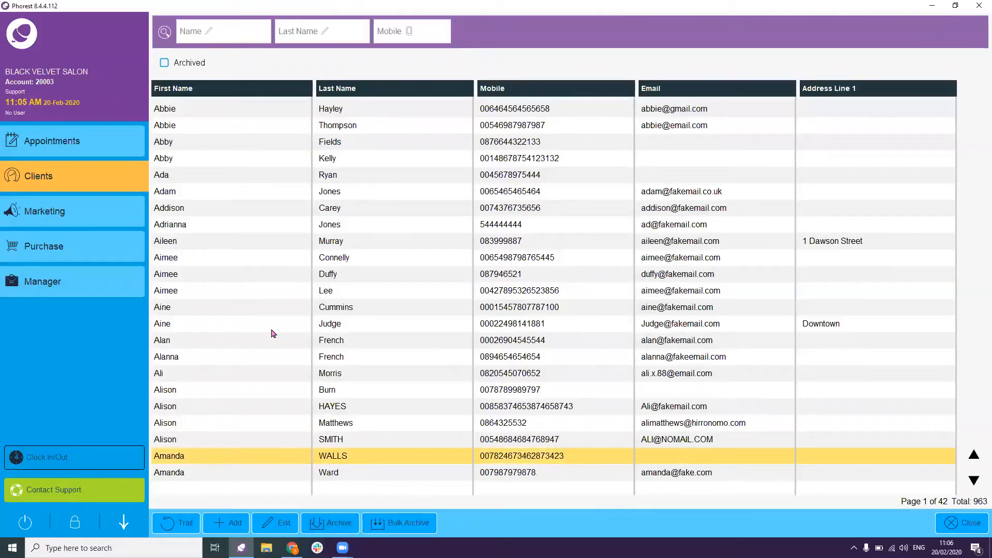
- Show the 2359 archived clients and cancel the Bulk Archive dialog
left_click(165, 64)
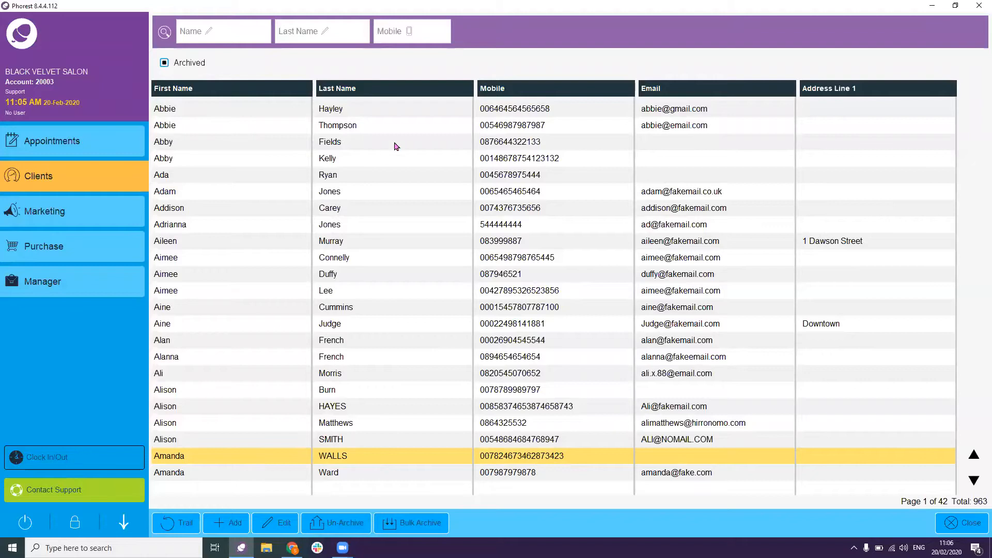
left_click(415, 525)
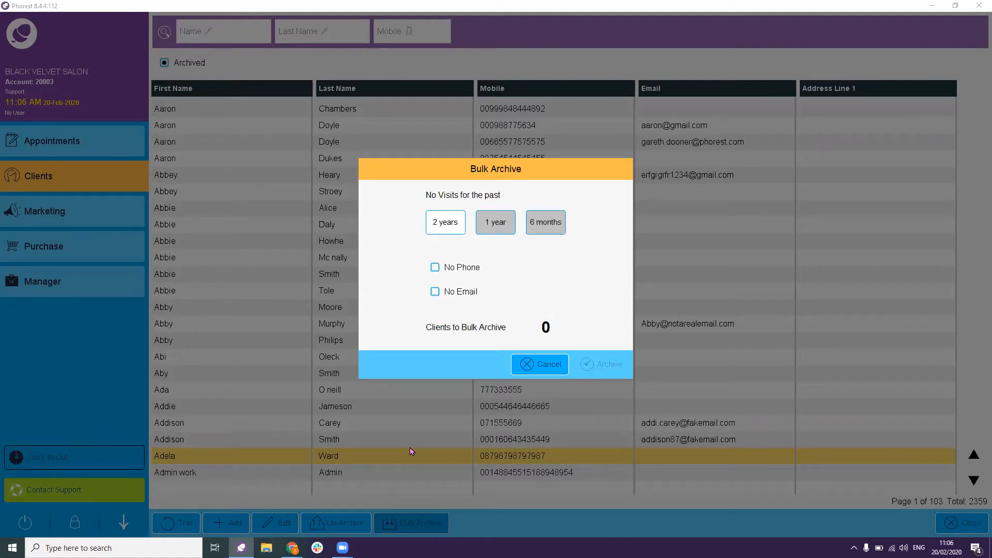
left_click(540, 365)
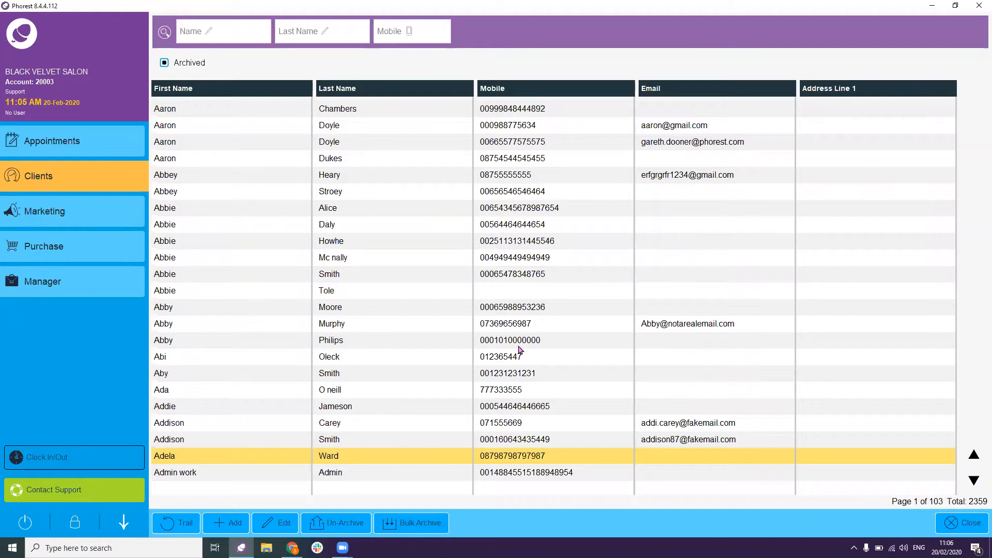
- Return to active clients, open the second client's record, and view its Email/SMS history
left_click(166, 63)
left_click(336, 127)
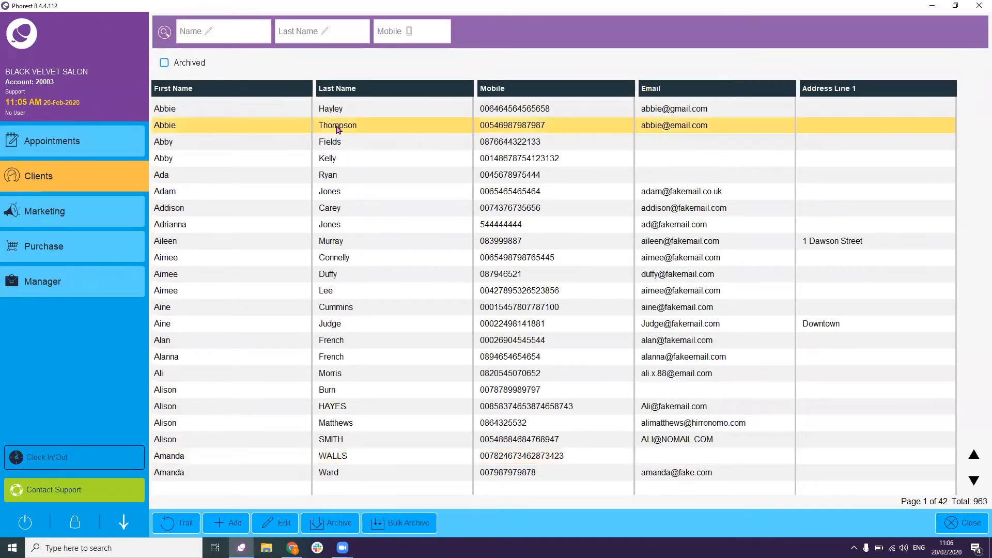
double_click(337, 126)
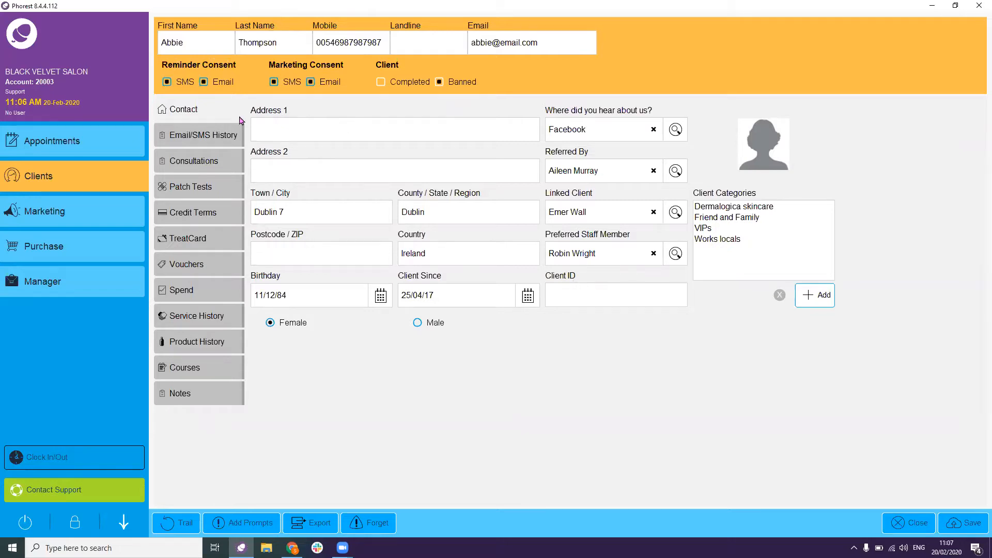
left_click(215, 134)
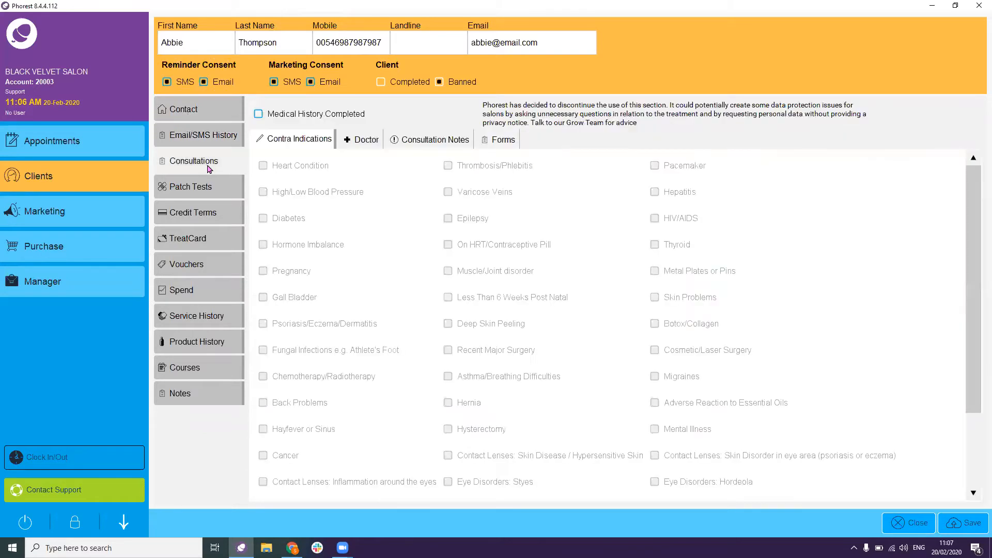
- Check the client's consultation forms, then bring up their patch tests
left_click(512, 141)
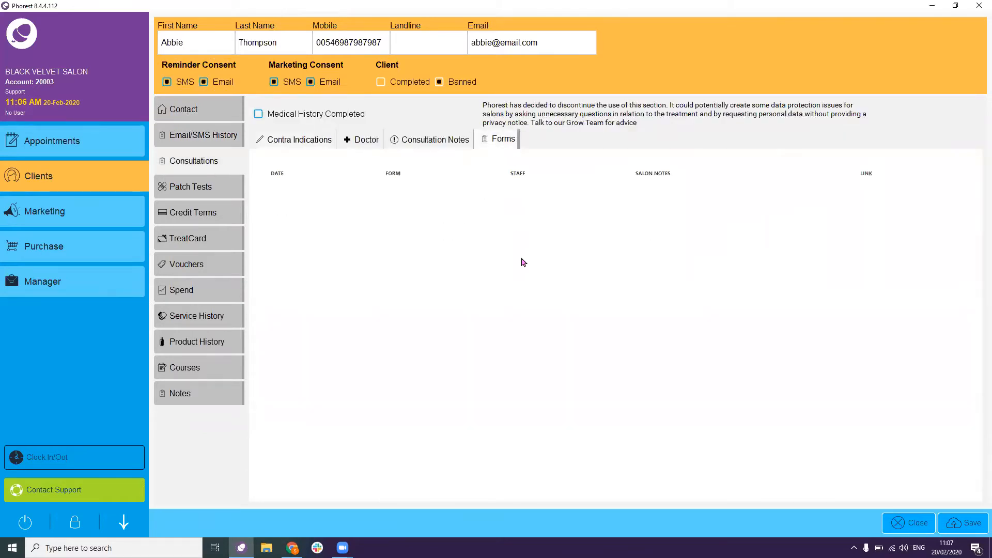
left_click(522, 262)
left_click(231, 198)
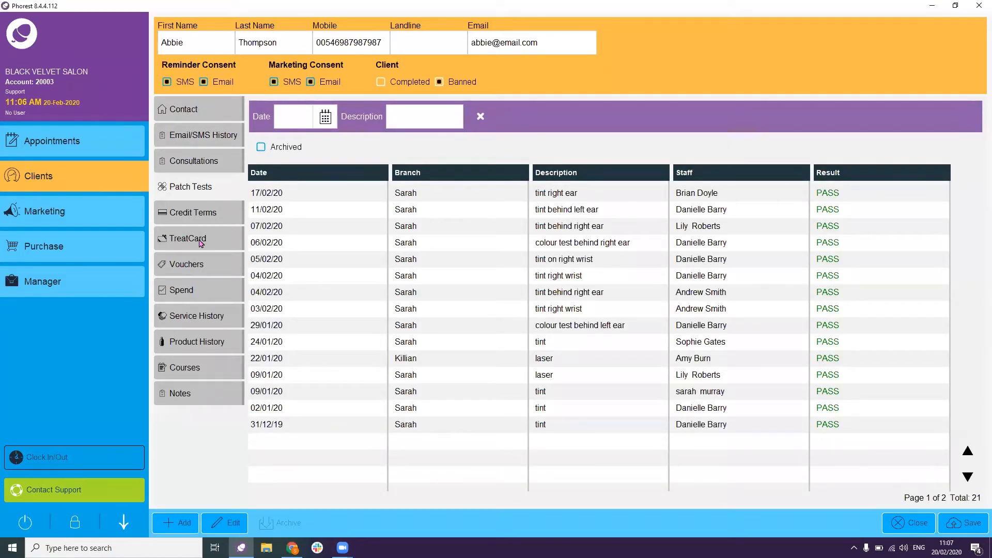
- Add a pending 'tint left ear' patch test assigned to a staff member, then view Credit Terms
left_click(182, 524)
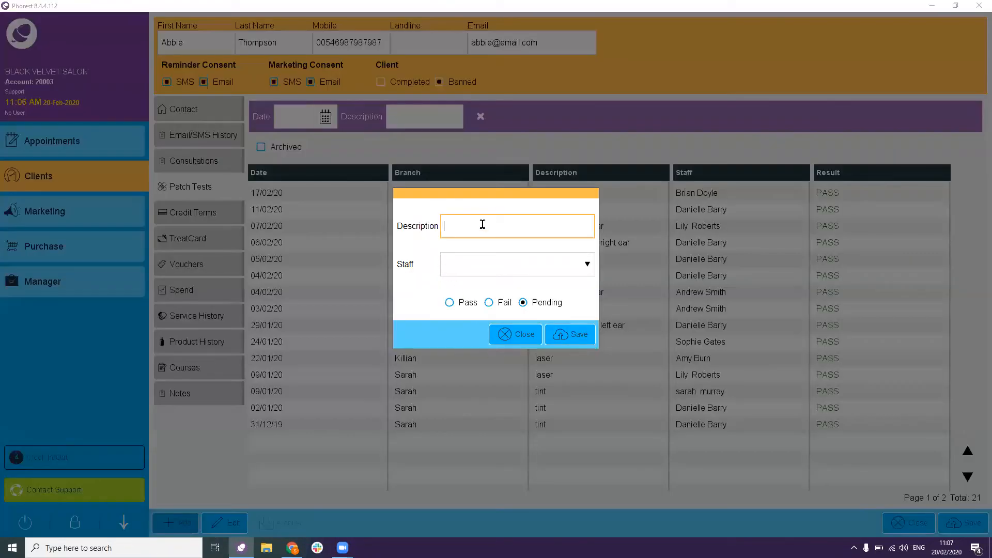
left_click(483, 224)
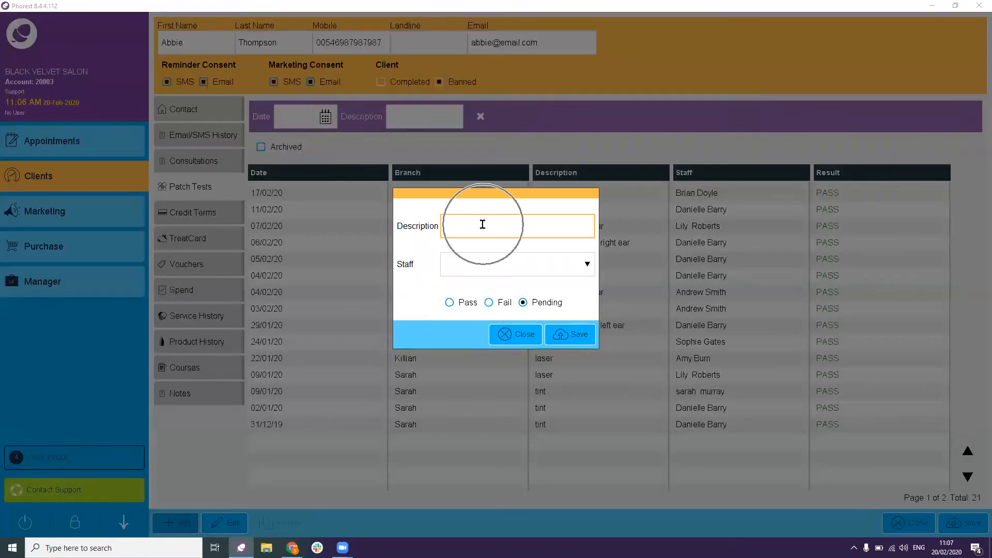
type("t")
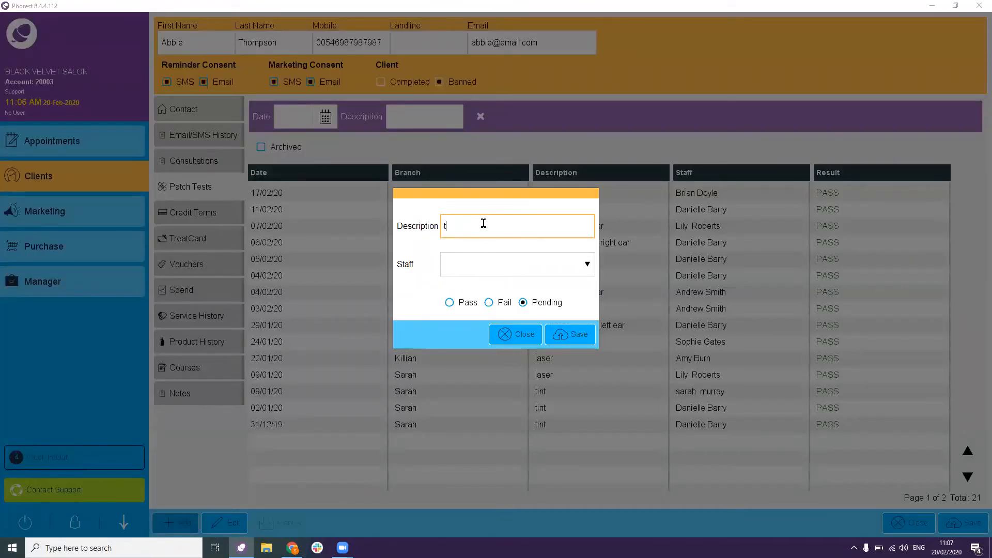
type("int left ear")
left_click(501, 262)
left_click(504, 354)
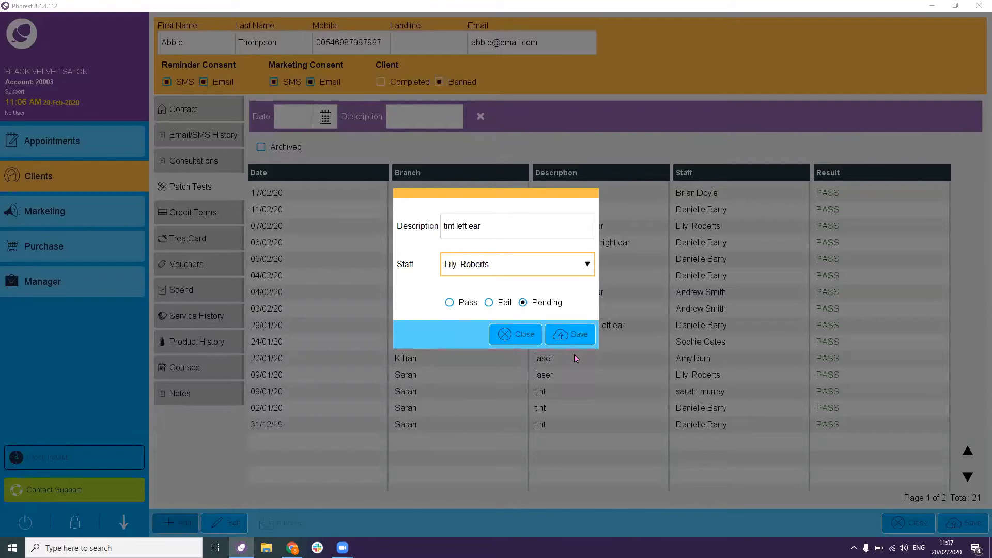
left_click(571, 339)
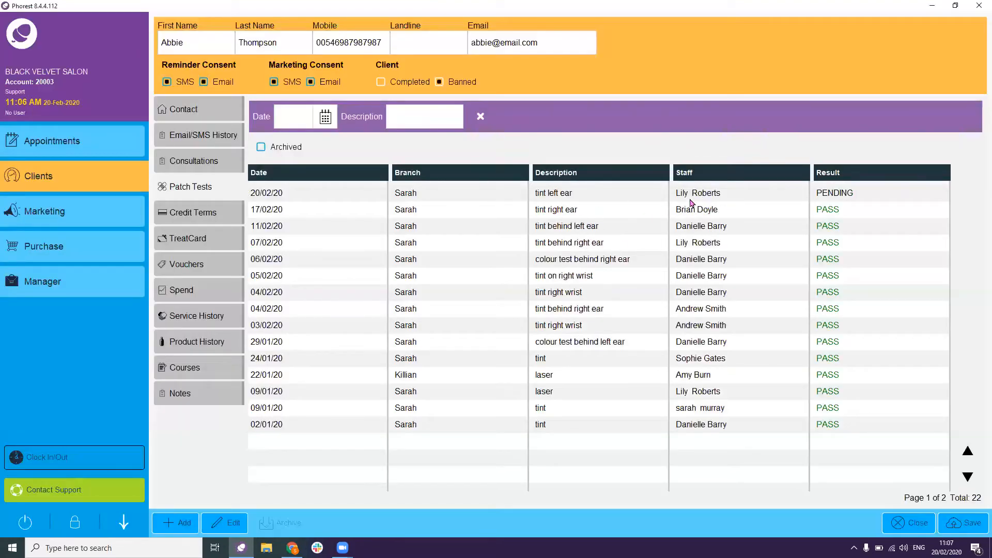
left_click(204, 222)
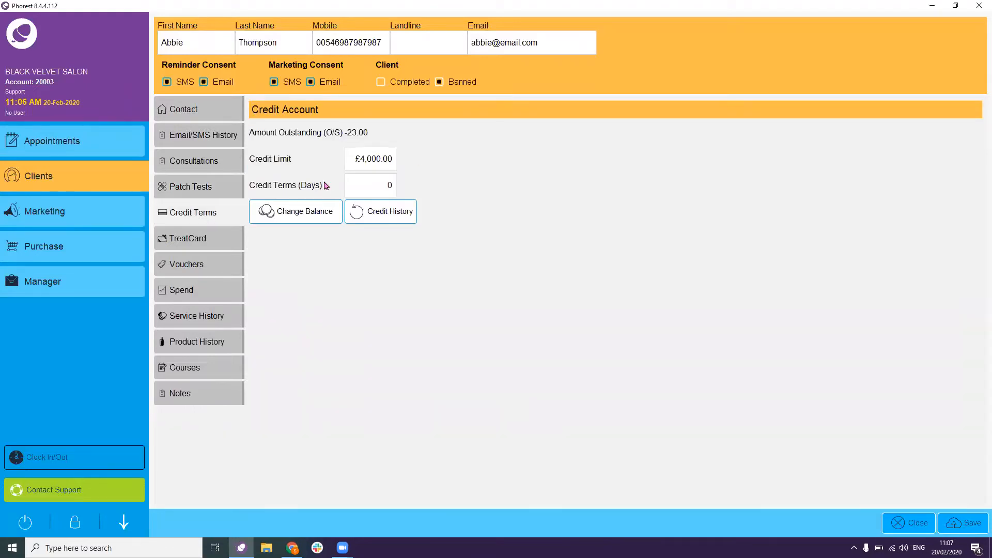
- Review TreatCard, Vouchers and Spend (£1,064.90), ending on the 35-service Service History
left_click(229, 237)
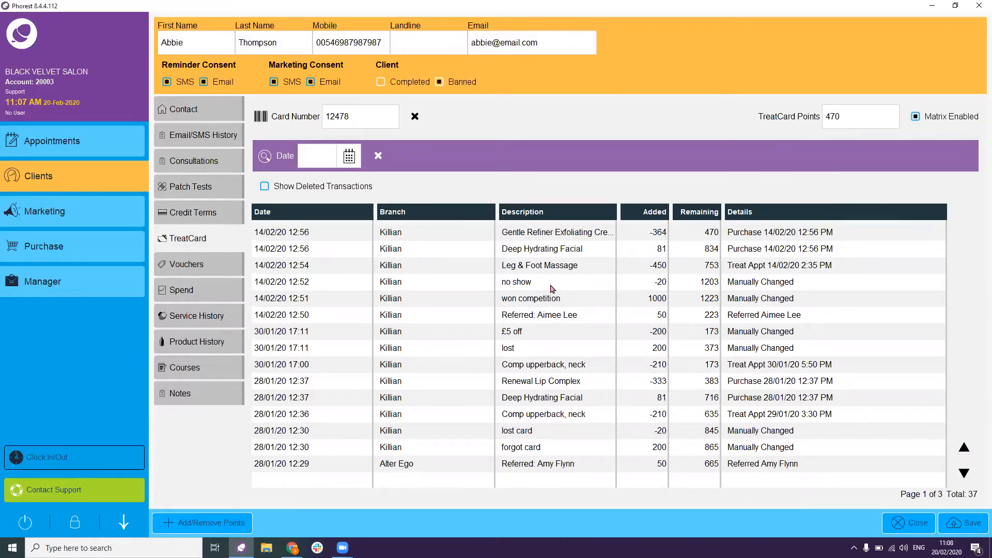
left_click(204, 269)
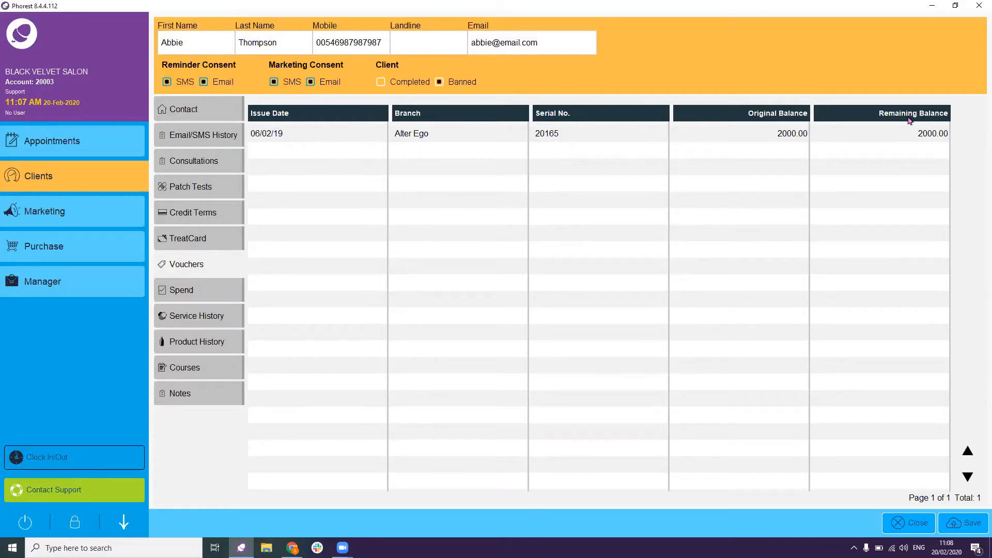
left_click(181, 296)
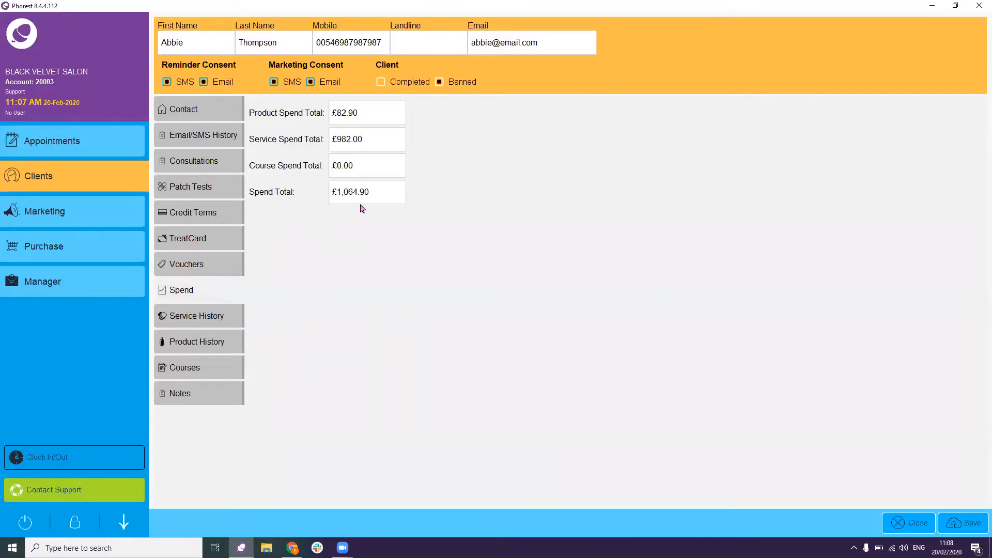
left_click(211, 327)
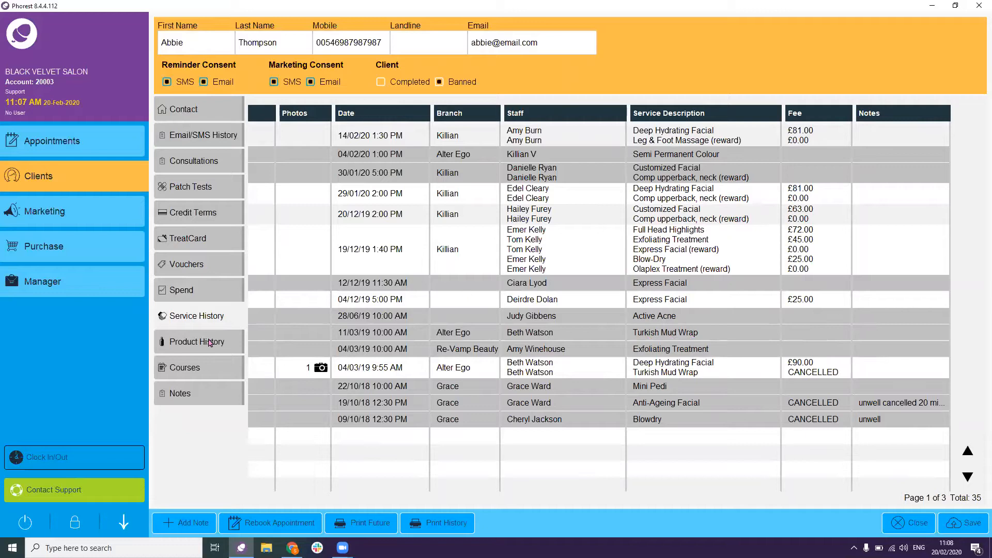
- Check product purchases and courses, then show notes reading Wedding, Vip and Tea
left_click(185, 349)
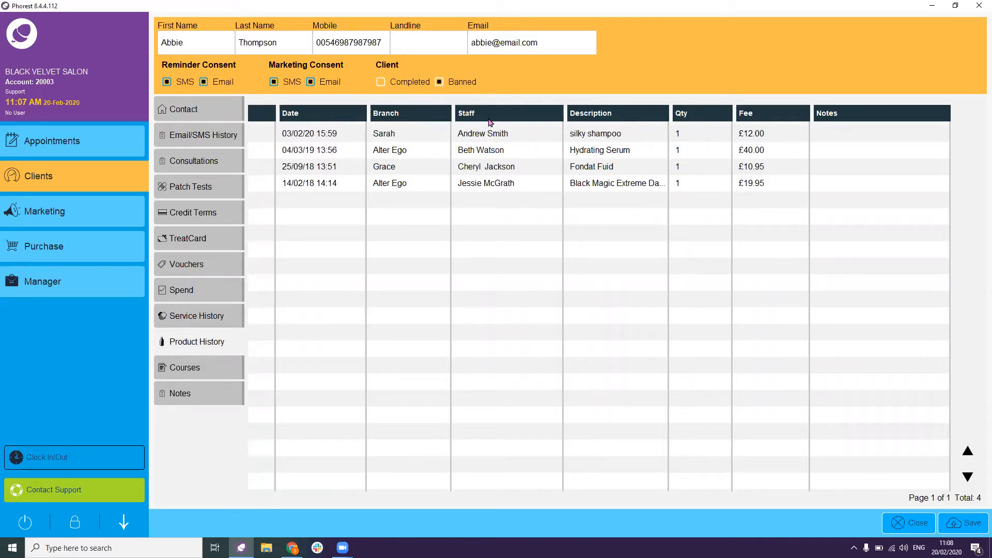
left_click(224, 370)
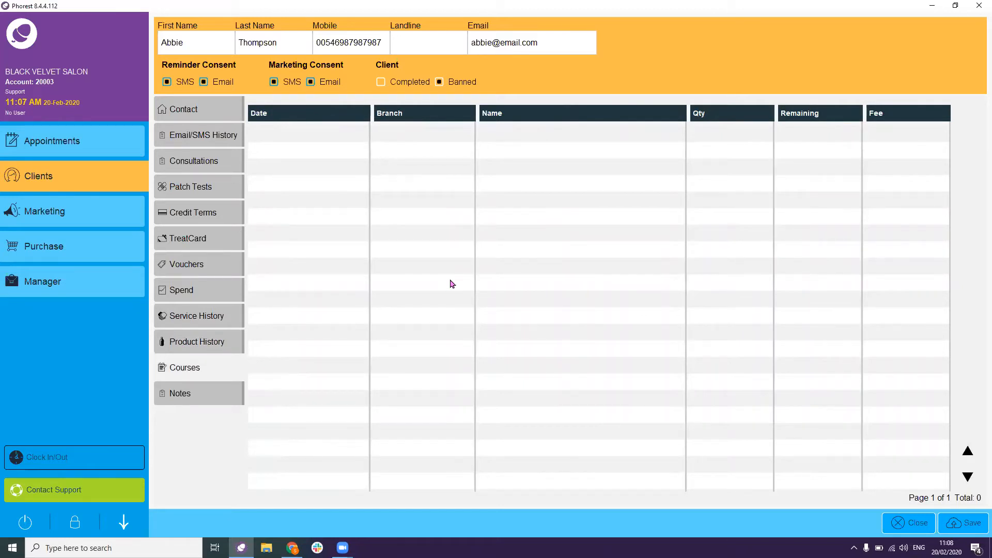
left_click(223, 390)
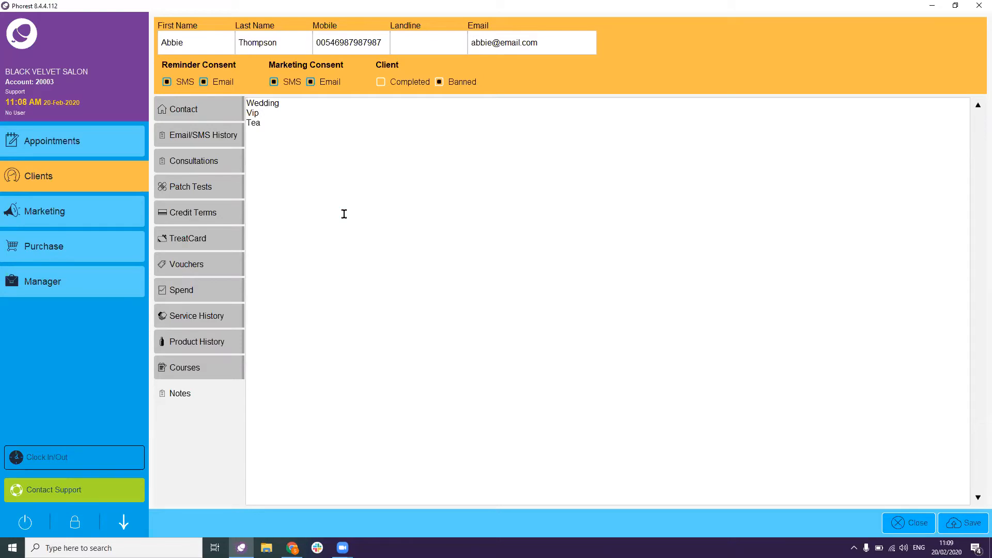
- Switch to the Marketing section with Compose SMS, Compose Email and Reviews tools
left_click(82, 212)
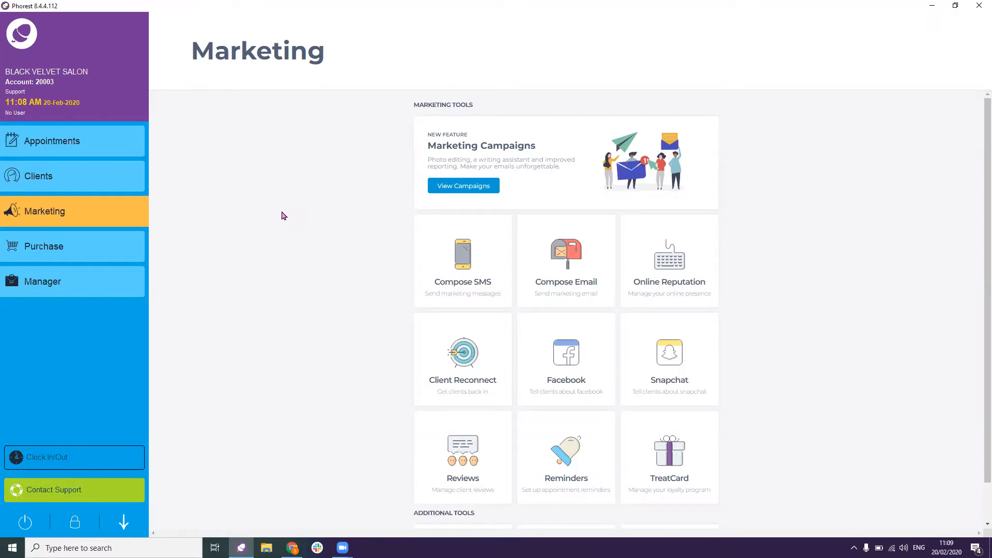
- Visit the Purchase screen and try several of its controls
left_click(109, 246)
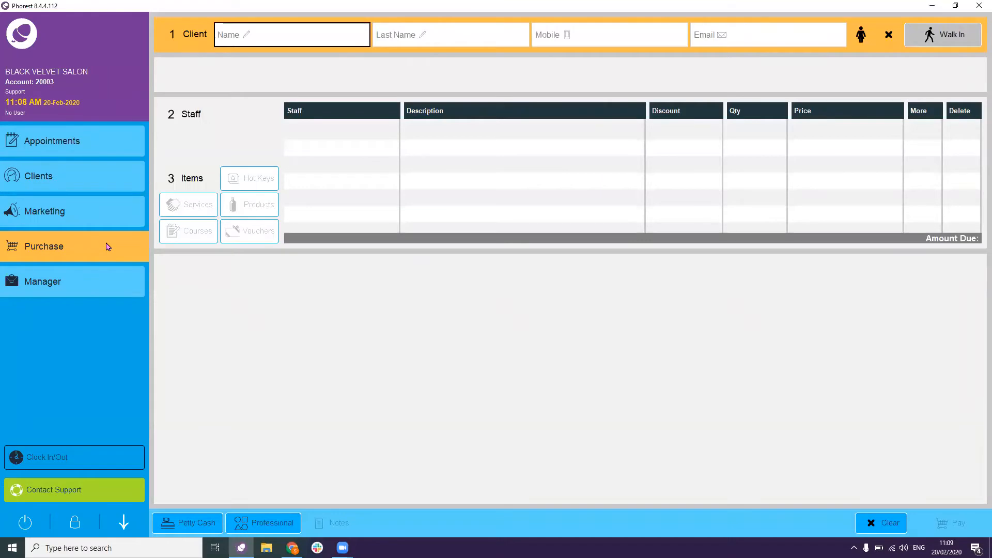
left_click(953, 37)
left_click(201, 208)
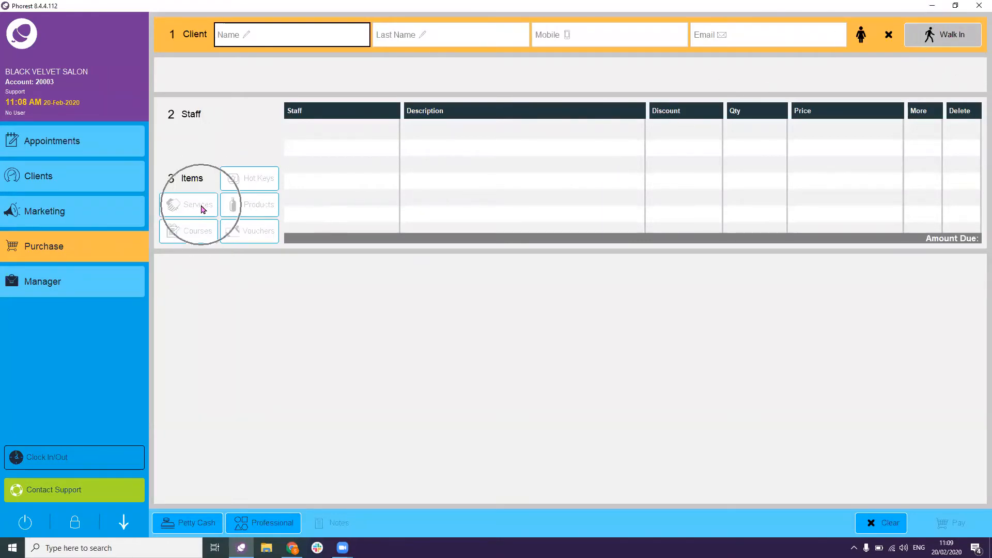
left_click(252, 206)
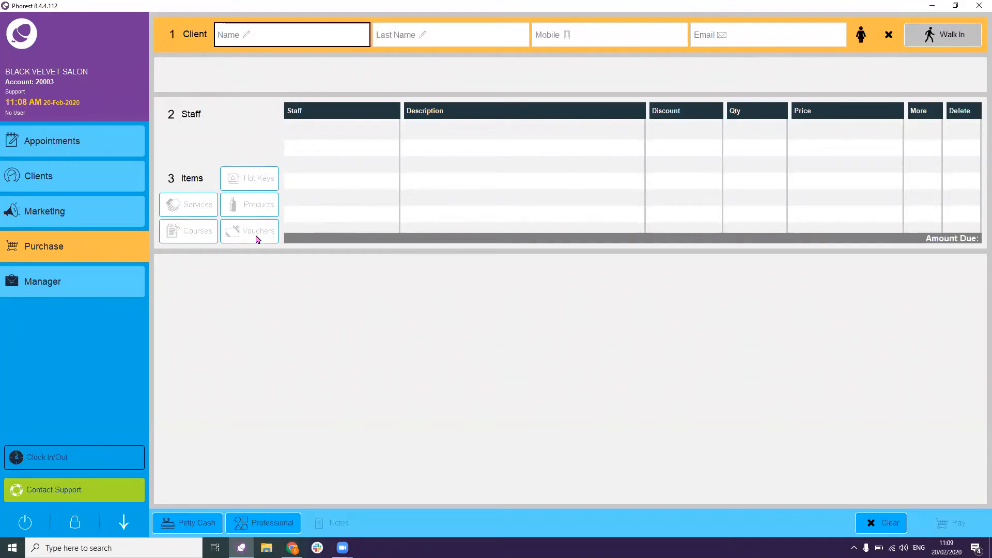
left_click(198, 237)
- Look at the Manager screen, then return to the Friday 21 February 2020 calendar
left_click(102, 279)
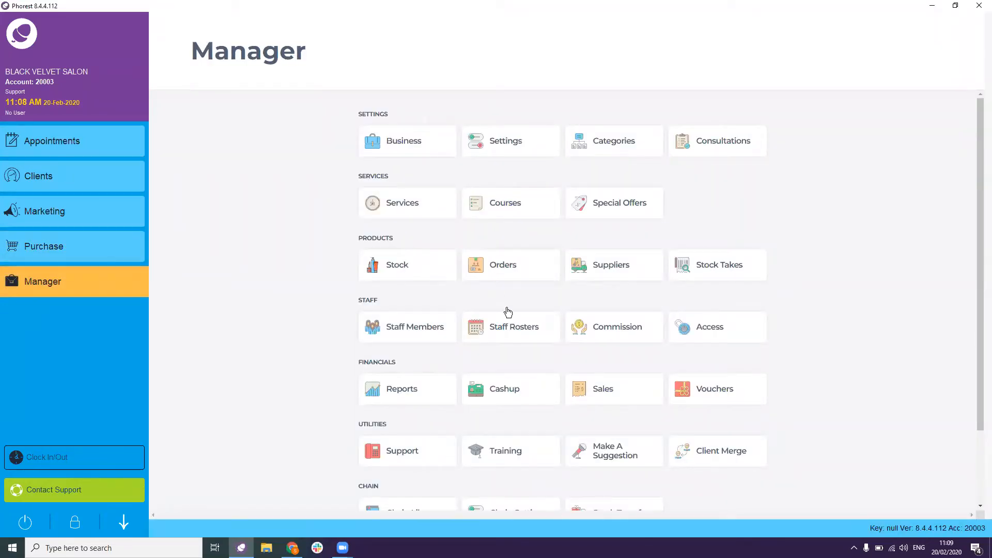
left_click(506, 401)
left_click(73, 152)
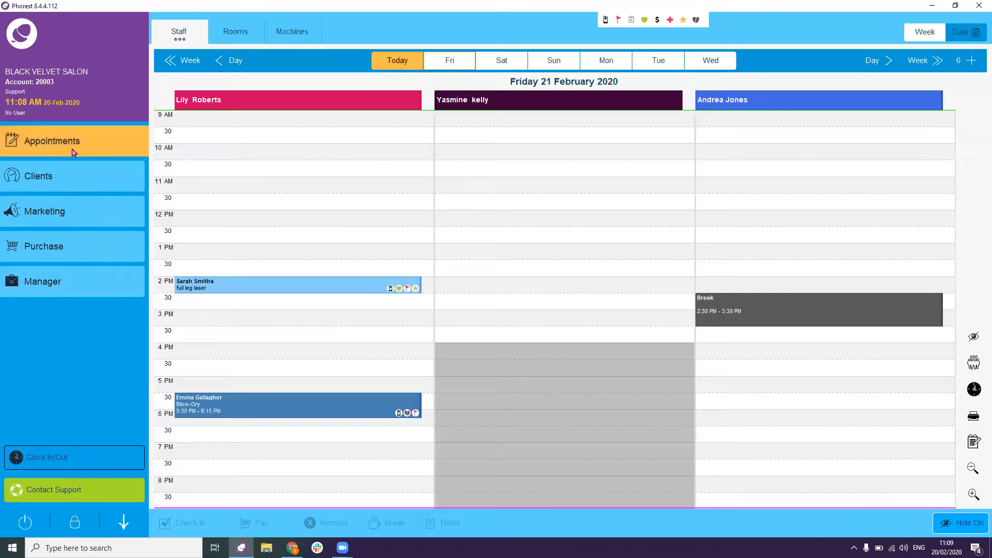
left_click(96, 458)
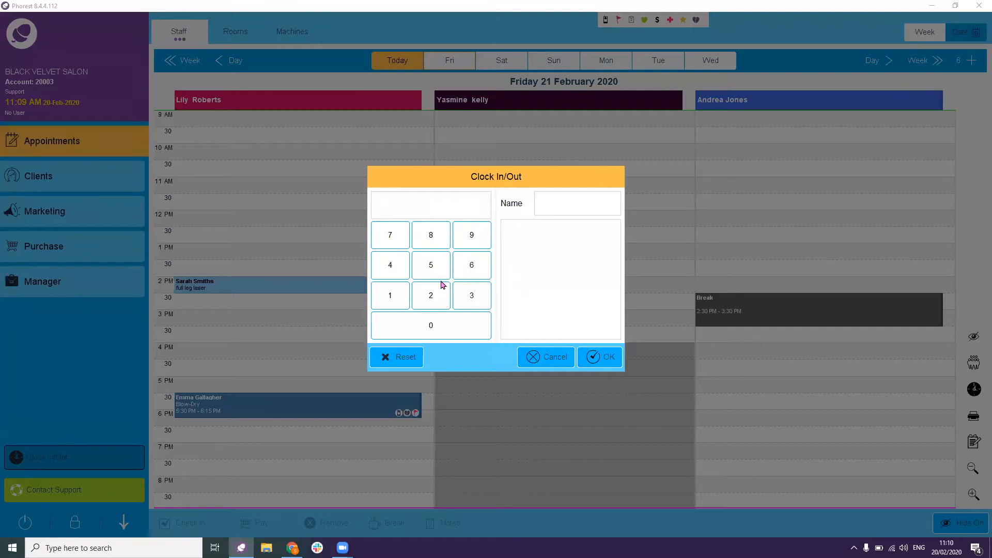
left_click(526, 356)
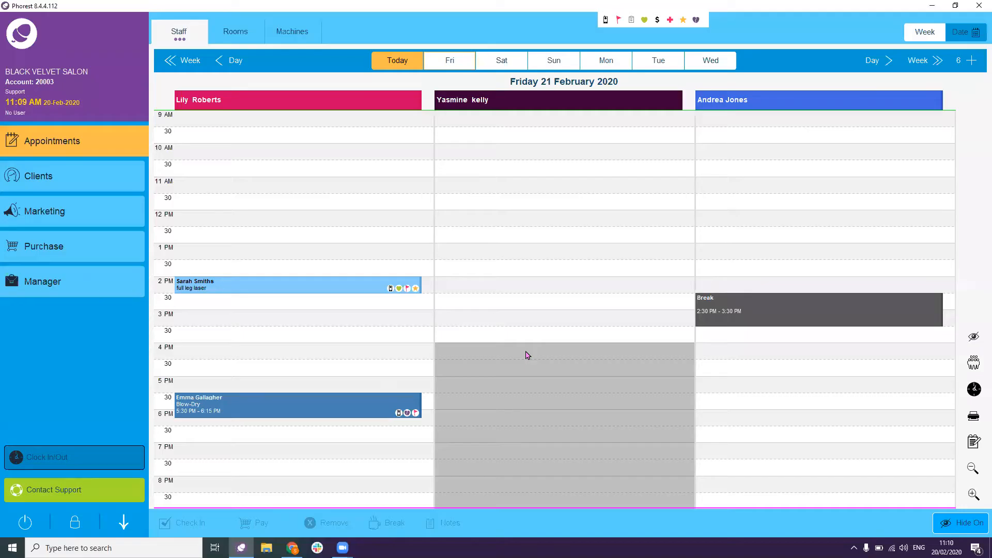
left_click(106, 490)
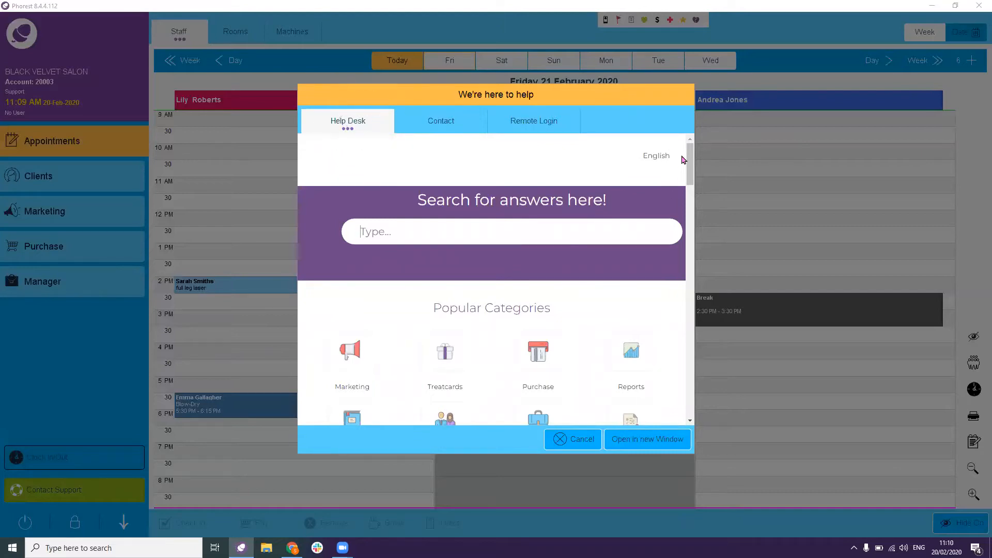
- Read the 'How do I cash up/cash-out each night? (EOD)' article and pop it into a browser window
left_click_drag(691, 159, 669, 170)
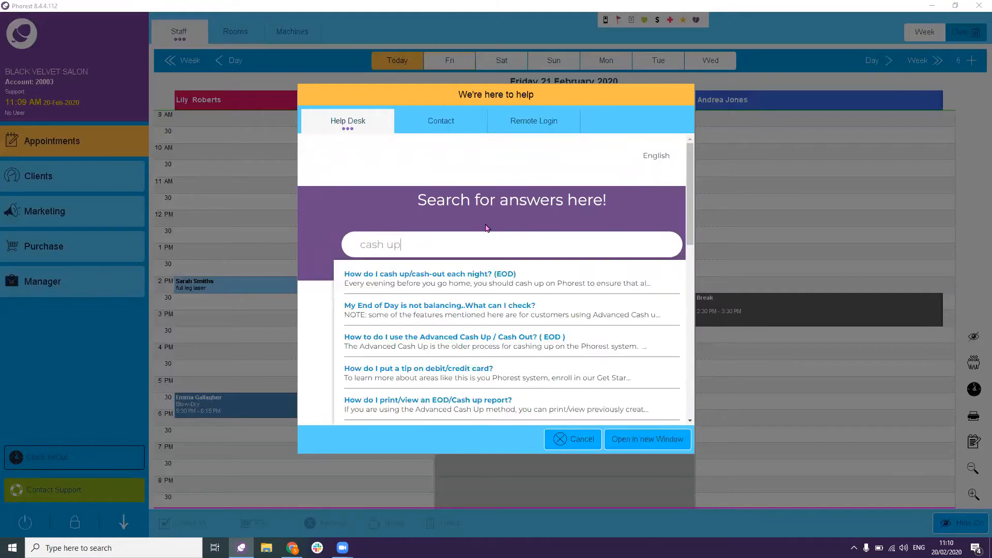
left_click(471, 278)
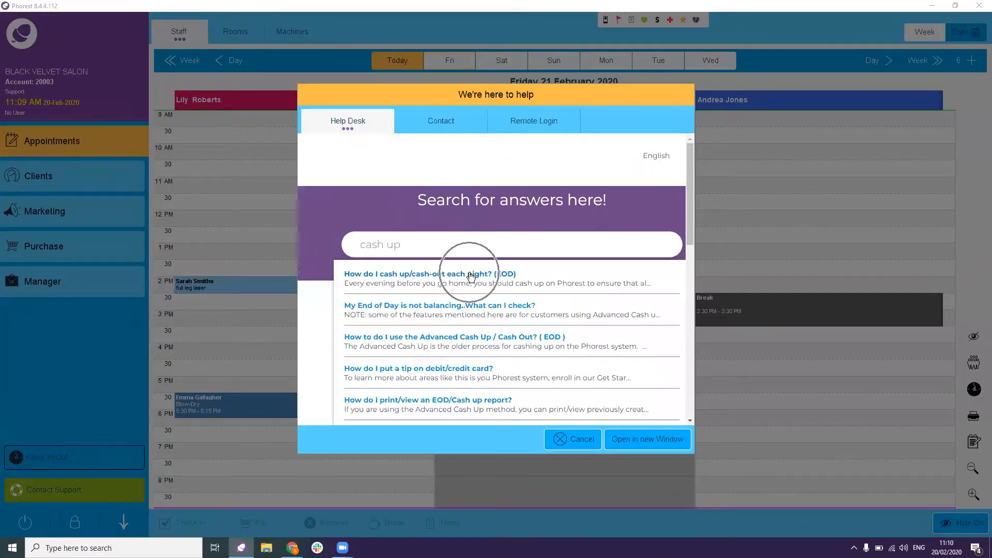
scroll(563, 238, "down", 2)
scroll(564, 238, "down", 3)
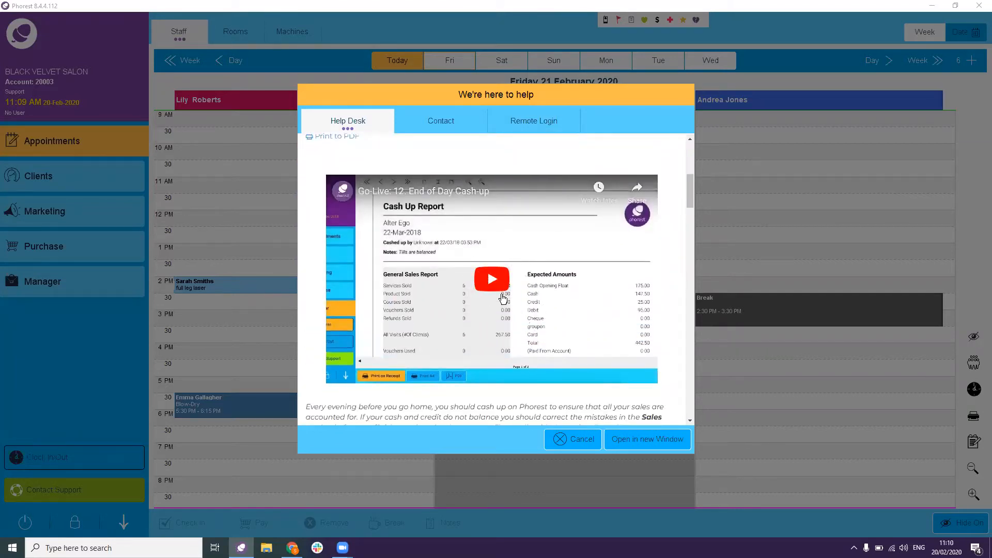
scroll(503, 298, "down", 6)
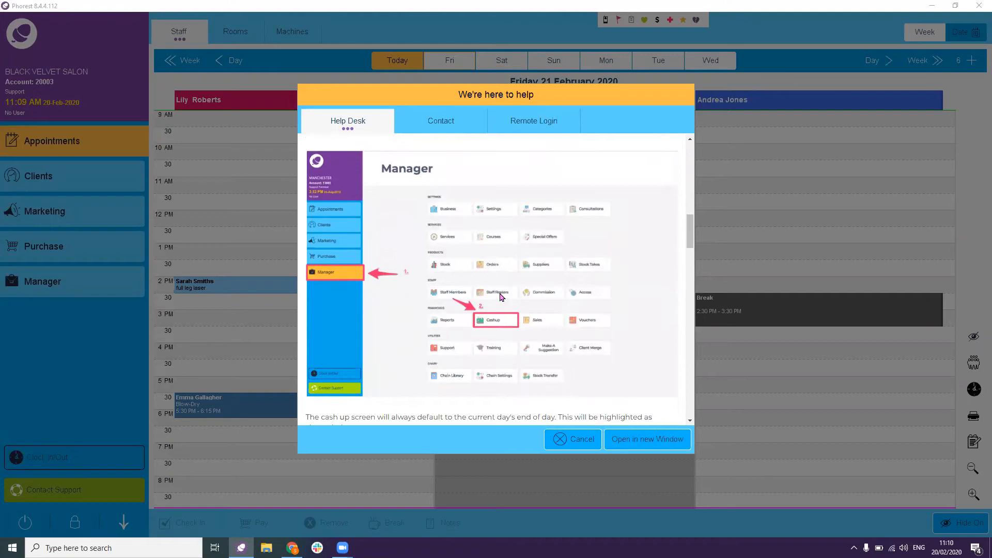
scroll(500, 297, "down", 7)
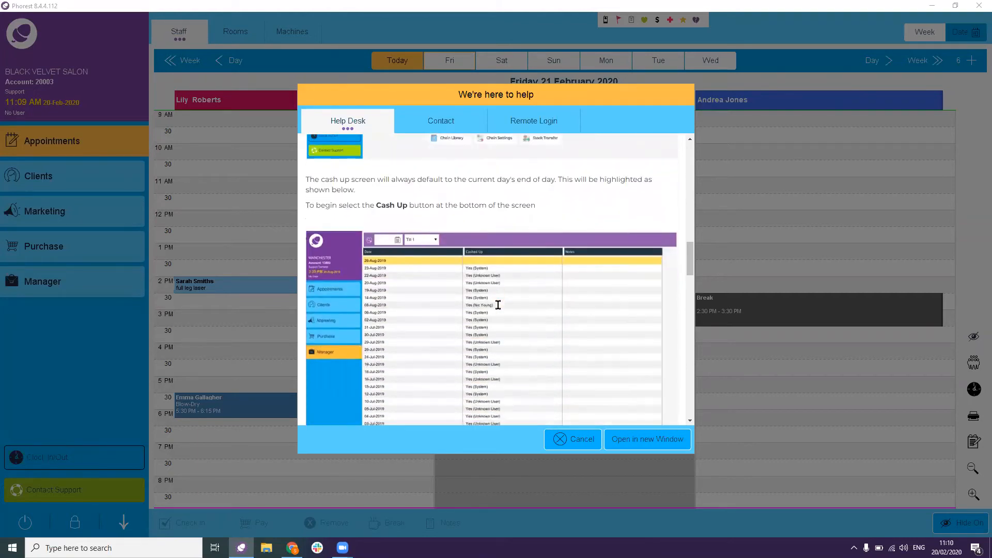
scroll(500, 309, "down", 4)
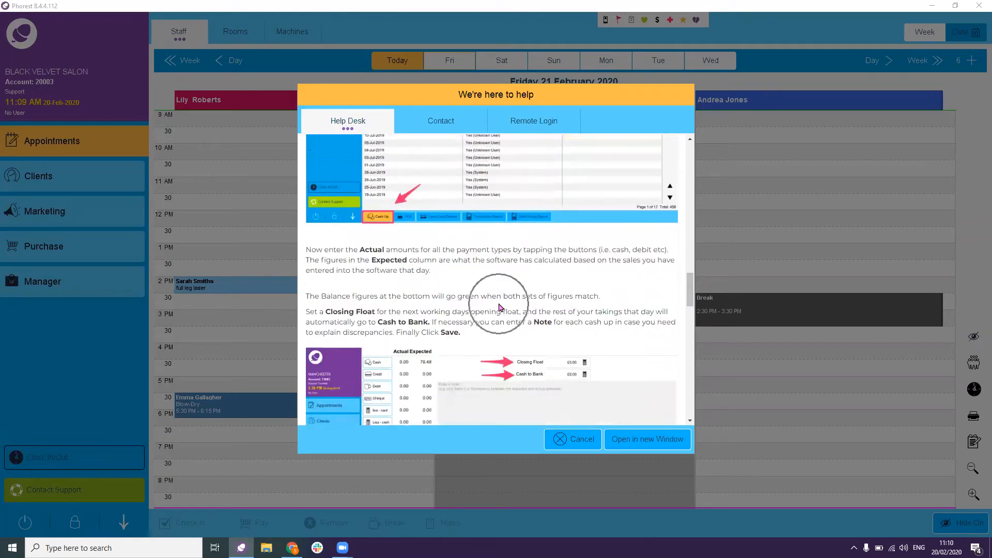
scroll(500, 308, "down", 5)
scroll(500, 308, "down", 1)
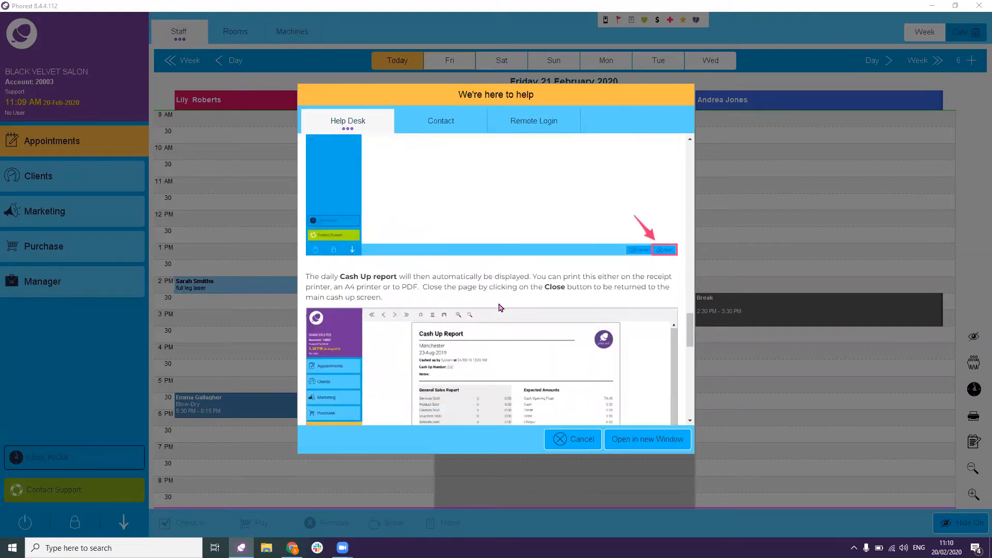
left_click(643, 440)
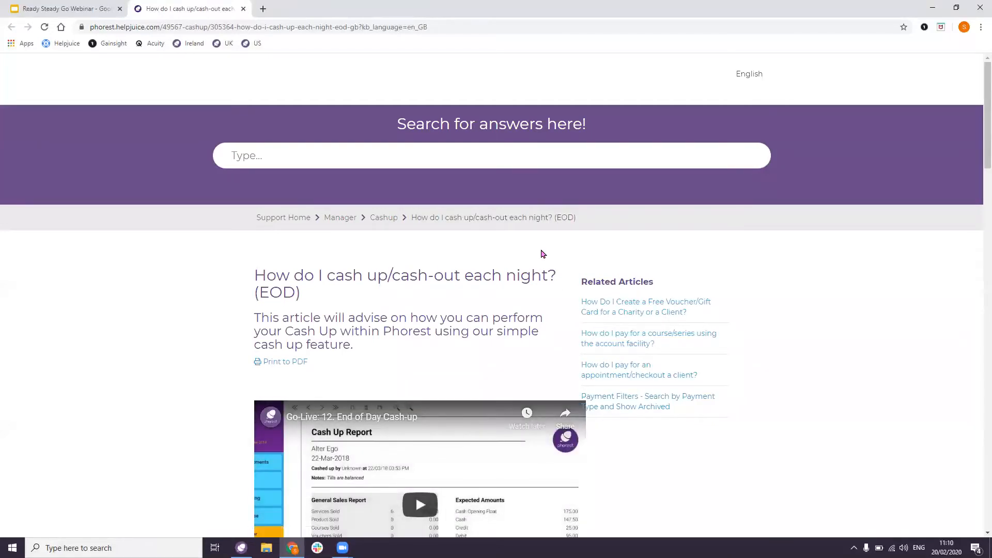
- Back in Phorest, view the Tech Support contact form, then cancel the help window
left_click(241, 548)
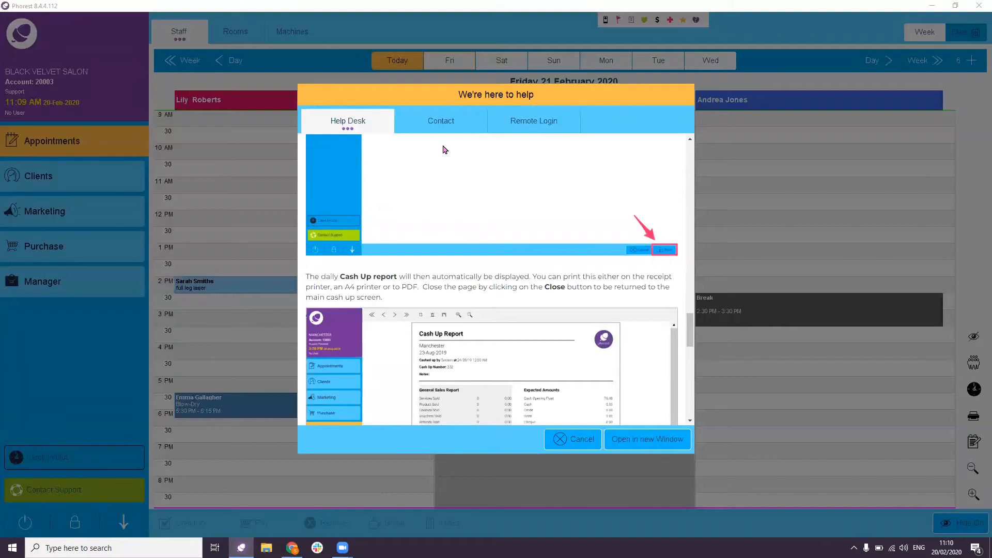
left_click(450, 132)
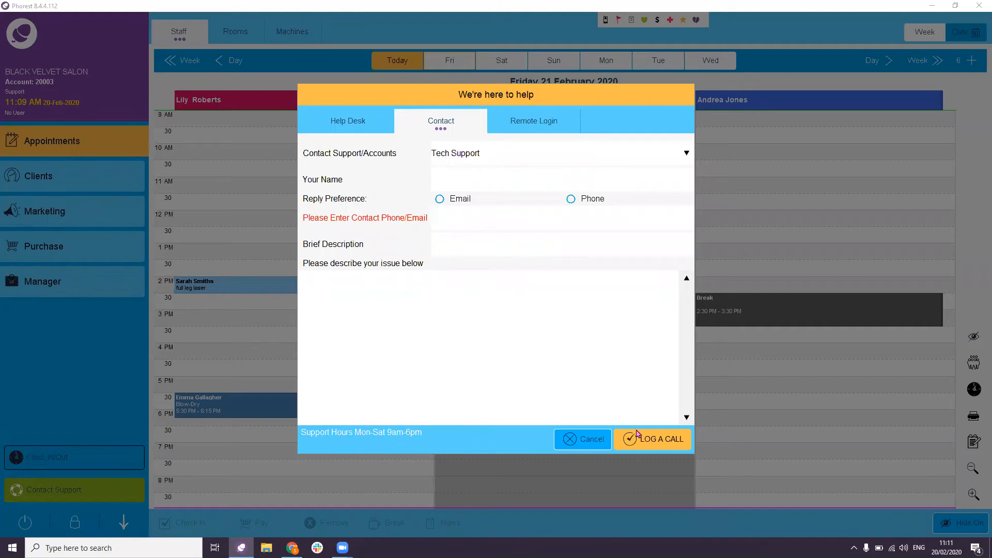
left_click(566, 438)
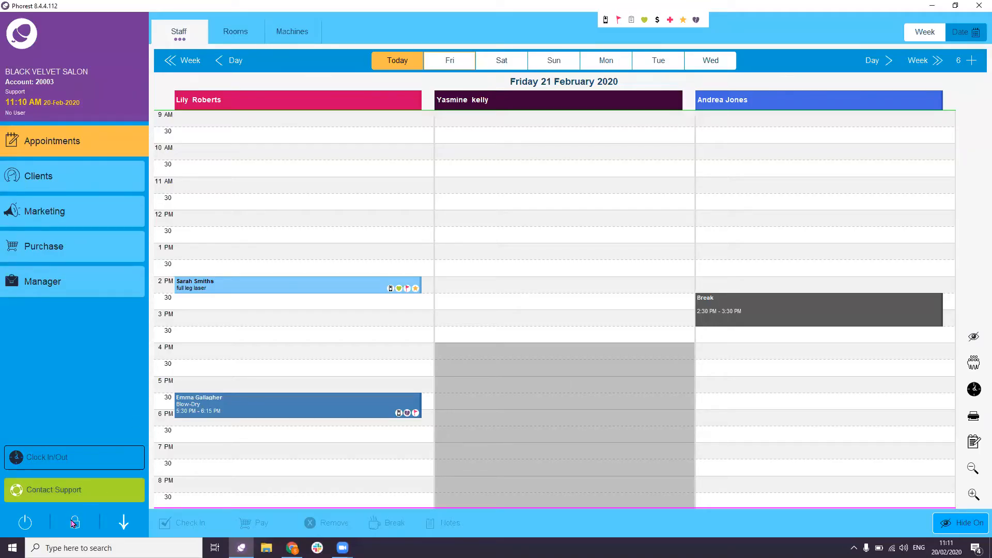
- Bring the calendar to today, Thursday 20 February 2020, showing all staff columns
left_click(25, 521)
left_click(75, 526)
left_click(74, 526)
left_click(119, 525)
left_click(410, 58)
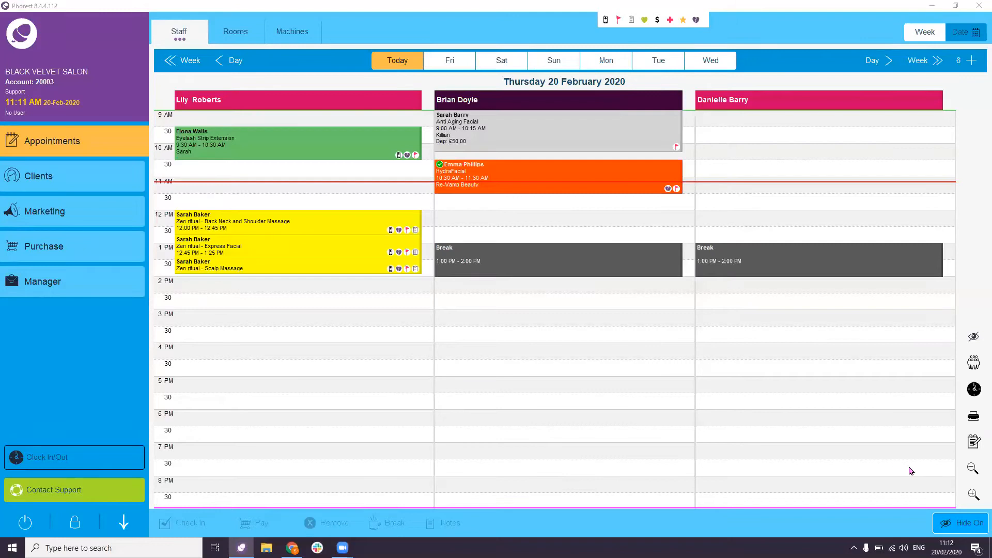
left_click(973, 494)
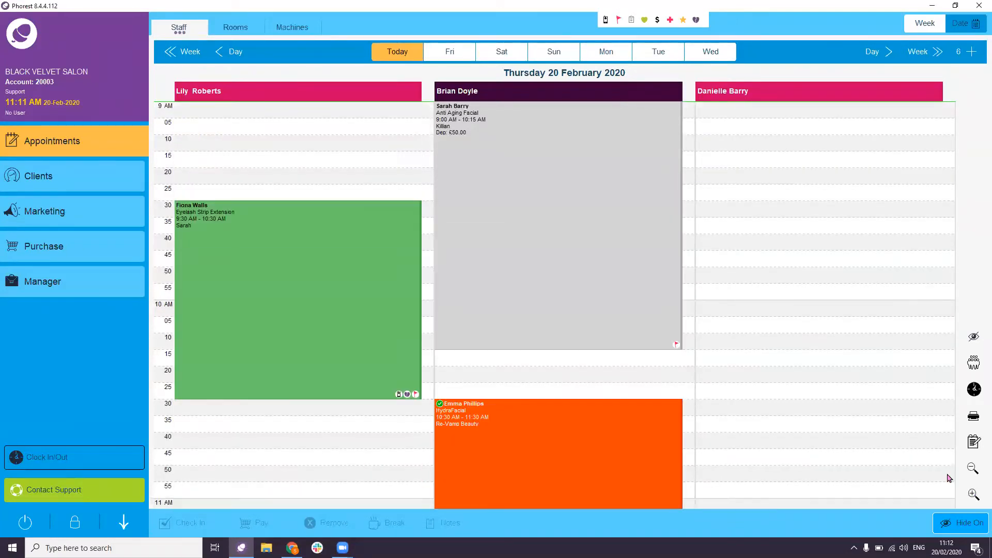
left_click(224, 124)
left_click(181, 142)
key("ctrl")
key("ctrl")
left_click(973, 468)
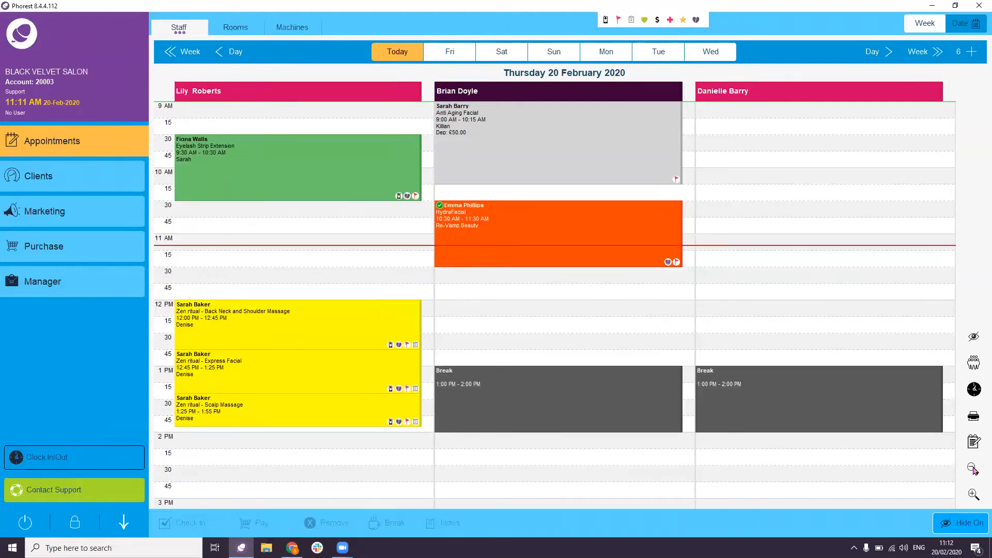
left_click(973, 469)
left_click(974, 470)
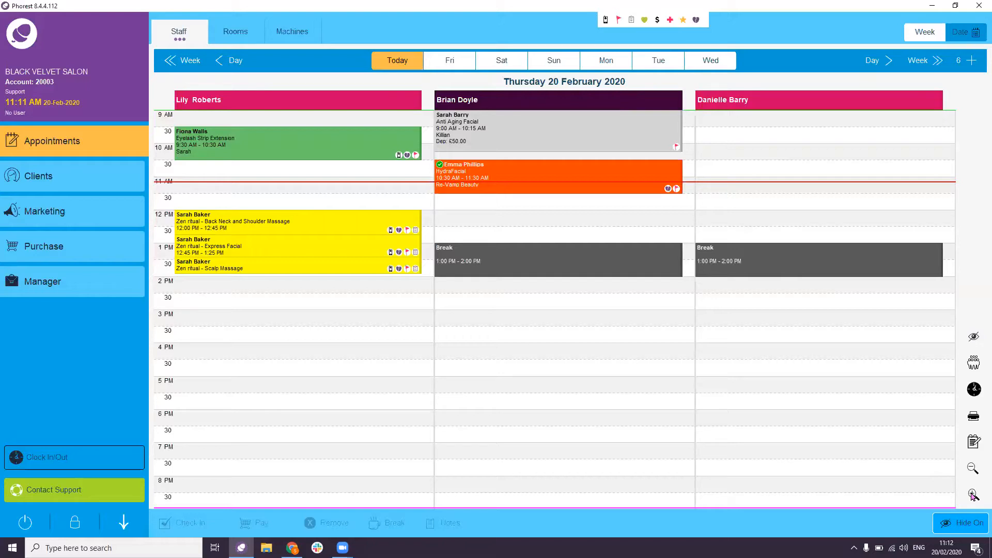
left_click(973, 495)
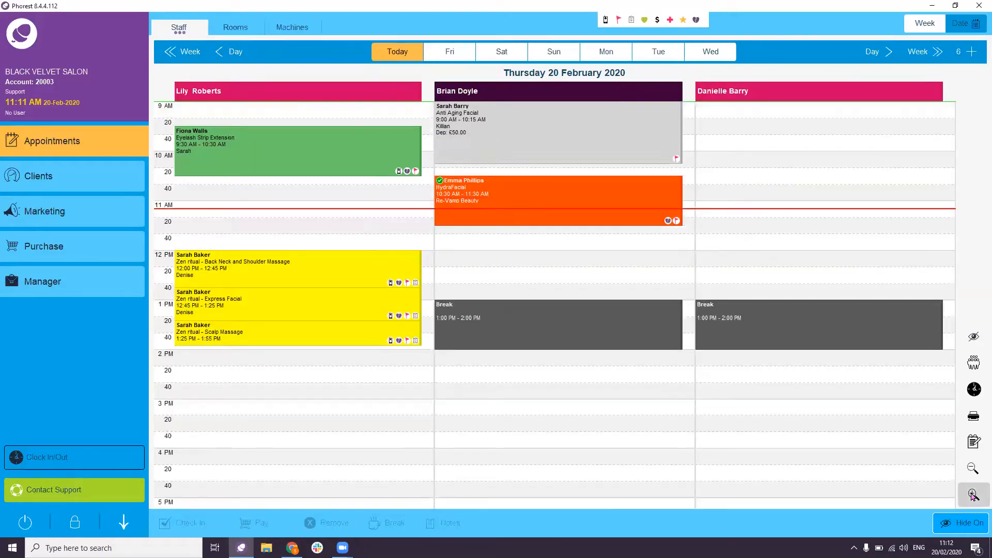
left_click(973, 495)
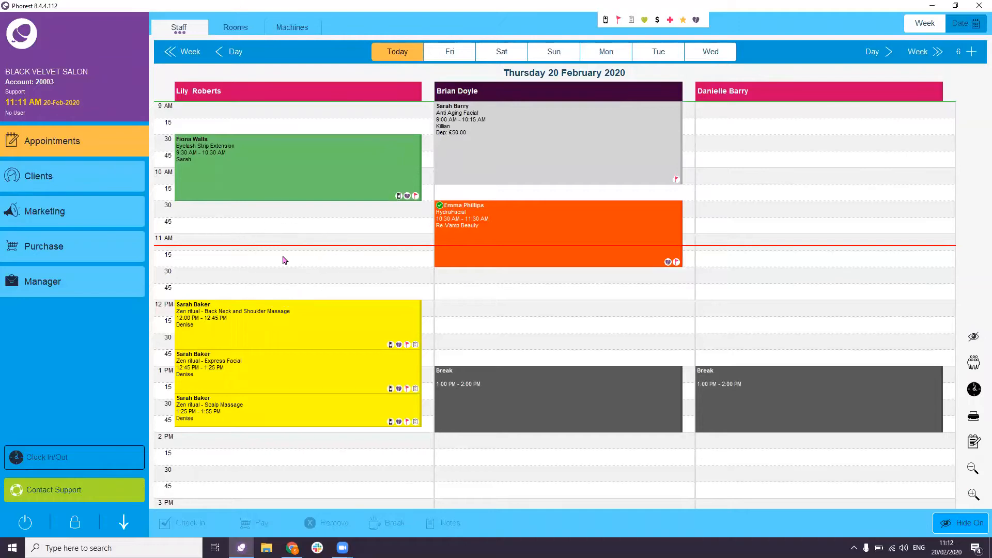
left_click(971, 468)
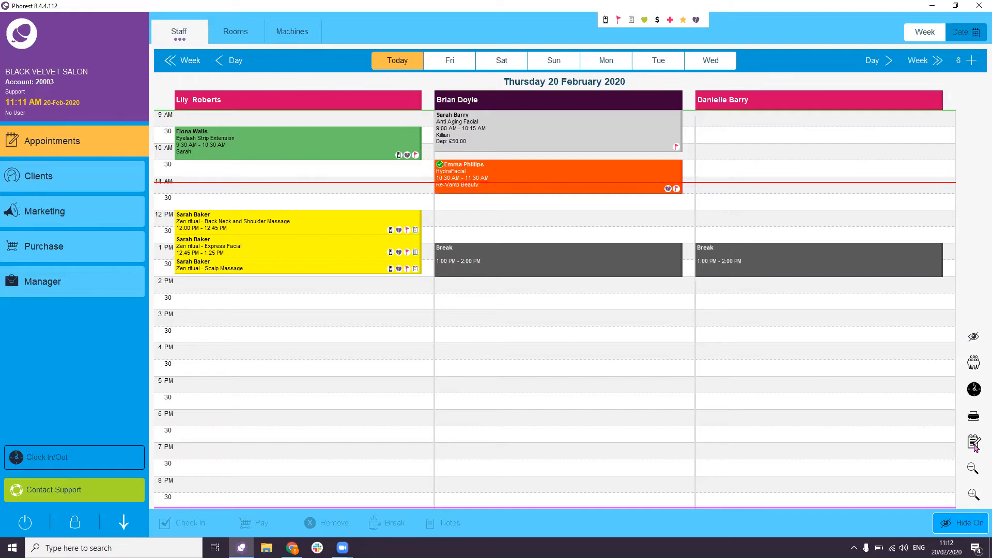
- Try the day calendar's print options, then close them without printing
left_click(976, 420)
left_click(976, 420)
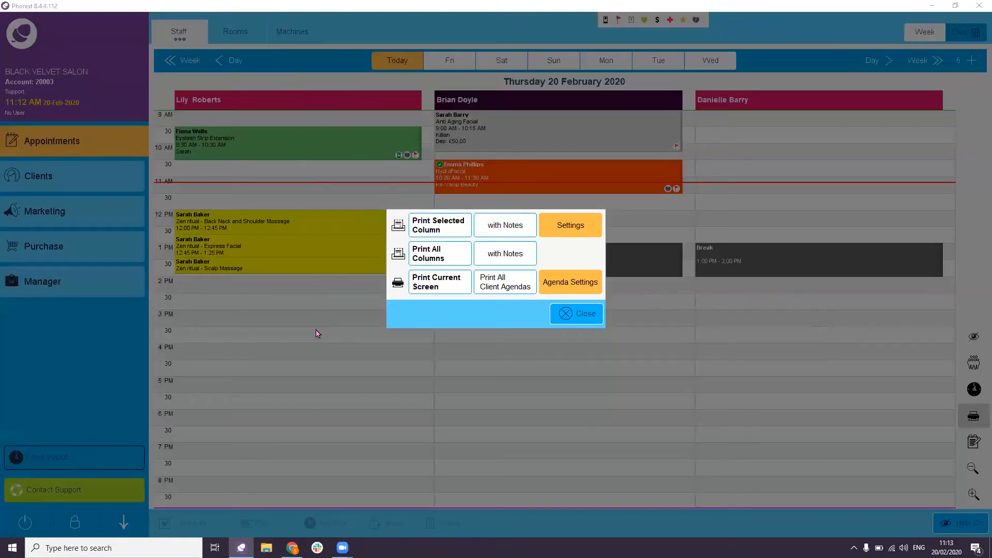
left_click(438, 257)
left_click(443, 284)
left_click(575, 321)
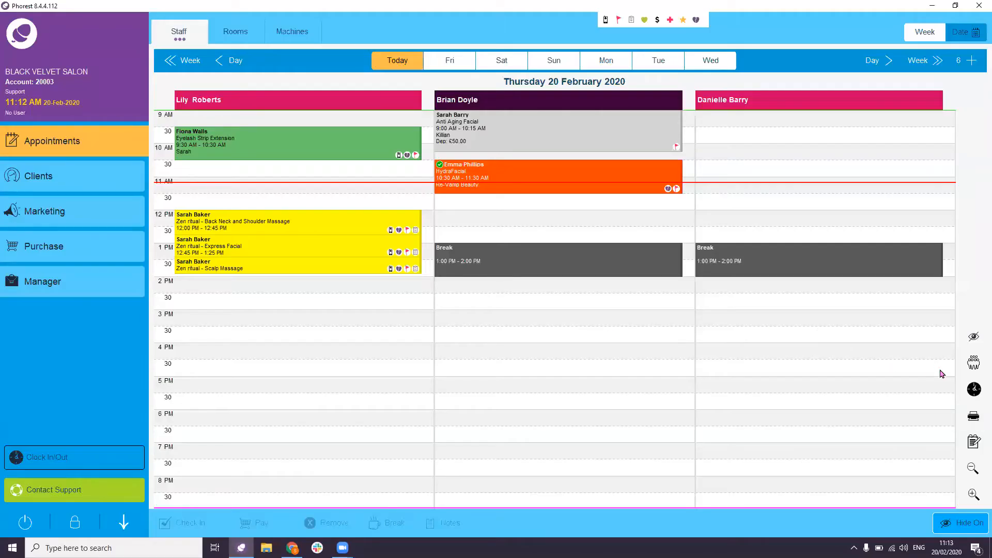
key("ctrl")
key("ctrl")
key("ctrl")
left_click(974, 390)
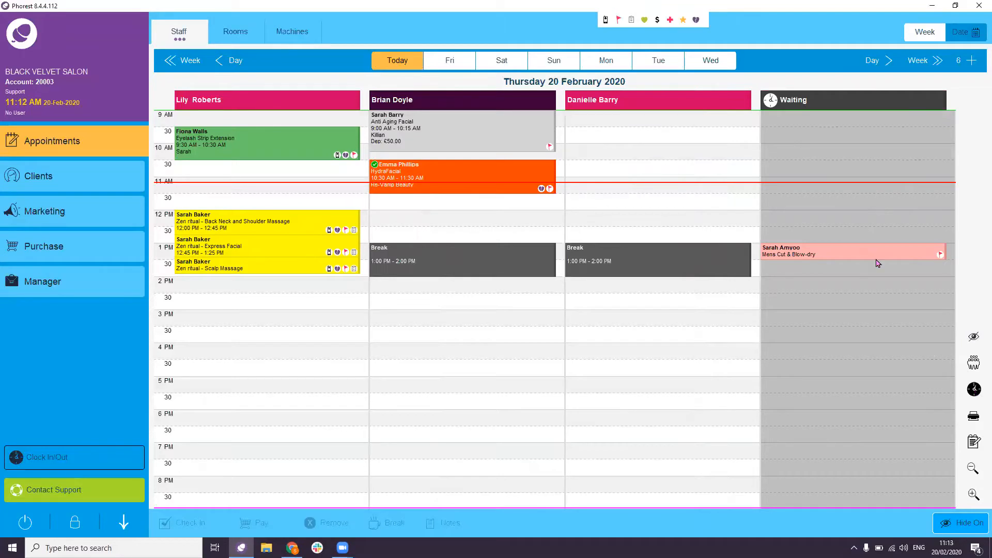
left_click(875, 317)
left_click(730, 368)
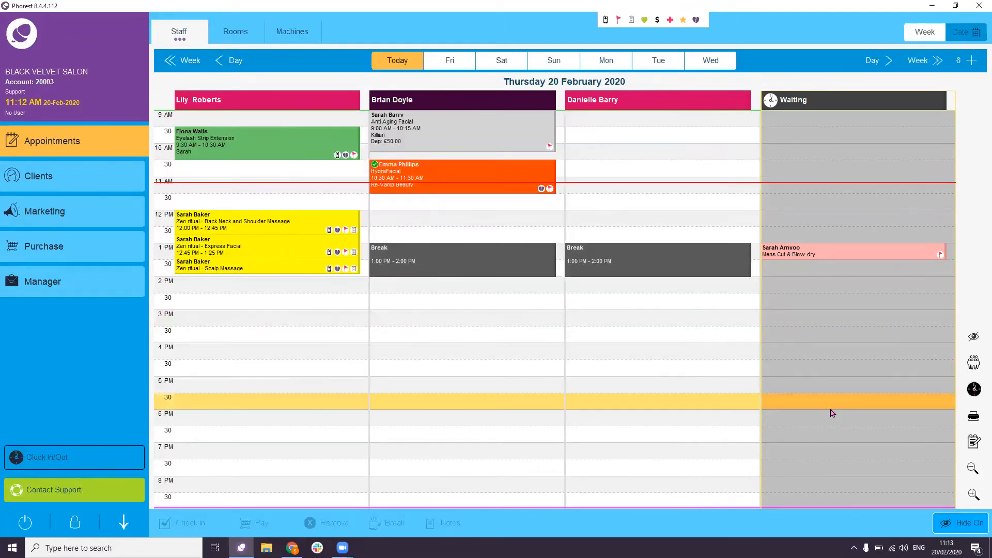
left_click(825, 399)
left_click(727, 513)
left_click(974, 389)
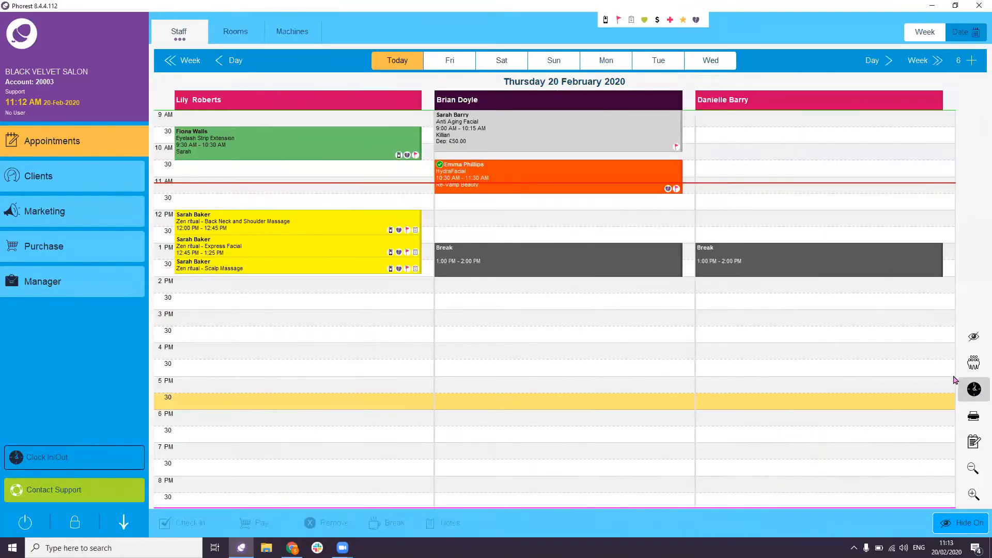
- Move the third stylist's break to 3:00–4:00 PM and save the waiting-list appointment into her 1 PM slot
left_click_drag(785, 269, 783, 333)
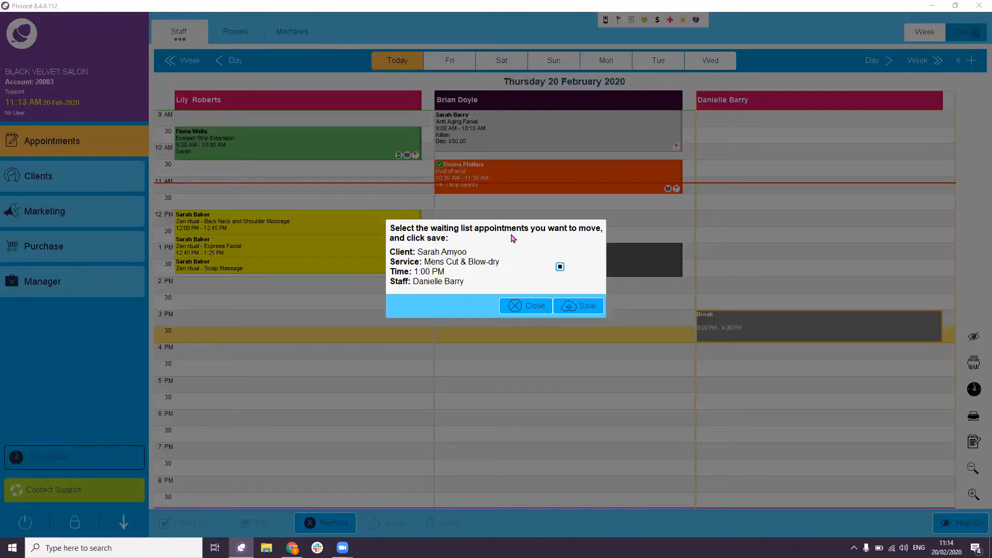
left_click(577, 311)
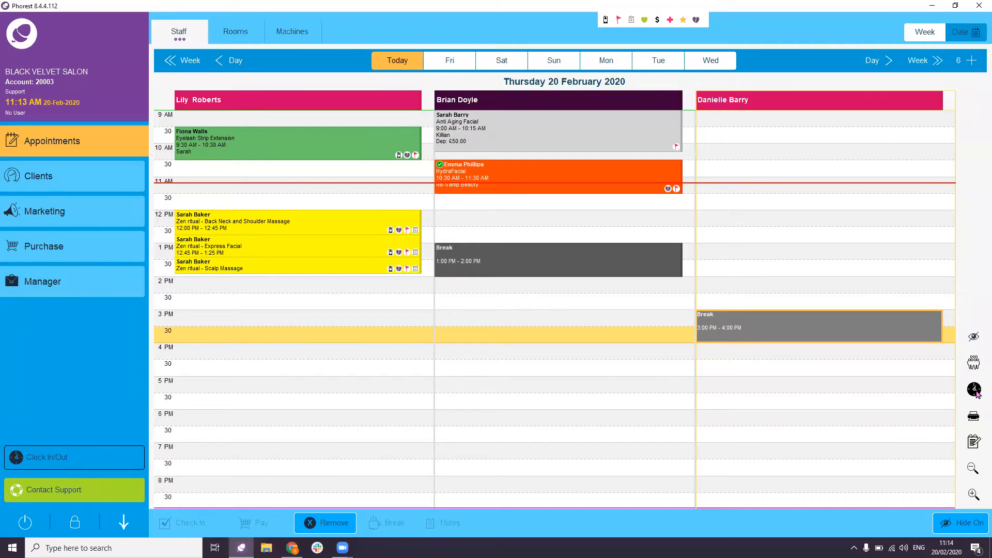
left_click(975, 391)
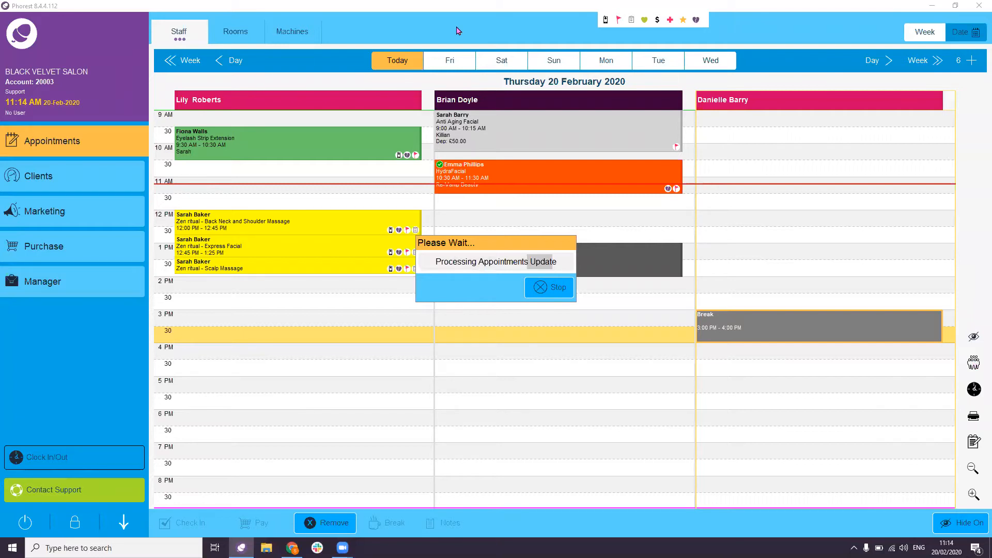
- Open the Who is Qualified service search from the right-hand toolbar
left_click(966, 355)
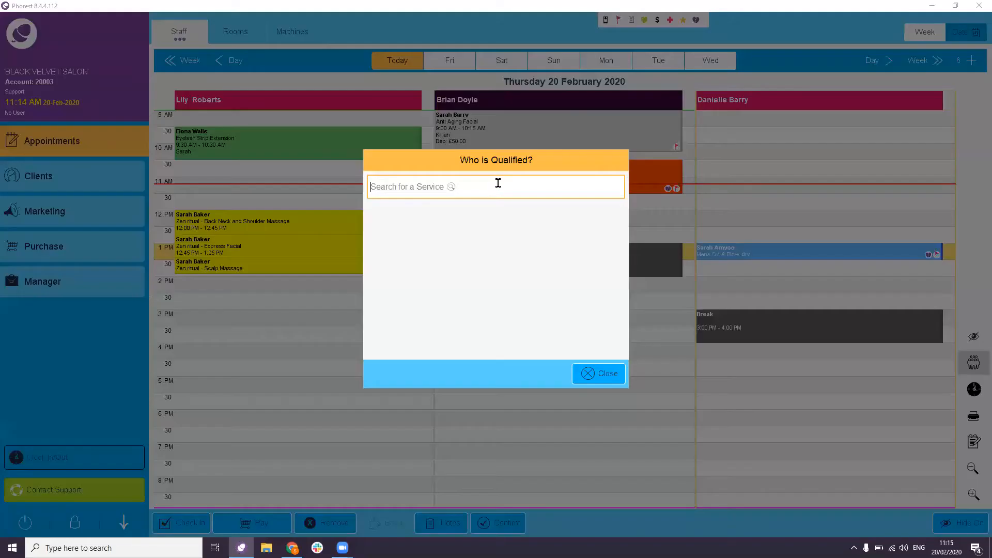
- Search 'cut', pick Ladies Cut & Blow-dry, and view the first qualified stylist's week of 20–26 Feb
left_click(497, 185)
type("cut")
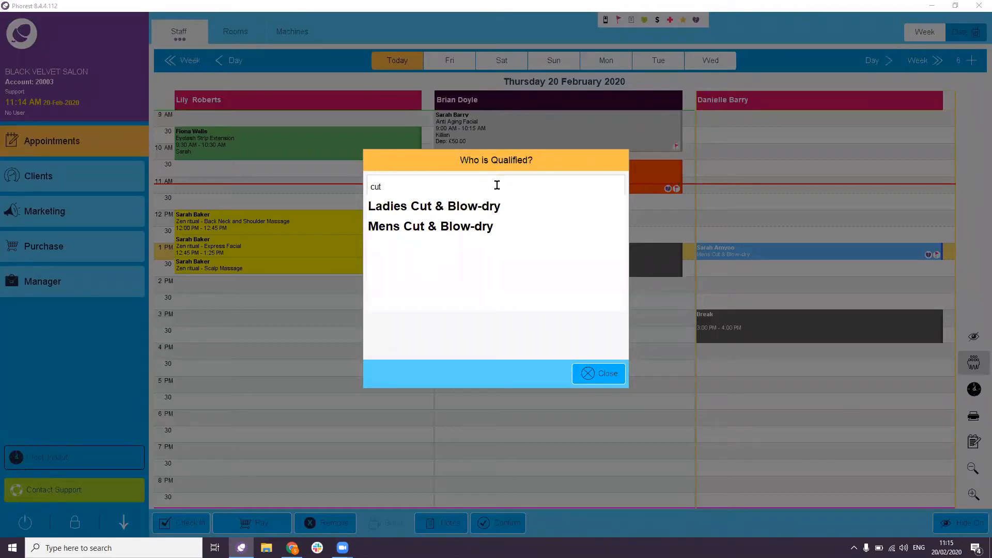
left_click(477, 207)
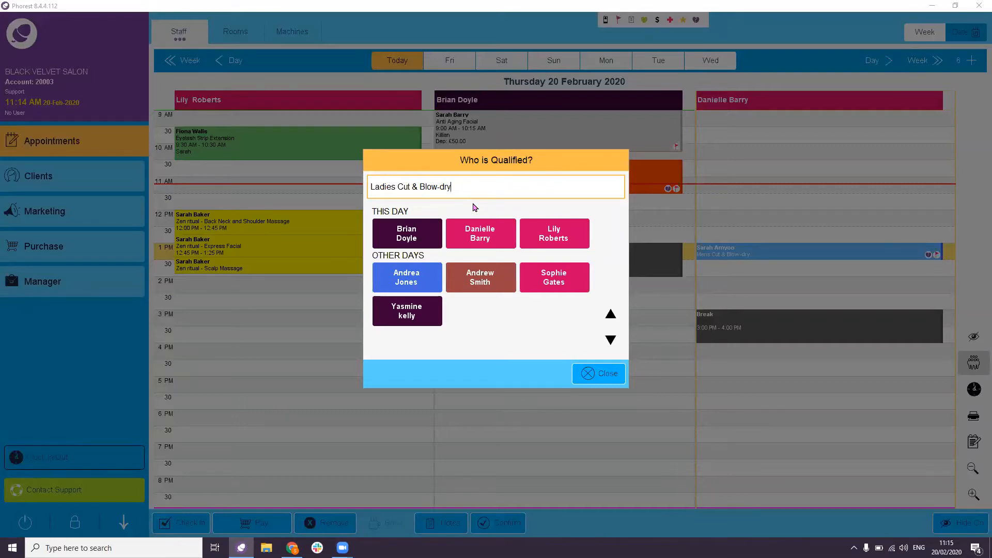
left_click(537, 236)
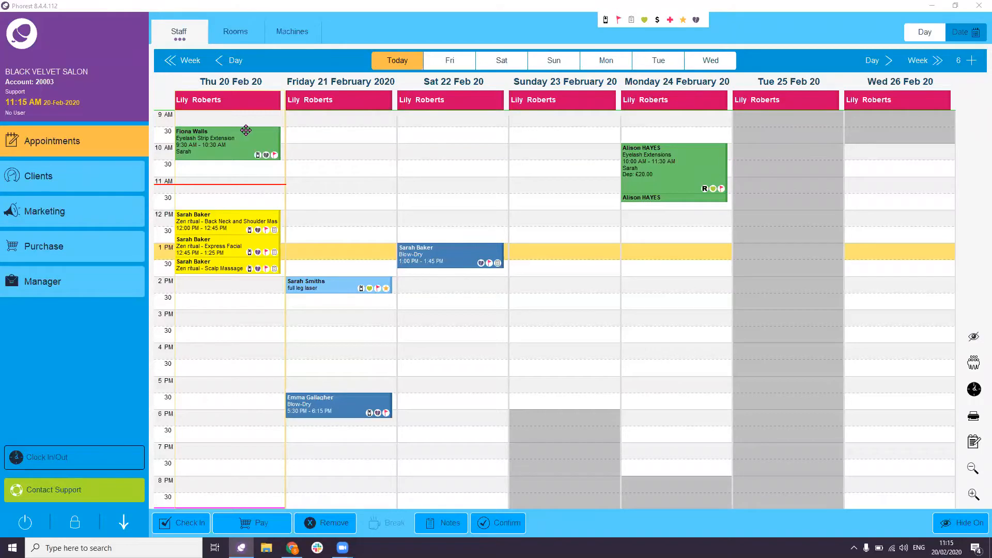
- Return to the Thursday 20 February day view with all three stylists' bookings
left_click(427, 148)
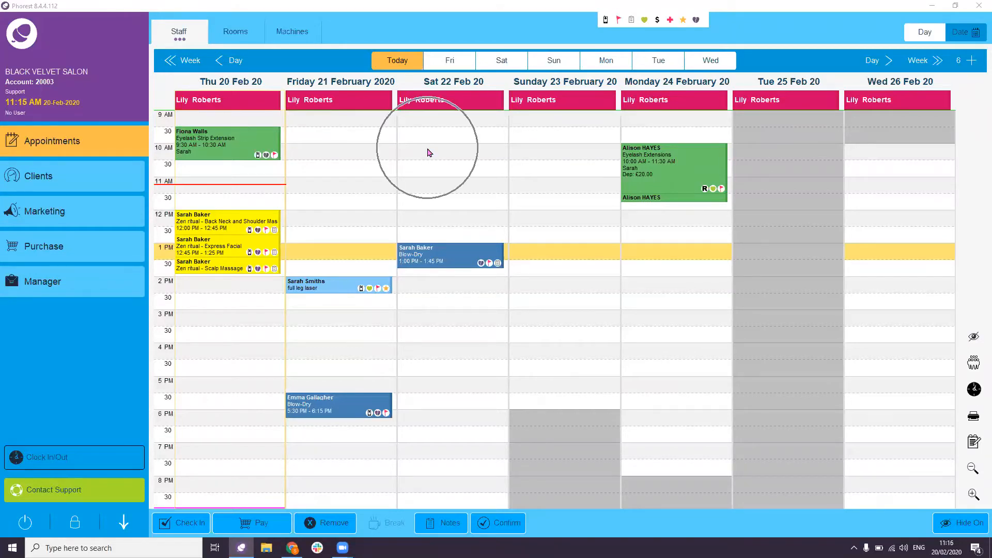
left_click(546, 168)
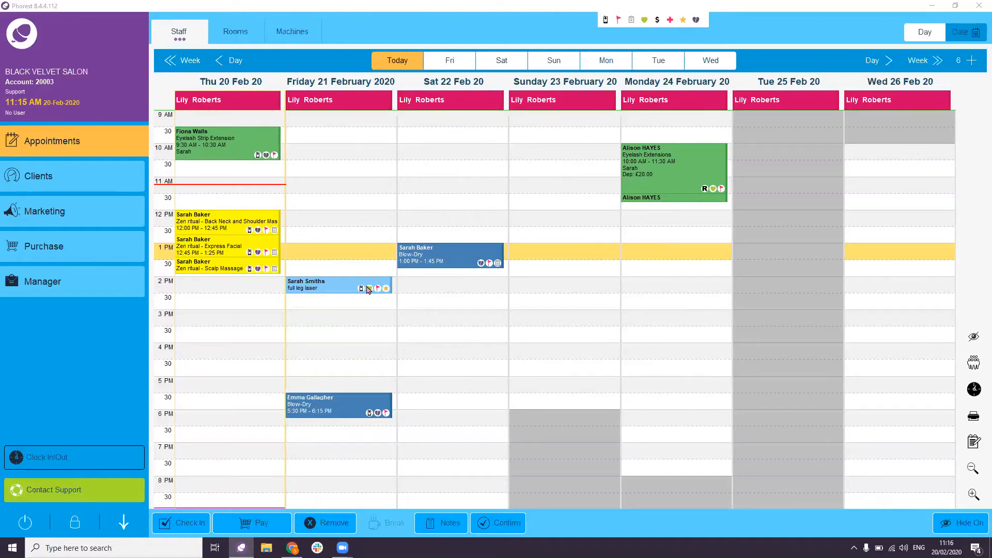
left_click(586, 256)
left_click(923, 40)
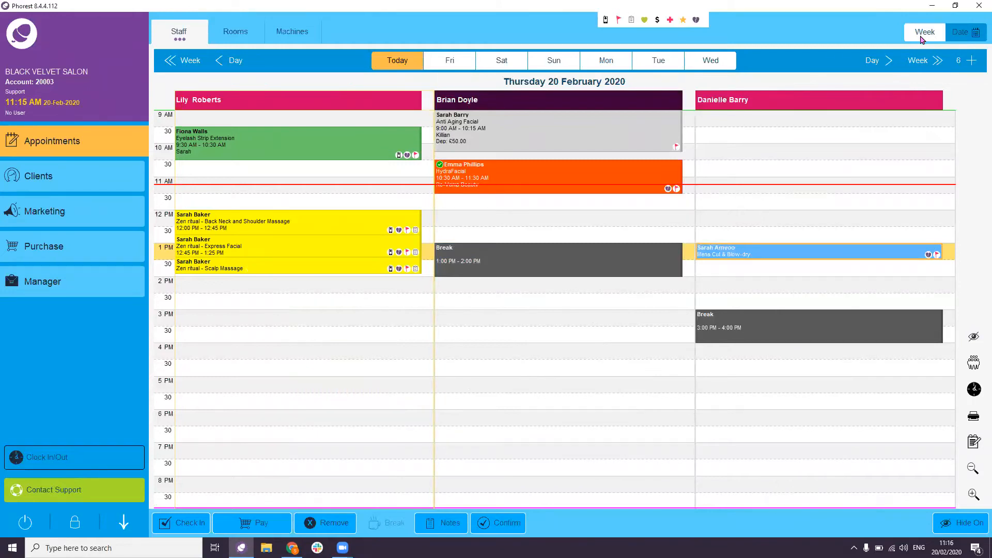
left_click(935, 268)
left_click(973, 339)
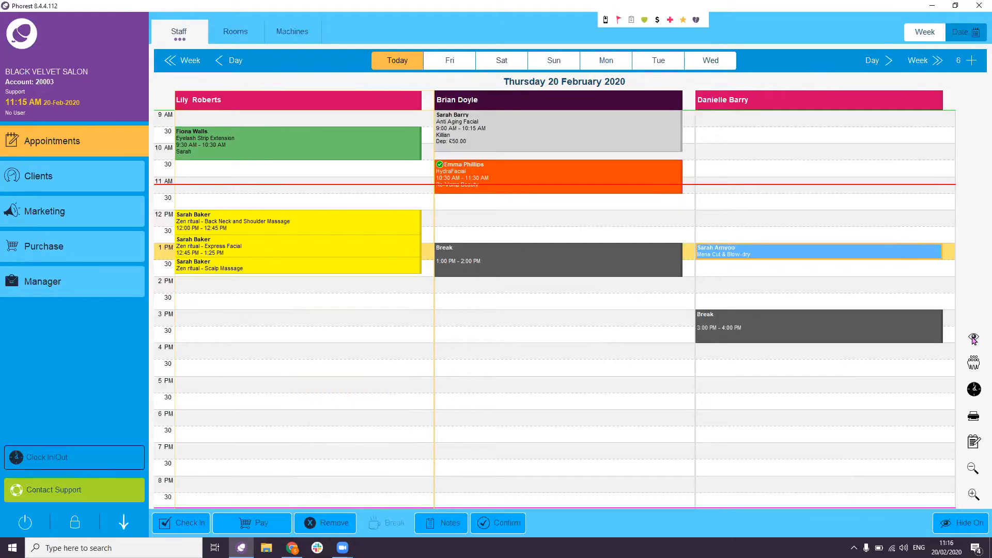
left_click(973, 338)
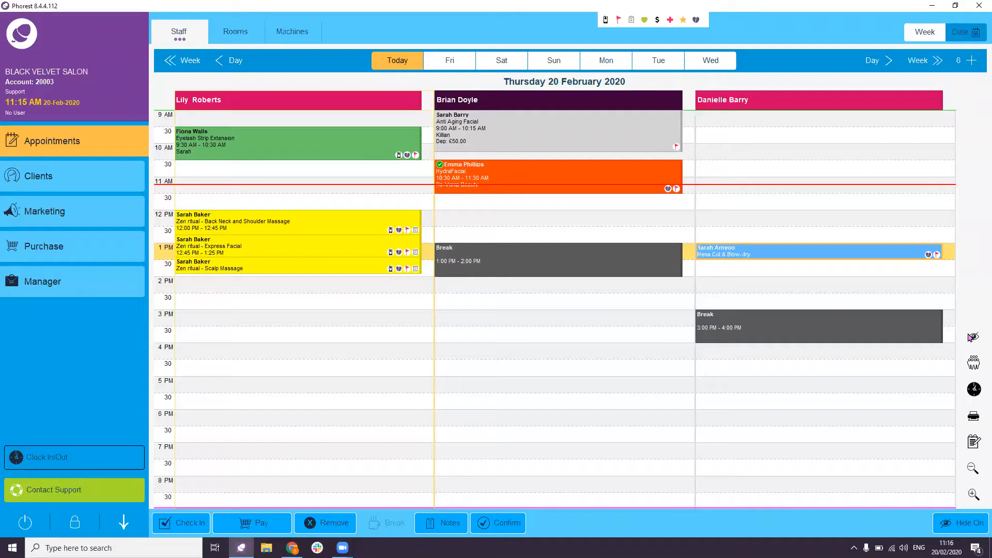
left_click(669, 26)
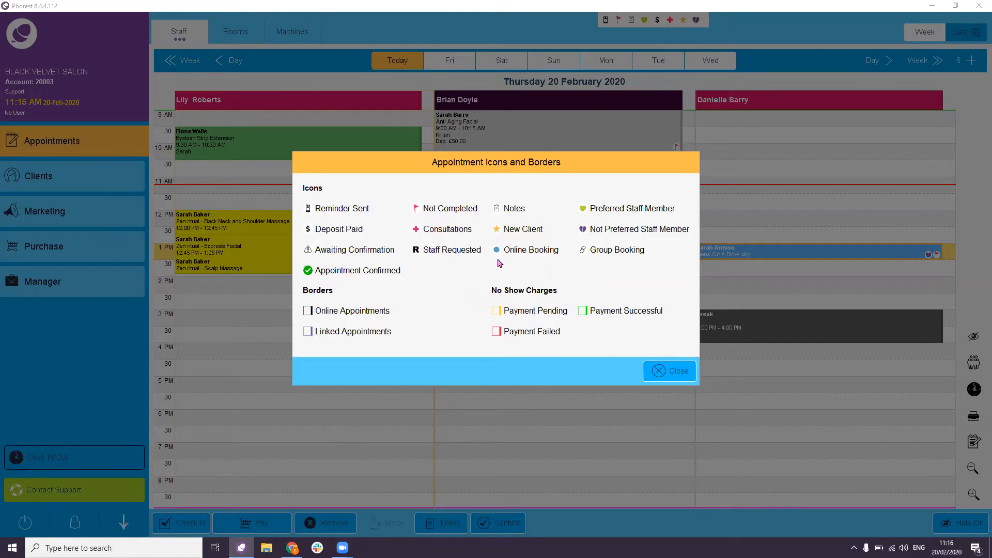
left_click(421, 258)
left_click(505, 240)
left_click(666, 370)
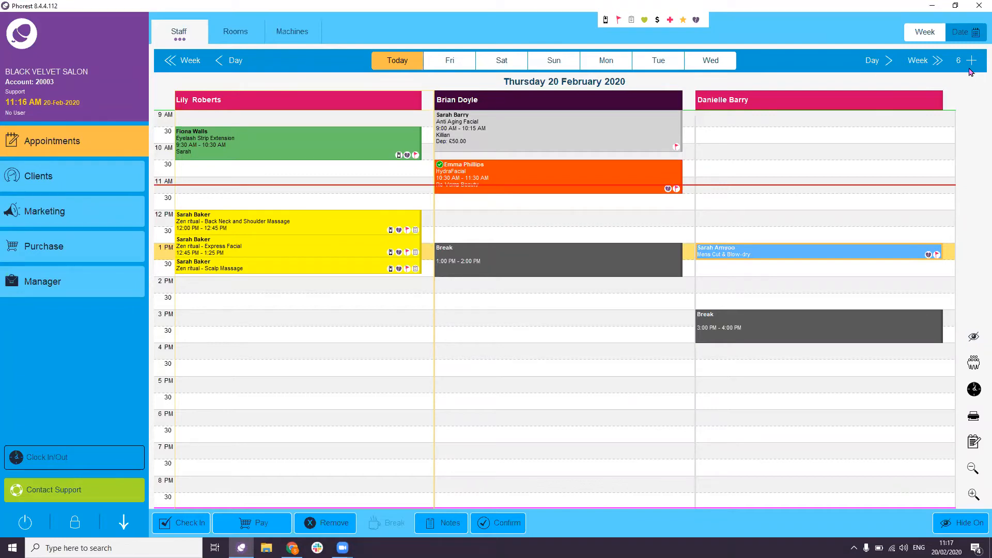
left_click(967, 39)
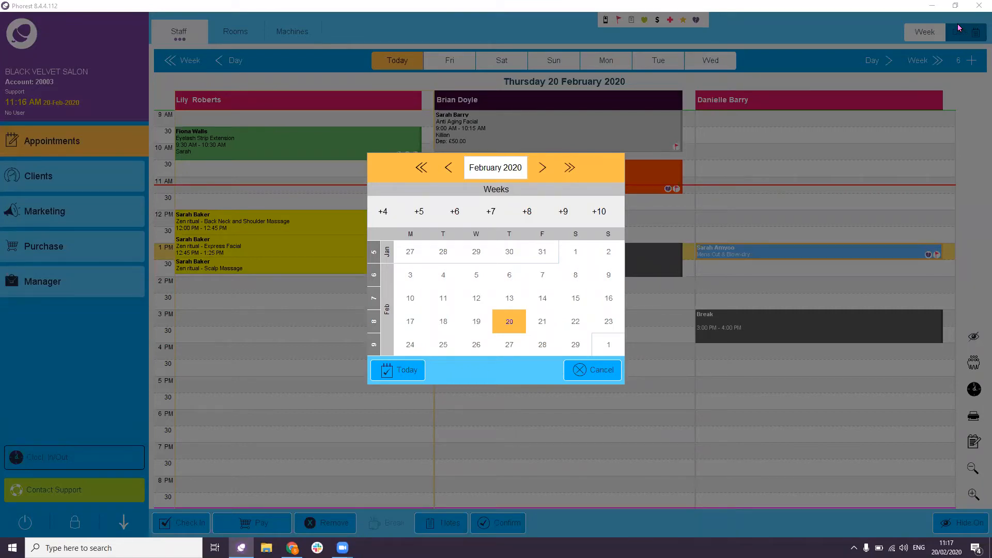
left_click(540, 172)
left_click(578, 176)
left_click(382, 216)
left_click(604, 218)
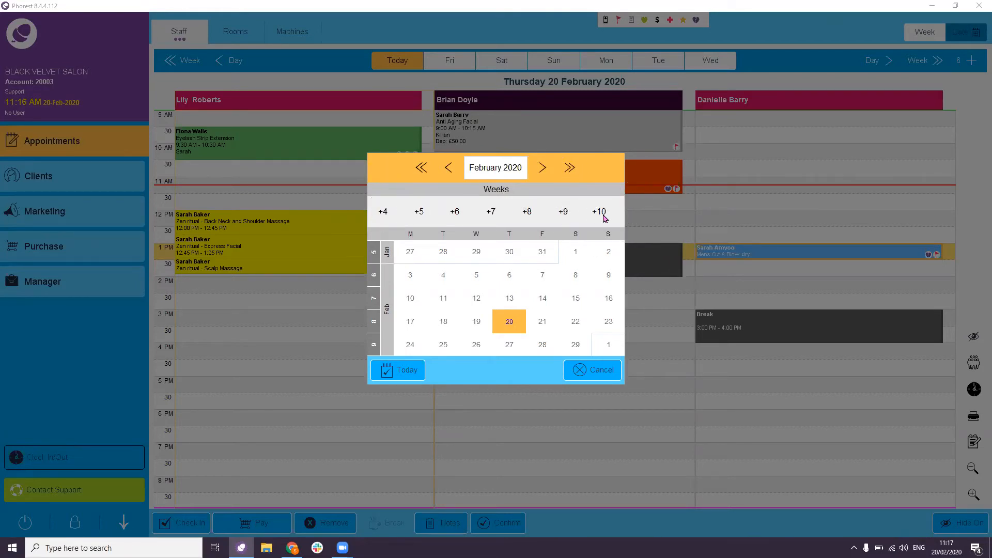
left_click(409, 374)
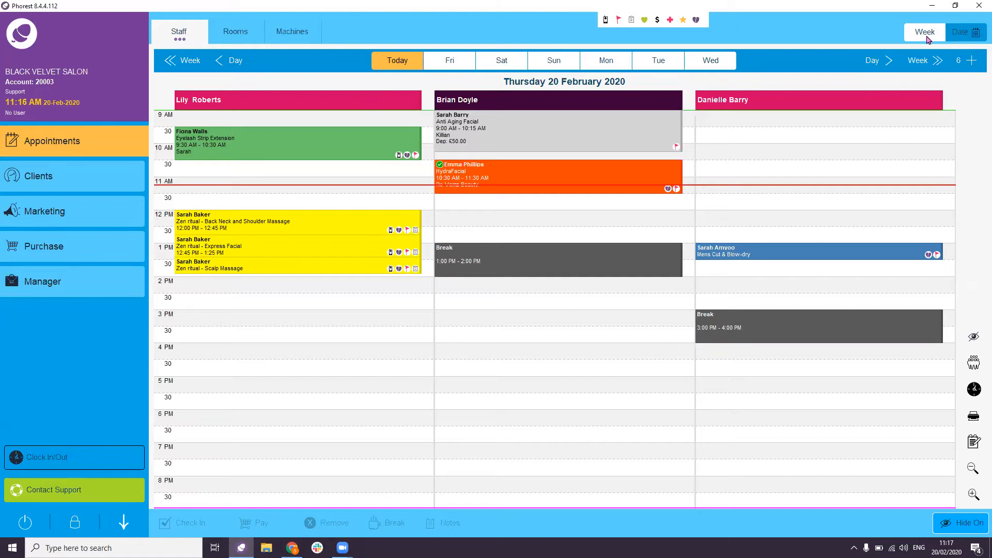
left_click(834, 103)
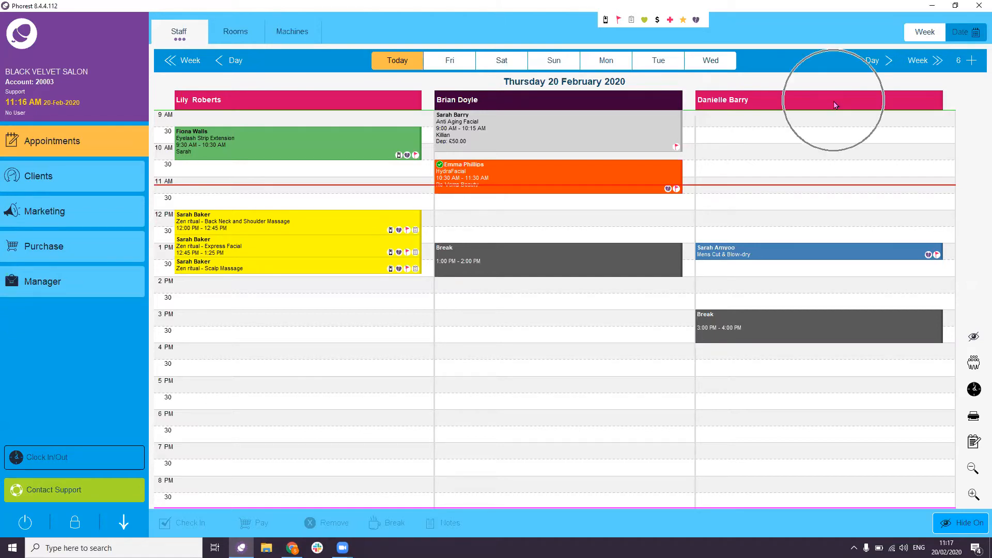
left_click(924, 33)
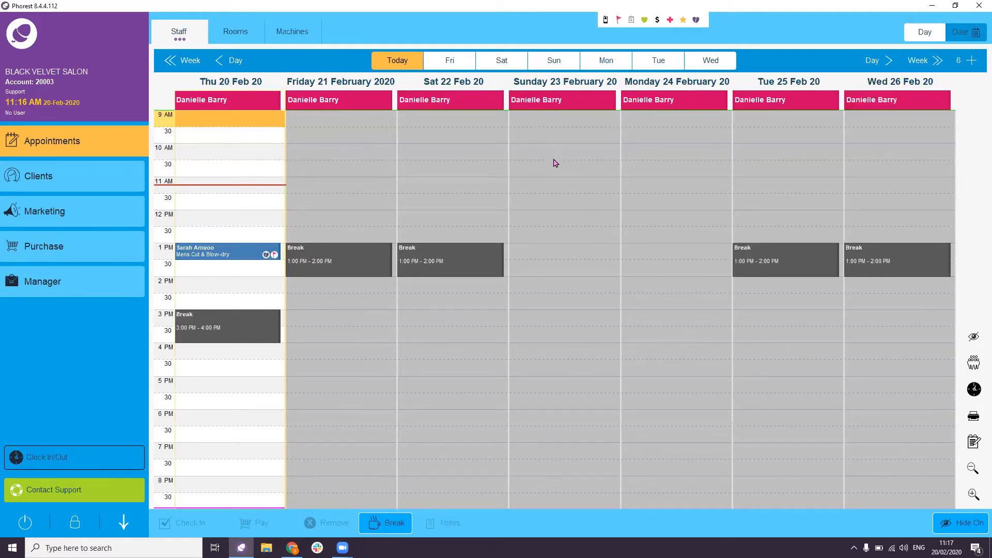
left_click(487, 162)
left_click(212, 390)
left_click(922, 33)
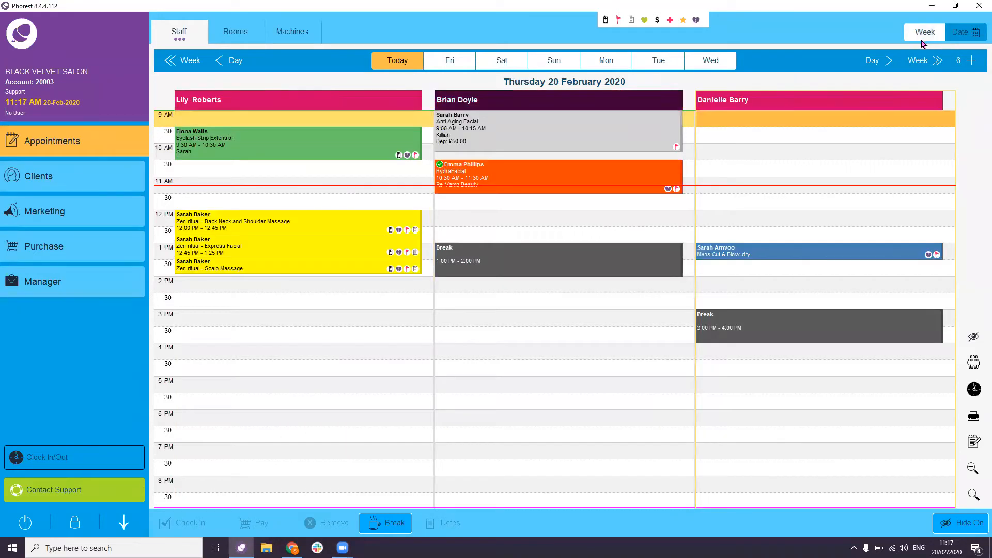
left_click(923, 40)
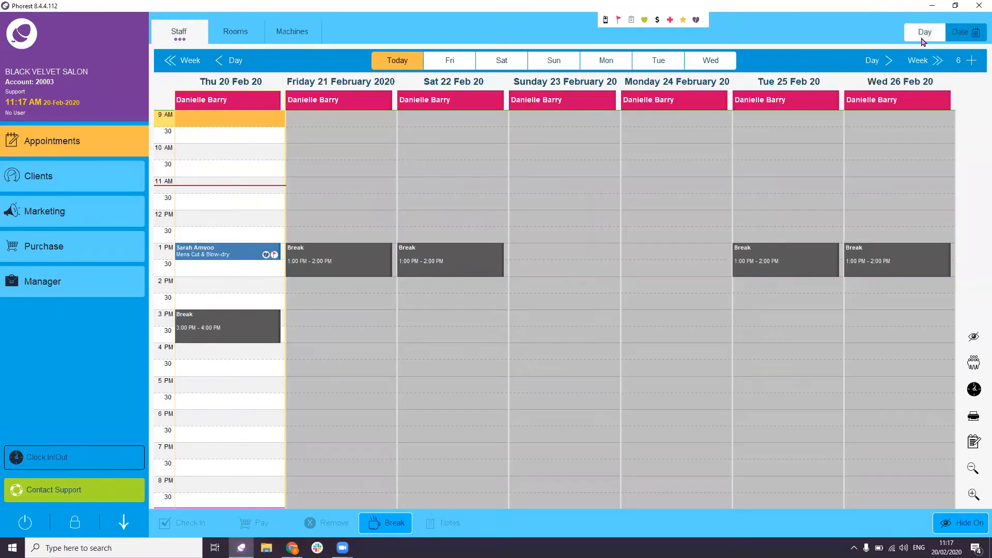
left_click(923, 40)
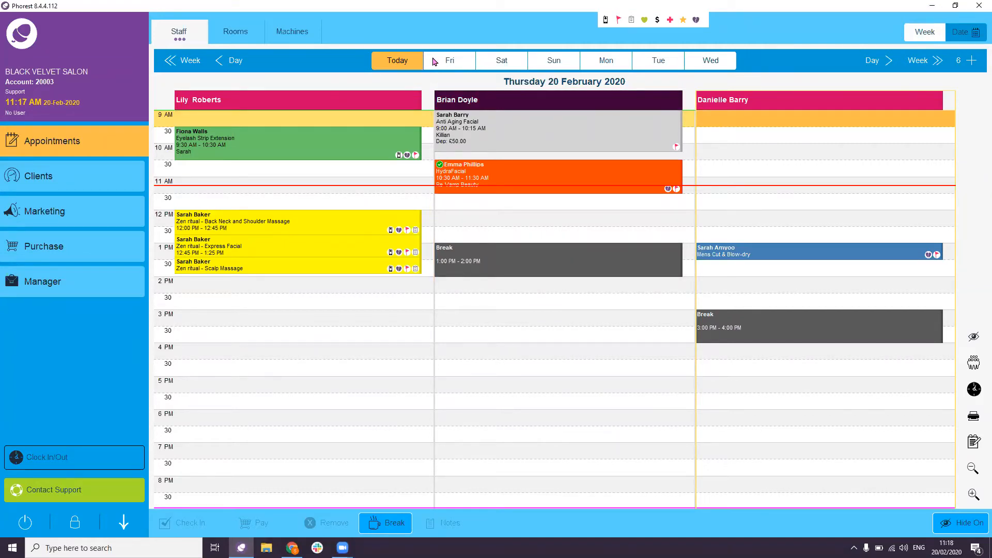
left_click(398, 65)
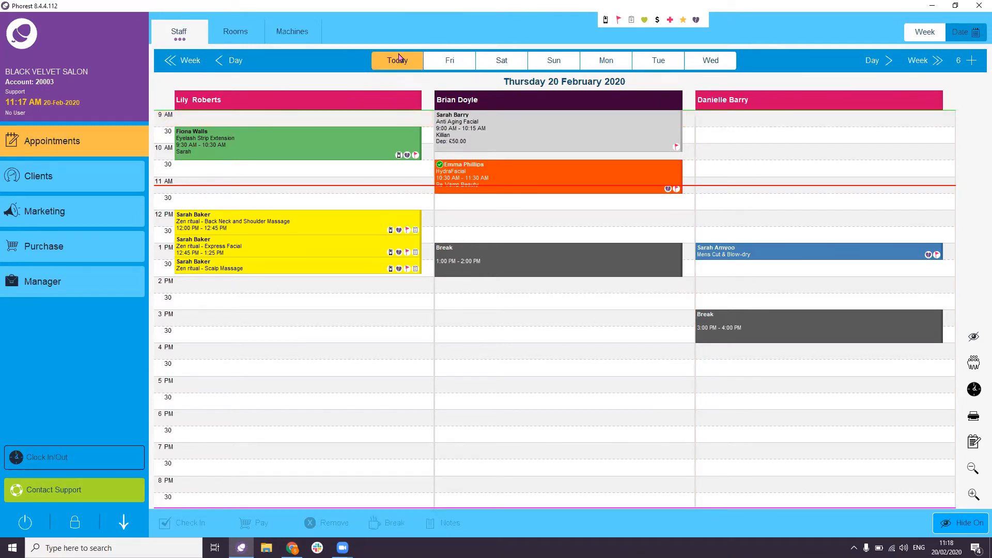
left_click(710, 61)
key("ctrl")
key("ctrl")
key("ctrl")
key("ctrl")
key("ctrl")
key("ctrl")
left_click(236, 37)
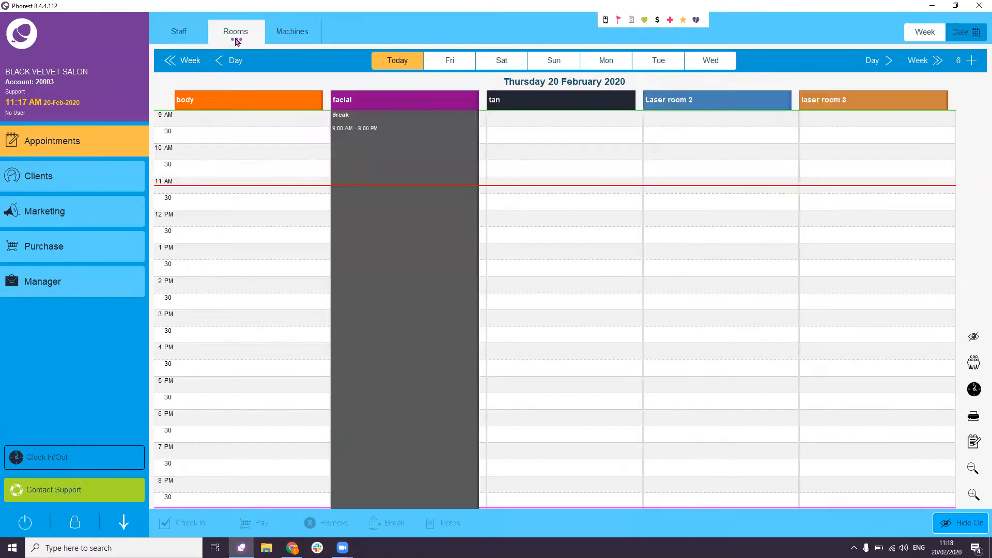
left_click(283, 36)
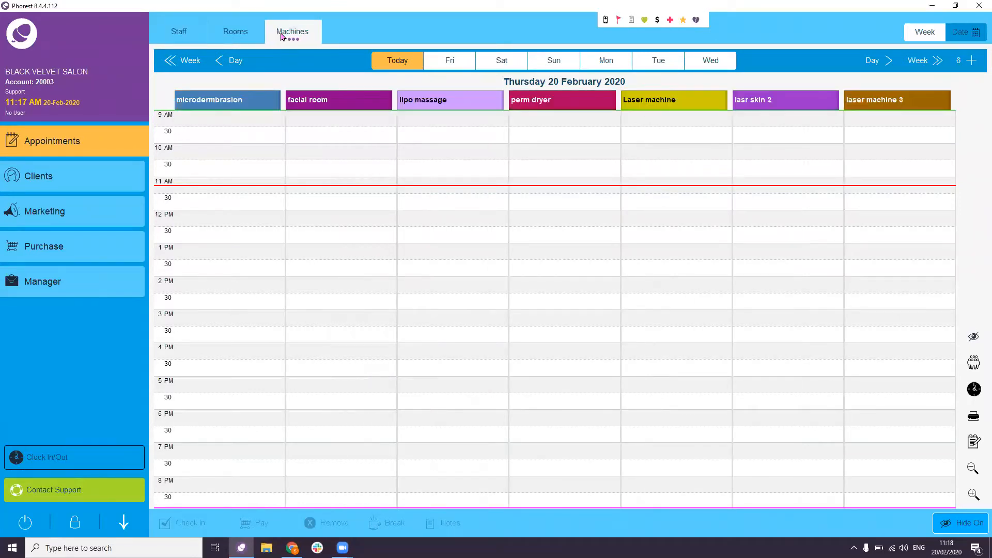
left_click(195, 34)
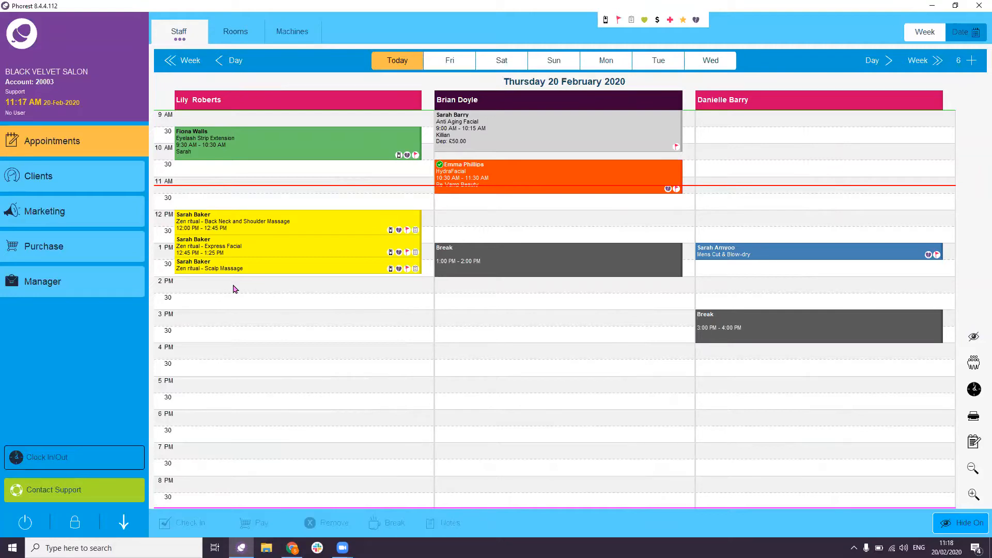
left_click(389, 199)
left_click(22, 101)
left_click(179, 191)
left_click(175, 121)
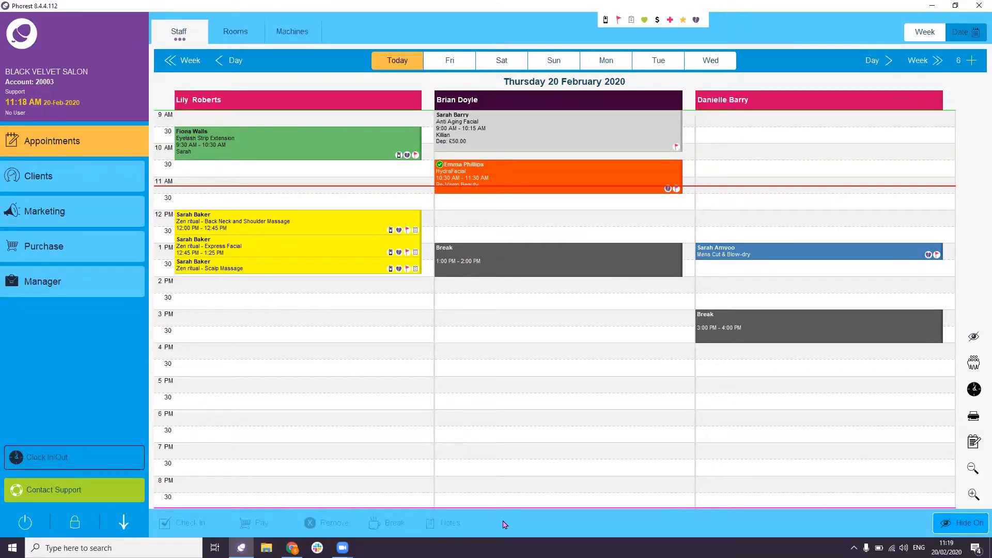
left_click(526, 515)
left_click(559, 127)
left_click(559, 176)
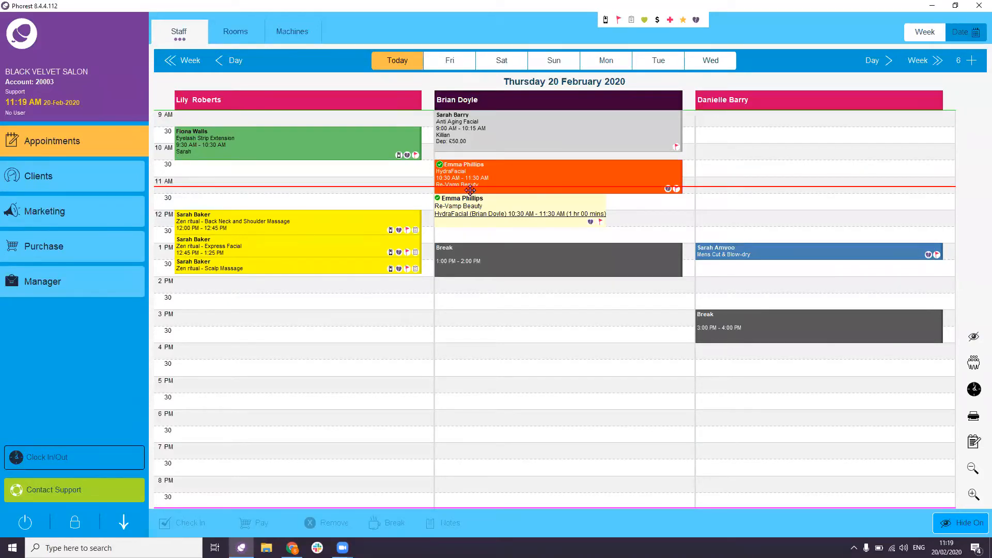
left_click(445, 192)
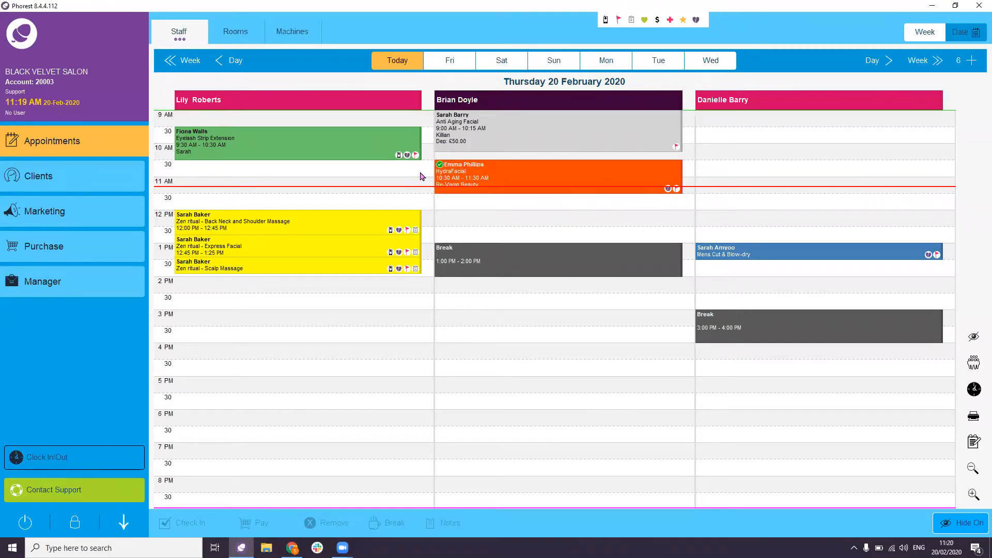
left_click(372, 146)
mouse_move(372, 146)
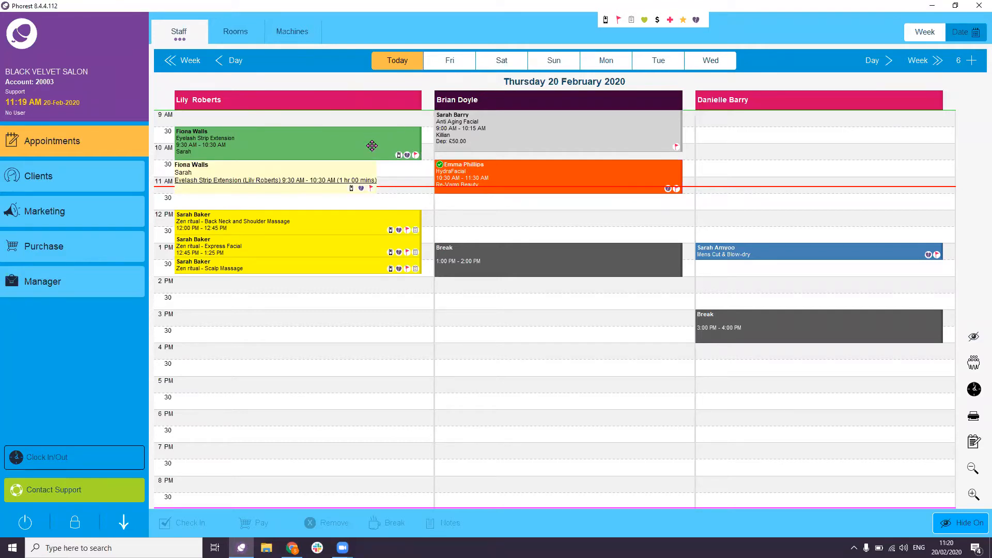
left_click(340, 228)
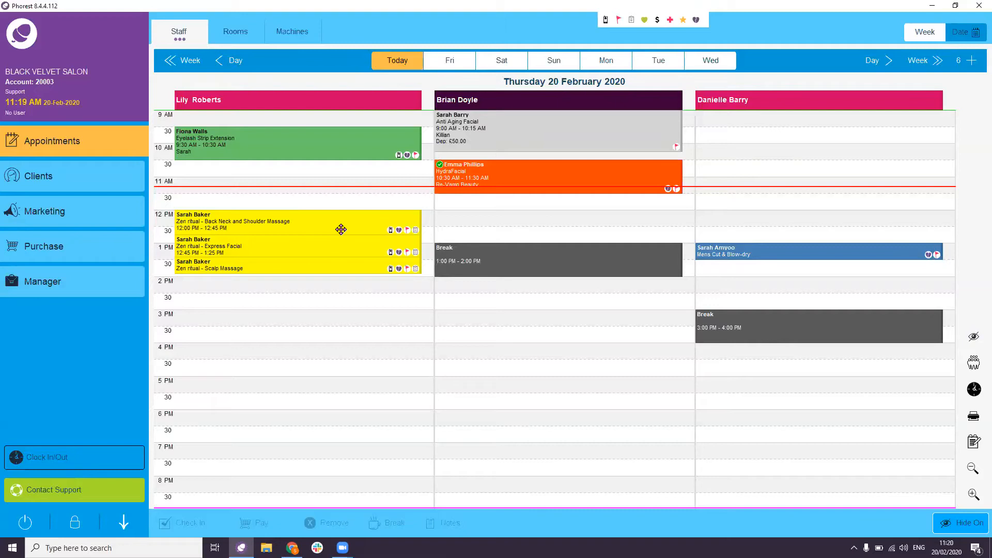
left_click(564, 117)
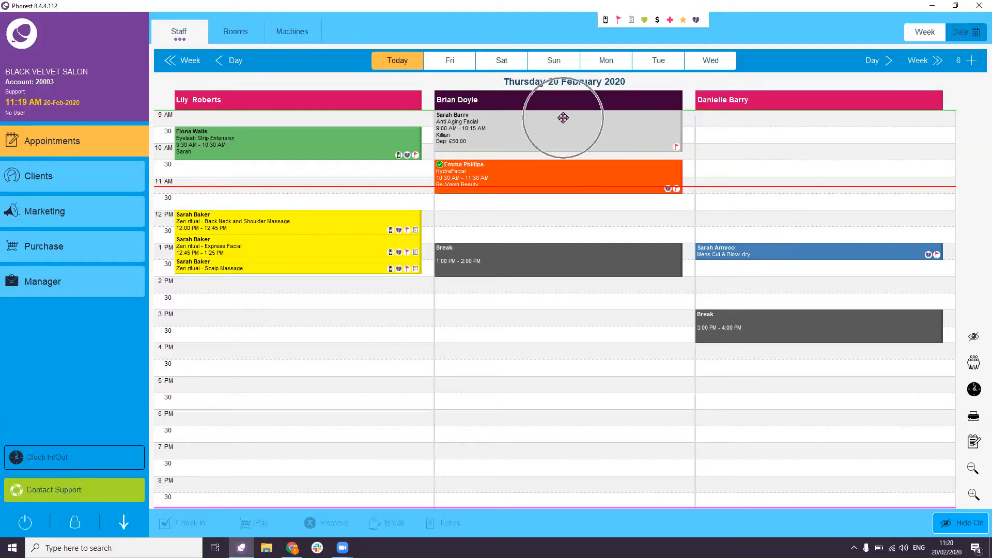
- Start a 2 PM booking in the middle staff column and attach the matching existing client, accepting the no-show warning
double_click(558, 292)
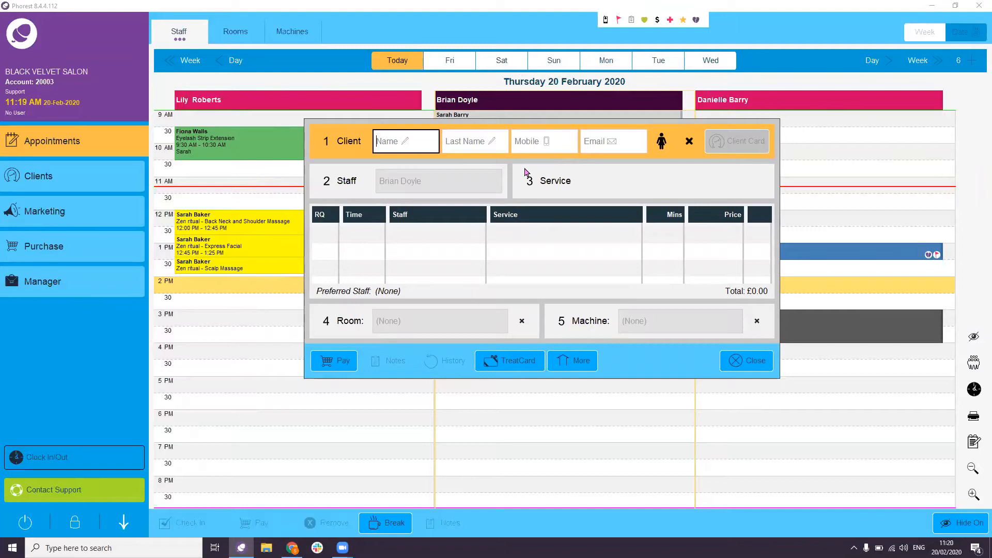
left_click(340, 148)
left_click(333, 187)
left_click(549, 188)
left_click(336, 147)
left_click(555, 143)
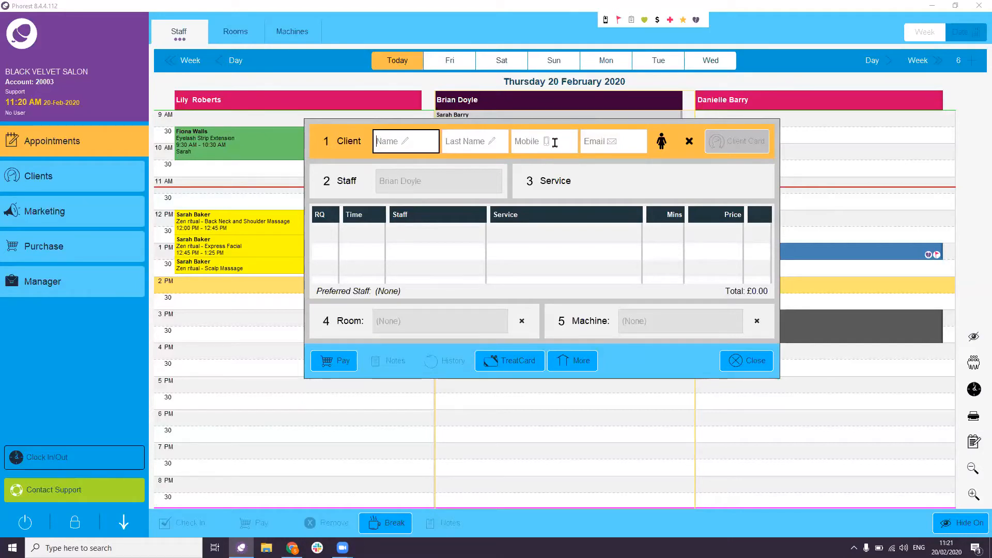
type("Paula")
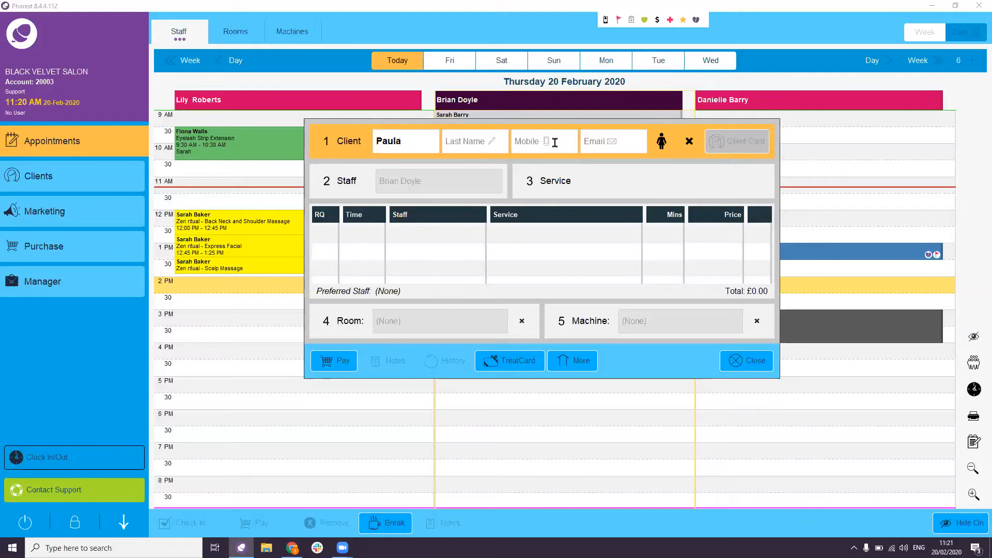
left_click(373, 187)
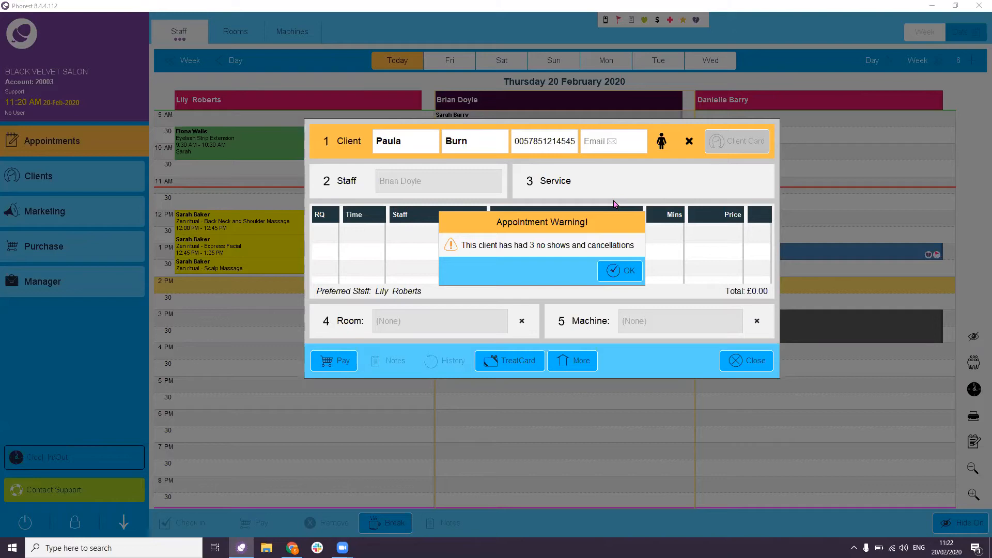
left_click(620, 270)
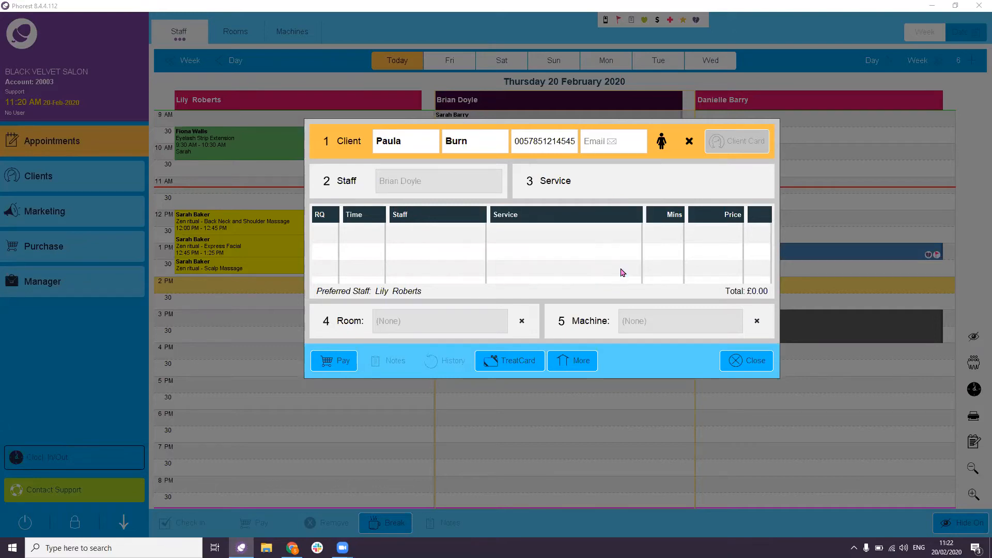
- Show the service categories (Facial, Colour, Cut + Styling, Packages) in the booking form
left_click(340, 193)
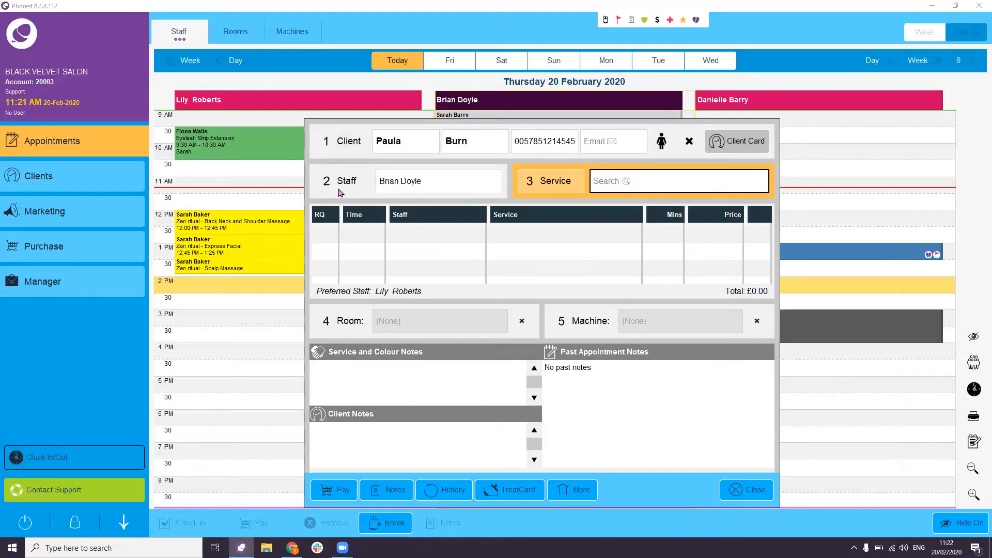
left_click(554, 186)
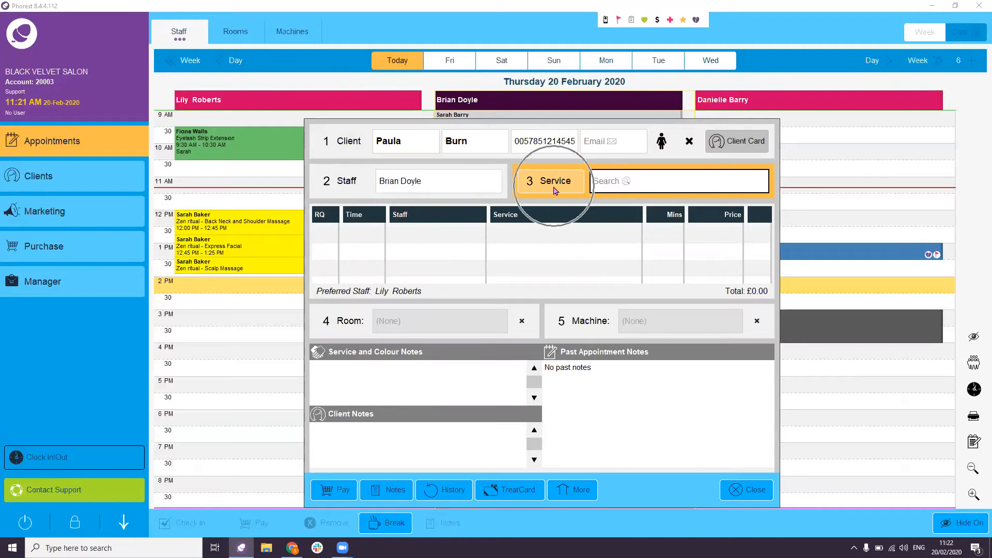
left_click(553, 186)
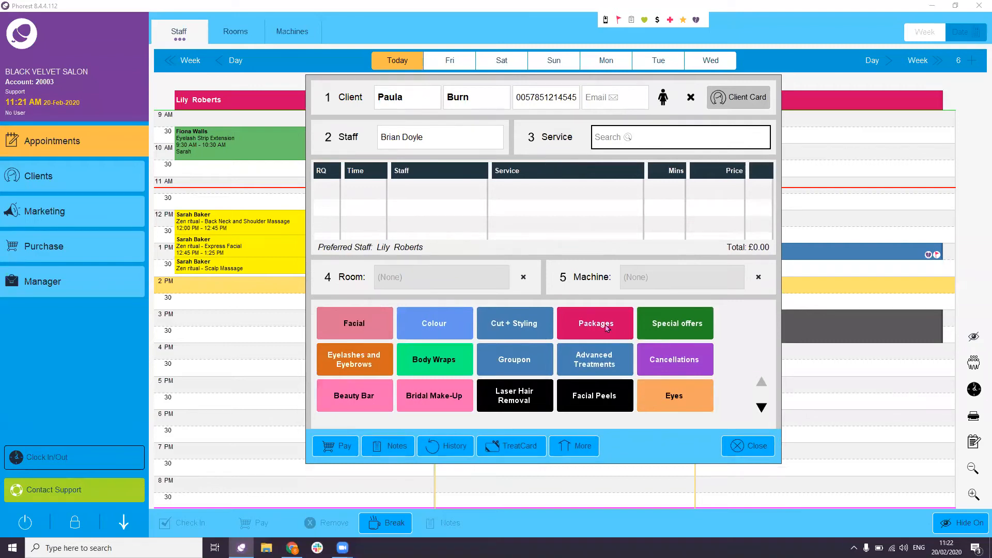
- Add Full Head Highlights from the Colour services to the booking
left_click(429, 327)
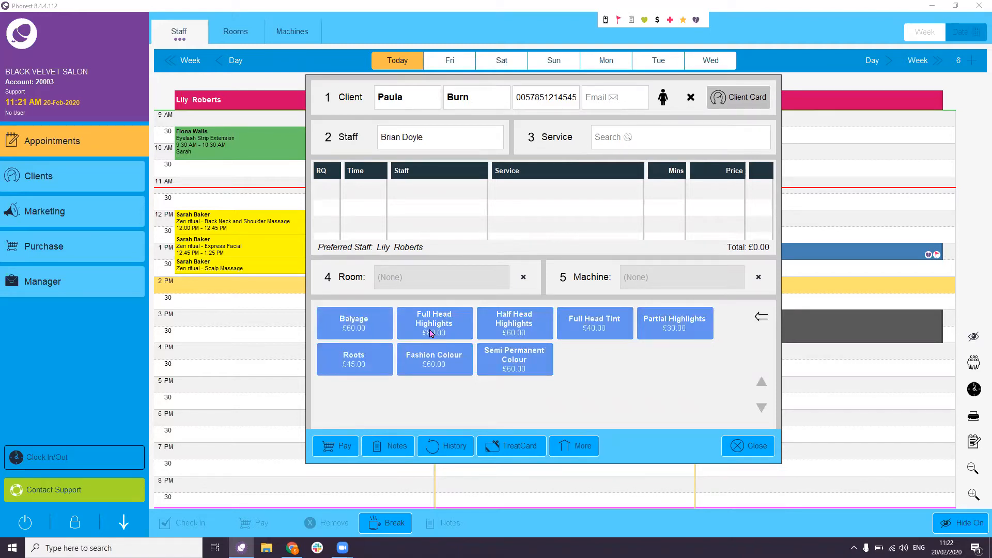
left_click(433, 327)
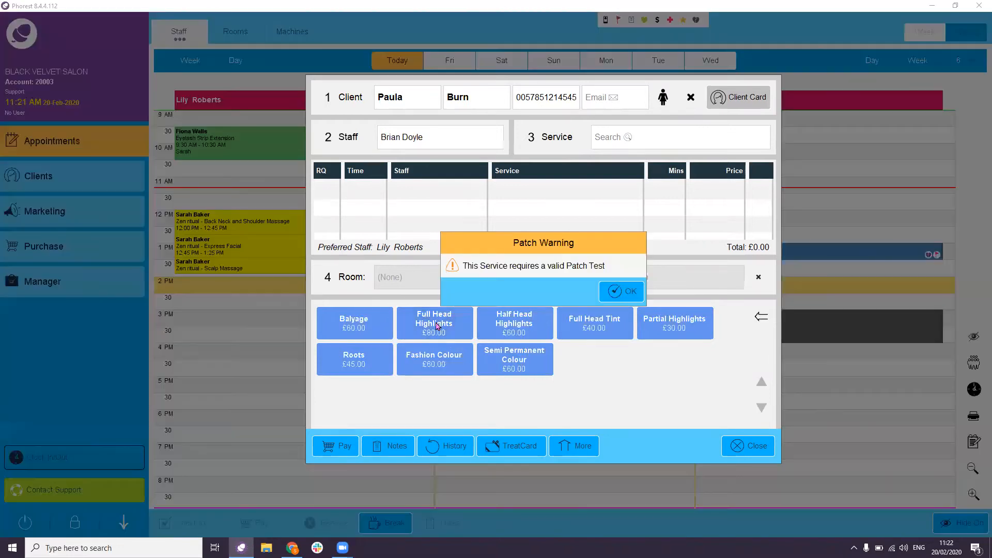
- Accept the patch-test warning so Full Head Highlights stays booked at 2:00 PM
left_click(618, 293)
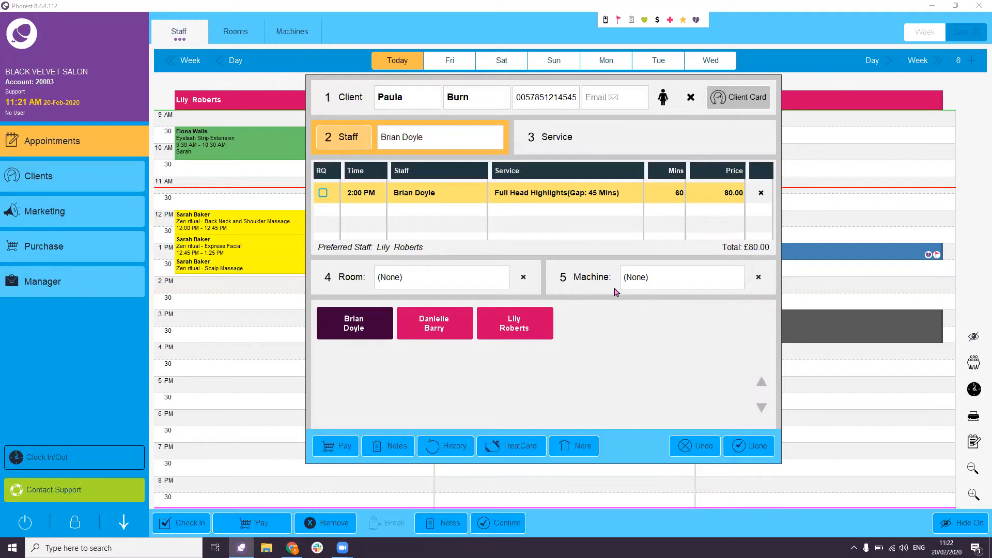
left_click(364, 329)
left_click(447, 329)
left_click(506, 330)
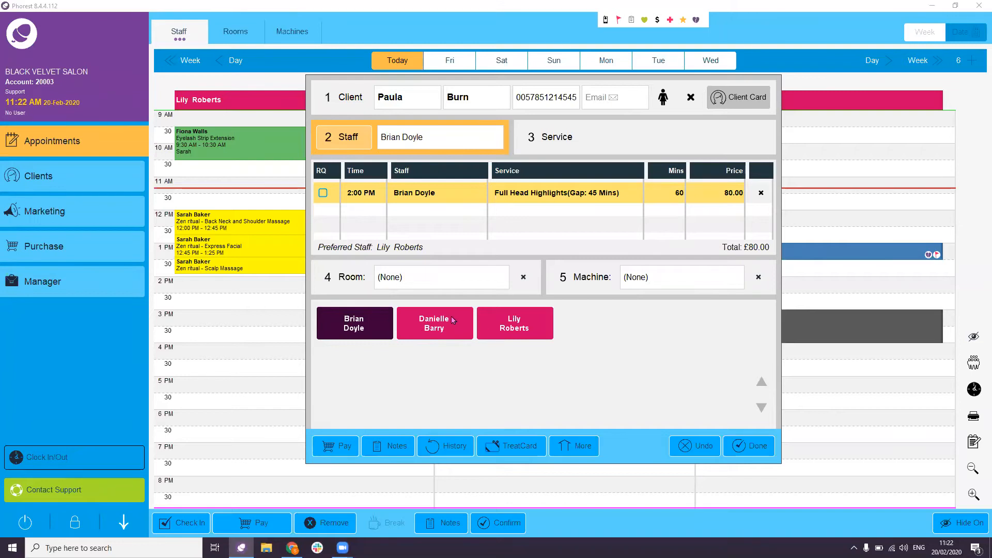
- Add a Cut + Styling Blow-Dry at 3:45 PM and save the two-service booking
left_click(553, 142)
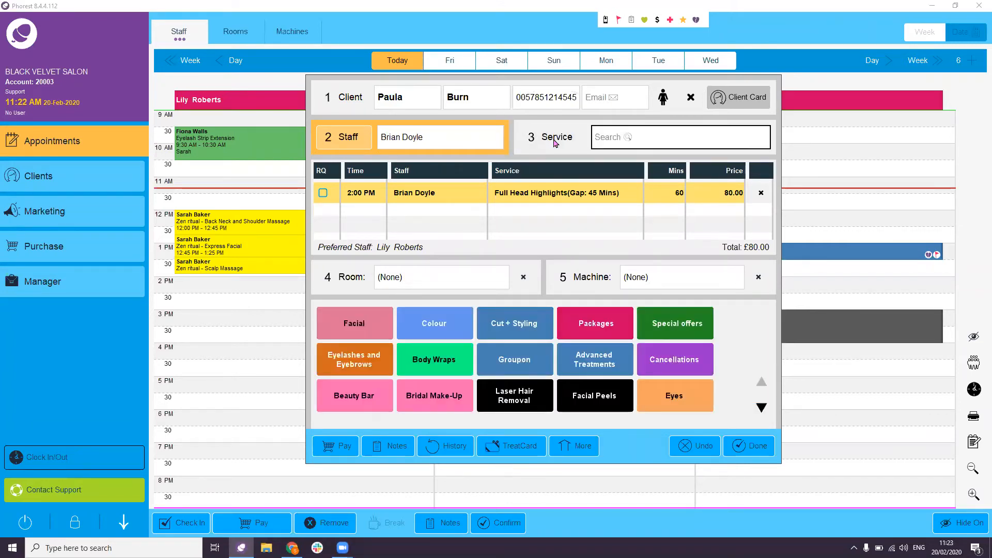
left_click(521, 334)
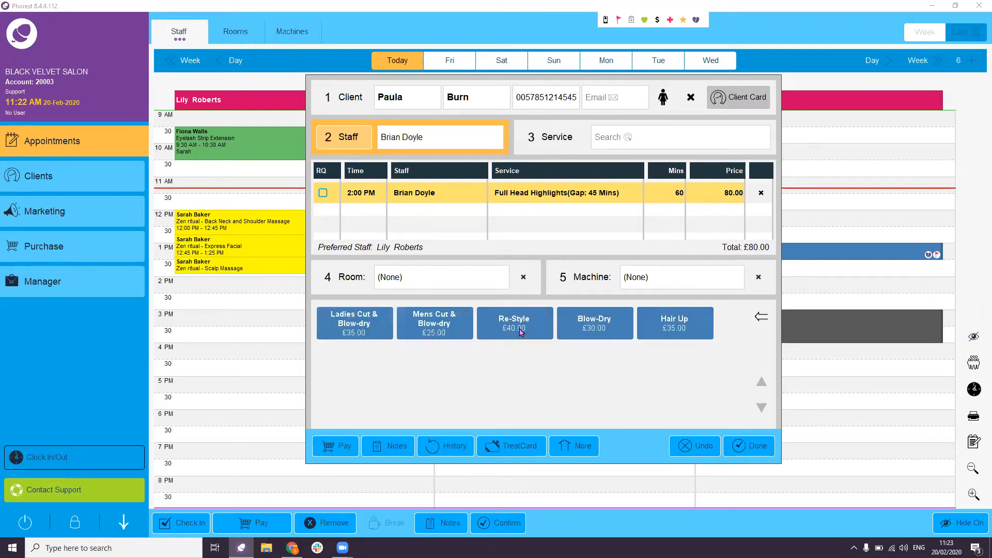
left_click(584, 324)
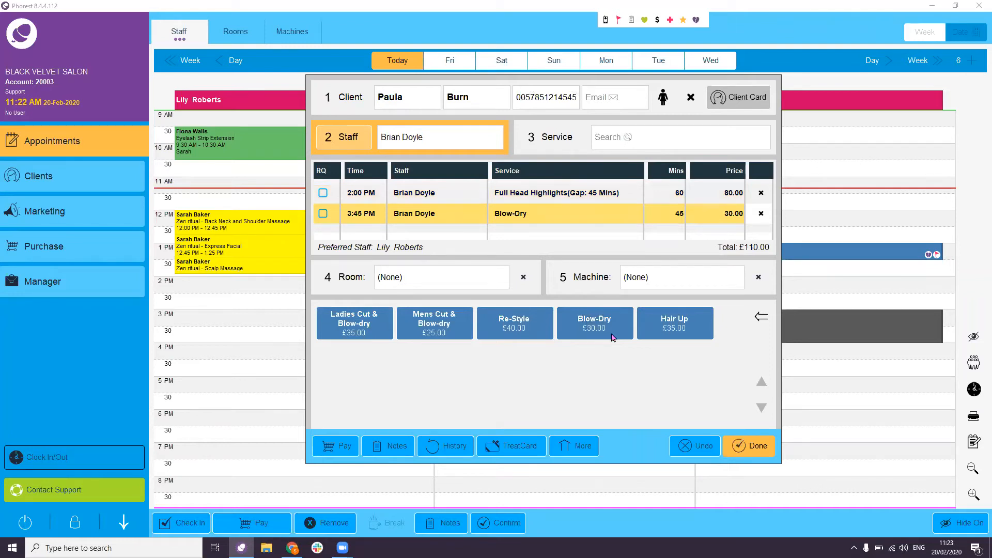
left_click(764, 447)
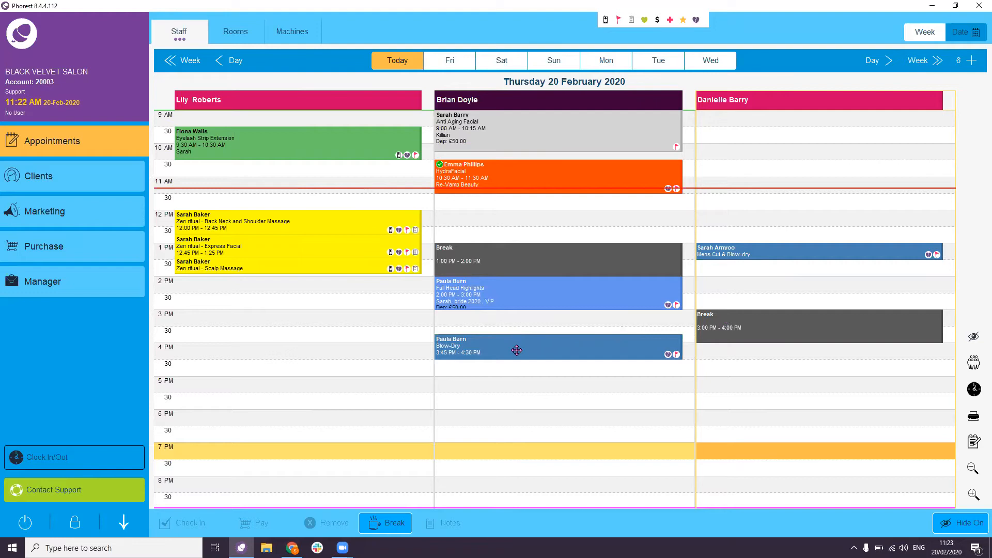
mouse_move(518, 350)
left_click(586, 325)
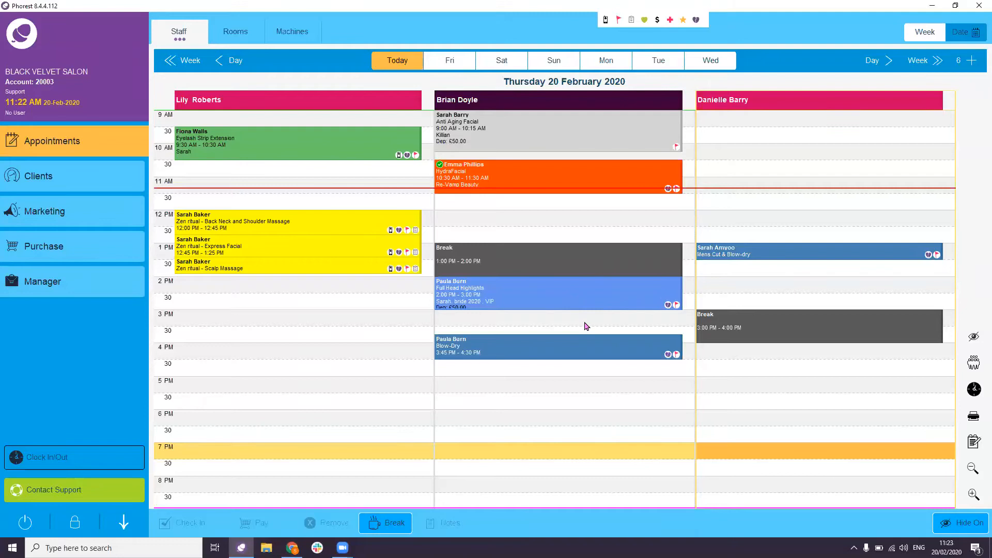
- Book the returning client's course Blow-Dry at 3:00–3:45 PM in the middle staff column
double_click(586, 323)
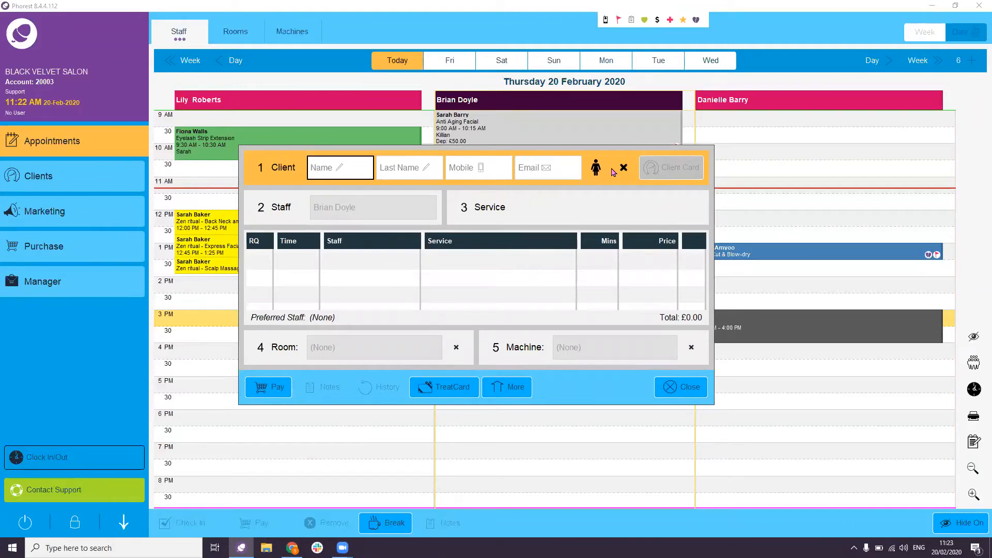
type("Tara")
left_click(445, 228)
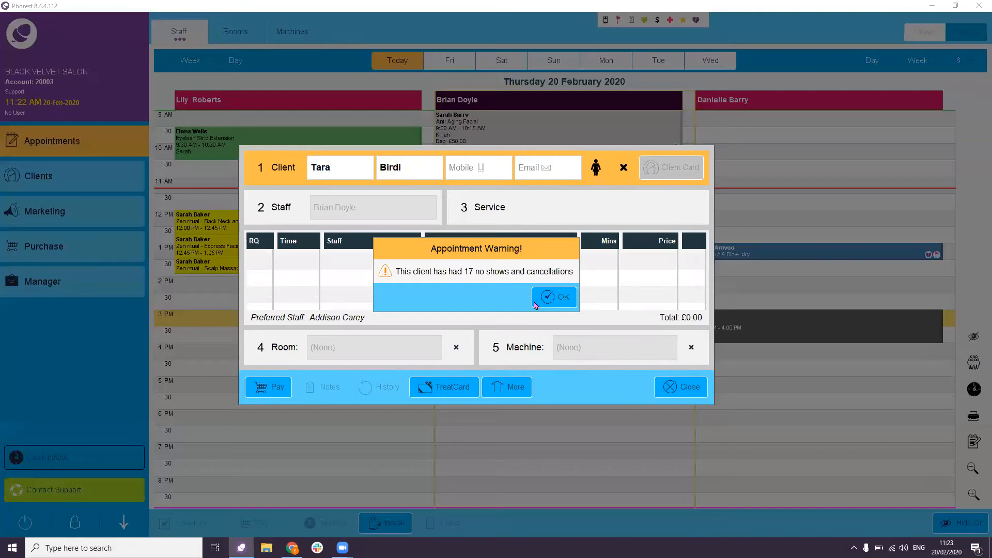
left_click(554, 299)
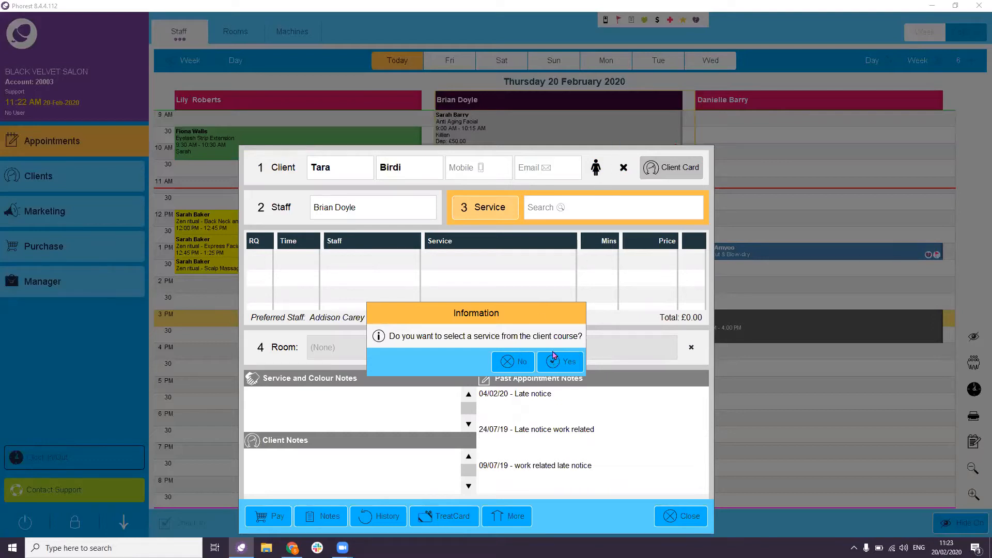
left_click(558, 360)
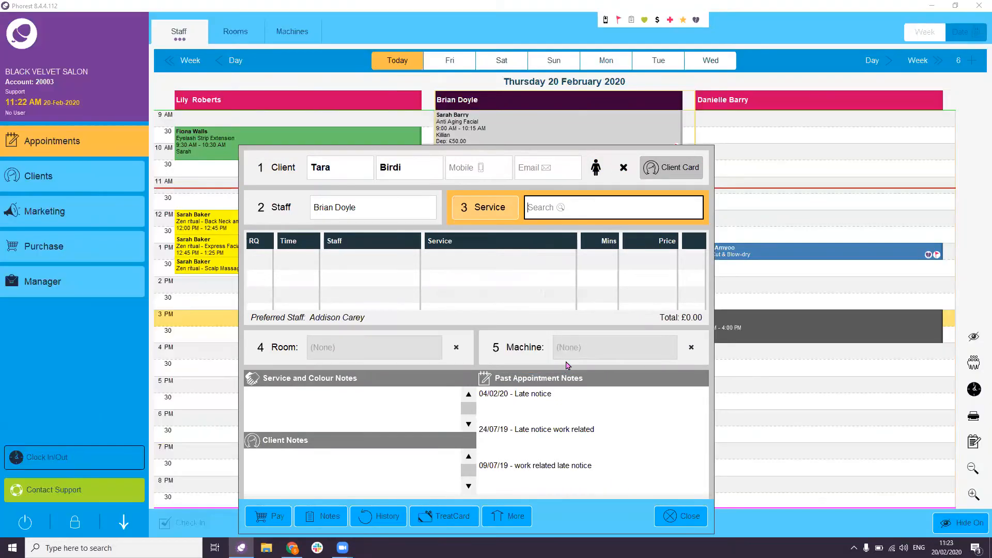
left_click(666, 276)
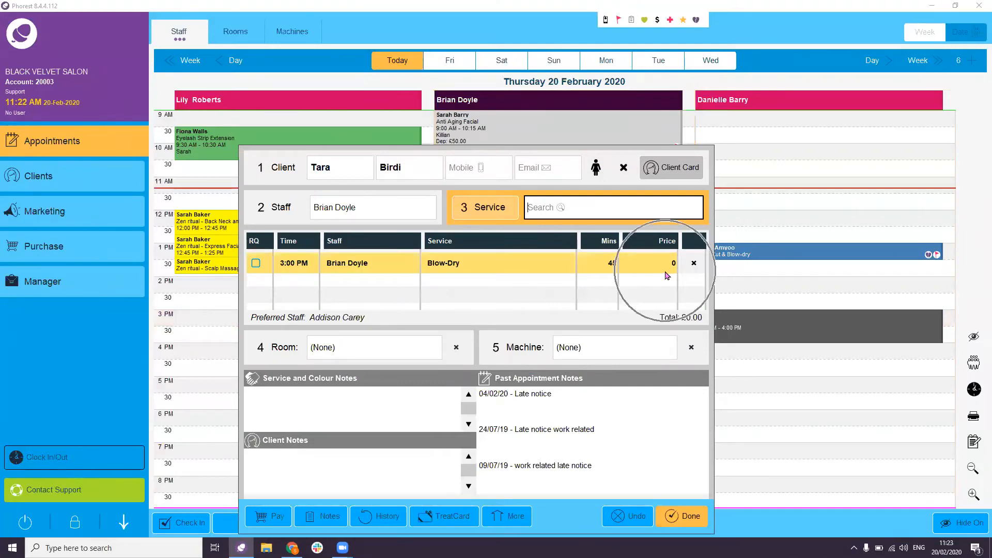
left_click(691, 518)
left_click(719, 454)
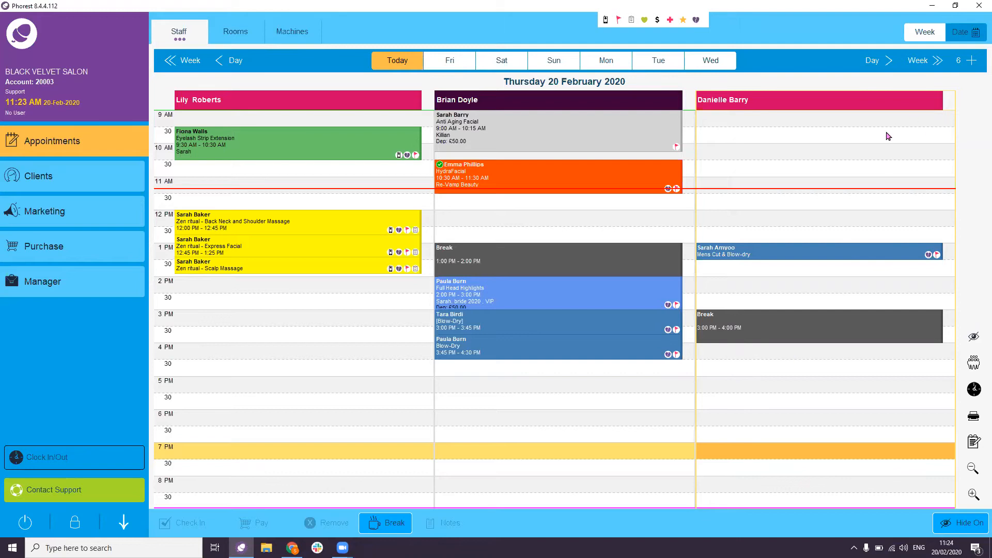
- Go to Wednesday 4 March and start an 11:30 AM appointment for the existing client
left_click(971, 32)
left_click(543, 171)
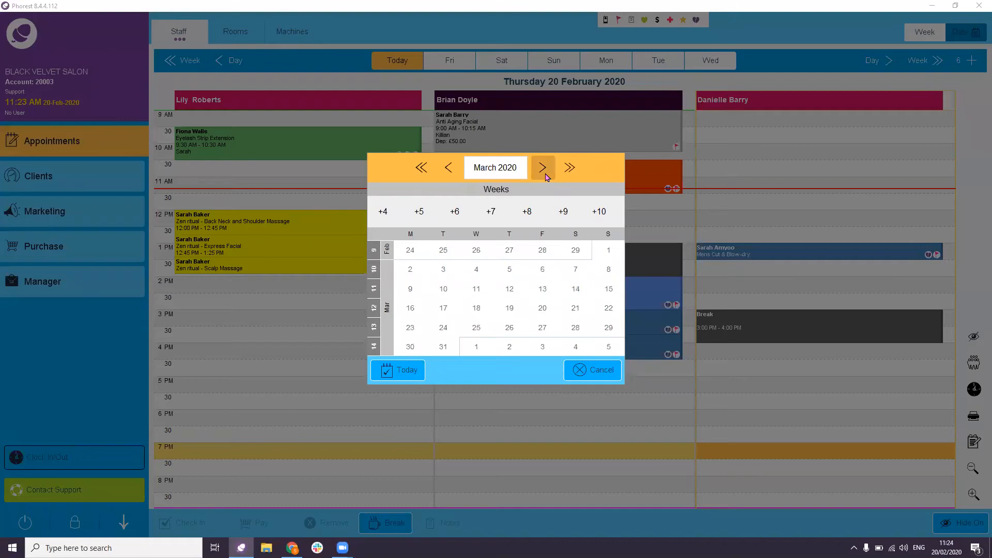
left_click(476, 271)
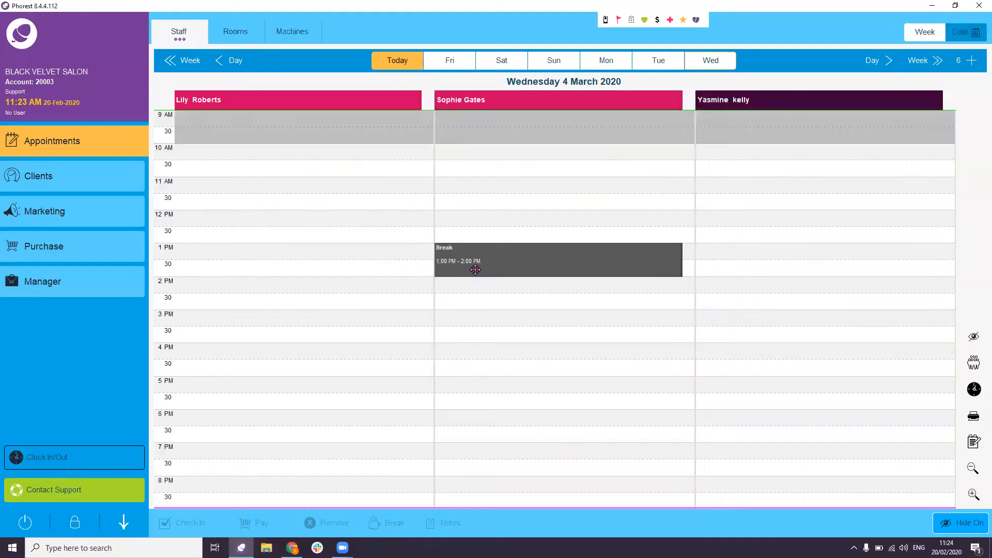
double_click(525, 200)
left_click_drag(362, 93, 607, 145)
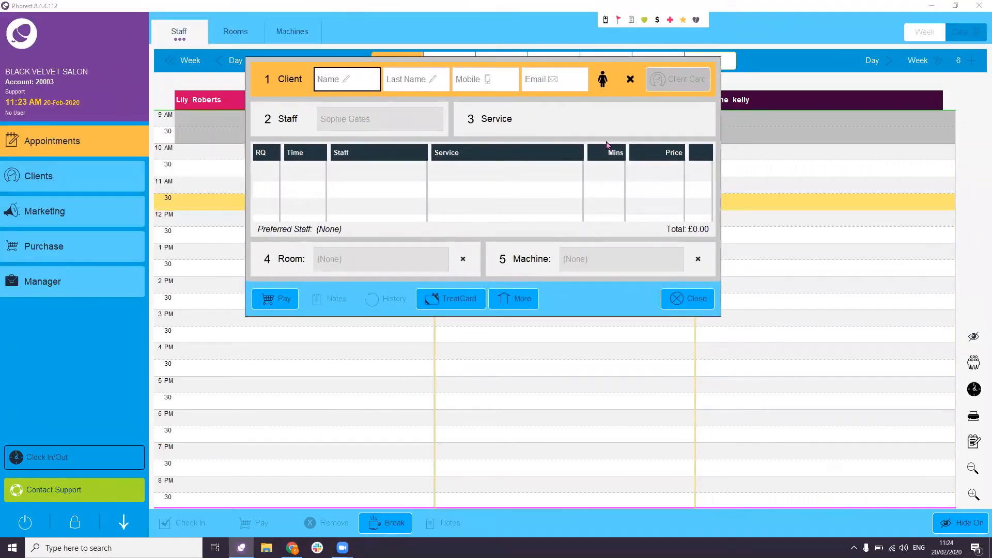
type("Jess")
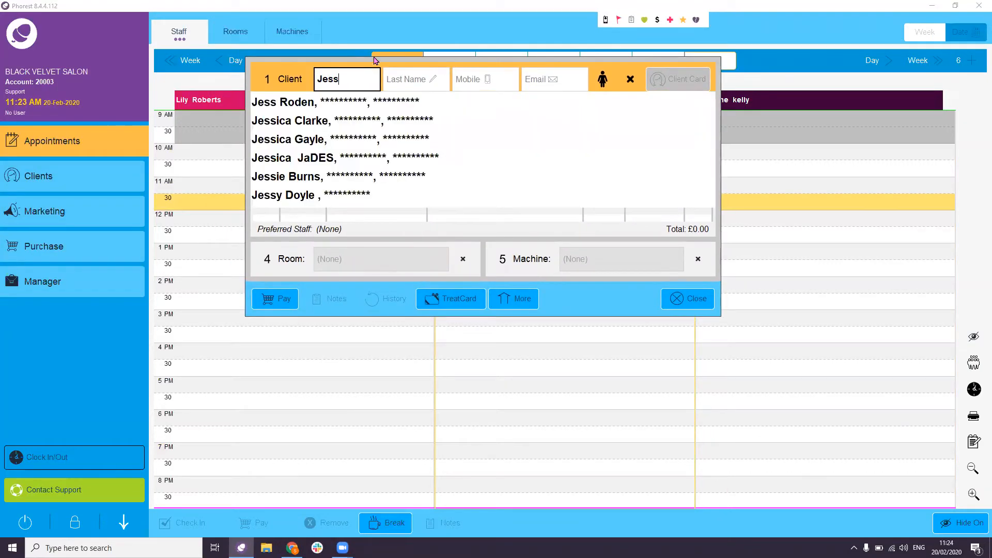
left_click(331, 101)
left_click(564, 207)
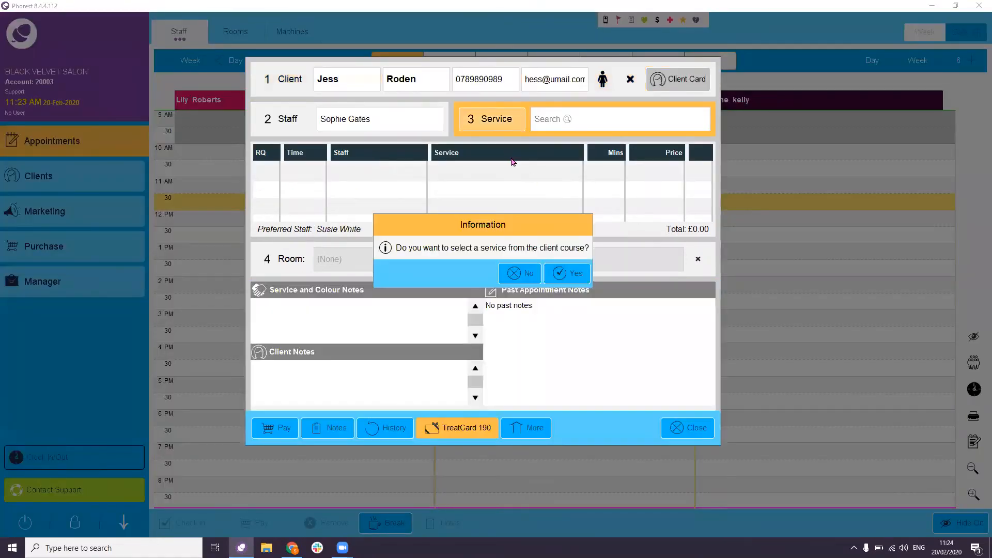
left_click(520, 273)
left_click(498, 122)
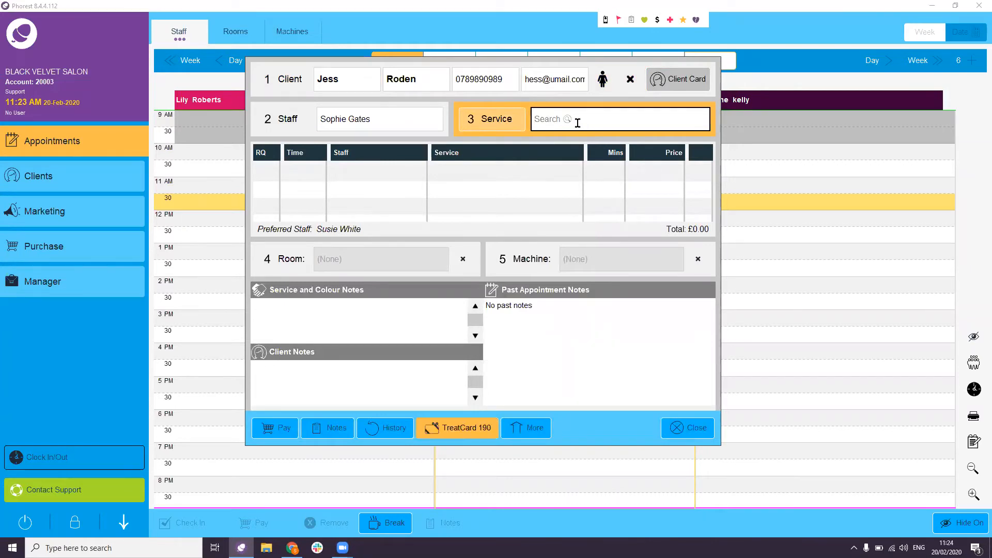
- Add Full Body Massage and Pedicure, accepting the staff-break warning
left_click(498, 124)
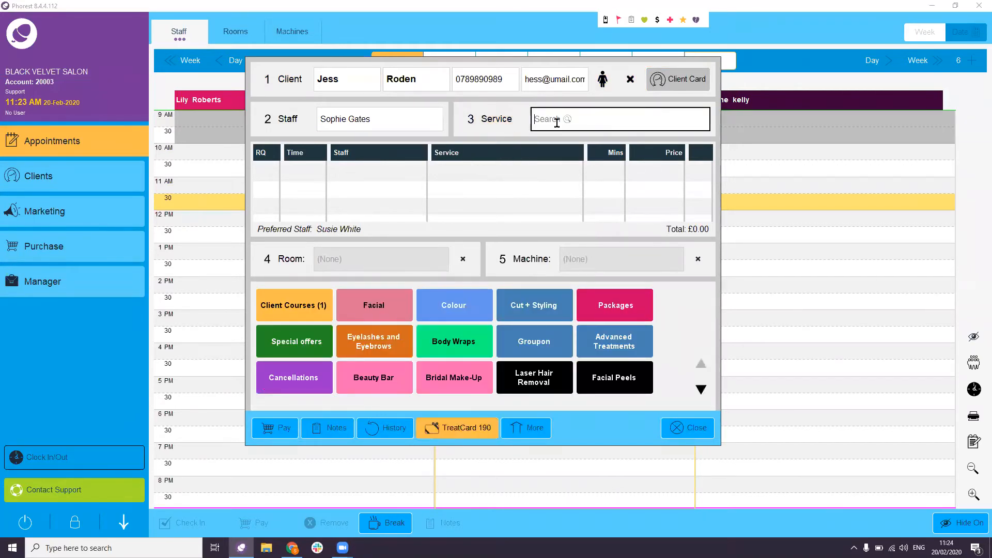
left_click(571, 124)
type("mass")
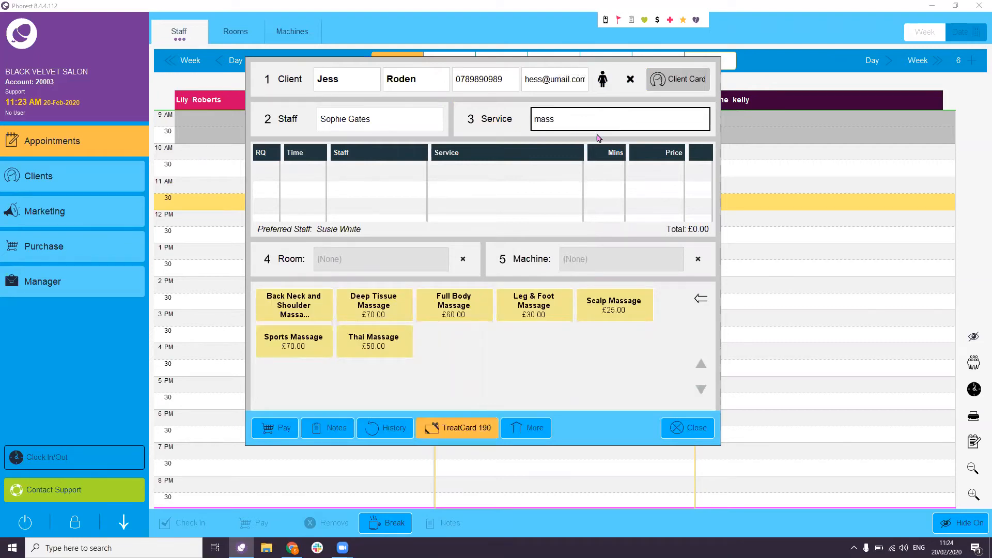
left_click(449, 303)
left_click(598, 119)
type("pedi")
left_click(535, 299)
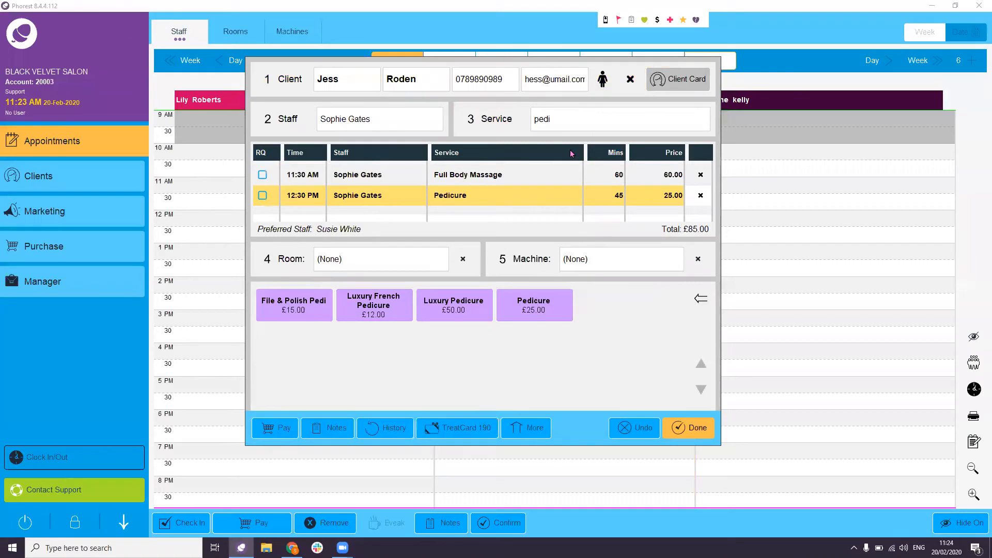
left_click(573, 276)
- Add a Manicure too, accept the break warning, and finish the booking
left_click(563, 124)
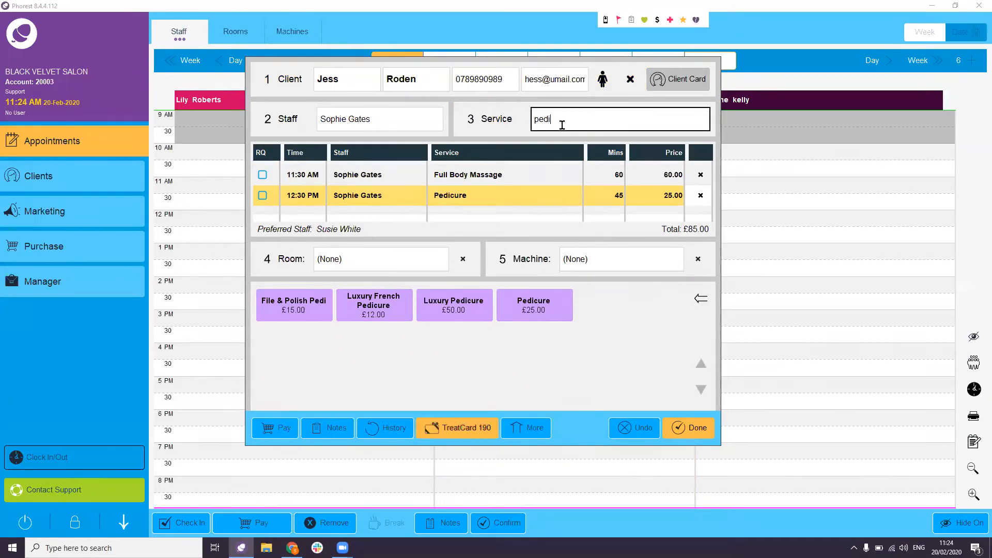
left_click_drag(564, 121, 522, 119)
type("mani")
left_click(604, 310)
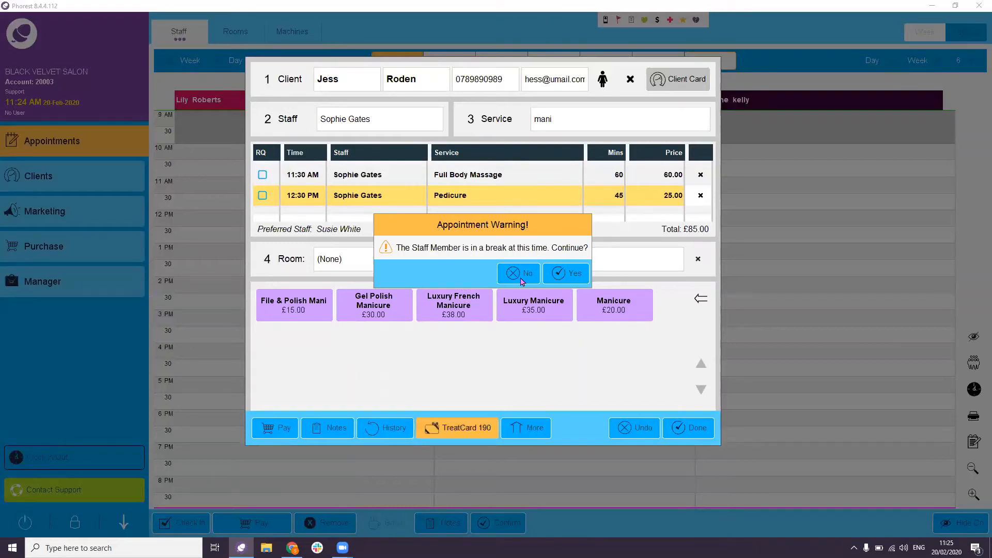
left_click(561, 280)
left_click(687, 430)
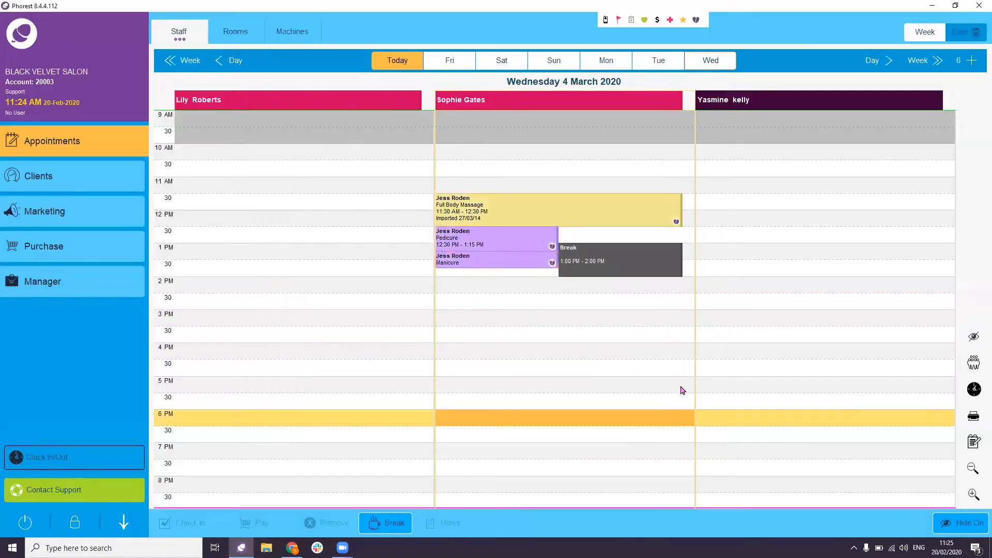
- Move the staff break to 2:00–3:00 PM
left_click(615, 265)
left_click_drag(615, 266, 597, 292)
left_click(686, 336)
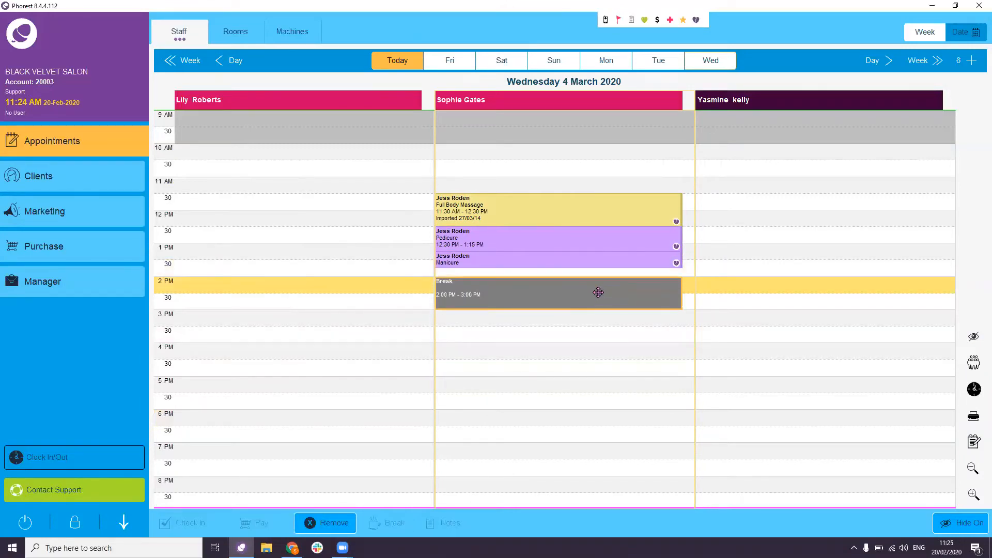
- Move the Full Body Massage to another column and back so it starts at 11:25 AM
left_click(598, 341)
left_click(587, 211)
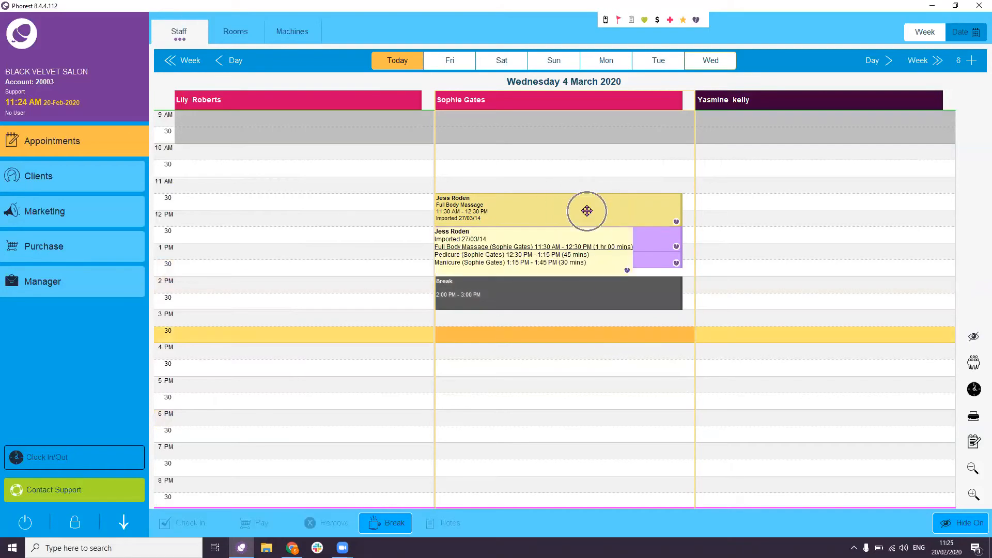
left_click_drag(587, 211, 713, 222)
left_click(579, 294)
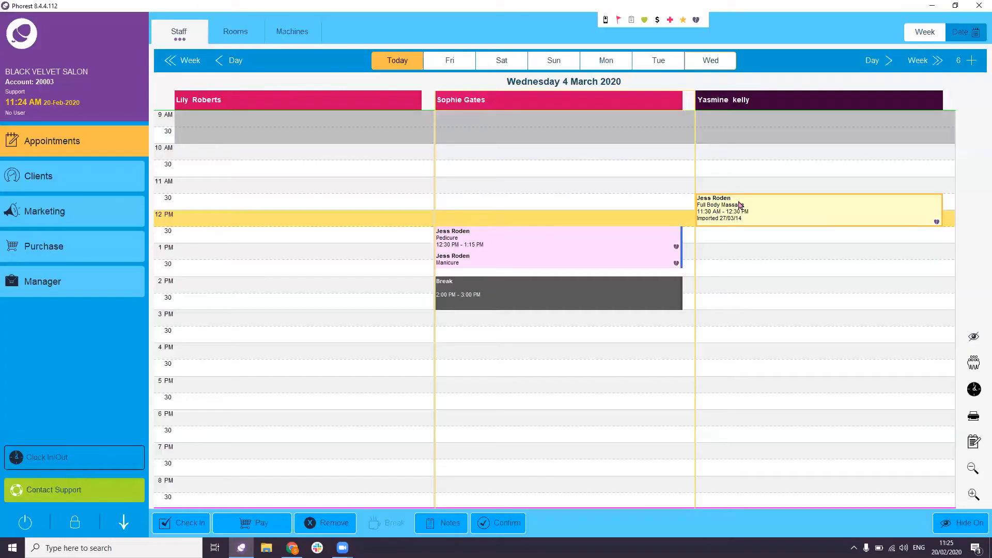
left_click_drag(783, 226, 662, 208)
left_click(587, 298)
left_click(565, 297)
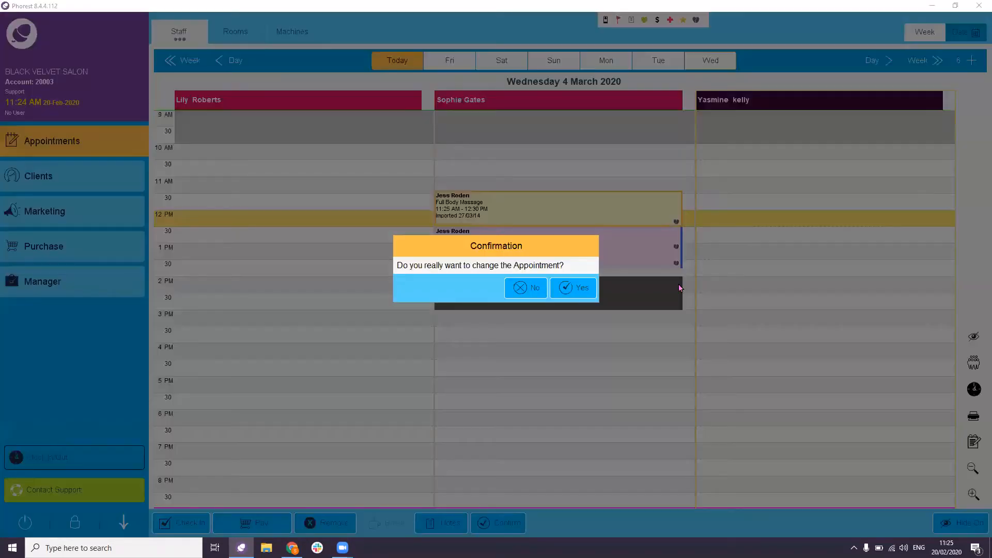
left_click(573, 287)
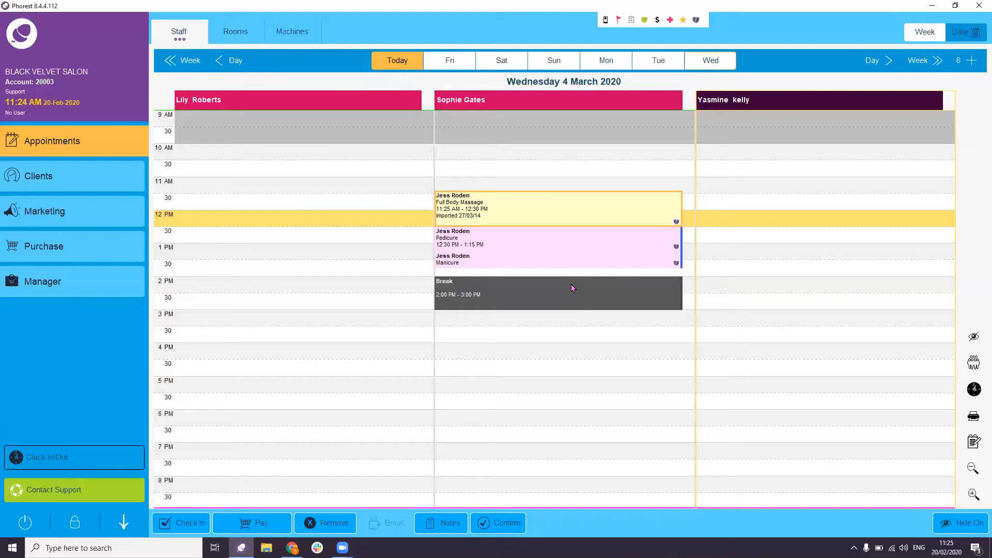
left_click(551, 174)
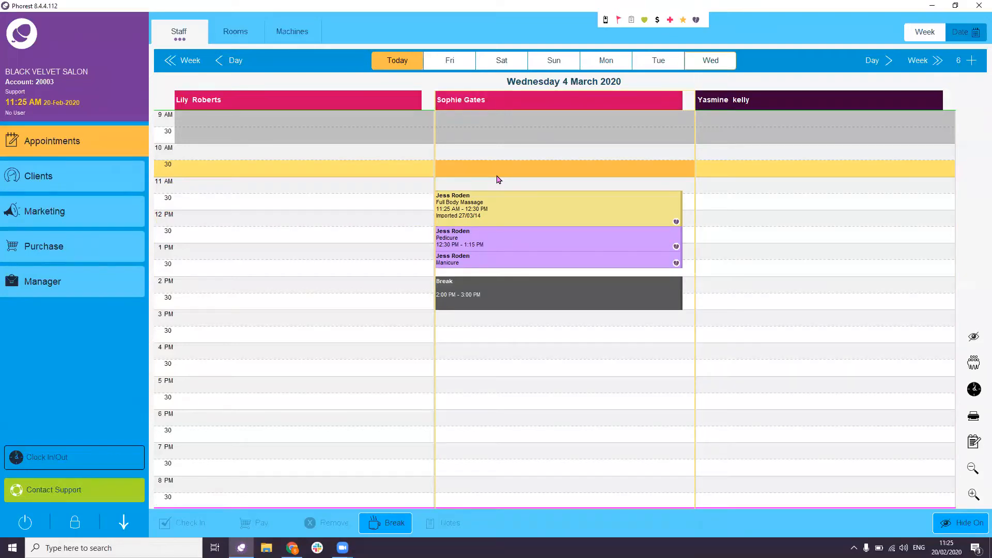
- Tick RQ on the Full Body Massage, Pedicure and Manicure rows and save
double_click(512, 222)
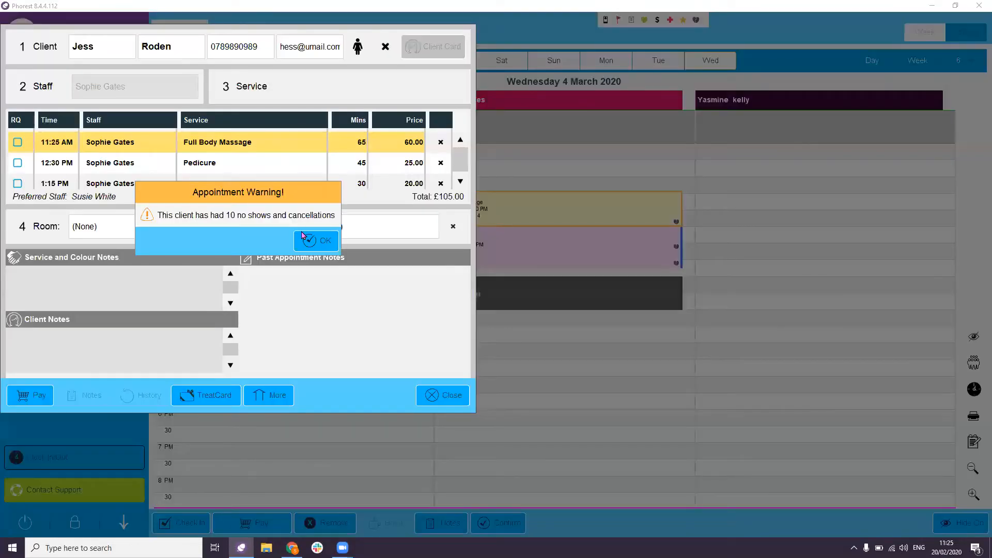
left_click(310, 240)
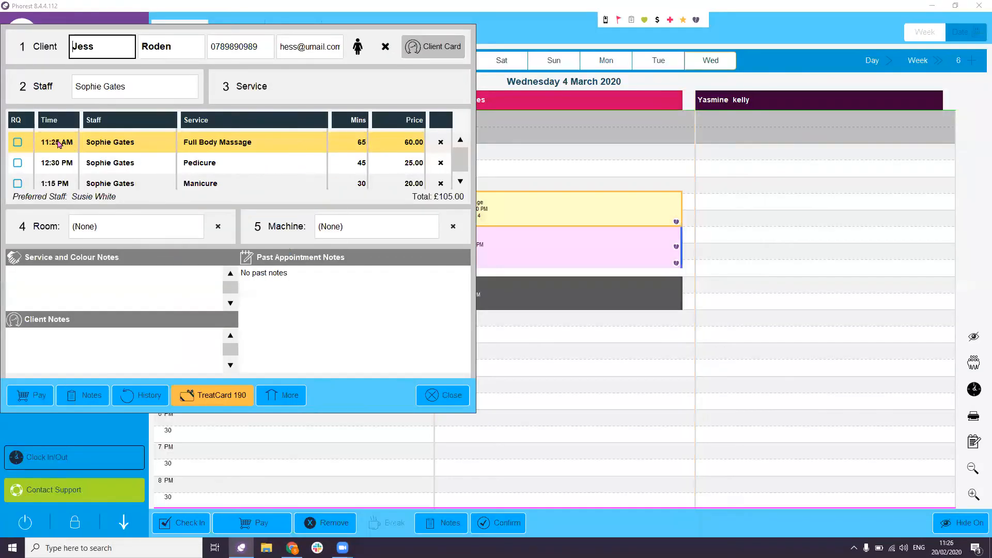
left_click(18, 146)
left_click(18, 165)
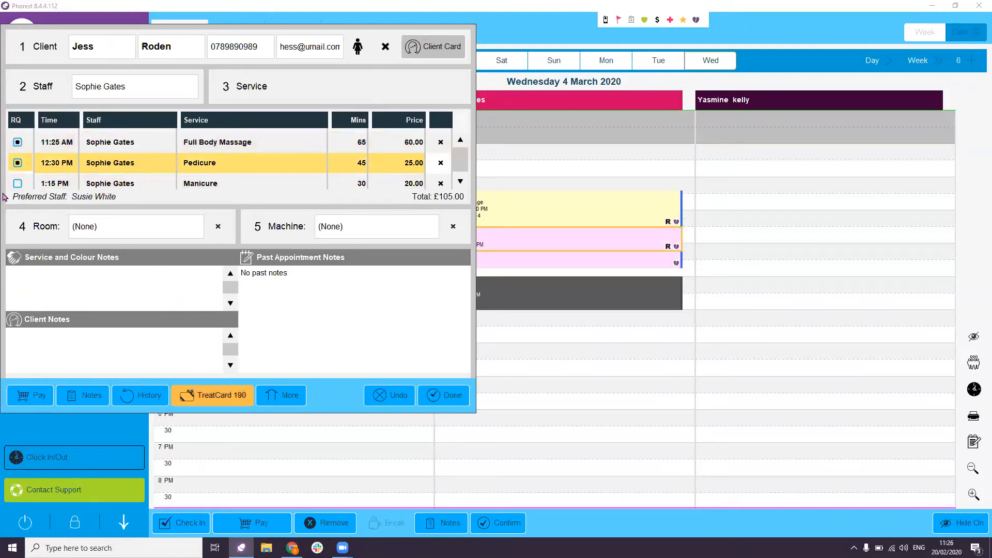
left_click(17, 188)
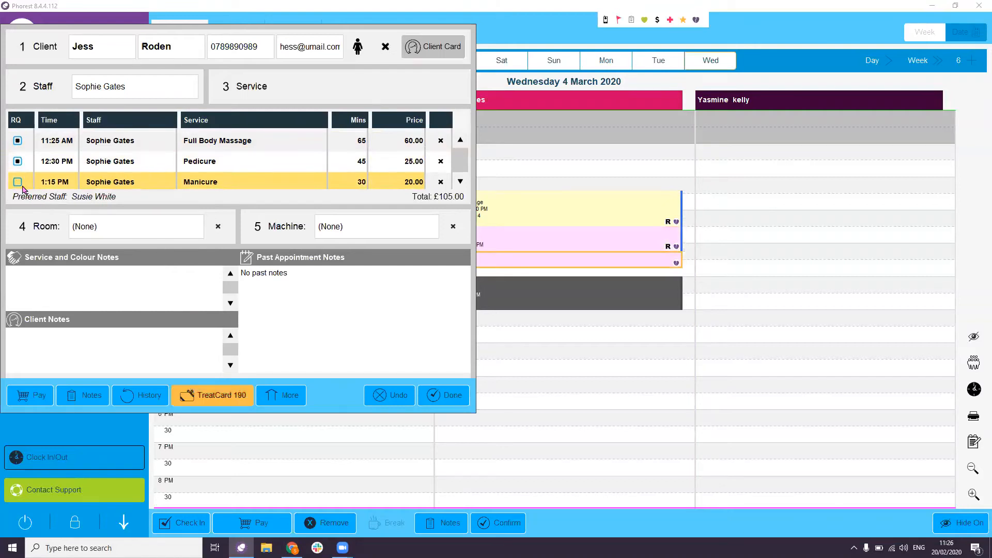
left_click(464, 402)
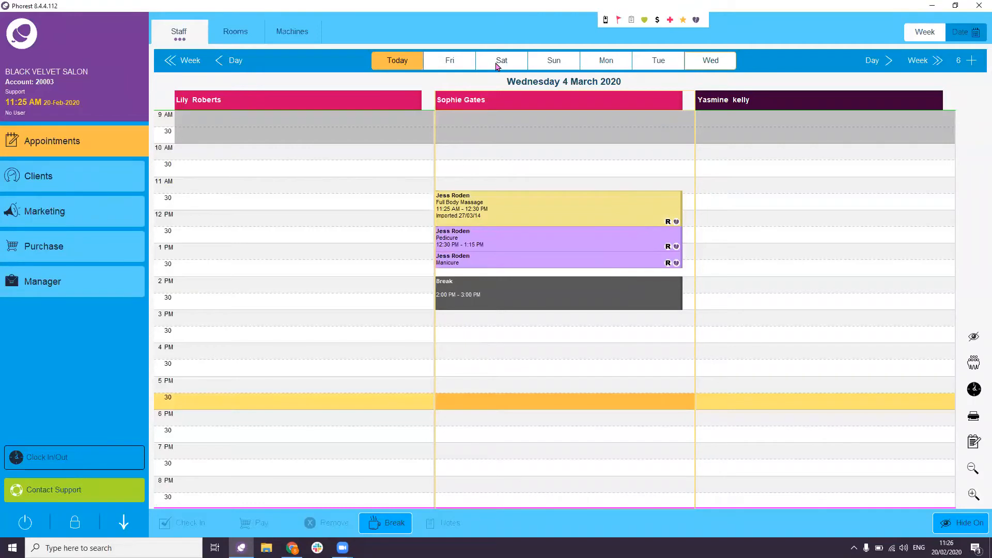
- Try moving the massage to another stylist, decline to keep the requested staff, return to today
left_click_drag(607, 211, 733, 214)
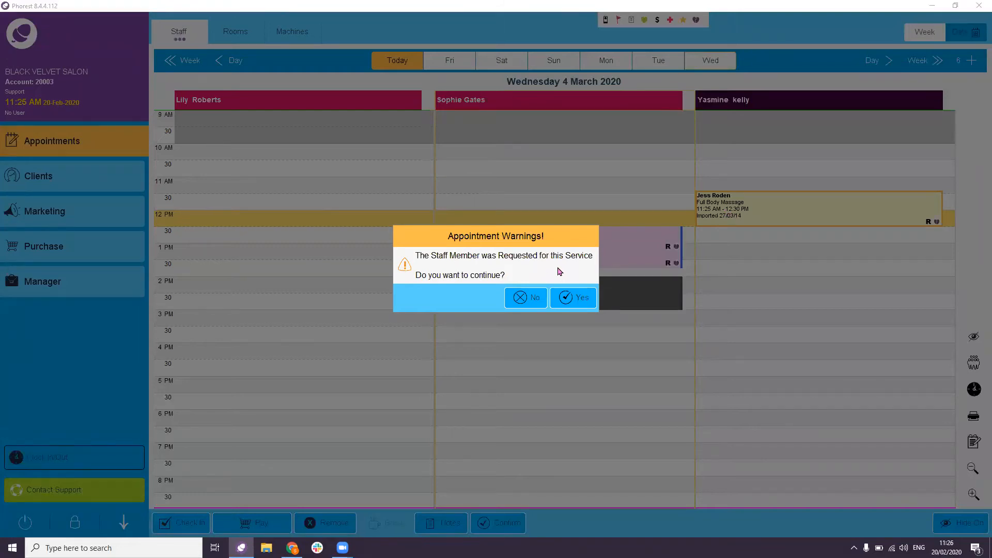
left_click(525, 298)
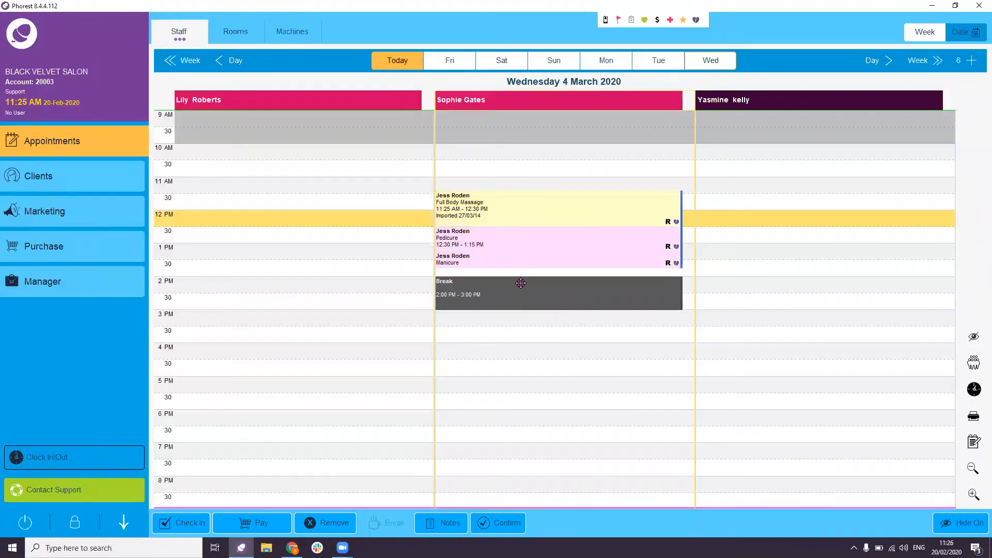
left_click(397, 69)
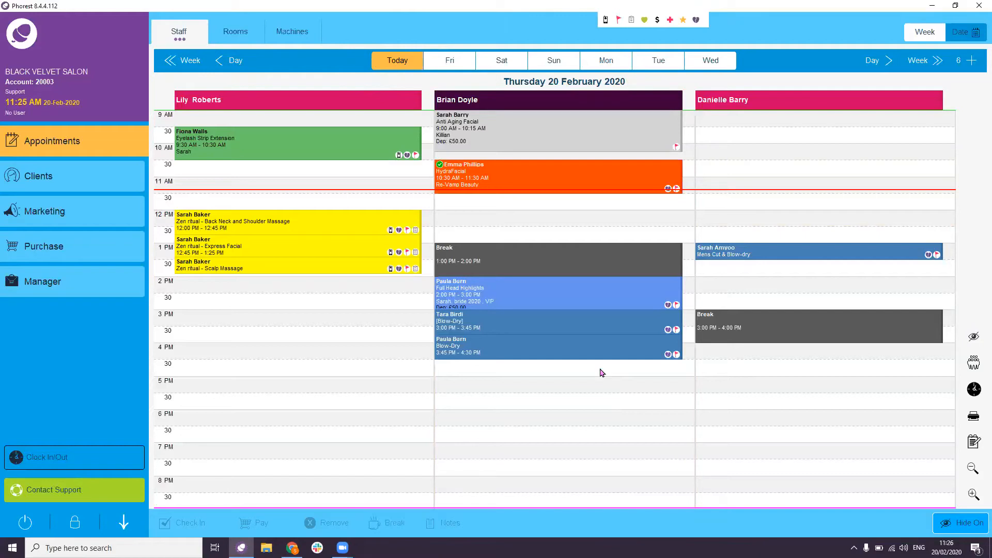
- Start a 4 PM first-column appointment and enter a new client's name, mobile and female gender
double_click(278, 353)
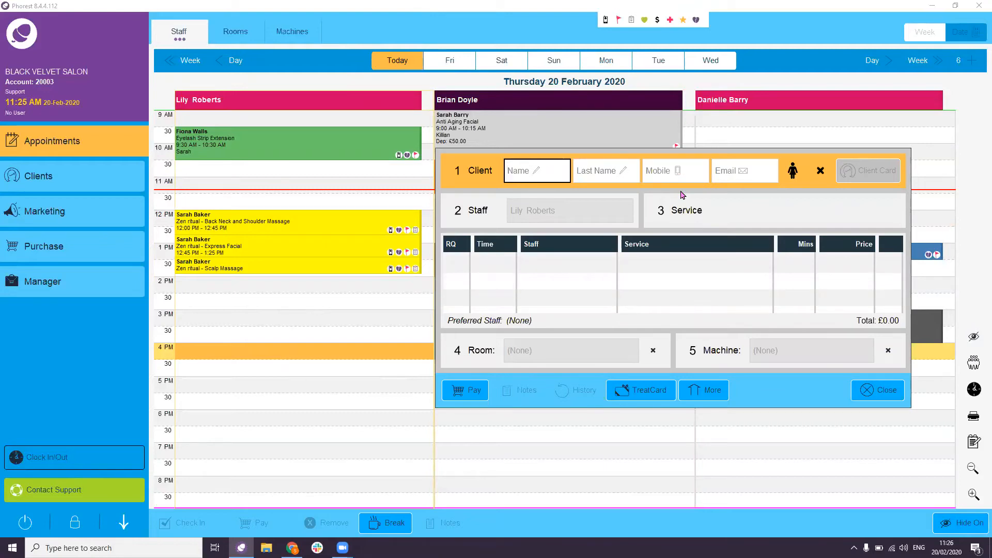
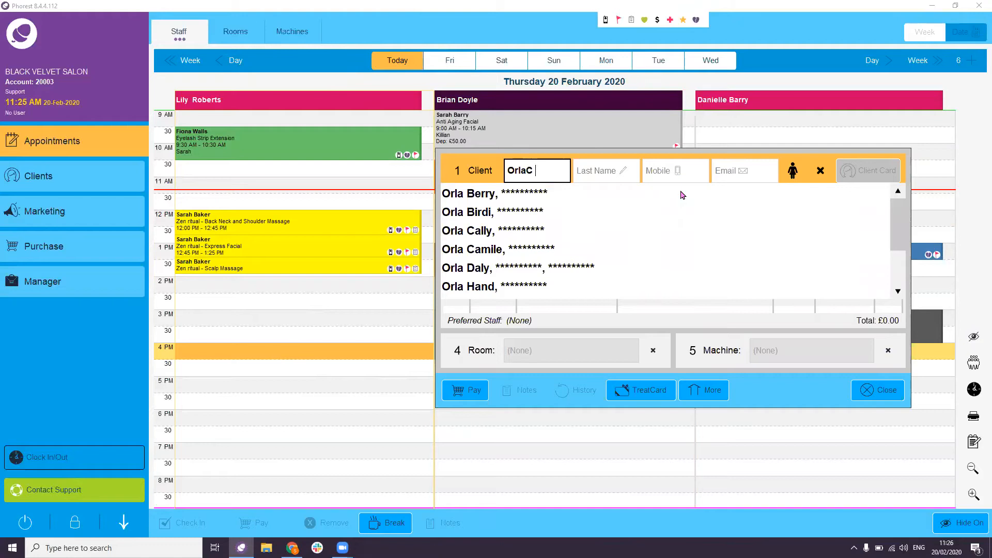
key("Tab")
type("4")
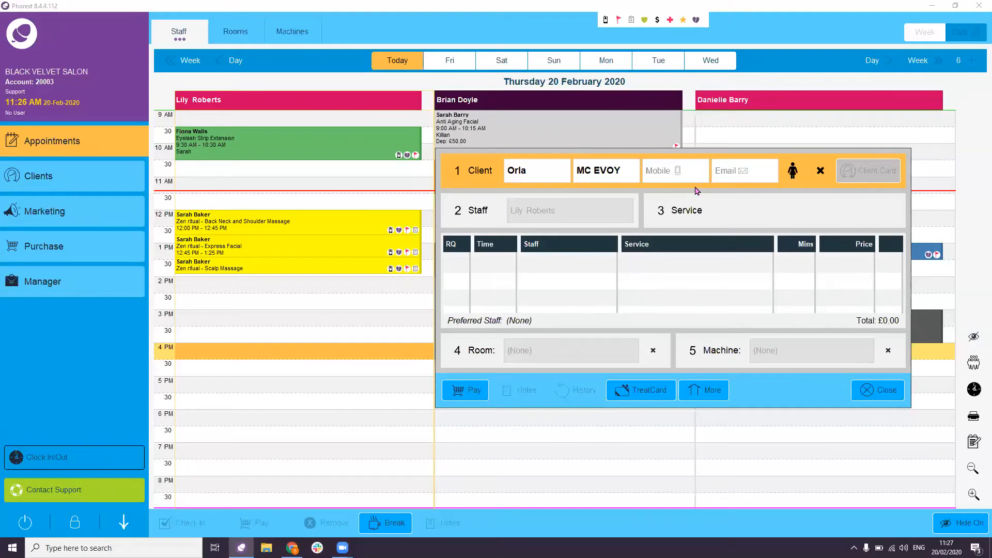
left_click(680, 171)
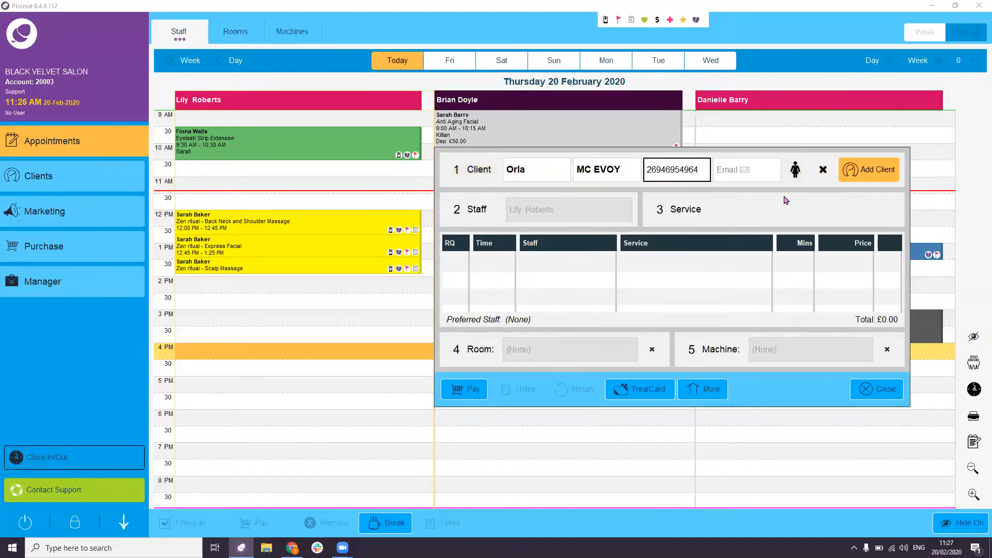
left_click(797, 176)
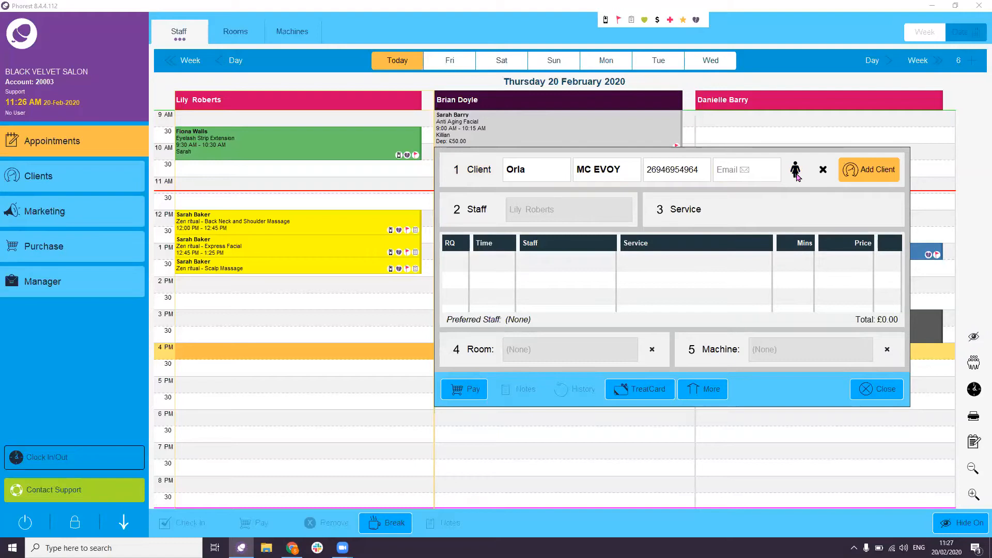
left_click(796, 176)
left_click(866, 177)
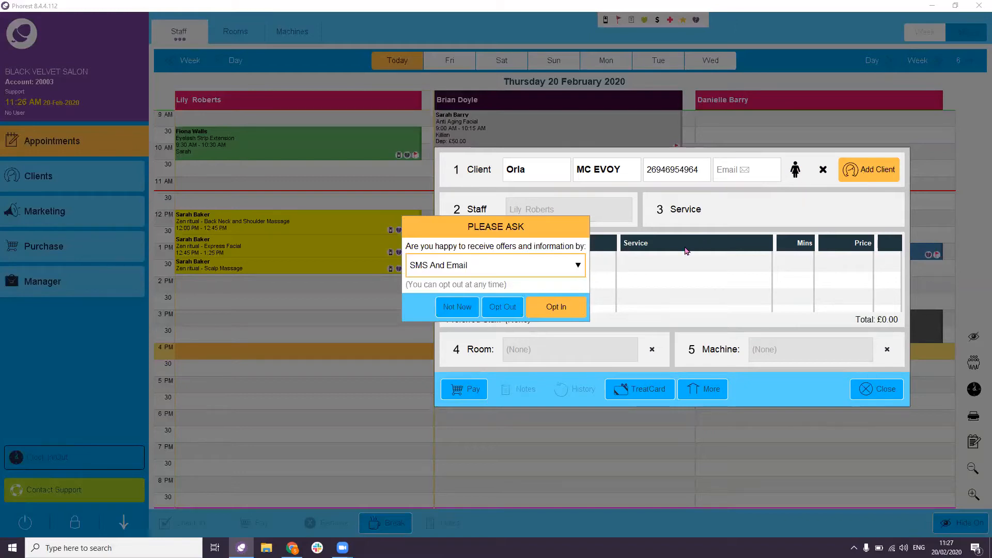
- Keep SMS And Email as the contact method but opt the client out of offers
left_click(553, 268)
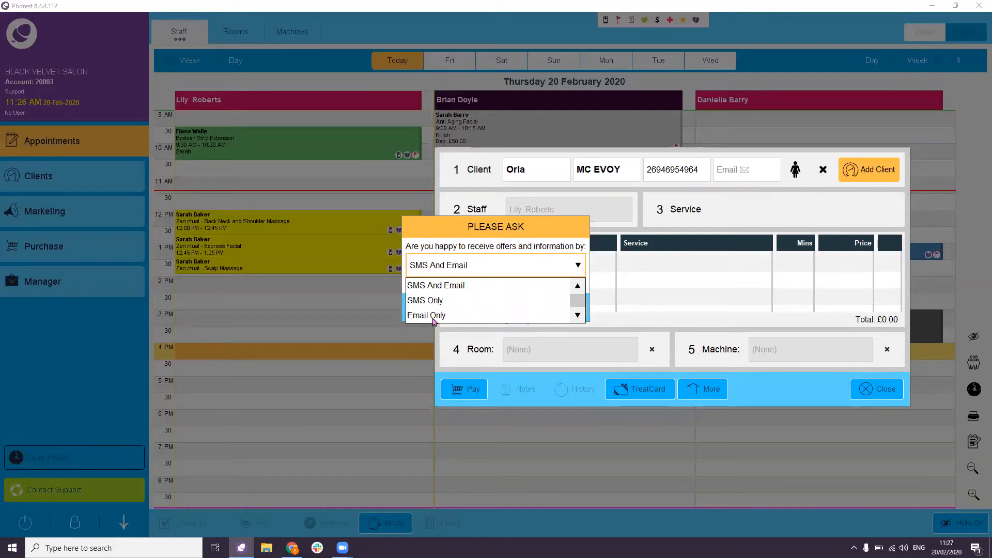
left_click(510, 272)
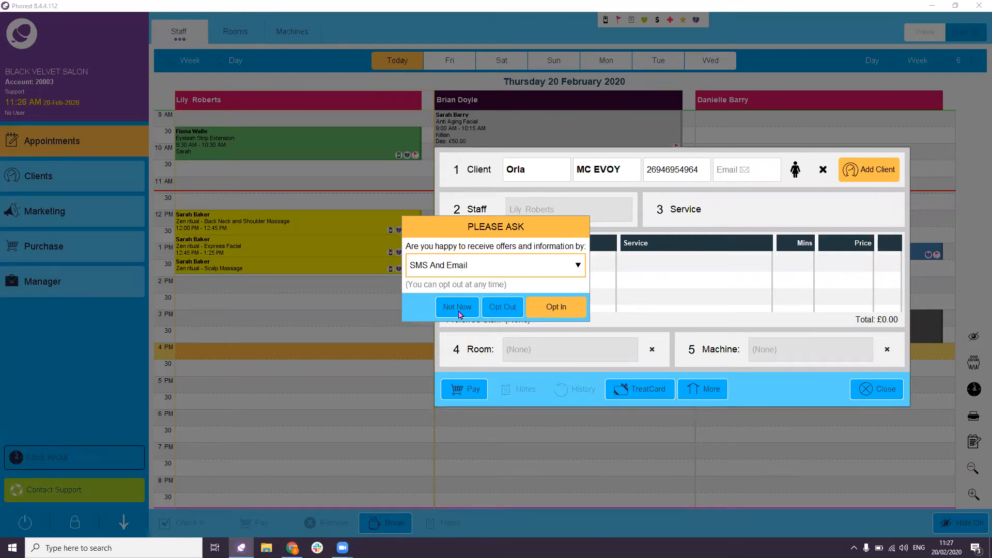
left_click(509, 307)
left_click(694, 209)
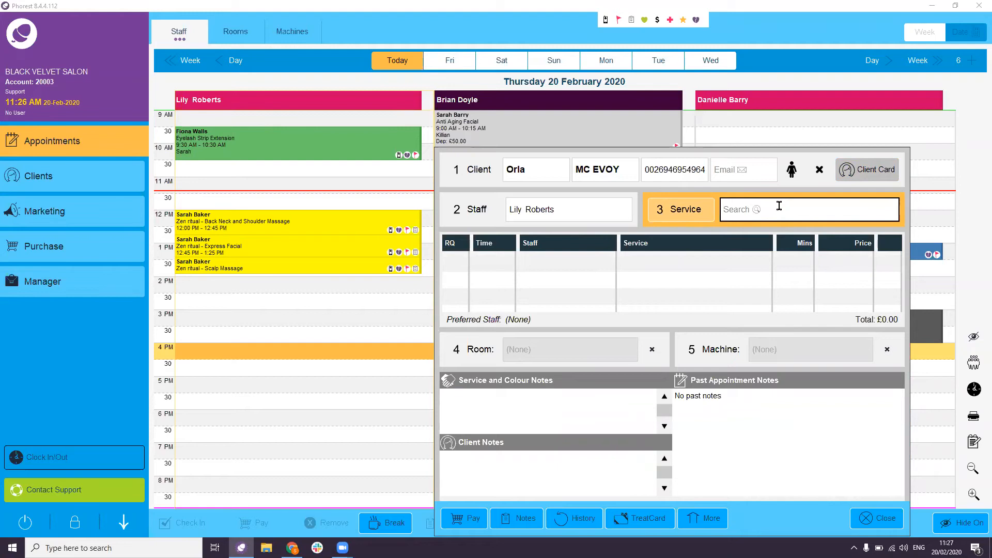
- Book the Luxury Pedicure for 4:00–5:00 PM via the PEDI service search
type("PEDI")
left_click(659, 394)
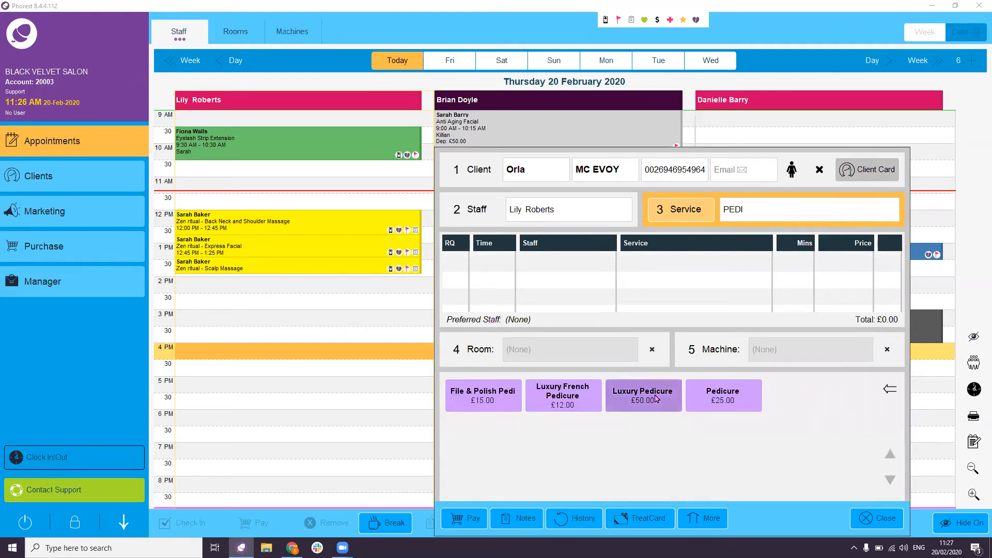
left_click(877, 519)
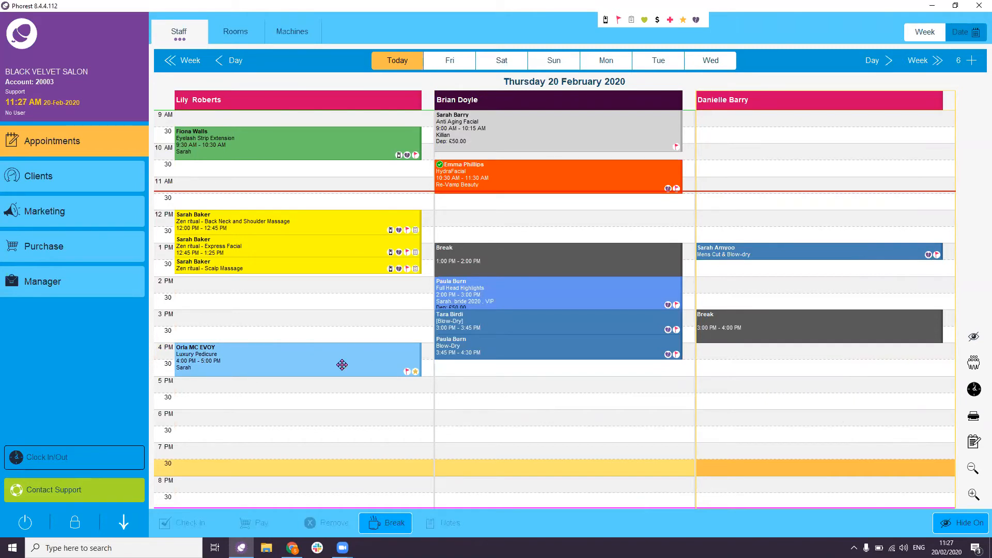
- View and close the Appointment Icons and Borders legend
mouse_move(342, 364)
left_click(670, 23)
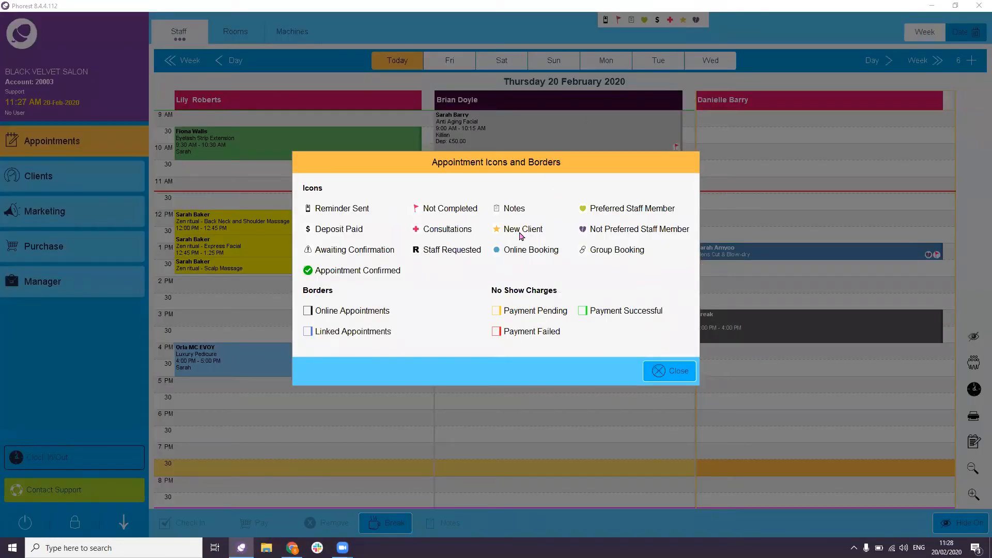
key("ctrl")
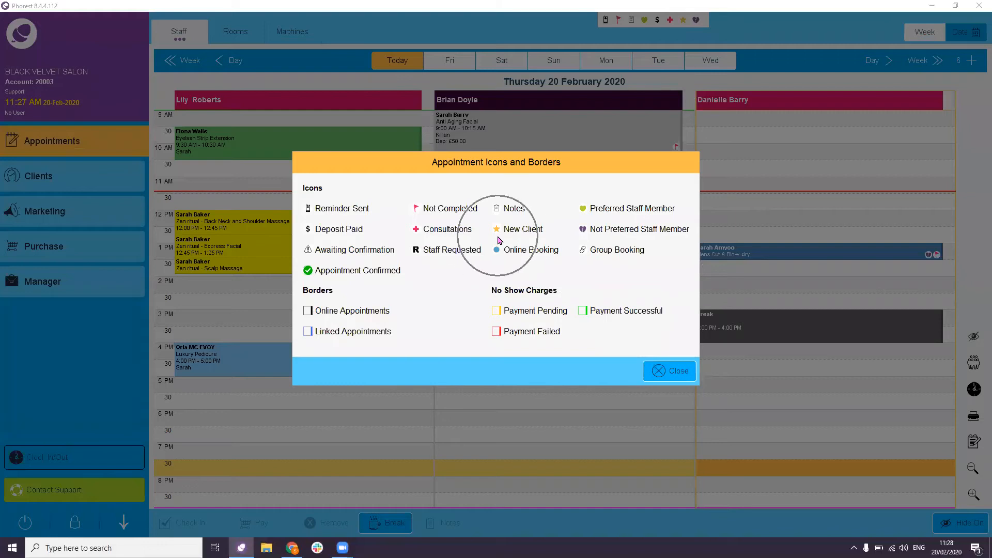
left_click(671, 378)
key("ctrl")
- Open the Luxury Pedicure appointment's Repeat settings from the More options
double_click(368, 362)
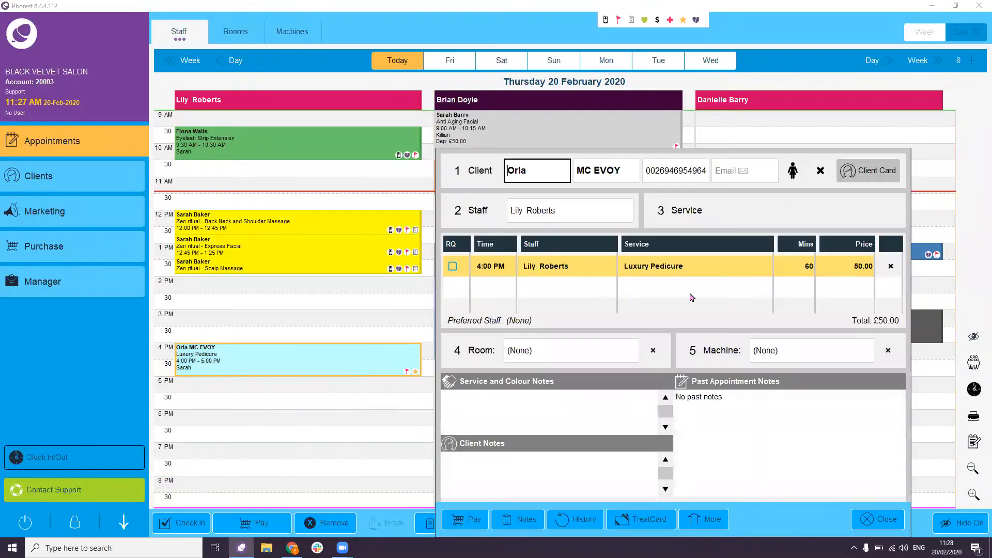
left_click_drag(698, 155, 697, 153)
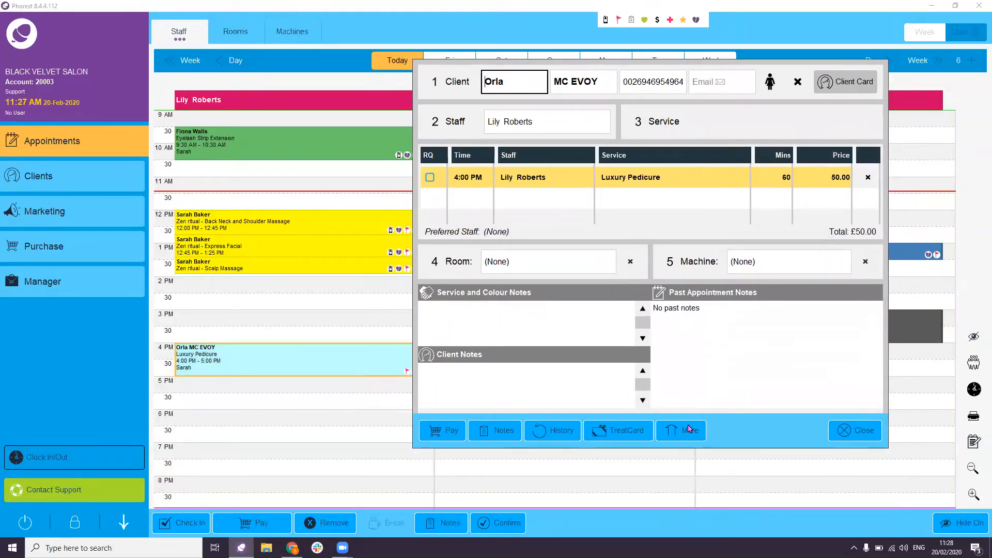
key("ctrl")
left_click(683, 434)
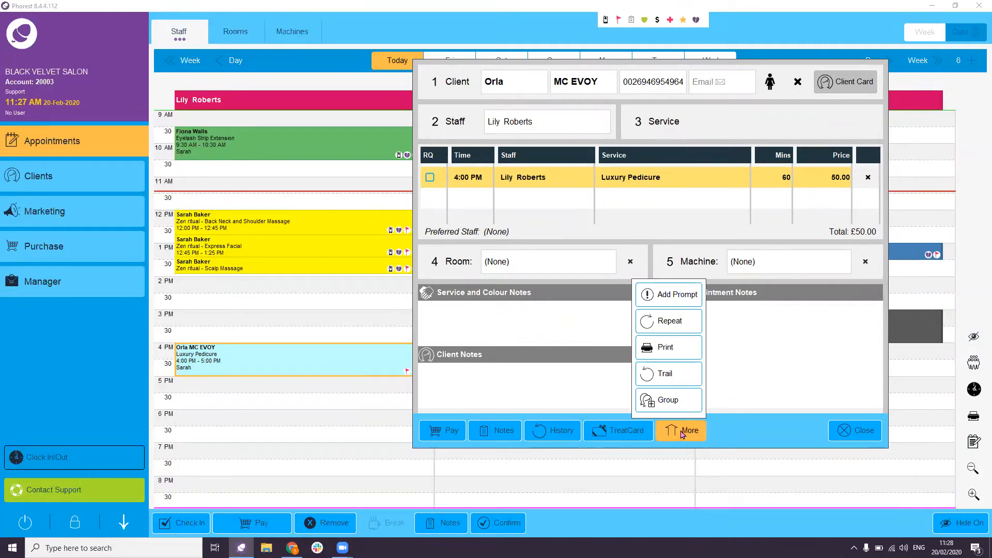
key("ctrl")
key("ctrl")
key("ctrl")
left_click(673, 326)
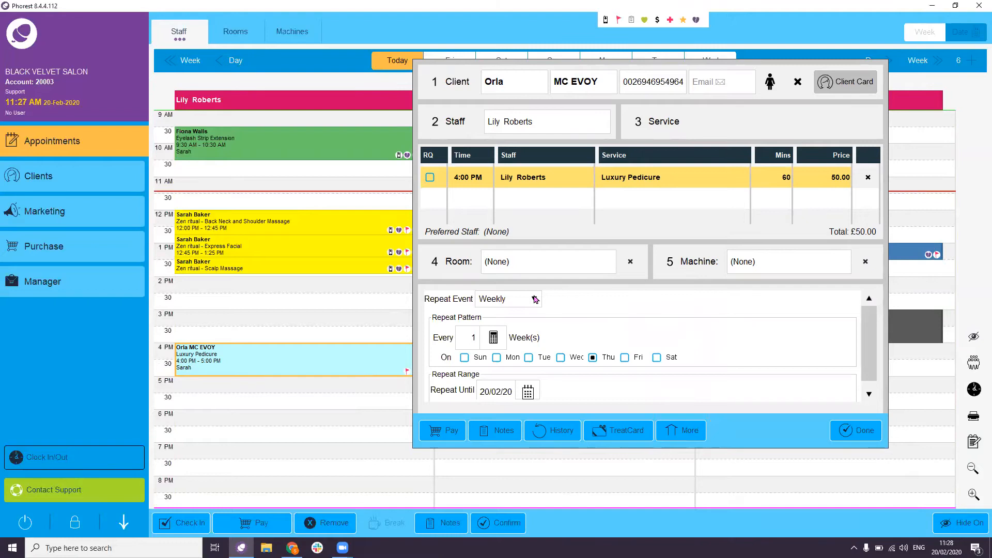
- Repeat the pedicure weekly every 2 weeks until 30 April 2020
left_click(533, 300)
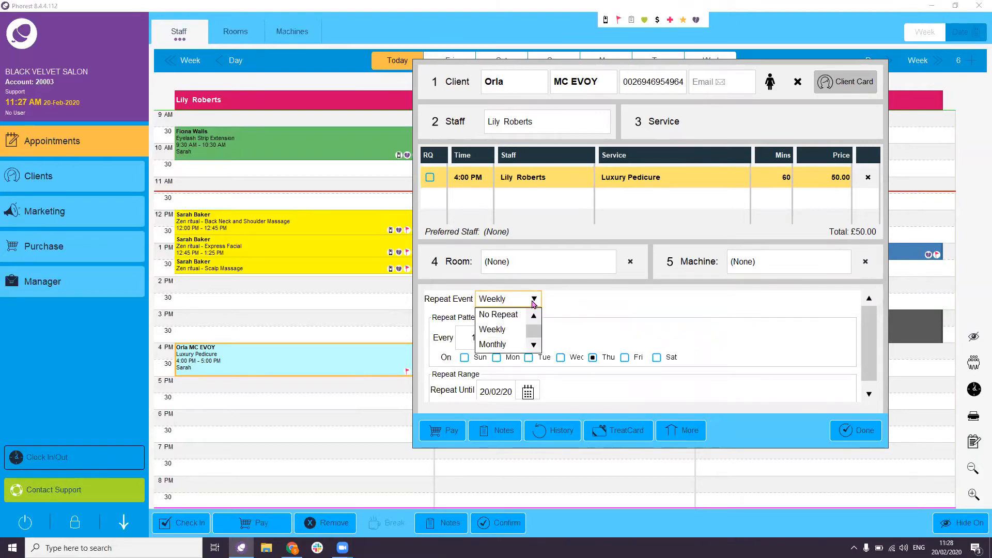
left_click(498, 334)
left_click(493, 337)
left_click(485, 307)
left_click(533, 333)
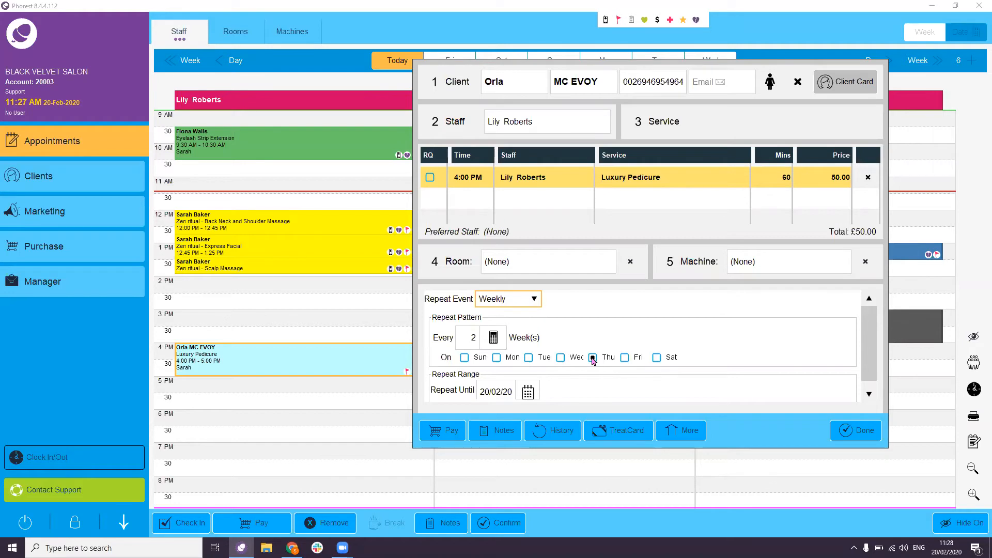
left_click(528, 391)
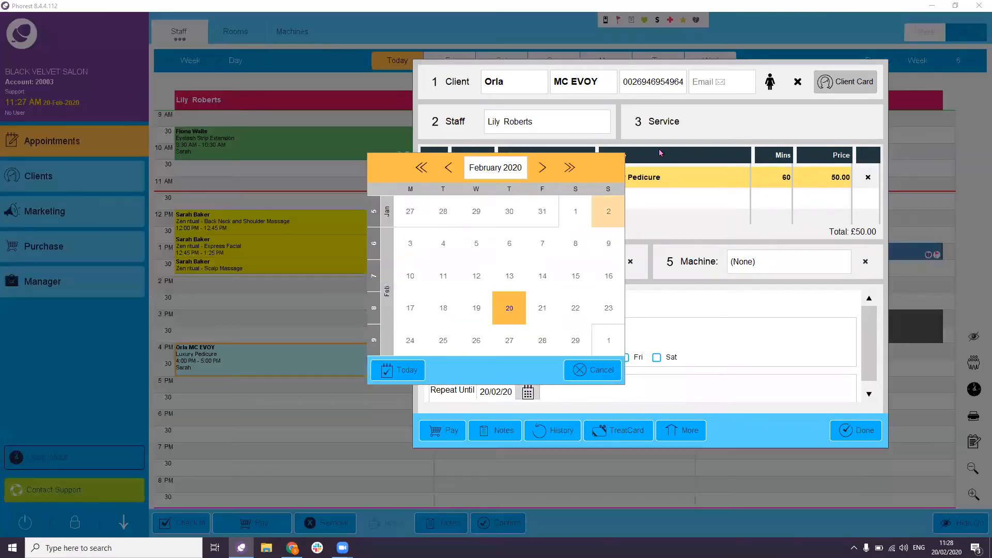
left_click(544, 167)
left_click(544, 167)
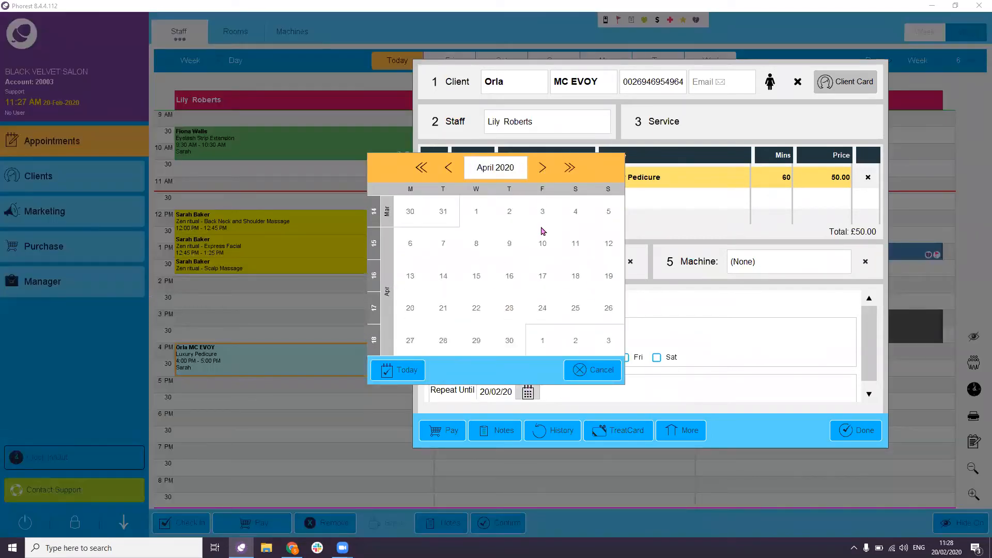
left_click(516, 335)
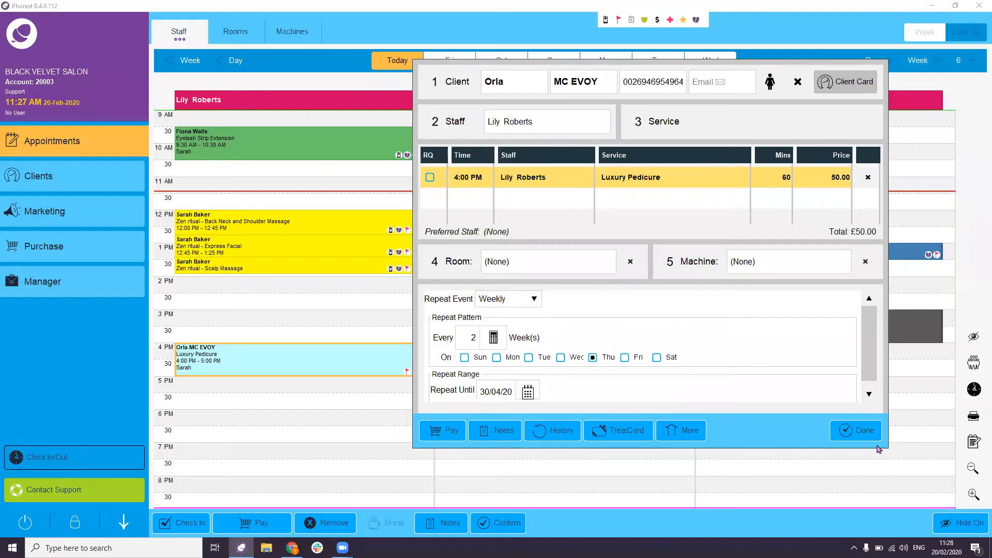
left_click(867, 437)
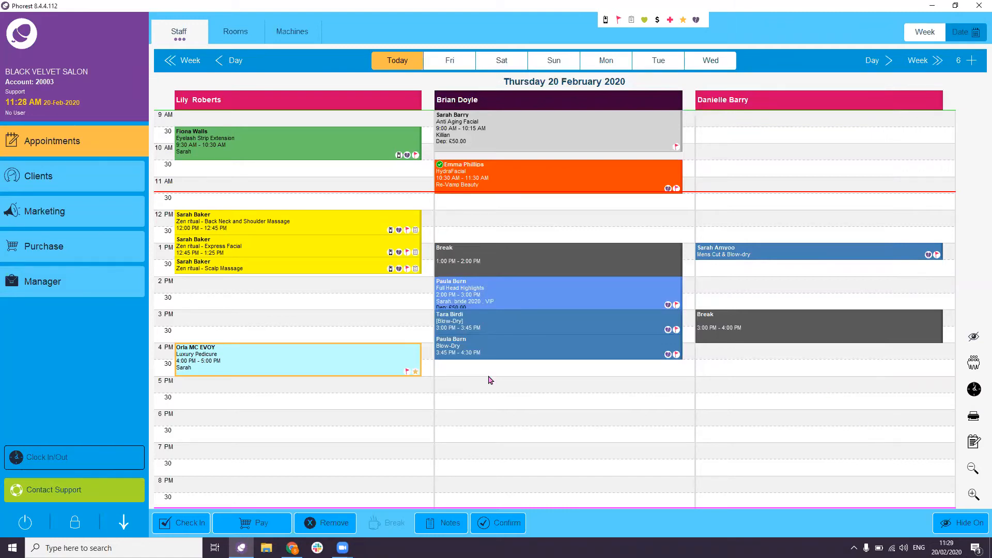
double_click(356, 363)
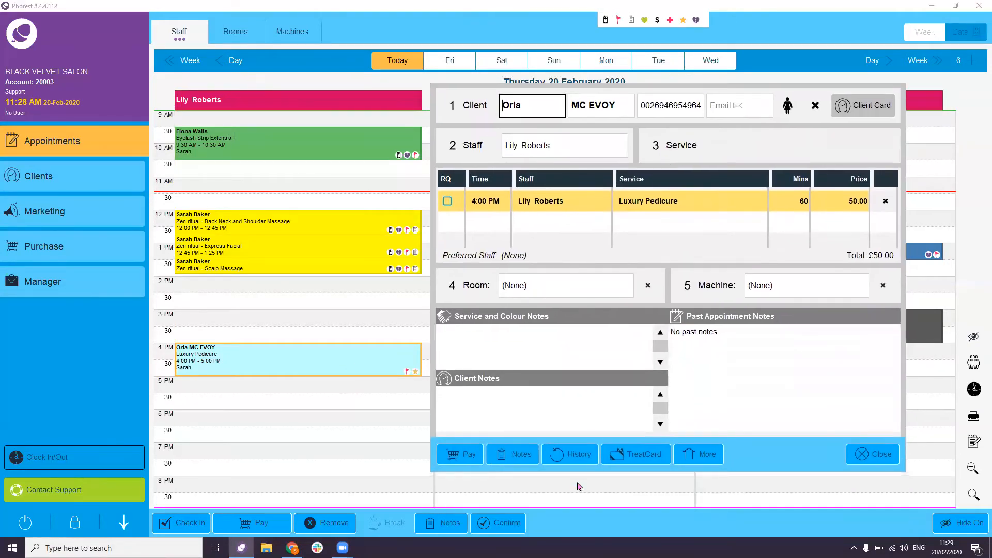
left_click(574, 454)
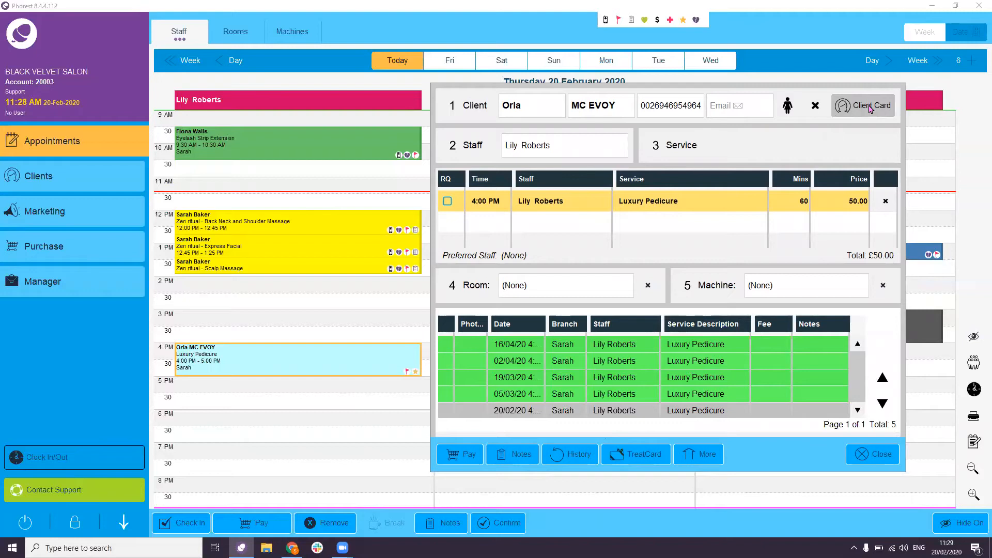
left_click(870, 109)
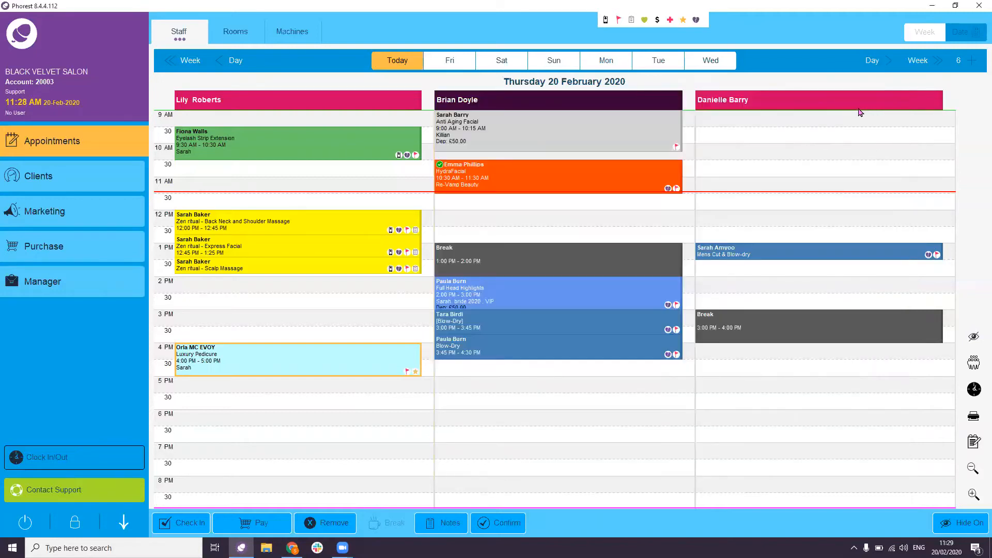
left_click(215, 317)
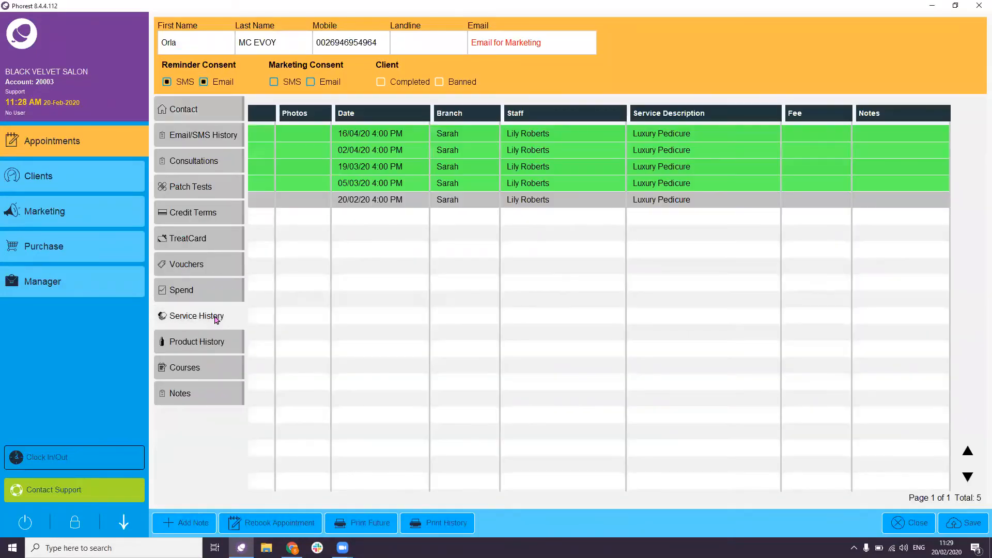
left_click(376, 526)
left_click(905, 525)
left_click(579, 296)
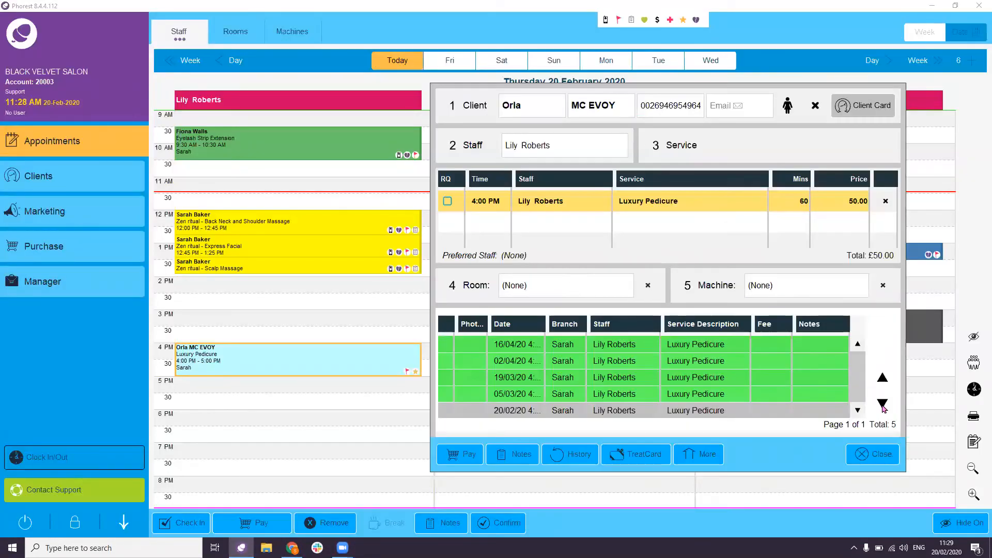
left_click(878, 457)
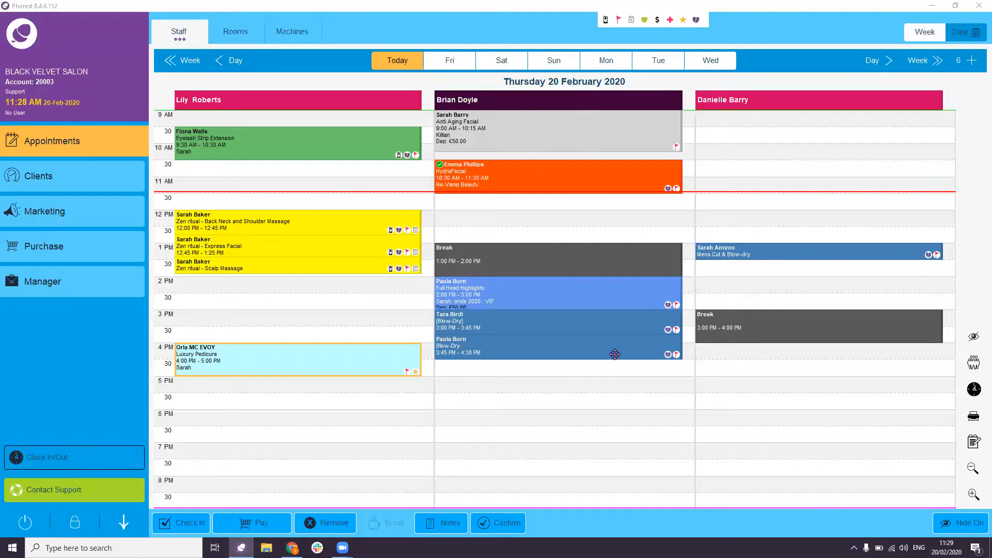
- Book the client for a 10 AM Blow-Dry with the first stylist on Saturday 22 February
left_click(501, 63)
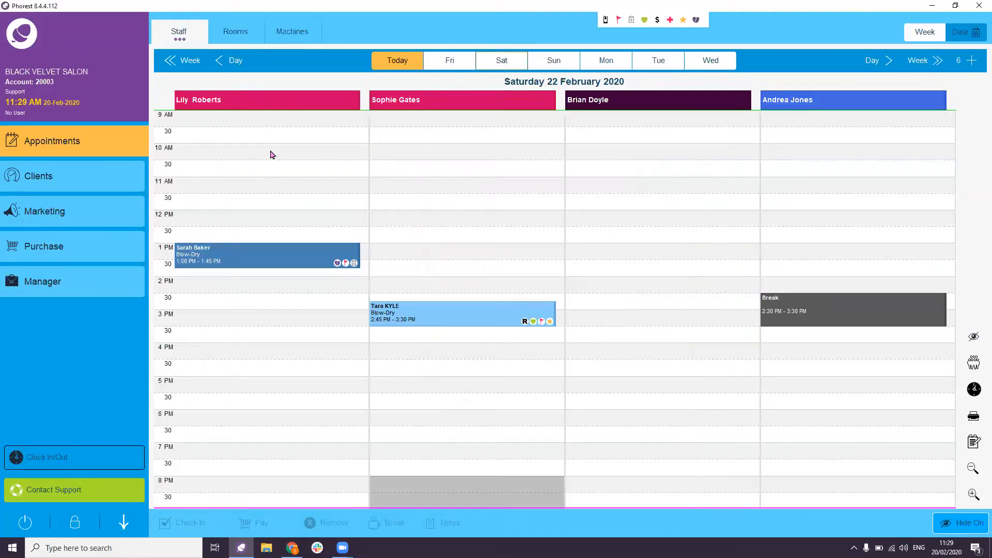
double_click(273, 155)
left_click_drag(596, 47, 593, 96)
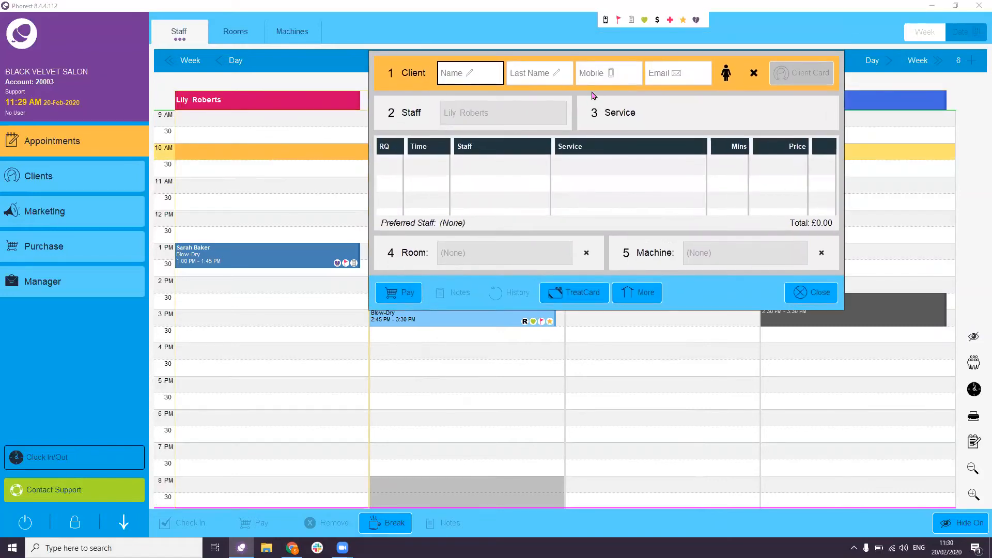
type("HOLLY")
left_click(580, 109)
left_click(685, 200)
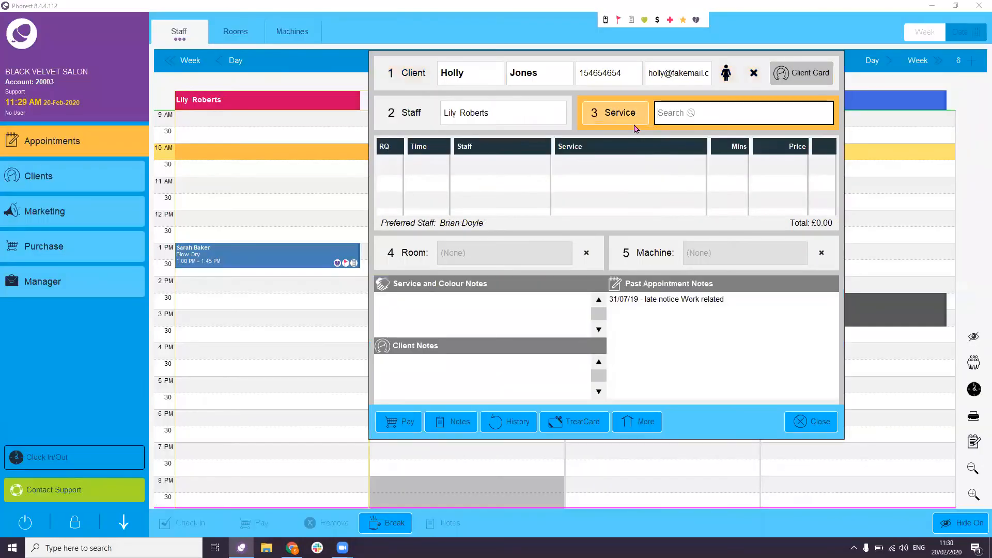
type("BLOW")
left_click(550, 302)
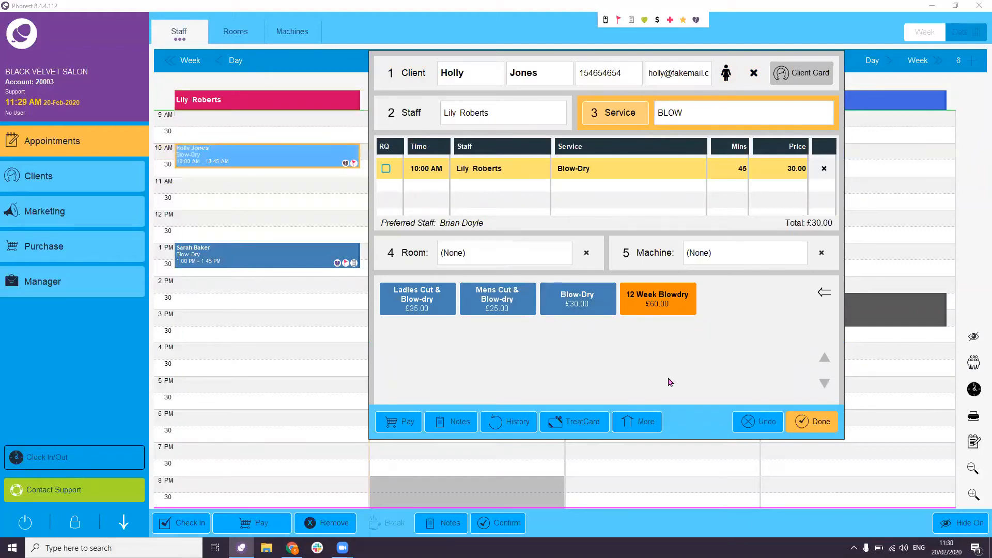
- Turn the booking into a group booking with a second guest, Person 2
left_click(642, 421)
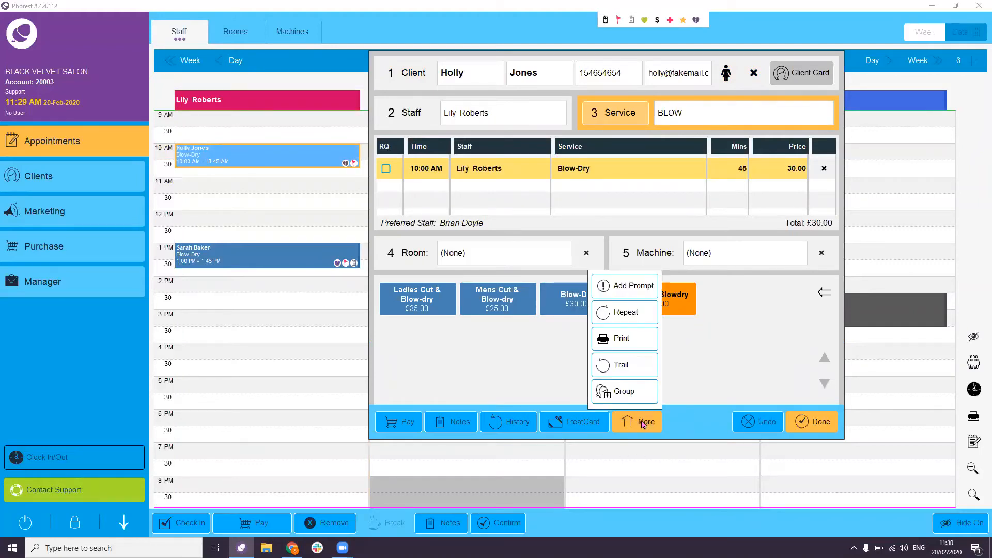
left_click(640, 392)
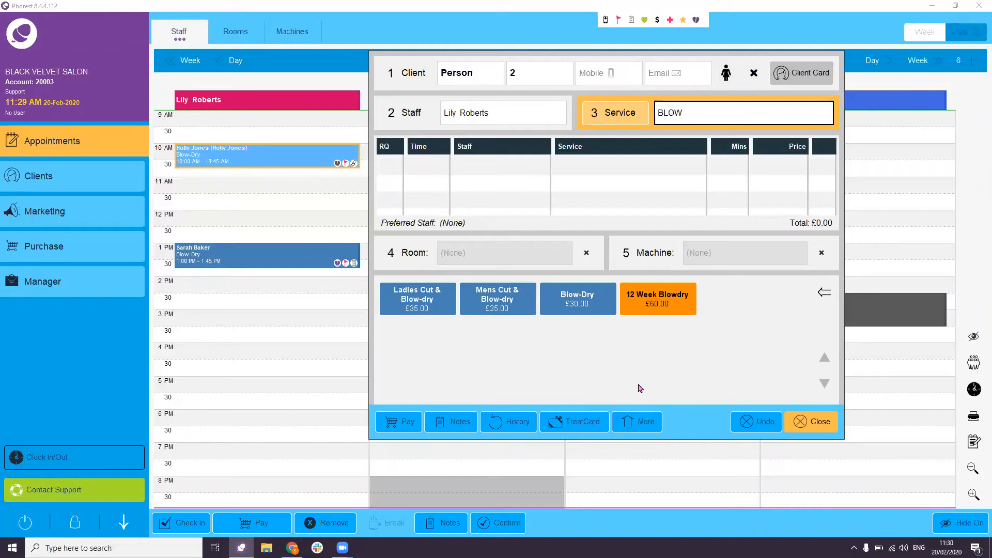
left_click(527, 78)
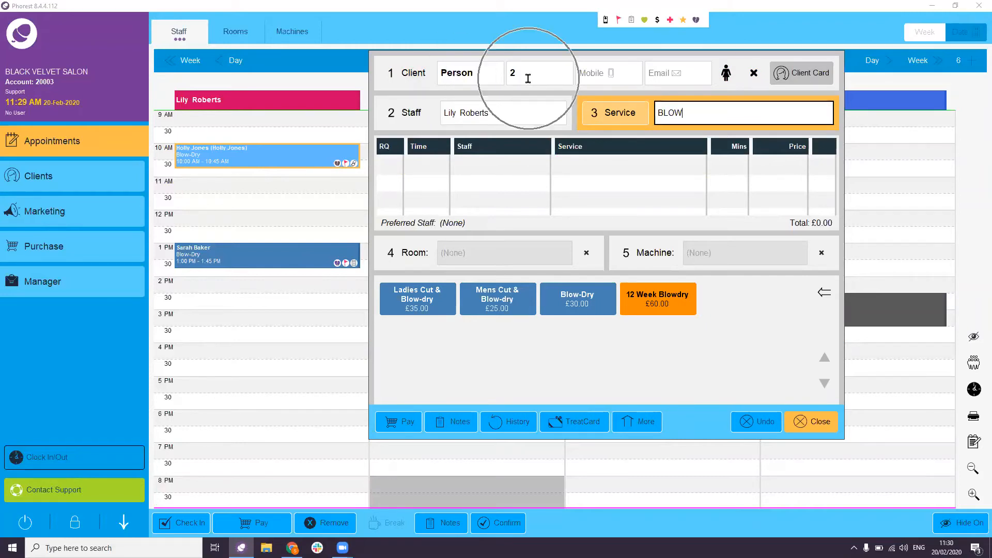
left_click(229, 163)
left_click(464, 122)
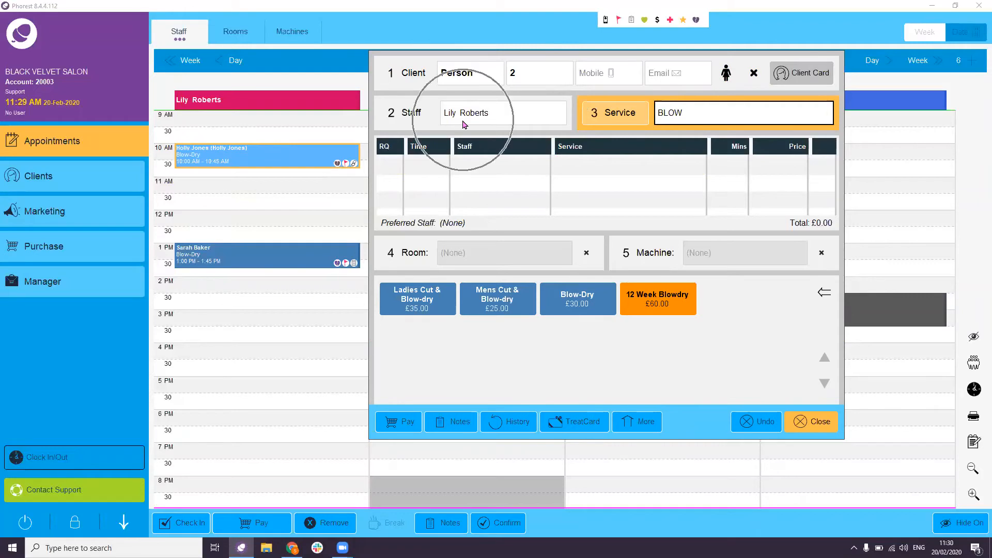
left_click(463, 78)
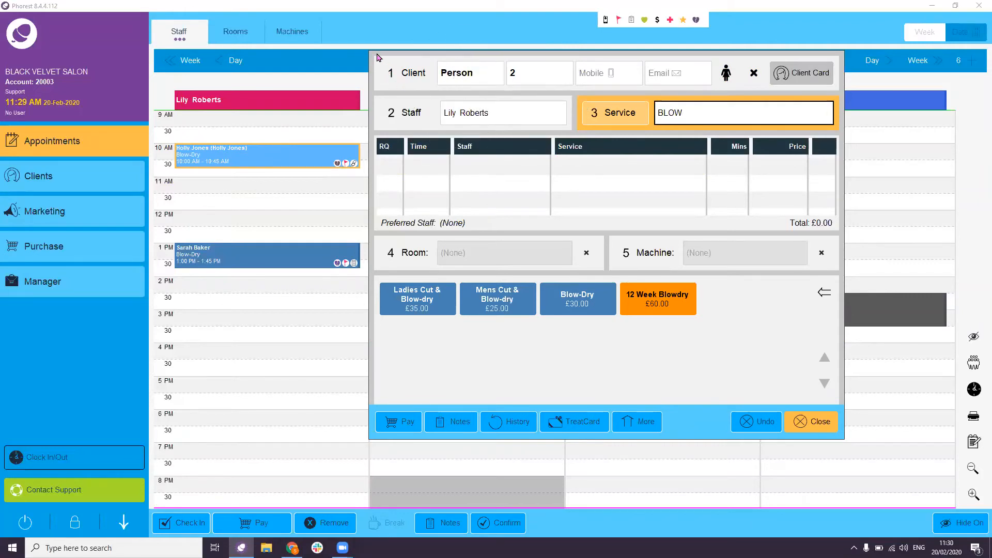
left_click_drag(377, 55, 477, 335)
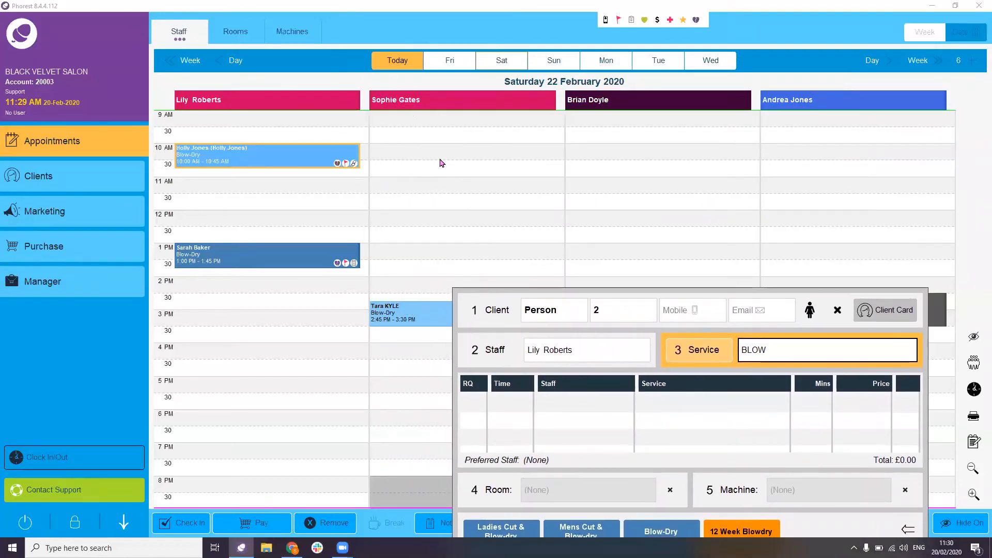
left_click_drag(515, 292, 462, 59)
- Give Person 2 a 10:00–10:45 Blow-Dry with a different stylist and save it
left_click(447, 125)
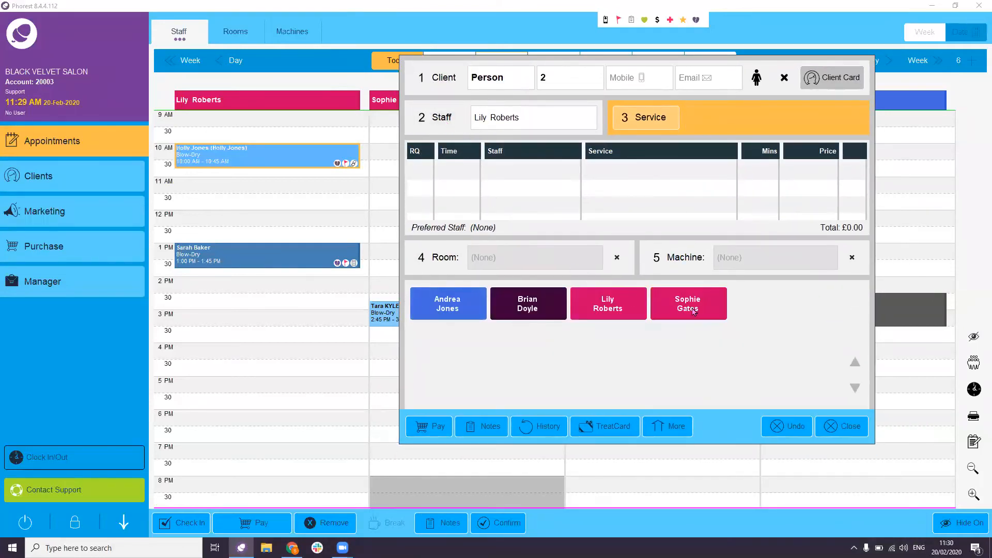
left_click(690, 308)
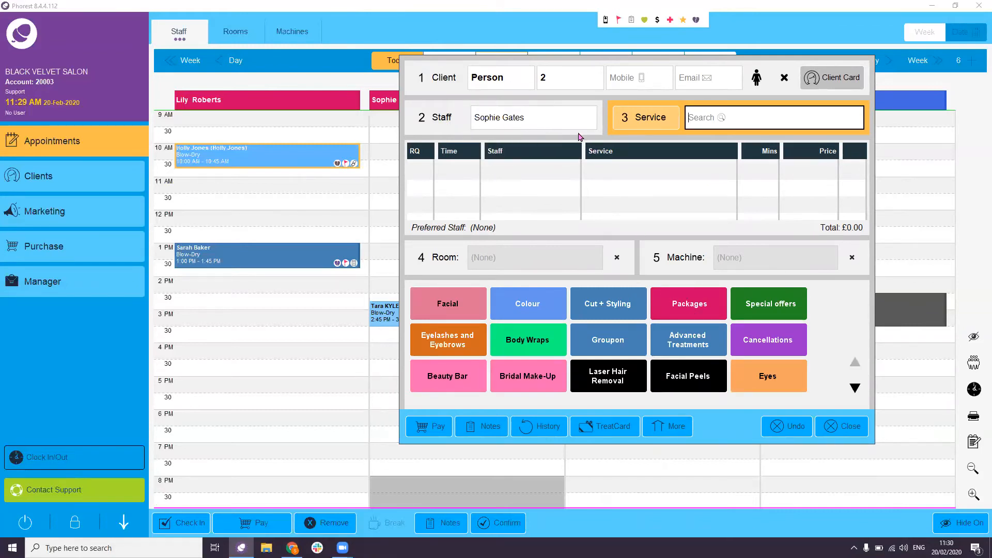
type("blo")
left_click(610, 309)
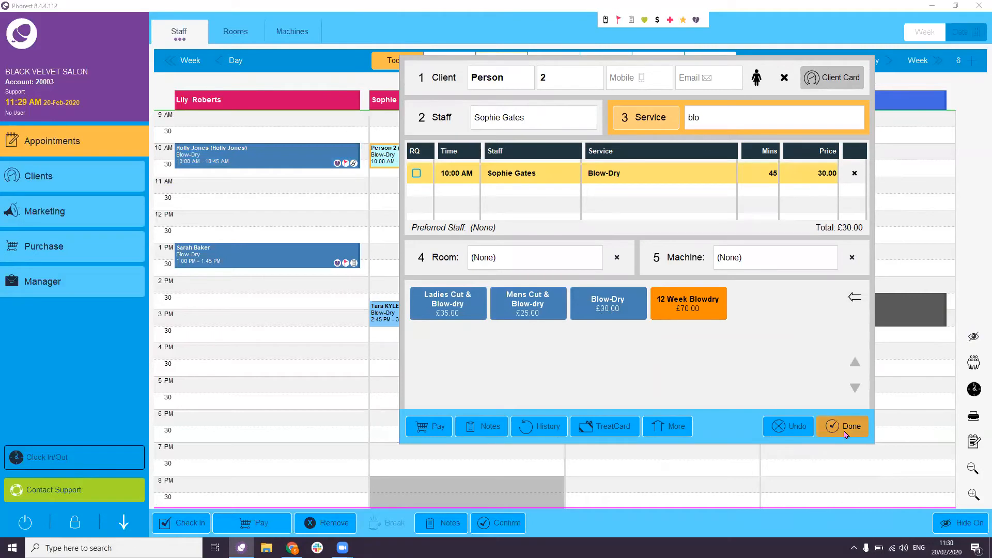
left_click(845, 434)
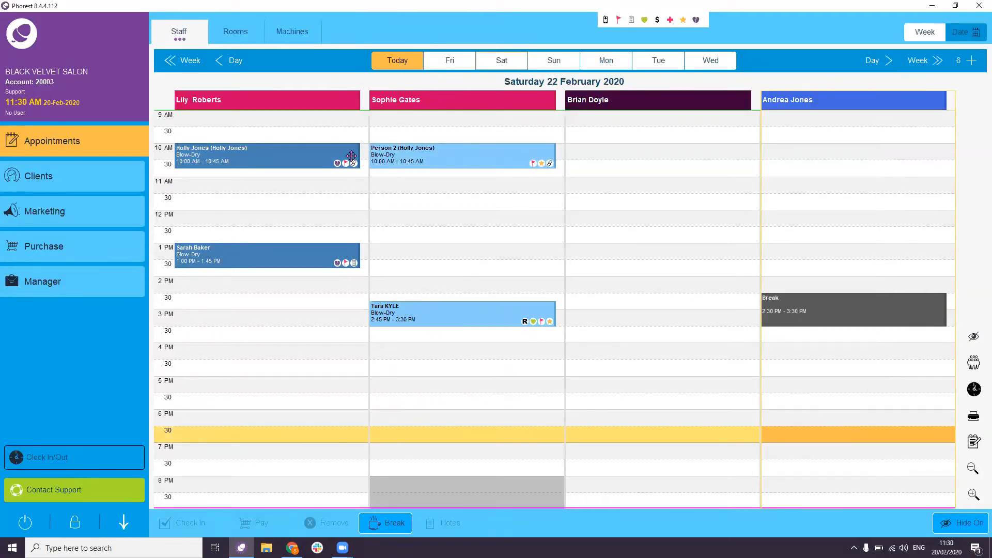
left_click(663, 21)
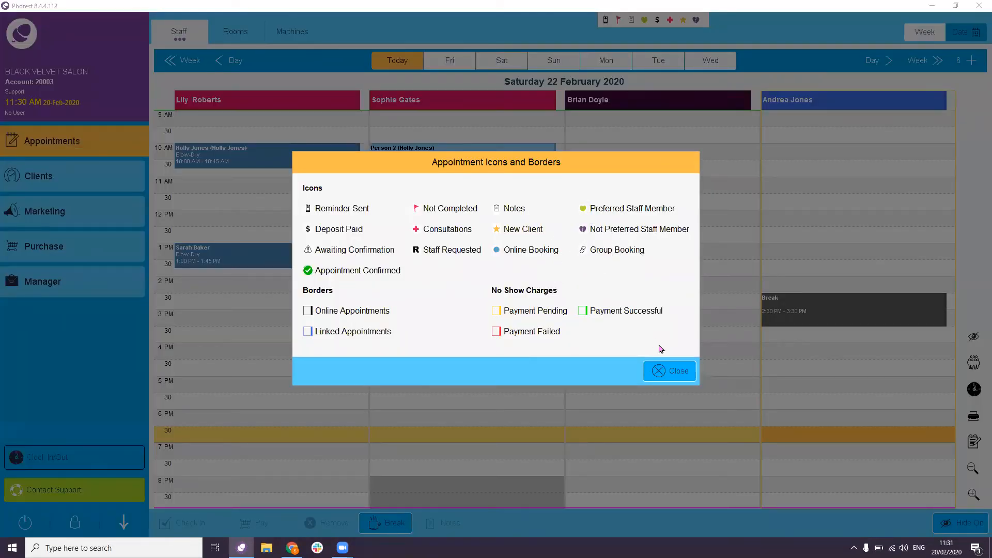
- Close the icons legend and open the Person 2 appointment's details
left_click(676, 371)
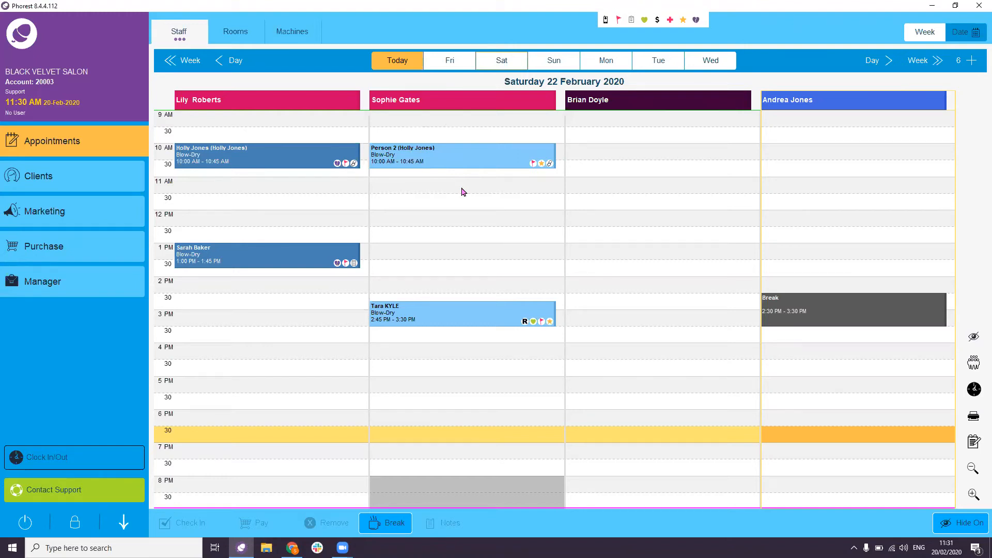
left_click(443, 160)
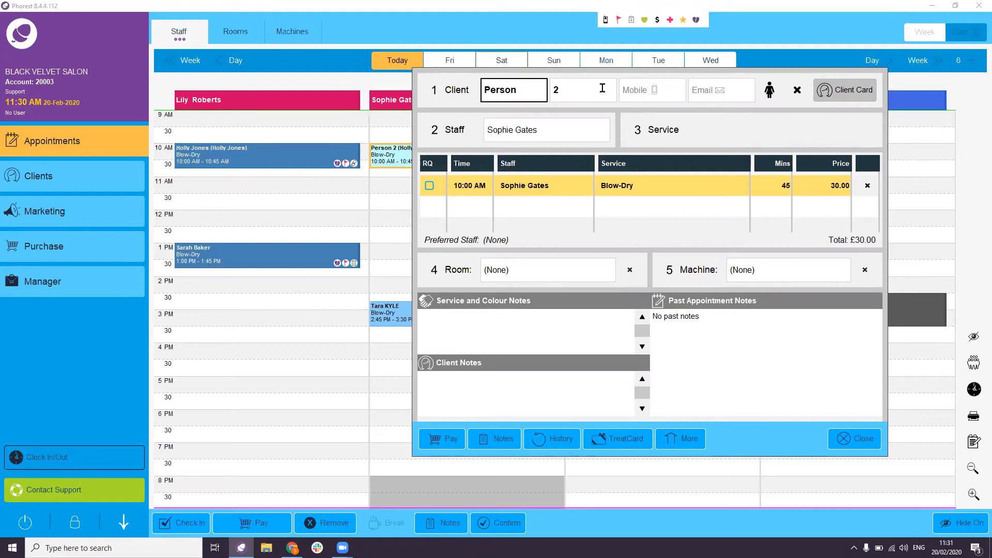
- Reassign the guest's Blow-Dry to another existing client, then show today's calendar
left_click(799, 93)
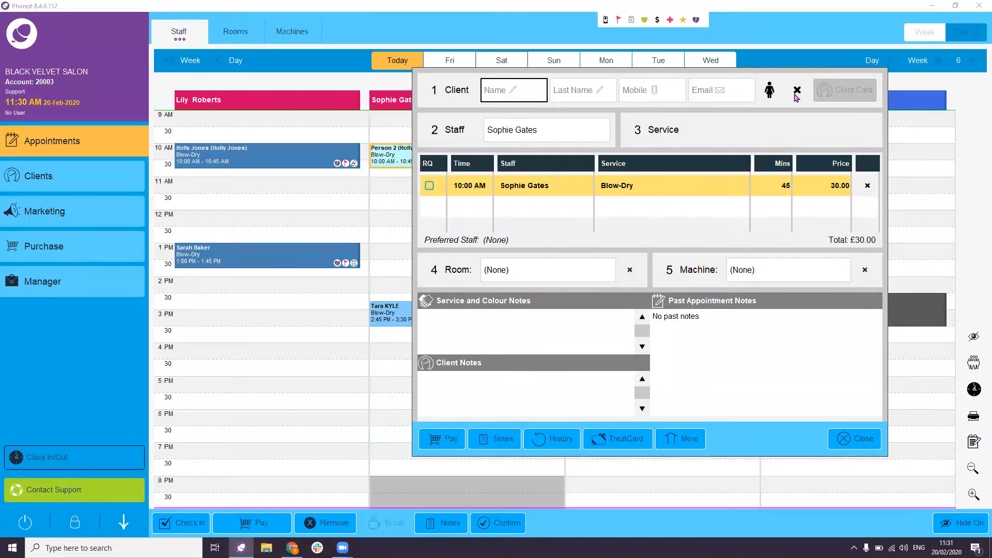
type("Tara")
left_click(640, 151)
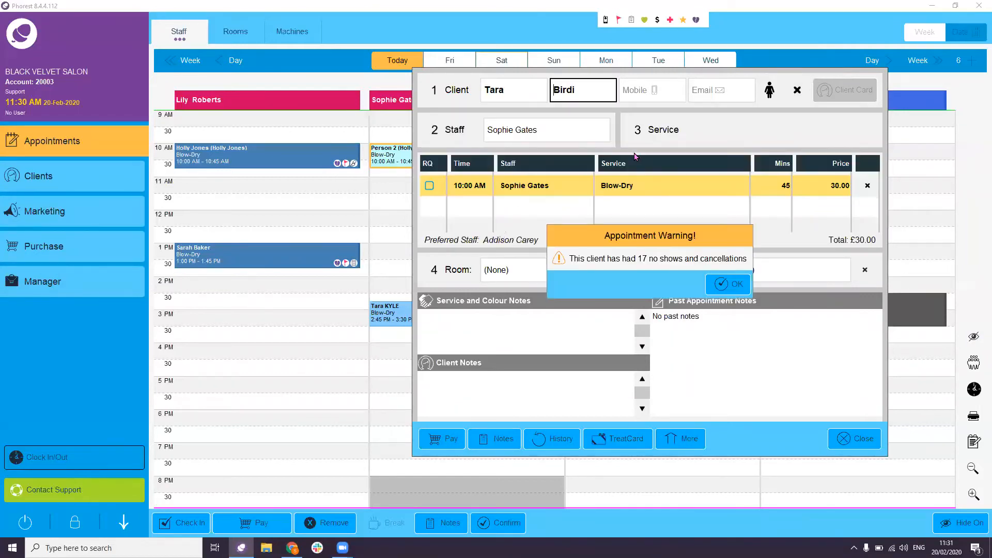
left_click(731, 292)
left_click(695, 287)
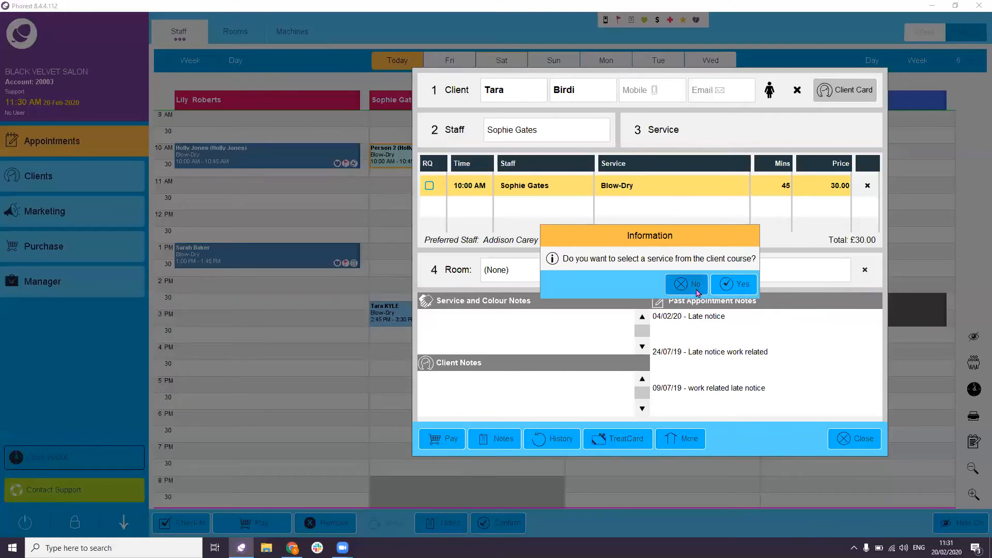
left_click(855, 439)
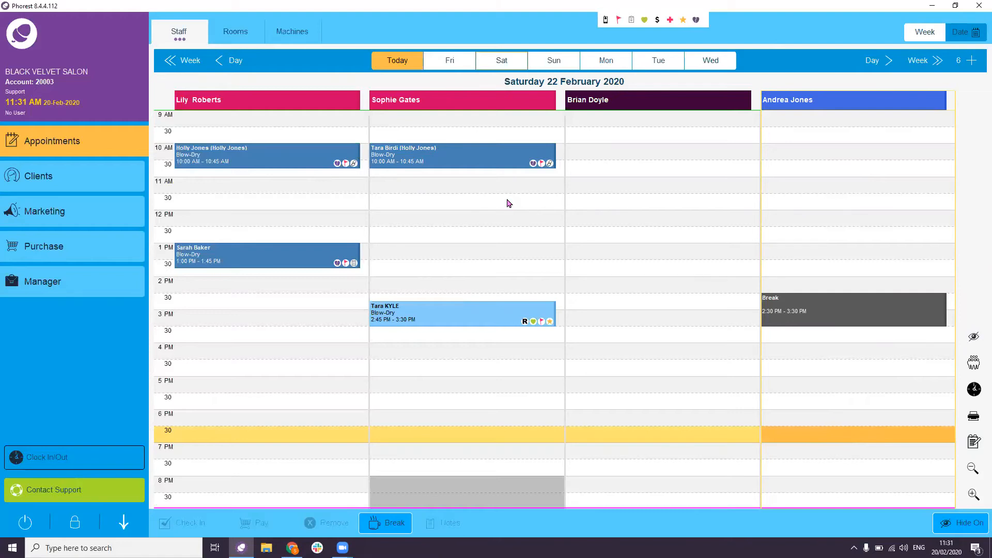
left_click(402, 65)
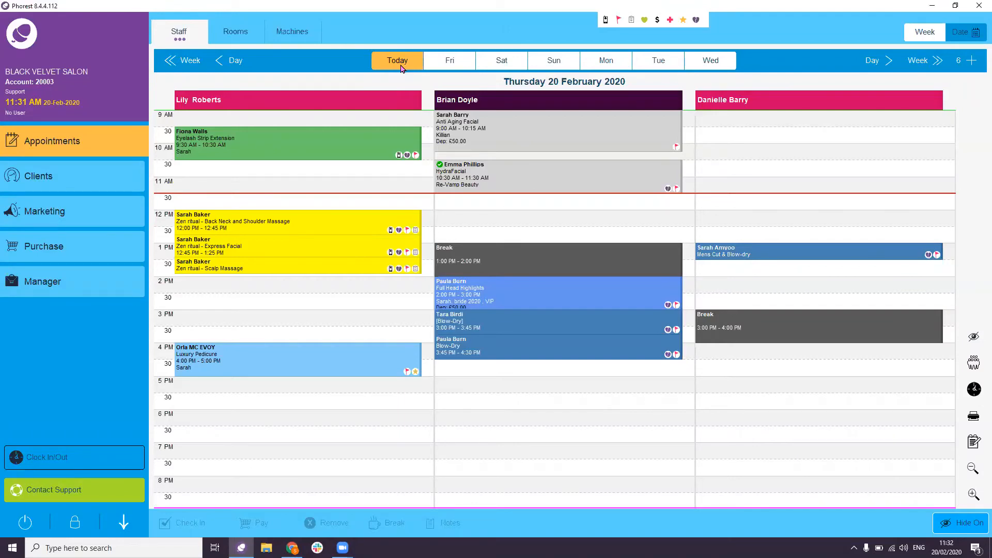
- Replace the 4 PM Luxury Pedicure with a 120-minute HydraFacial
left_click(297, 366)
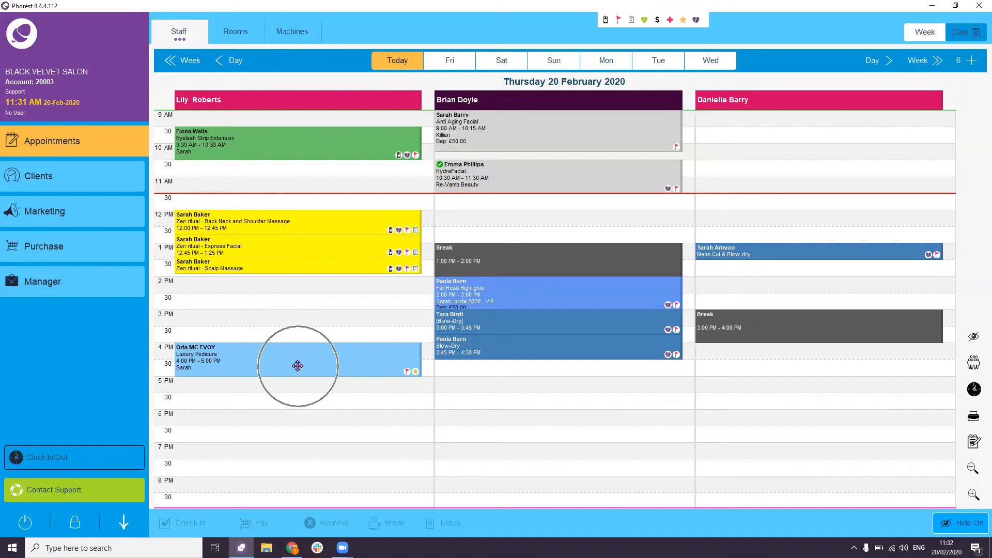
double_click(297, 366)
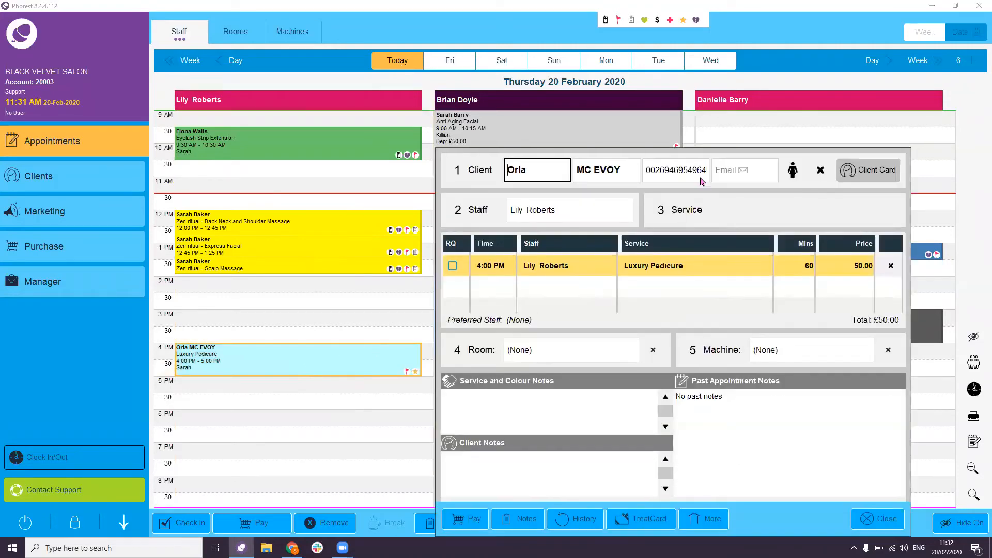
left_click(639, 170)
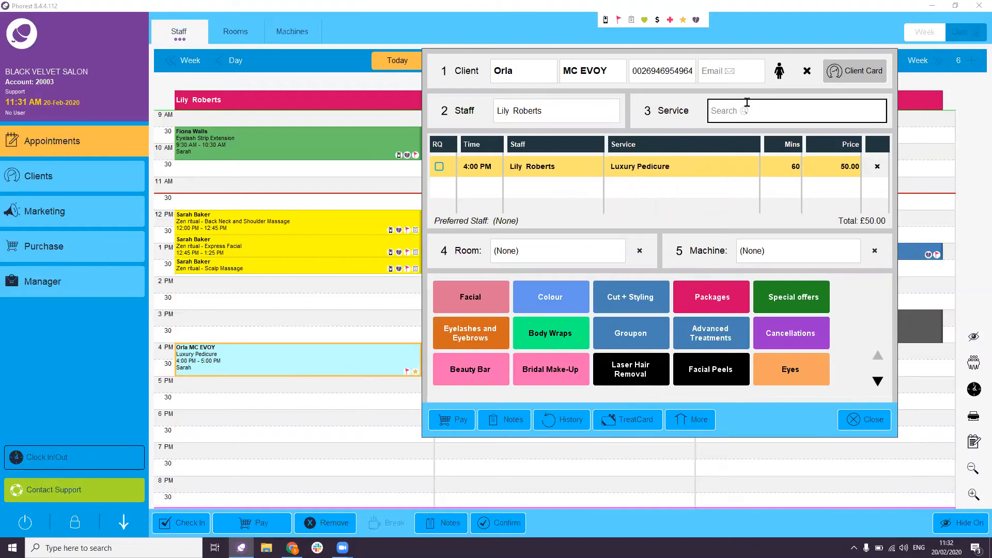
type("hyd")
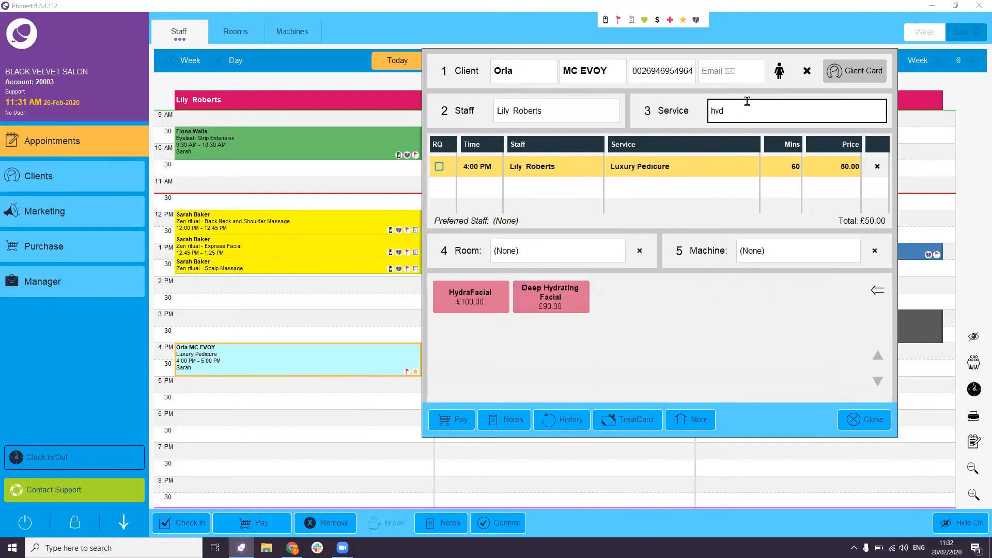
left_click(480, 305)
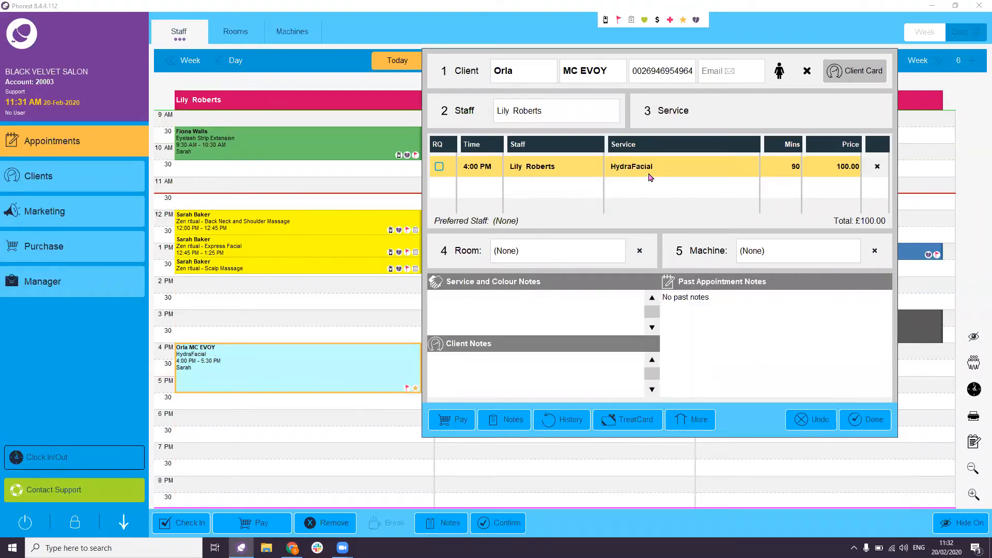
left_click(793, 170)
left_click(453, 304)
left_click(479, 305)
left_click(465, 332)
left_click(535, 331)
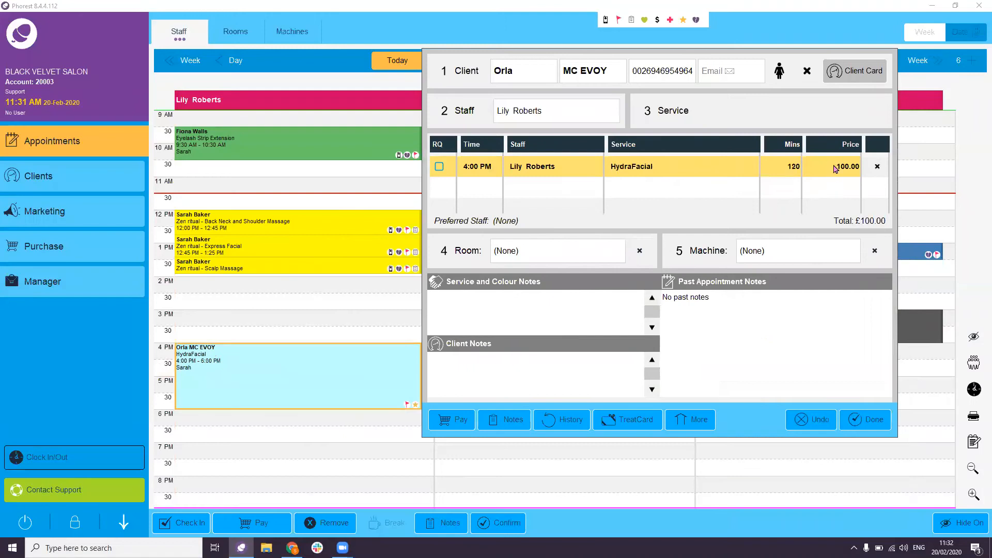
- Price the HydraFacial at £120.00, start it at 5:00 PM, and assign another staff member
left_click(836, 169)
left_click(452, 304)
left_click(478, 305)
left_click(465, 331)
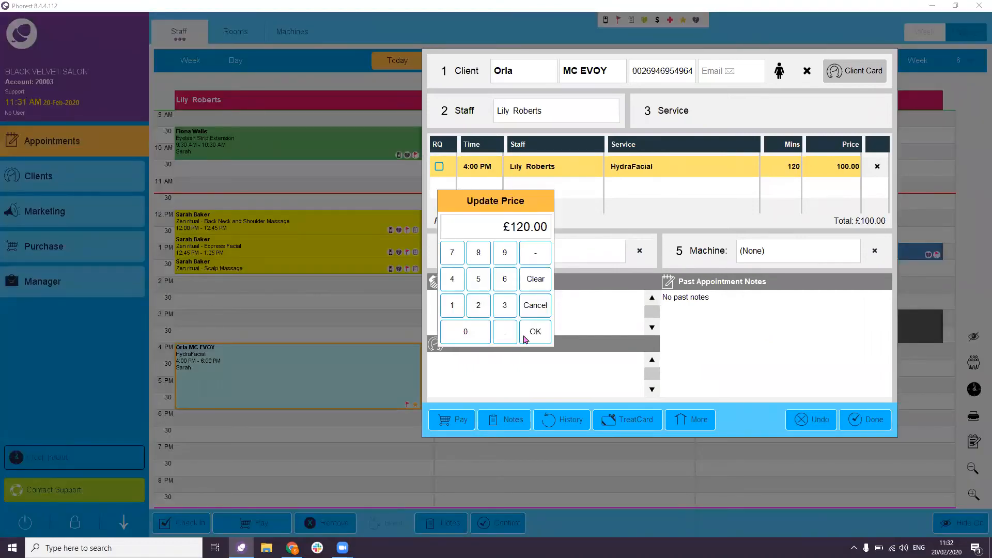
left_click(535, 331)
left_click(478, 167)
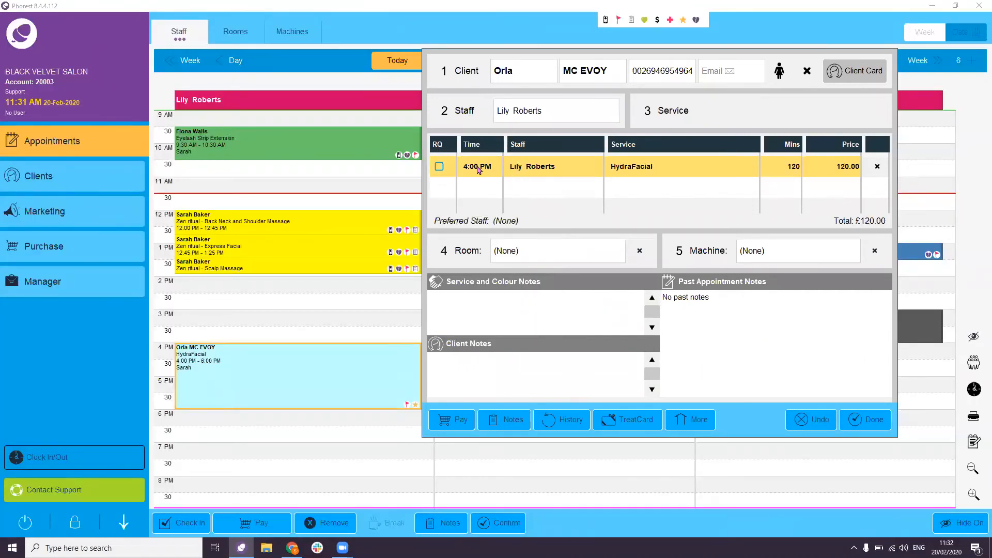
left_click(481, 262)
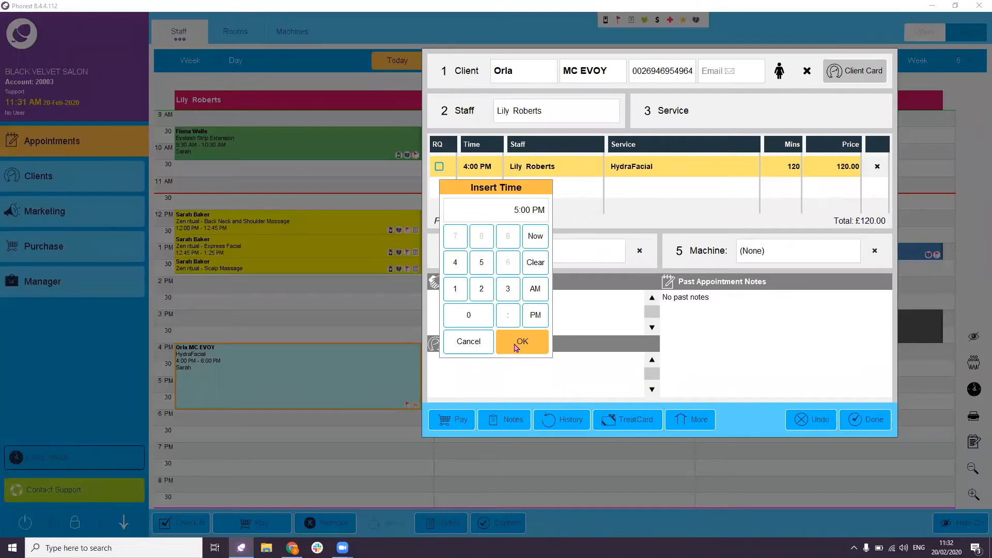
left_click(521, 341)
left_click(536, 171)
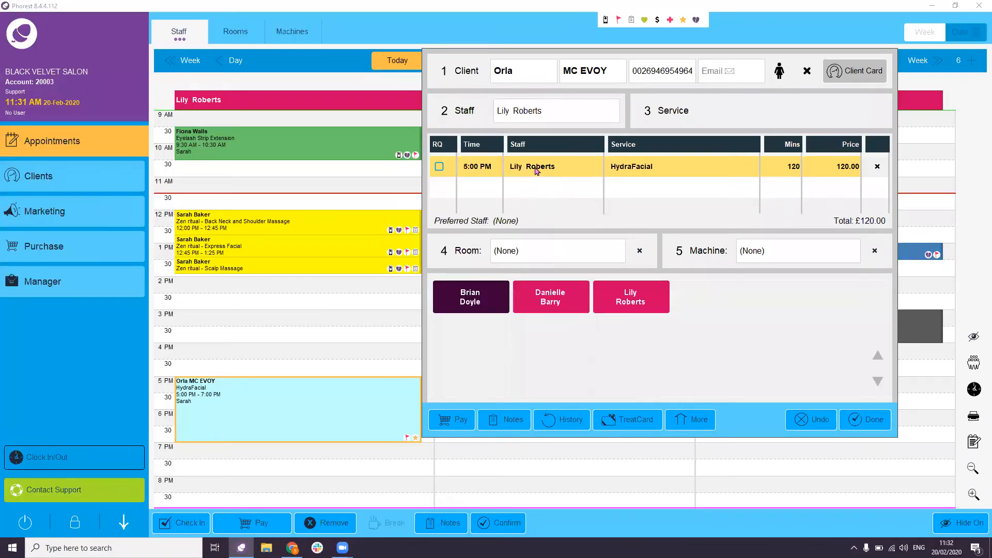
left_click_drag(564, 90, 549, 74)
left_click(497, 285)
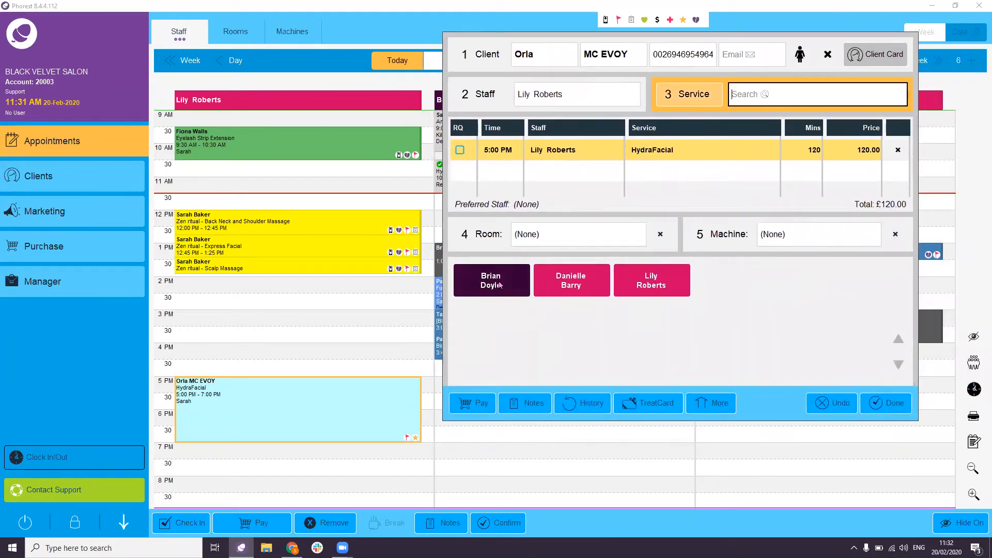
left_click(892, 408)
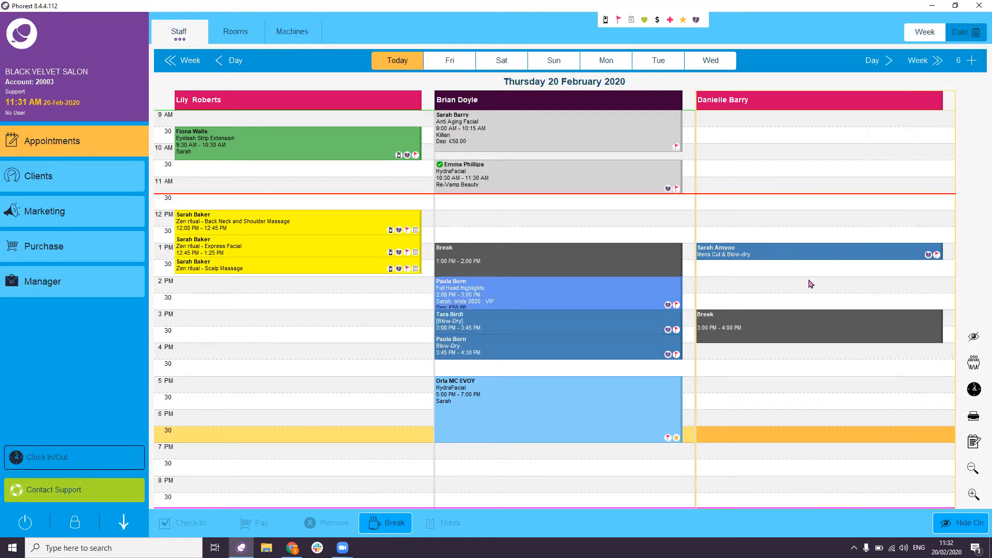
- Put the Mens Cut & Blow-dry appointment on the clipboard
mouse_move(812, 251)
key("ctrl")
key("ctrl")
left_click(823, 253)
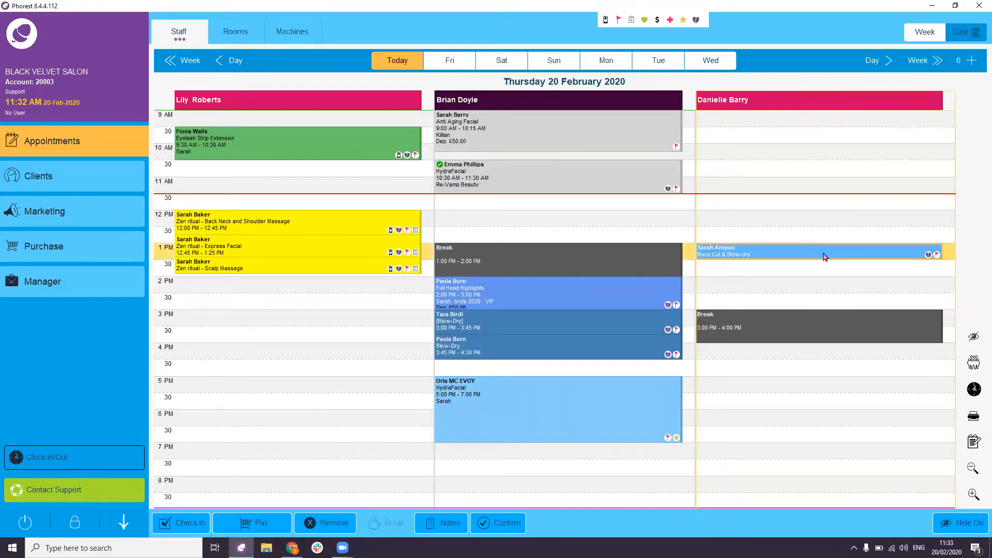
key("ctrl")
left_click(973, 444)
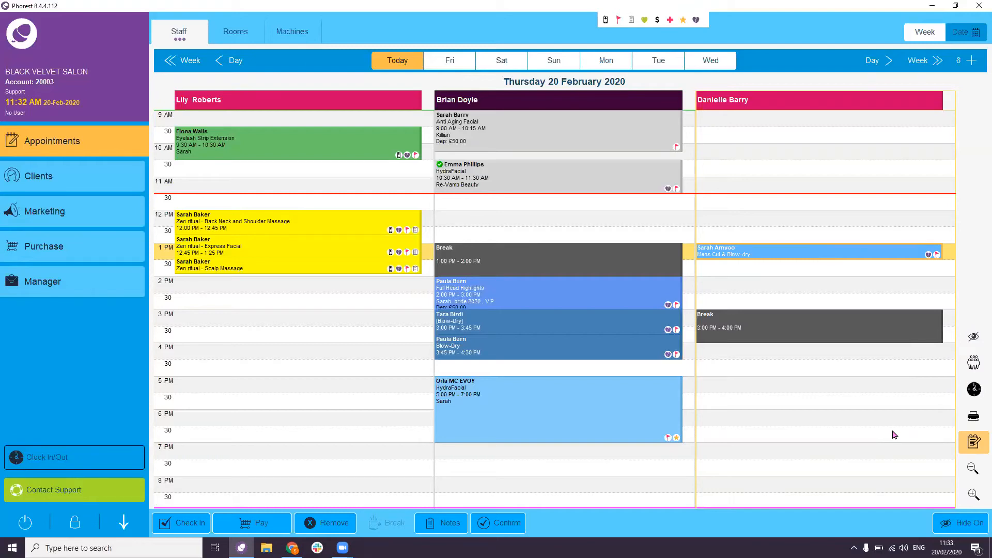
- Go to Thursday 27 February and target the 1 PM slot in the third column
left_click(928, 61)
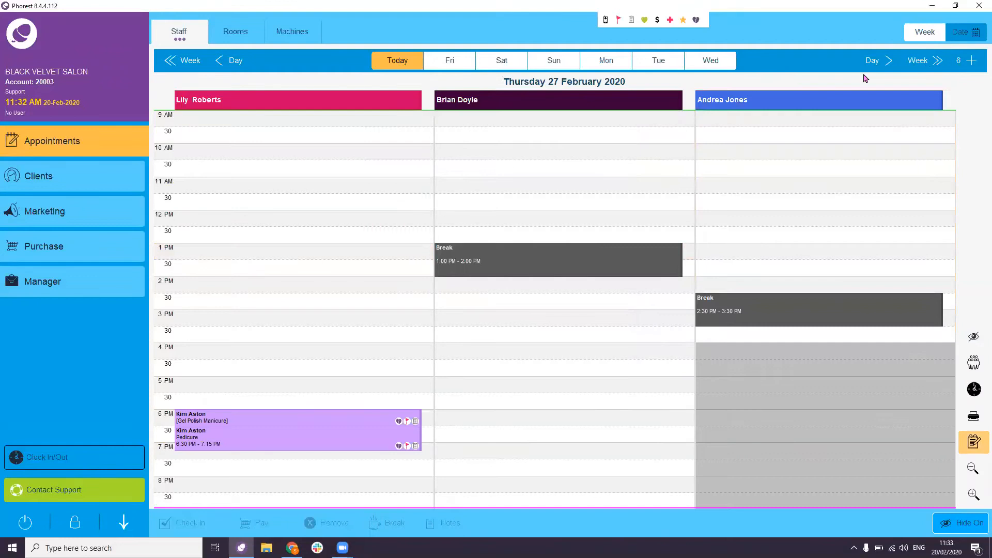
left_click(824, 254)
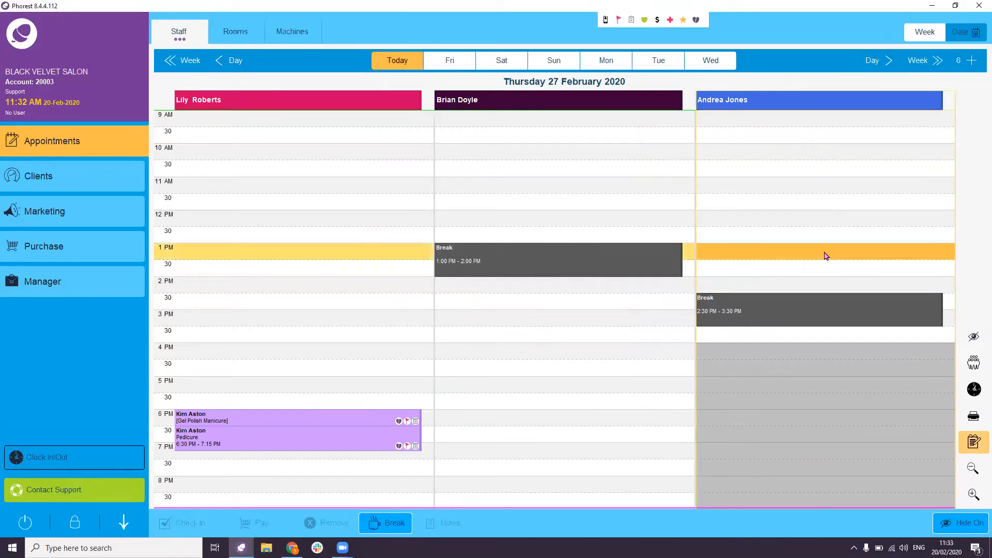
left_click(975, 443)
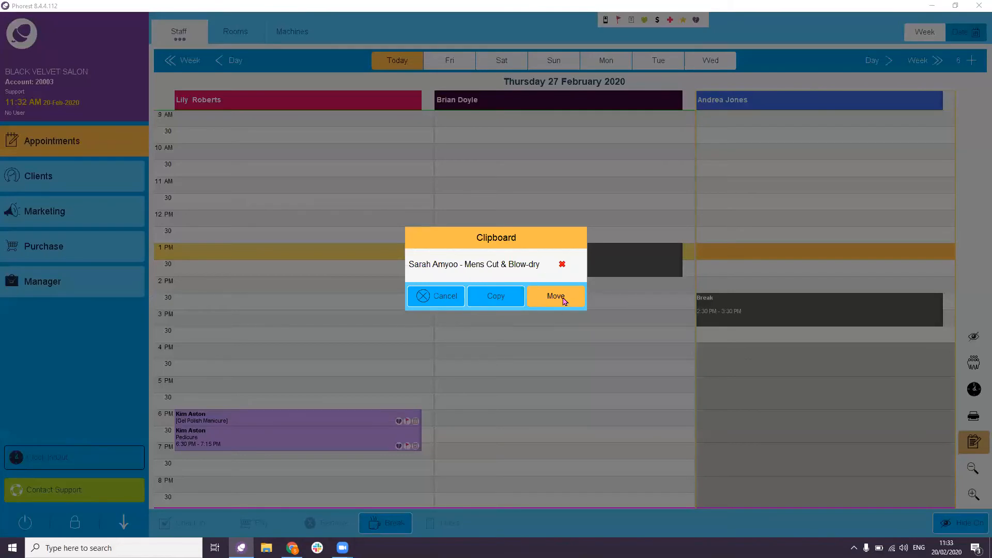
- Move the booking into the 1 PM slot on 27 February and check it there
left_click(555, 296)
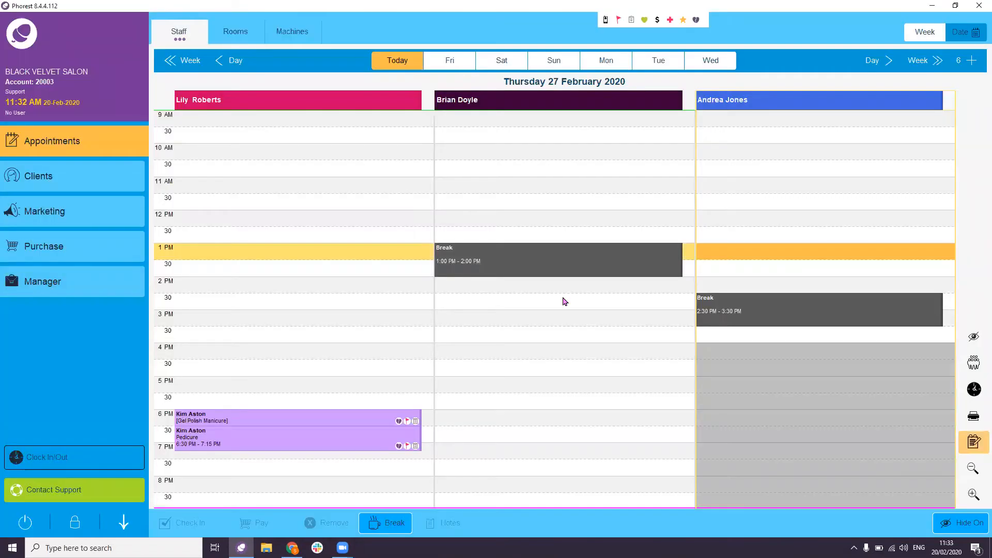
left_click(395, 60)
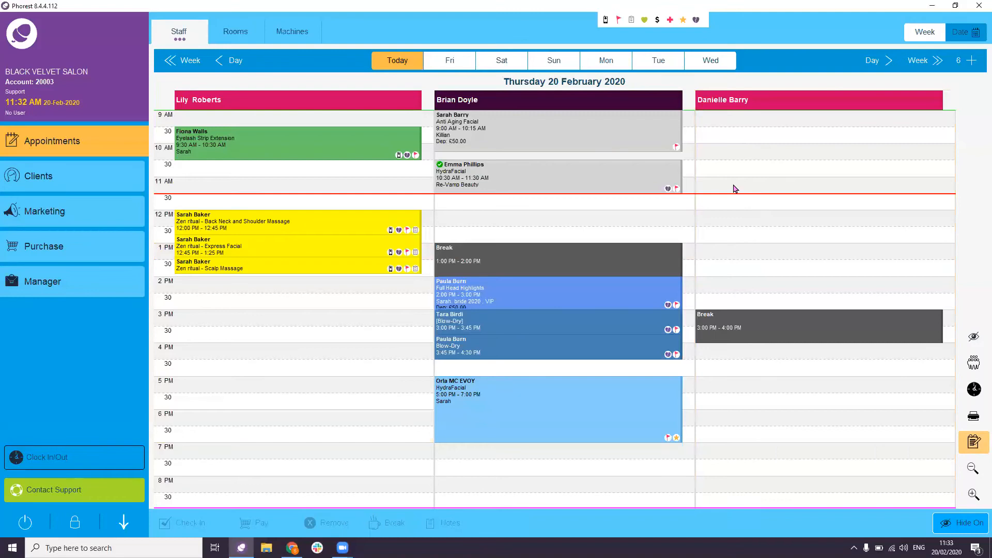
left_click(762, 270)
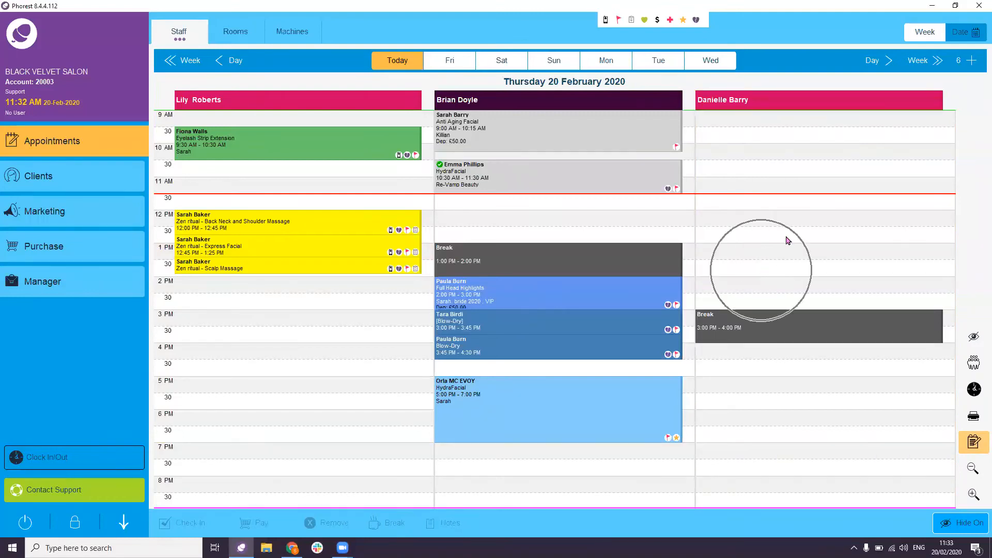
left_click(934, 58)
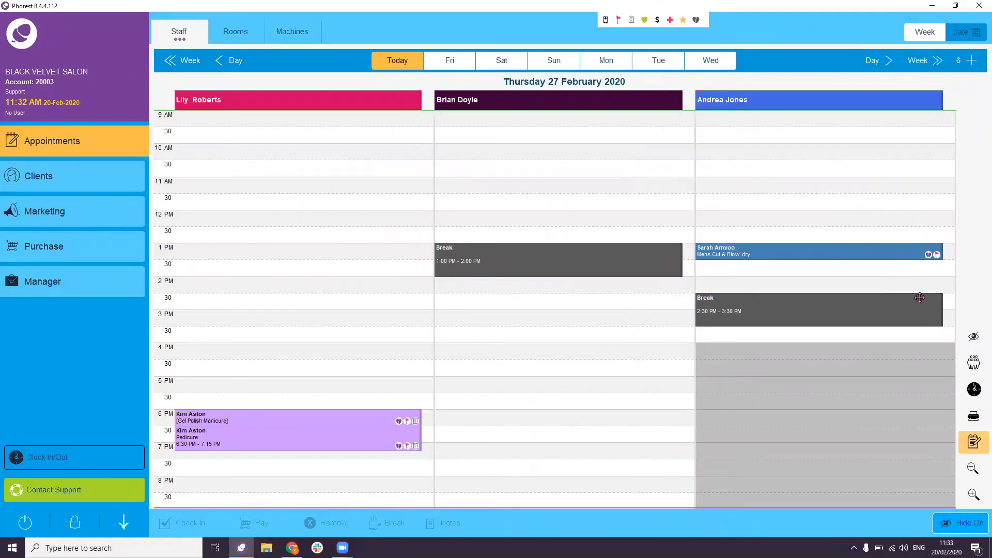
- Remove the Mens Cut & Blow-dry booking from the clipboard
left_click(968, 449)
left_click(901, 336)
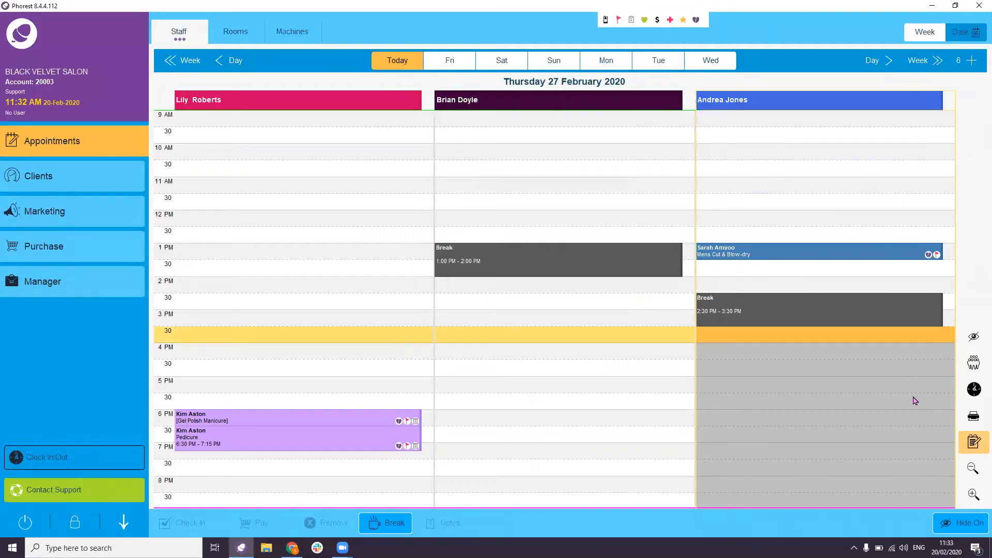
left_click(975, 442)
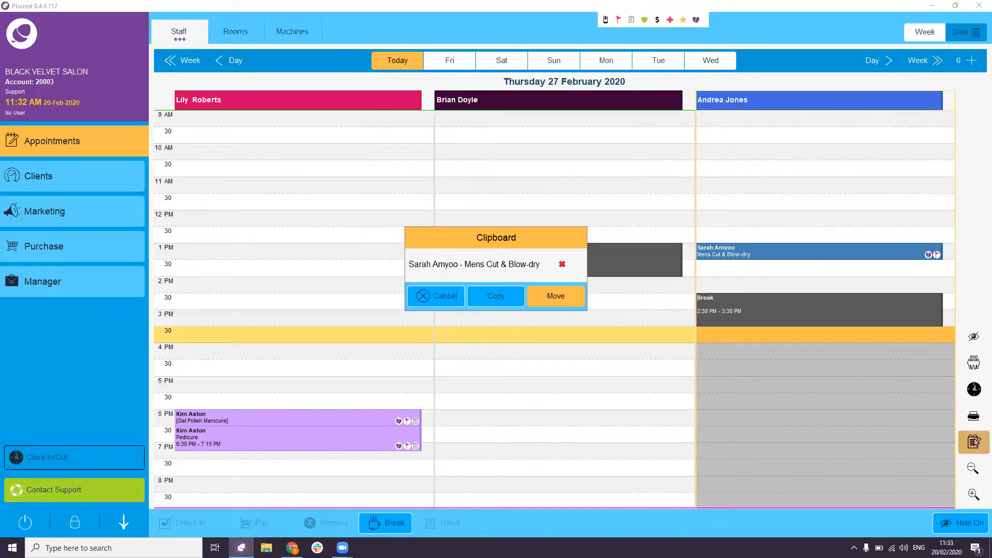
left_click(563, 267)
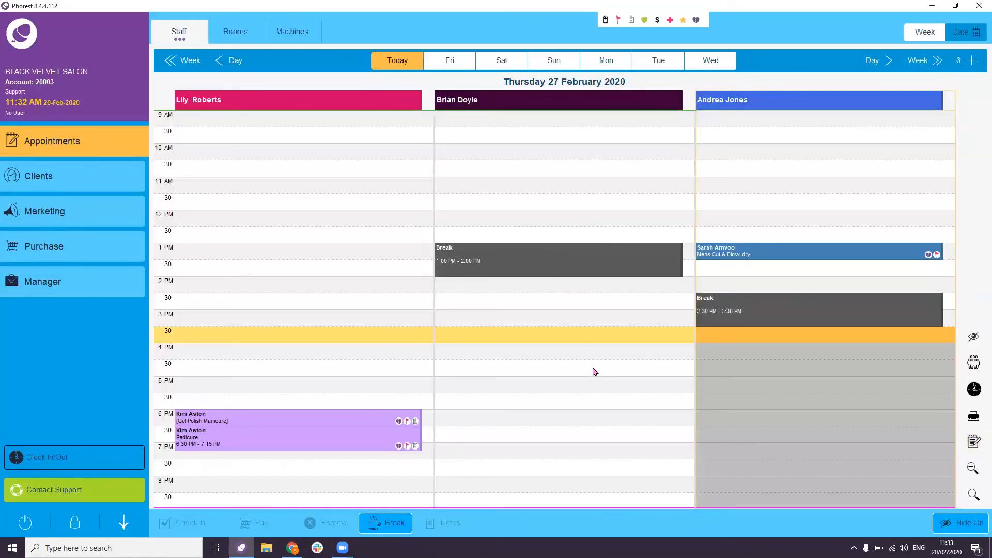
- Return to today and select the 5 PM HydraFacial appointment
left_click(410, 64)
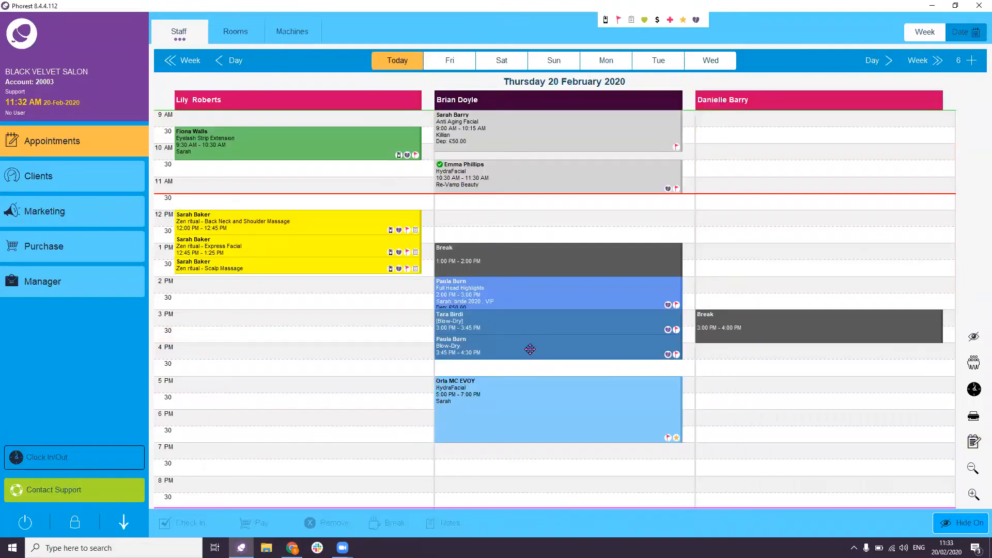
mouse_move(529, 349)
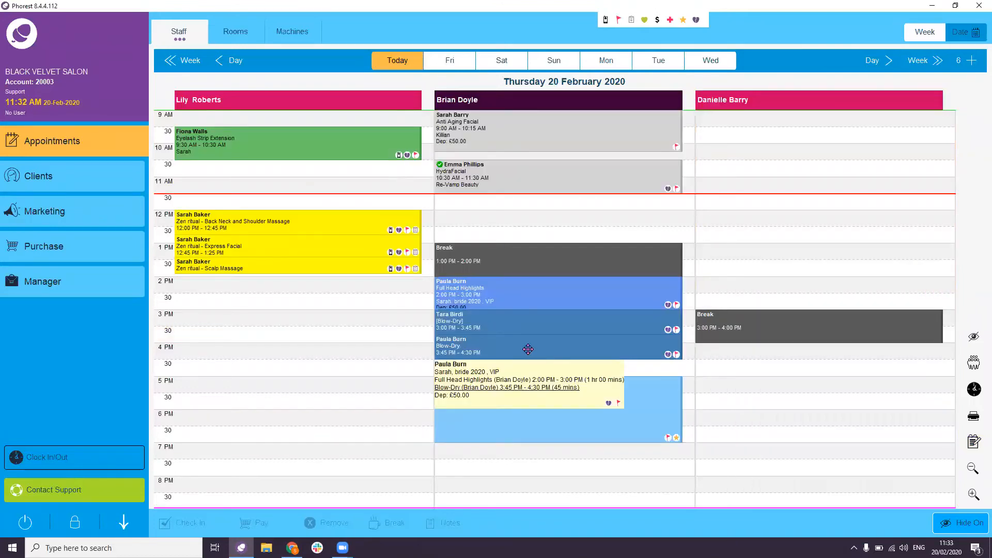
mouse_move(574, 428)
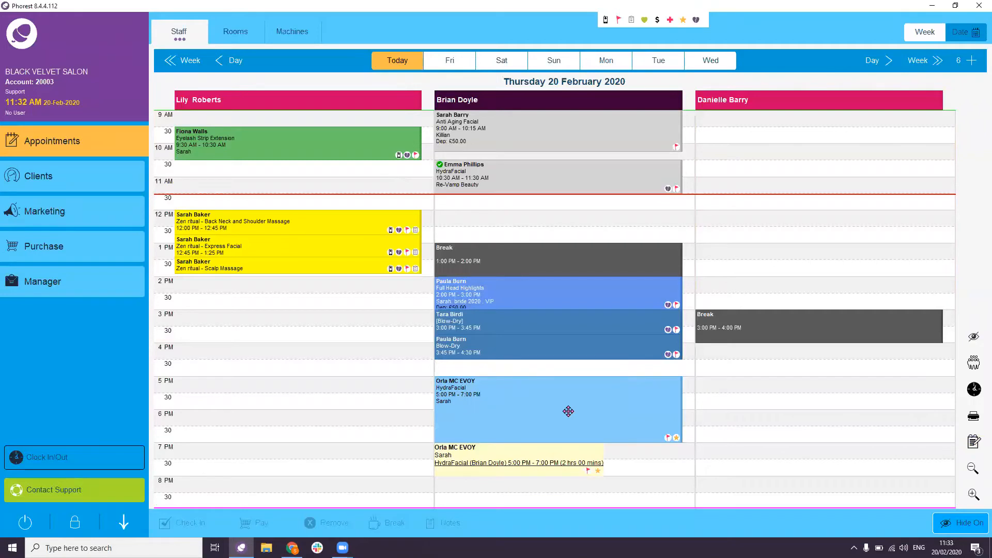
left_click(568, 411)
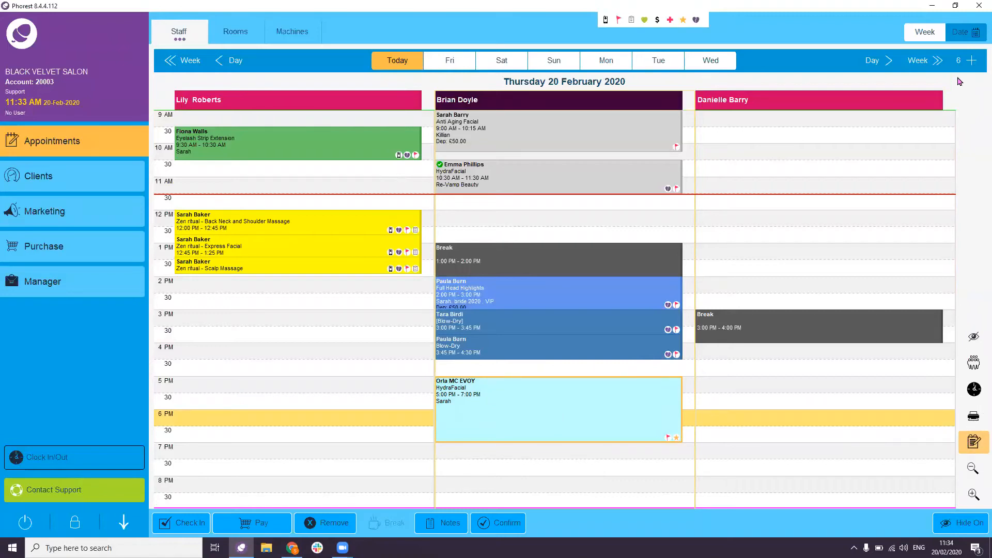
- Copy the HydraFacial into the 6 PM slot six weeks ahead on 2 April
left_click(965, 62)
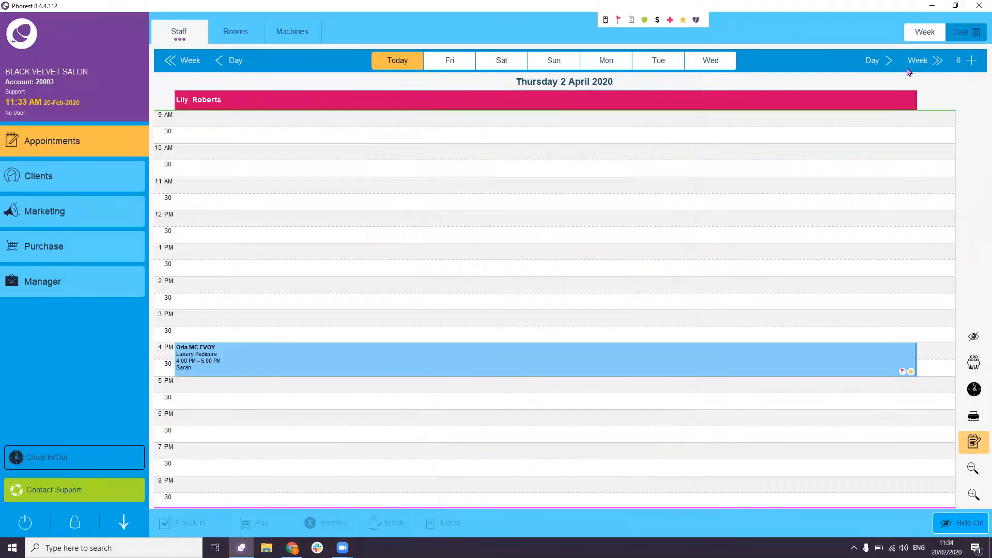
left_click(579, 425)
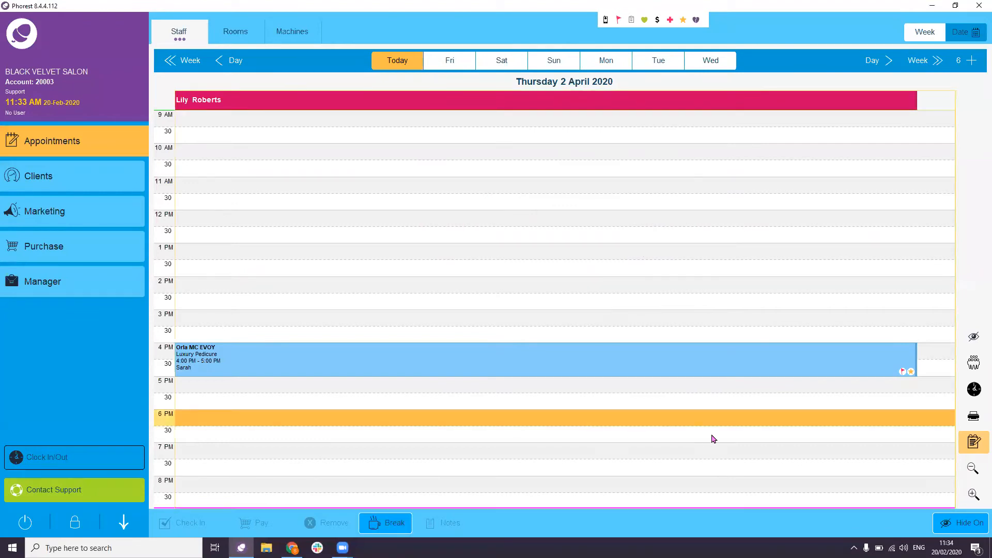
left_click(974, 445)
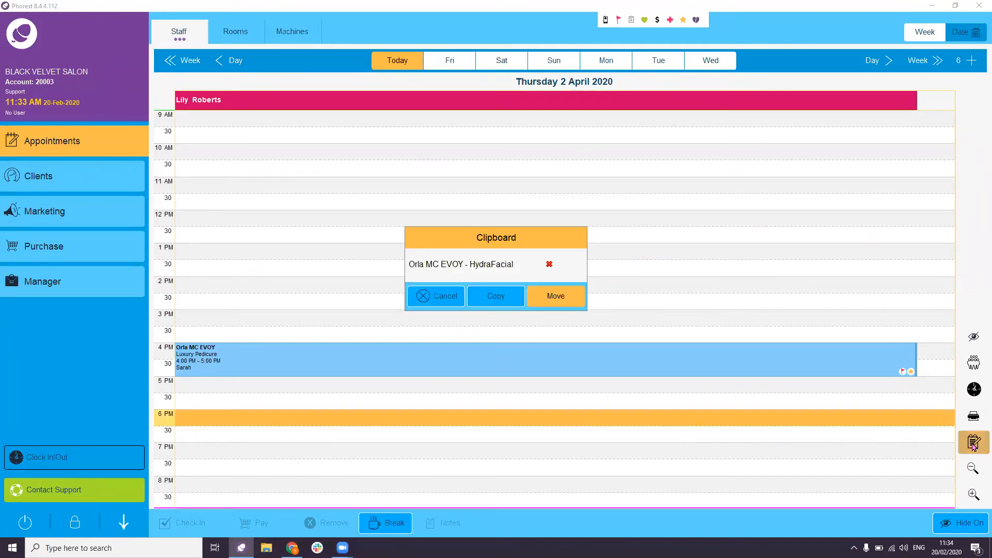
left_click(507, 301)
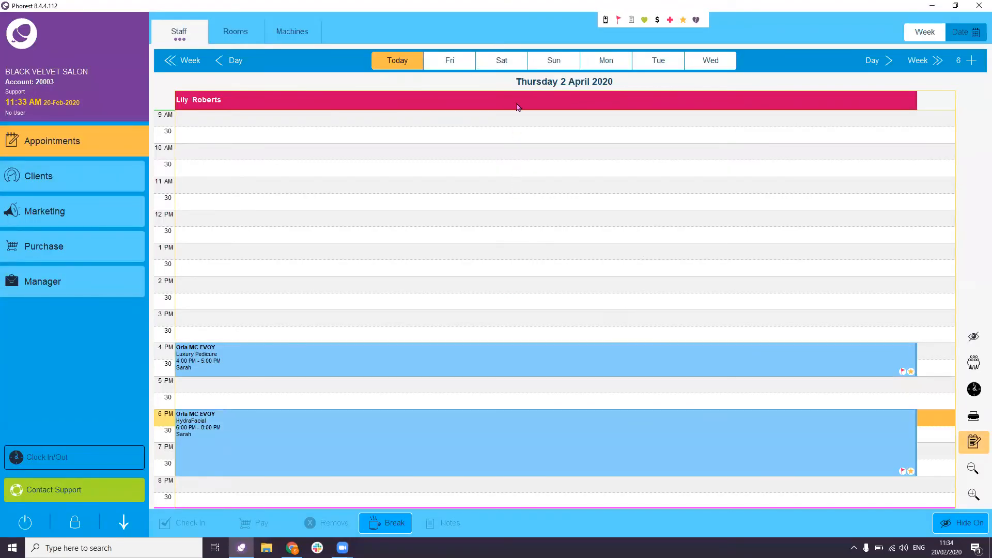
left_click(453, 442)
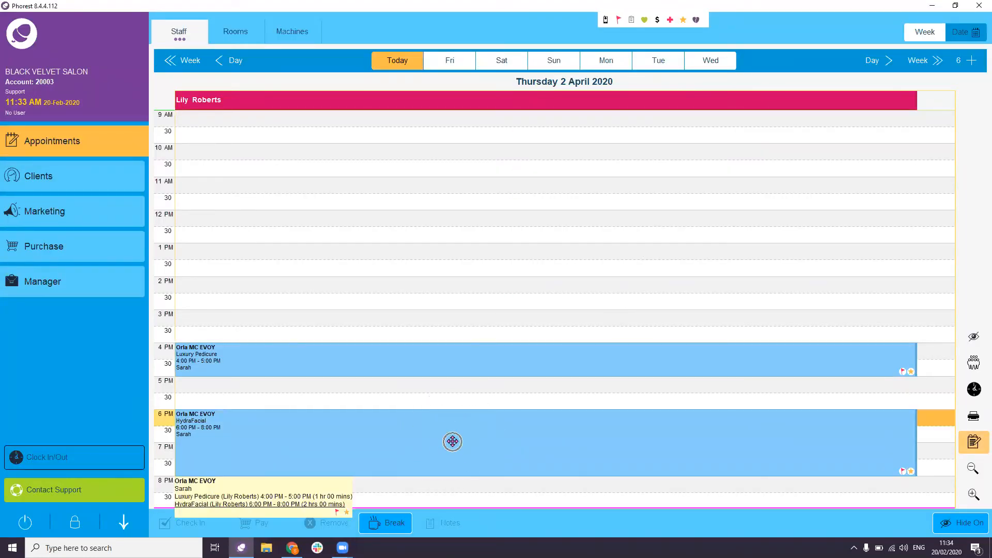
- Clear the HydraFacial from the clipboard and bring the calendar back to 20 February
left_click(890, 292)
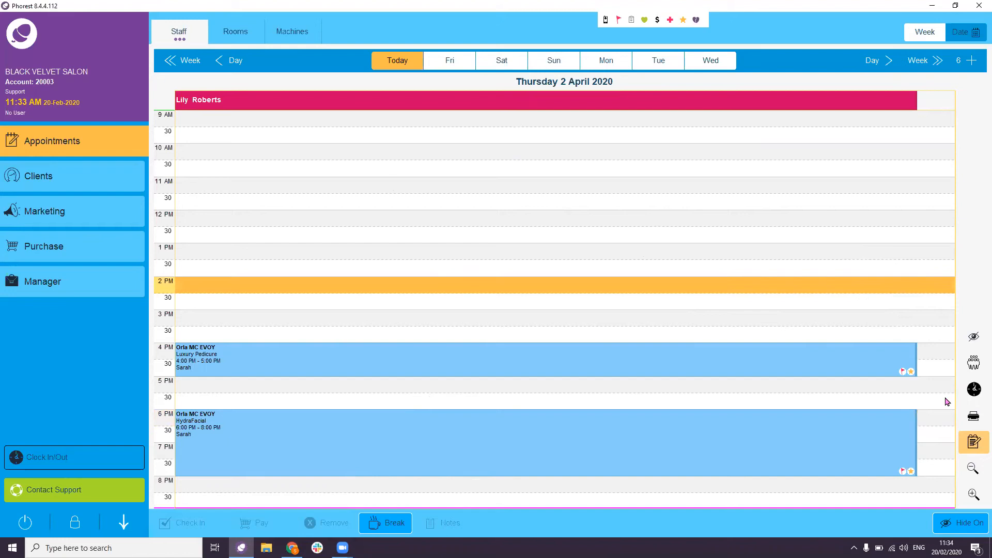
left_click(973, 441)
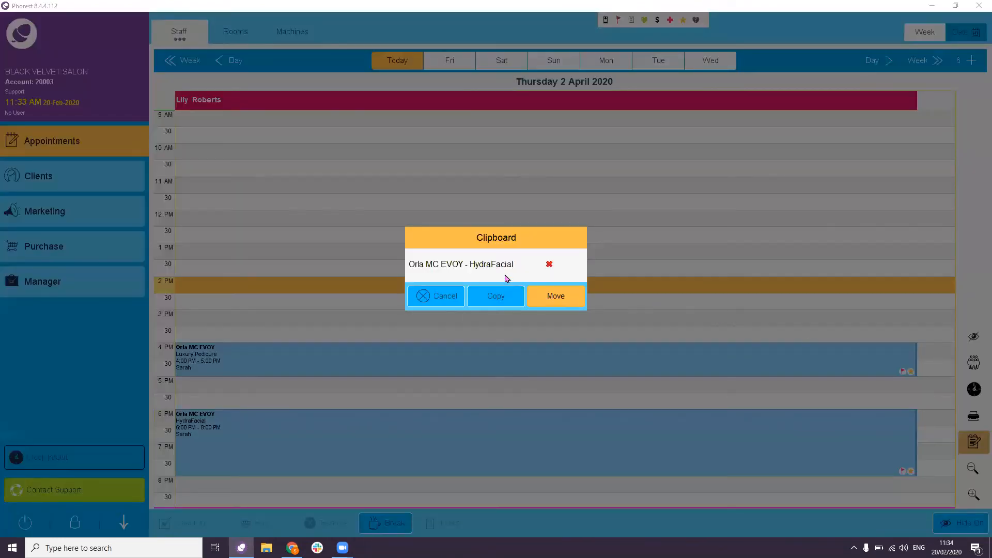
left_click(550, 266)
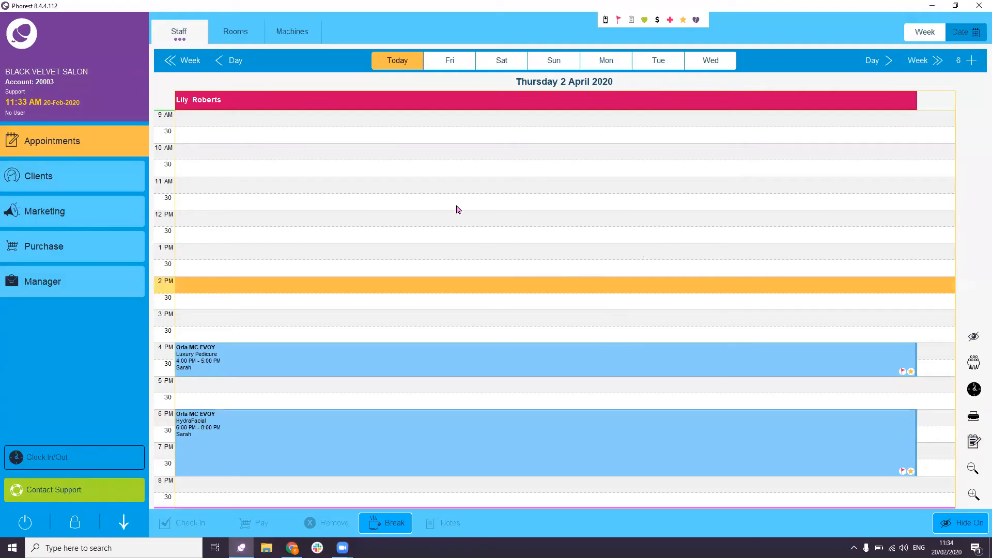
left_click(398, 60)
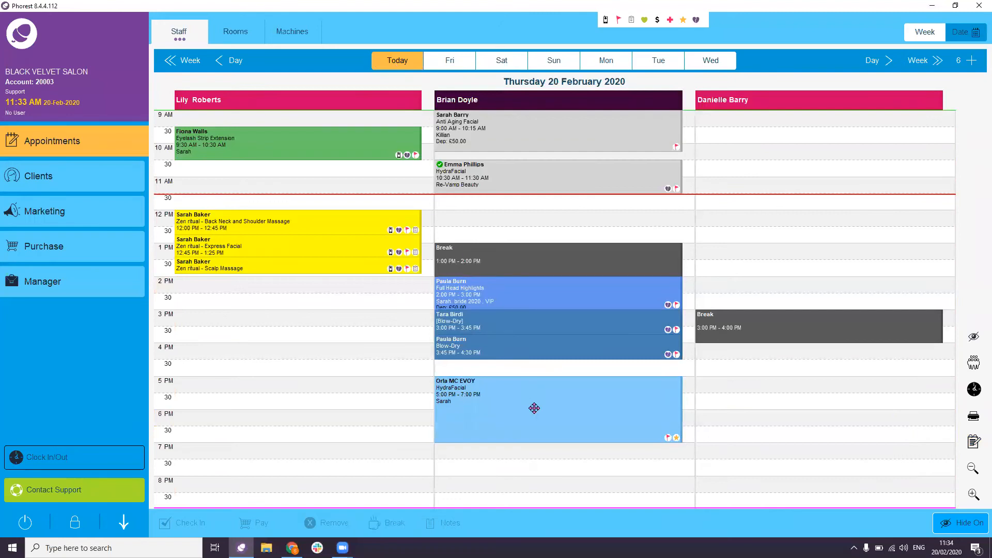
left_click(971, 61)
left_click(611, 397)
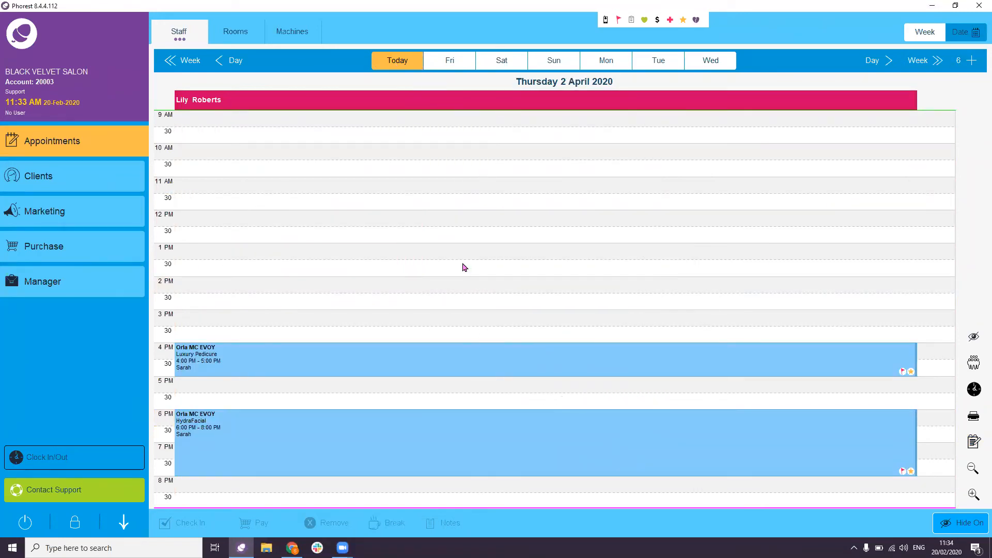
left_click(408, 63)
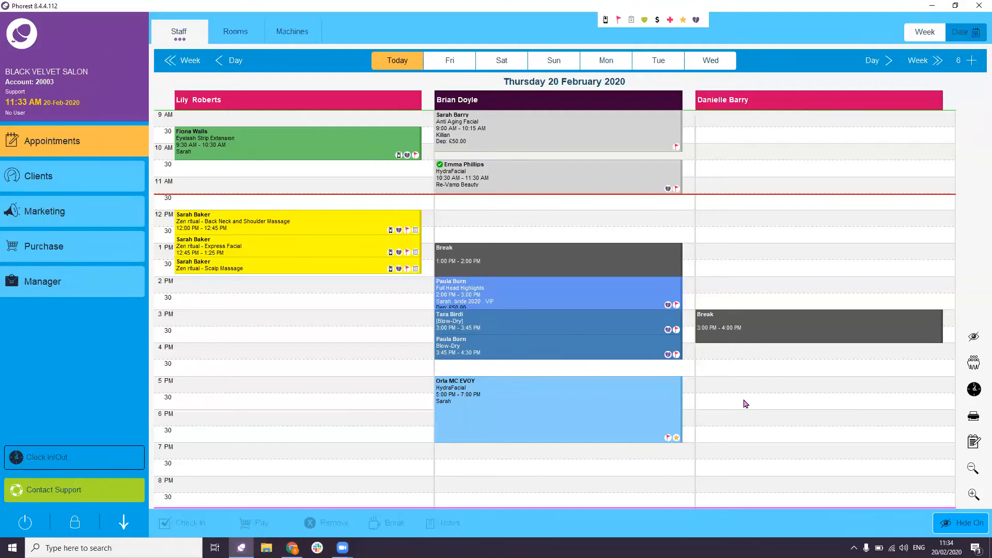
- Open the client's notes from the 5 PM HydraFacial appointment
left_click(607, 414)
double_click(608, 415)
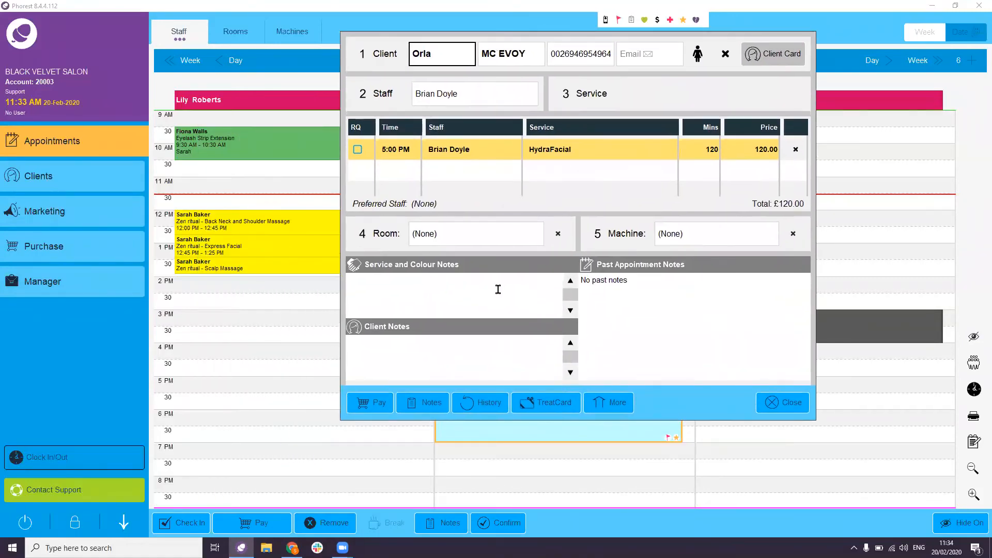
left_click(427, 358)
left_click(800, 406)
left_click(557, 409)
left_click(451, 524)
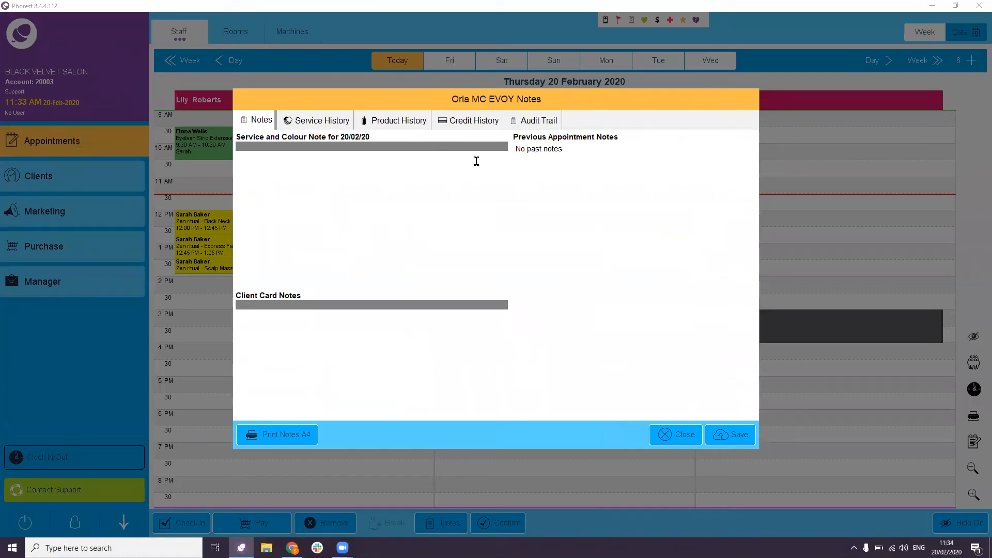
- Note 'products used' for today's service and 'tea with milk' on the client card
left_click(370, 176)
type("products used")
left_click(299, 340)
type("tea with milk")
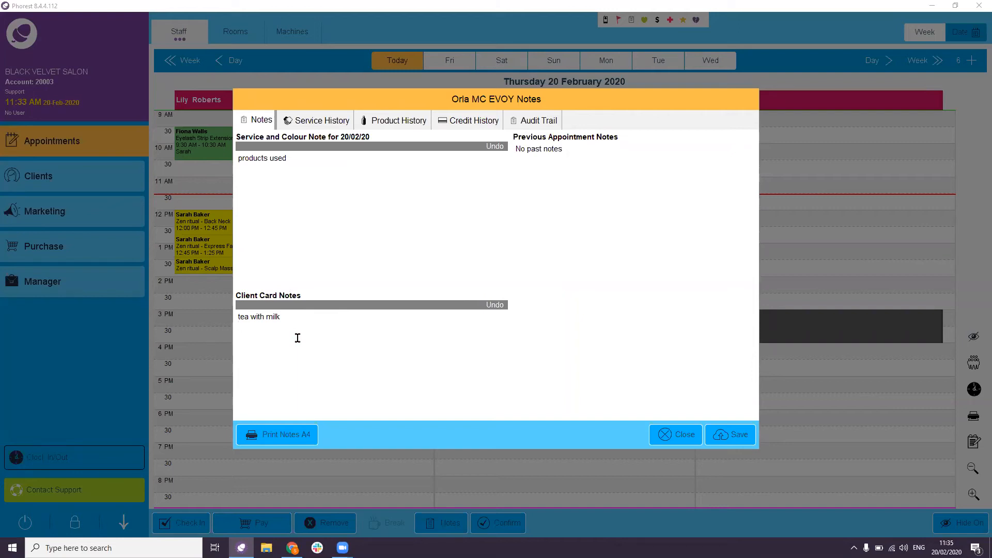
- Review the service, product, credit and audit-trail histories, then save the notes
left_click(310, 123)
left_click(384, 124)
left_click(485, 124)
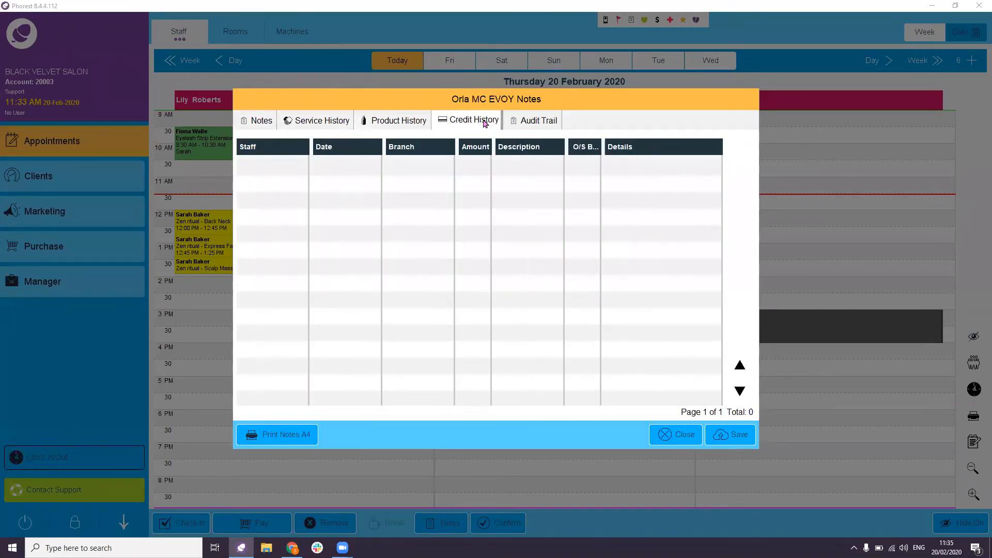
left_click(528, 126)
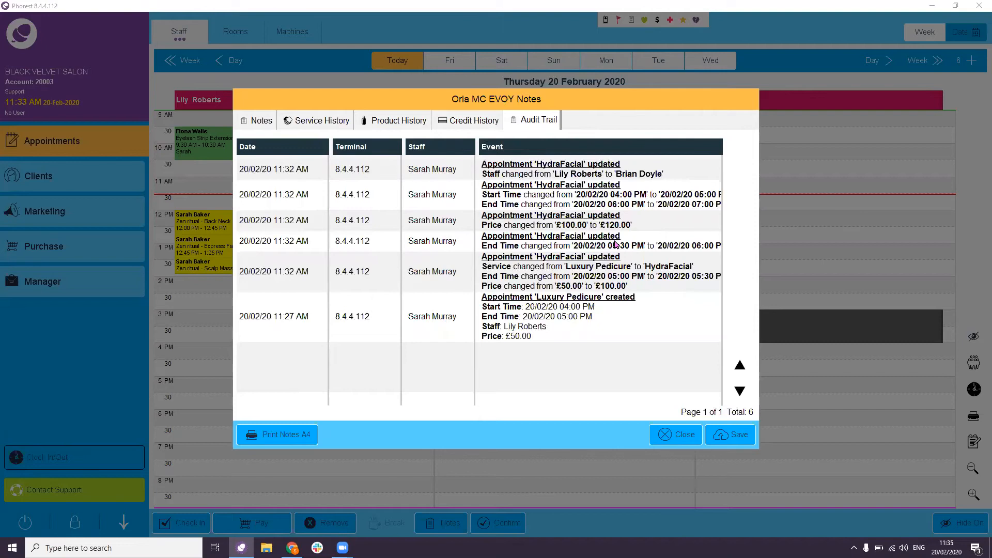
left_click(735, 443)
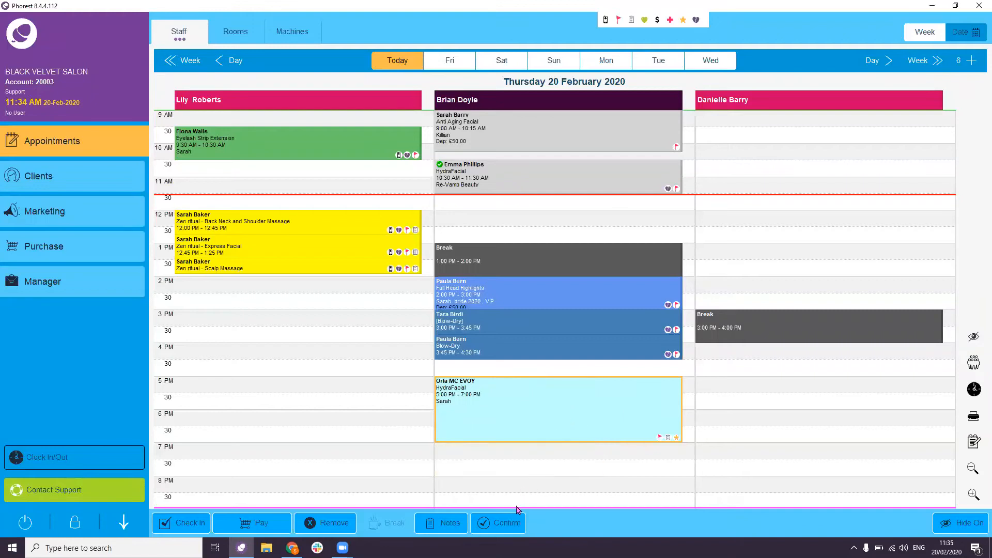
- Confirm the 5 PM HydraFacial and check it shows the 'products used' note
left_click(501, 522)
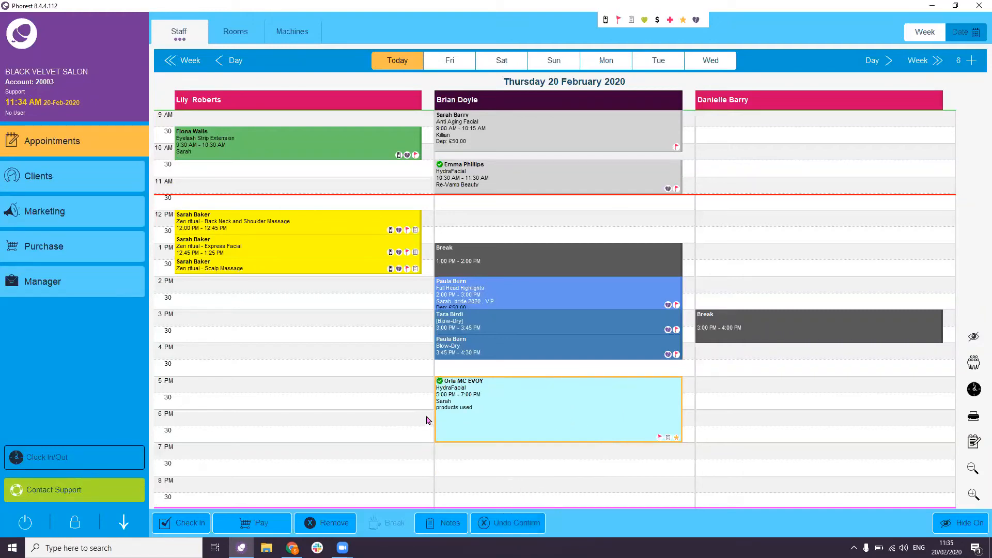
mouse_move(443, 397)
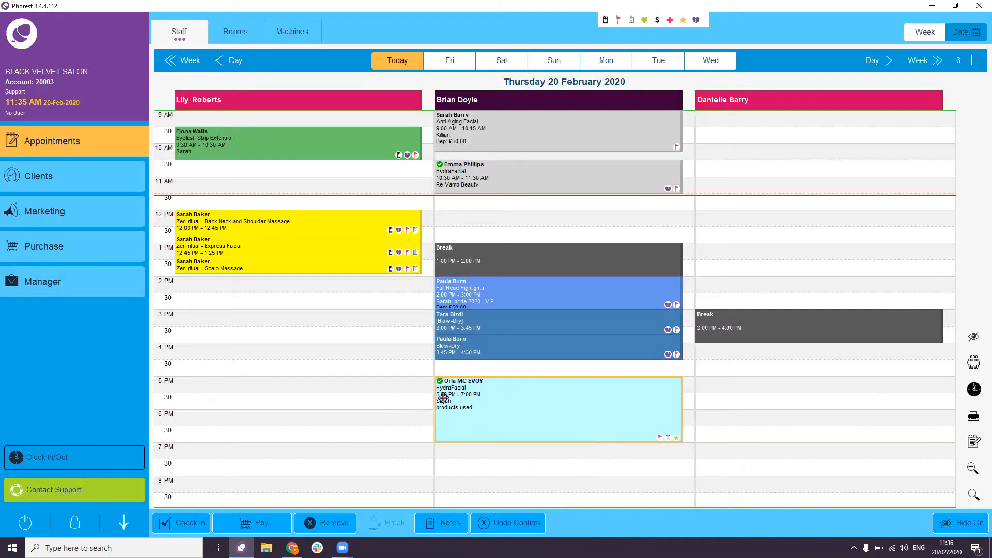
left_click(443, 397)
- Add a 60-minute break at 2 PM in the stylist's column
left_click(235, 293)
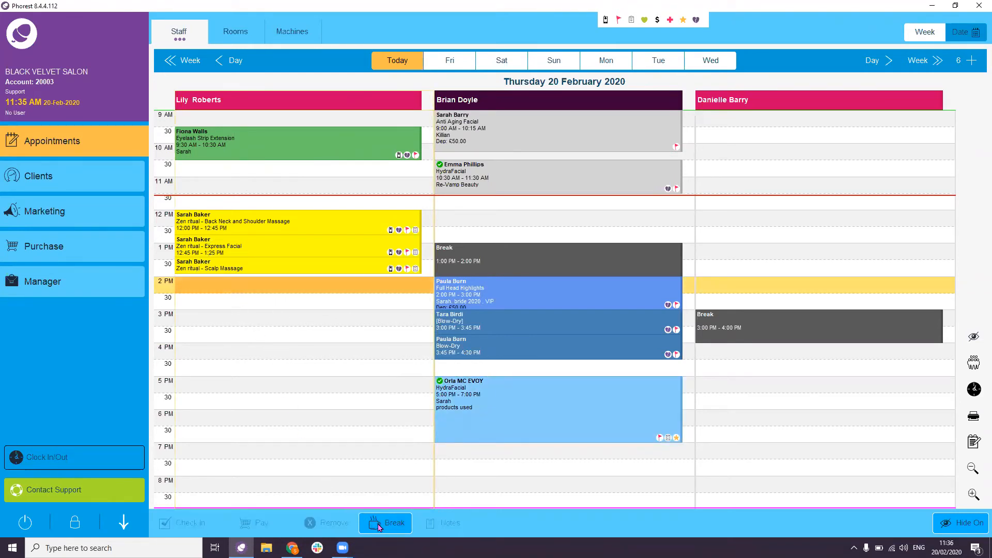
left_click(380, 524)
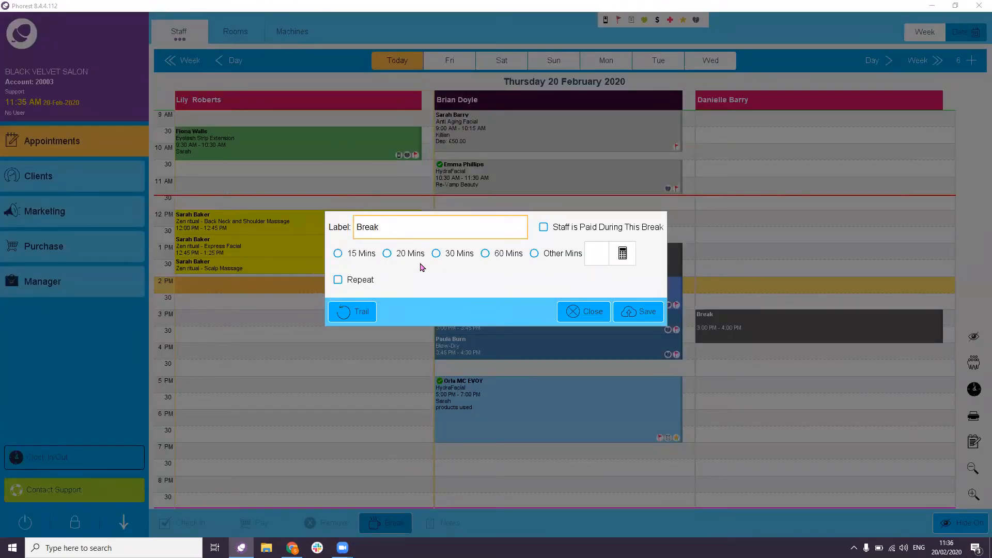
left_click(485, 259)
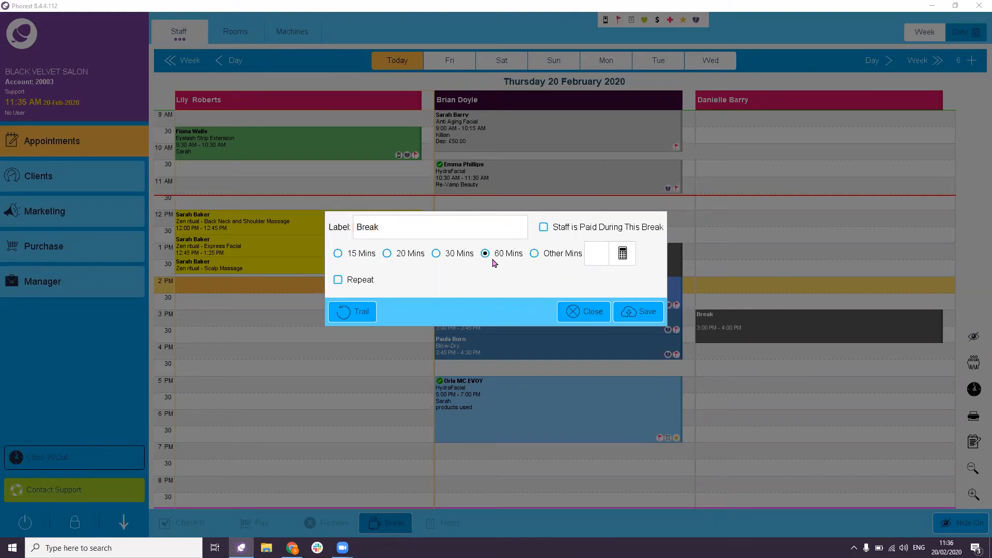
left_click(637, 312)
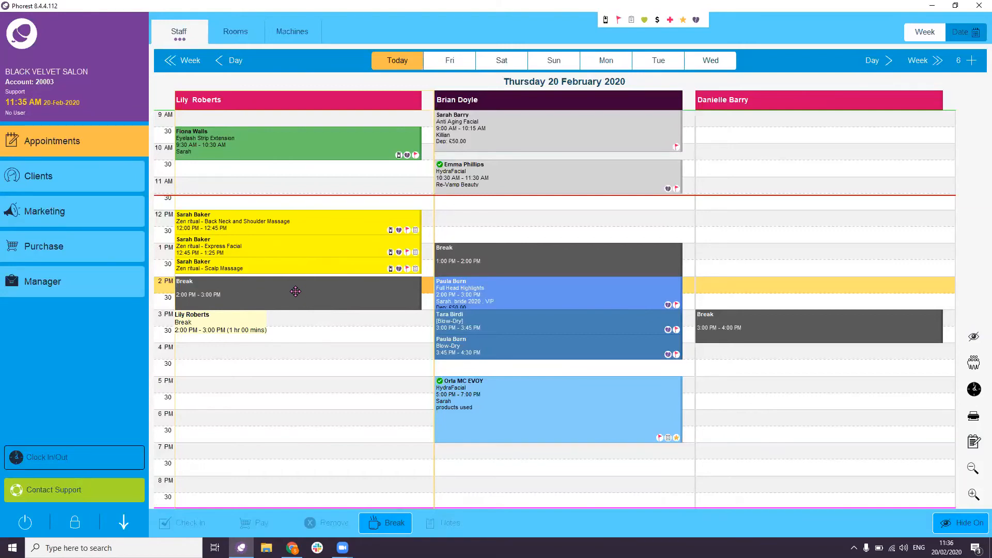
- Make the break repeat weekly on Sun, Tue, Wed, Thu and Sat until 13/02/21
double_click(298, 294)
left_click(338, 280)
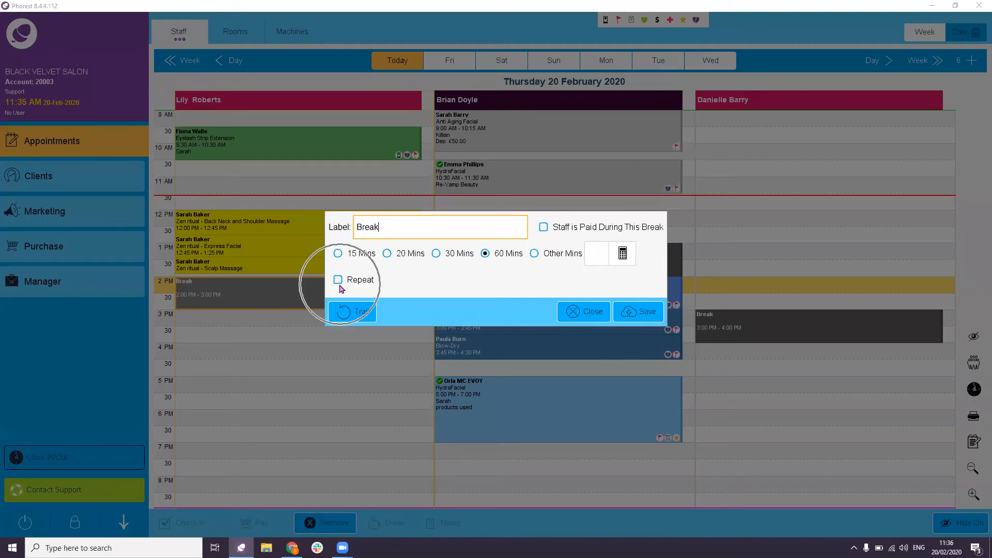
left_click(390, 260)
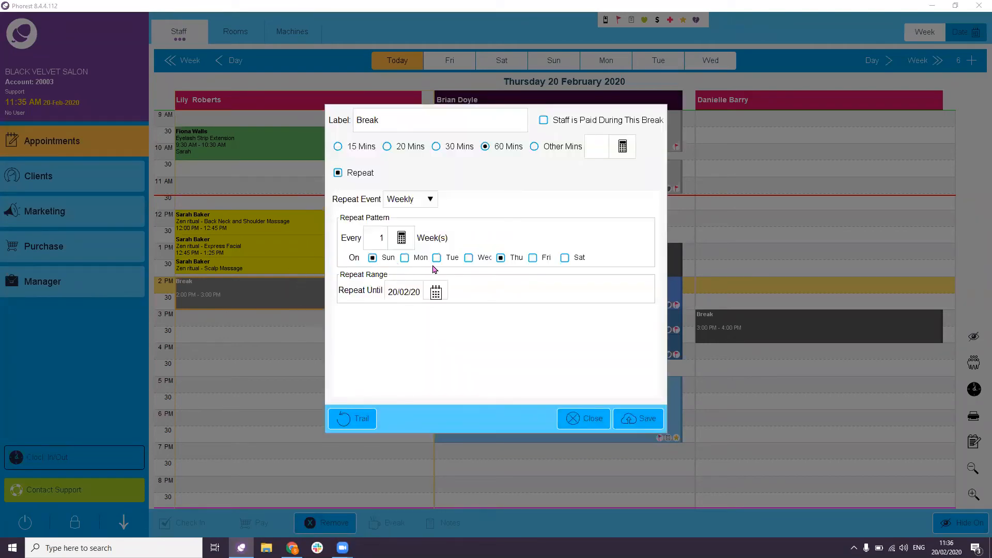
left_click(436, 258)
left_click(468, 258)
left_click(564, 259)
left_click(446, 289)
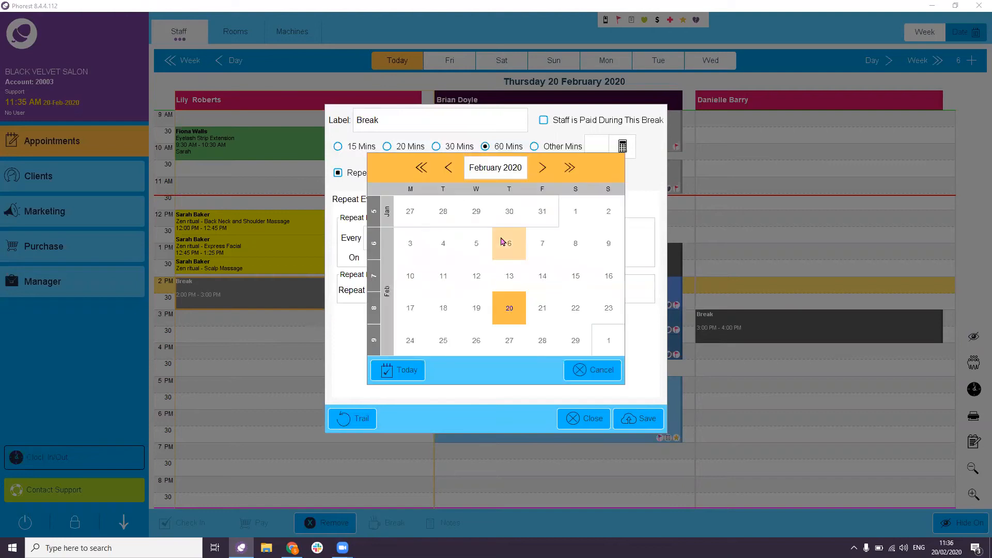
left_click(569, 168)
left_click(578, 252)
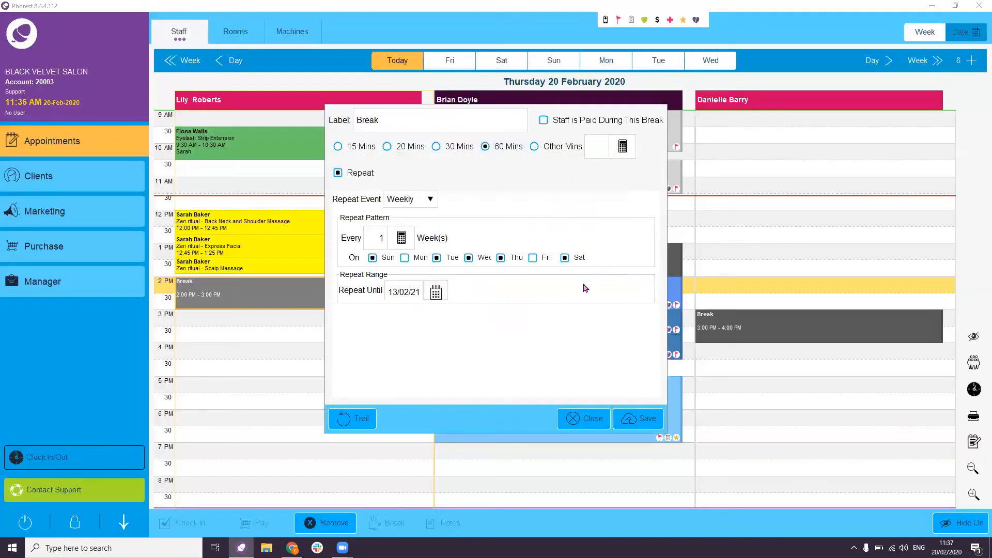
left_click(628, 417)
mouse_move(622, 403)
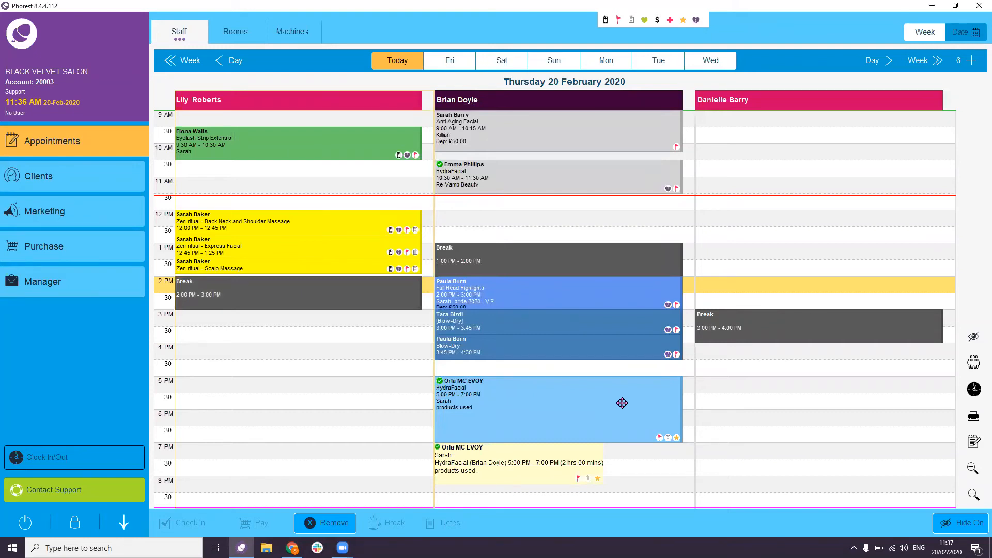
- Remove only today's occurrence of the stylist's 2 PM break
mouse_move(297, 294)
left_mouse_down()
mouse_move(295, 333)
mouse_move(291, 295)
left_mouse_up()
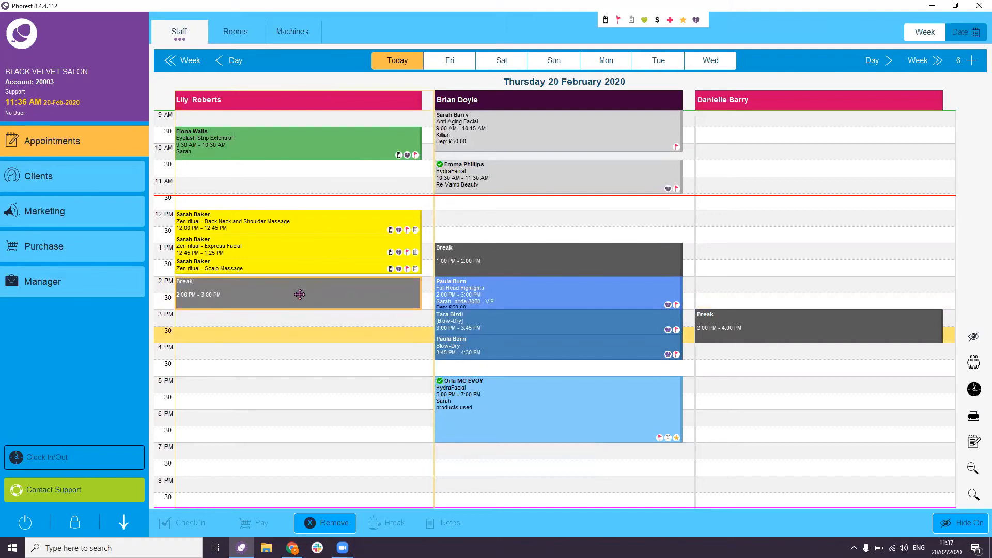
key("ctrl")
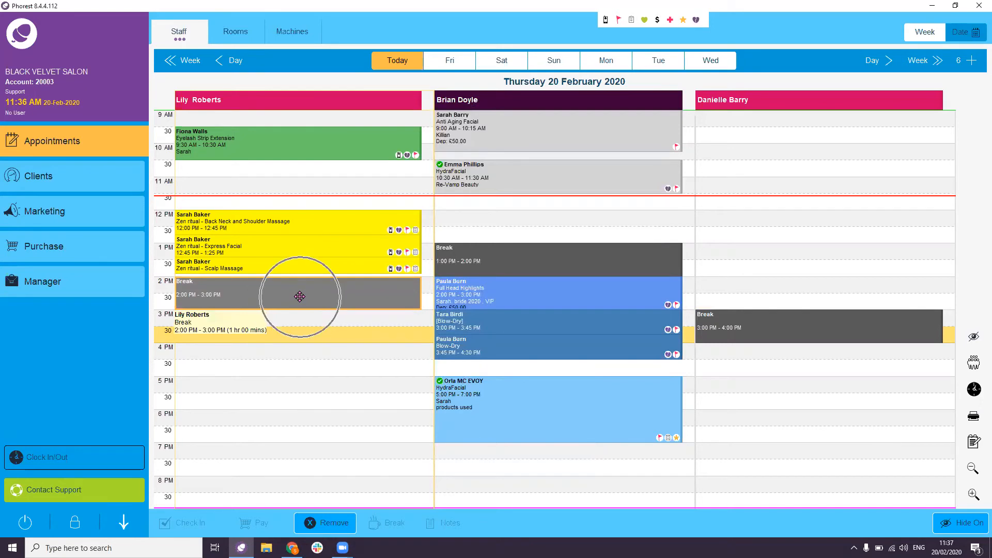
left_click(325, 518)
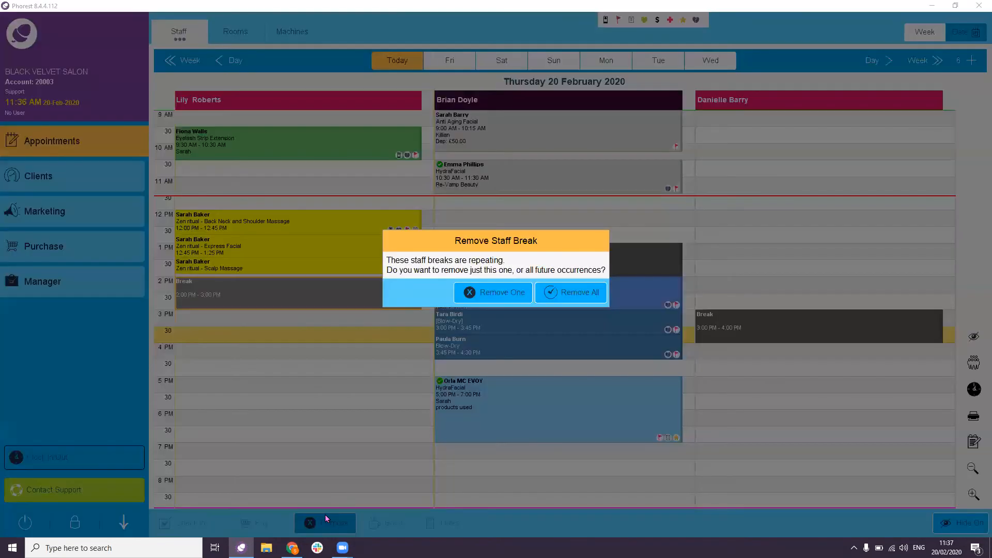
left_click(493, 296)
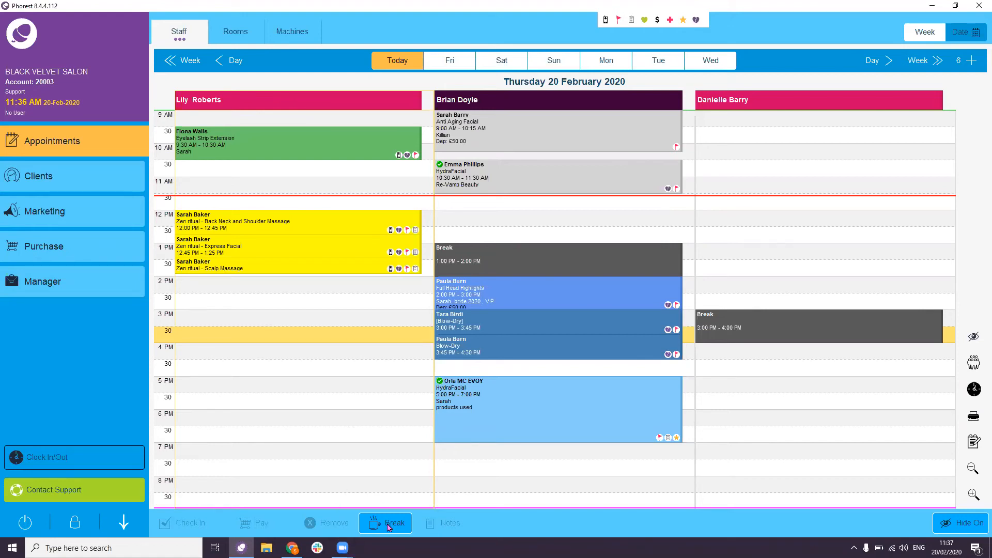
- Add a paid 120-minute 'Reception Cover' break at 6 PM for the stylist
left_click(251, 421)
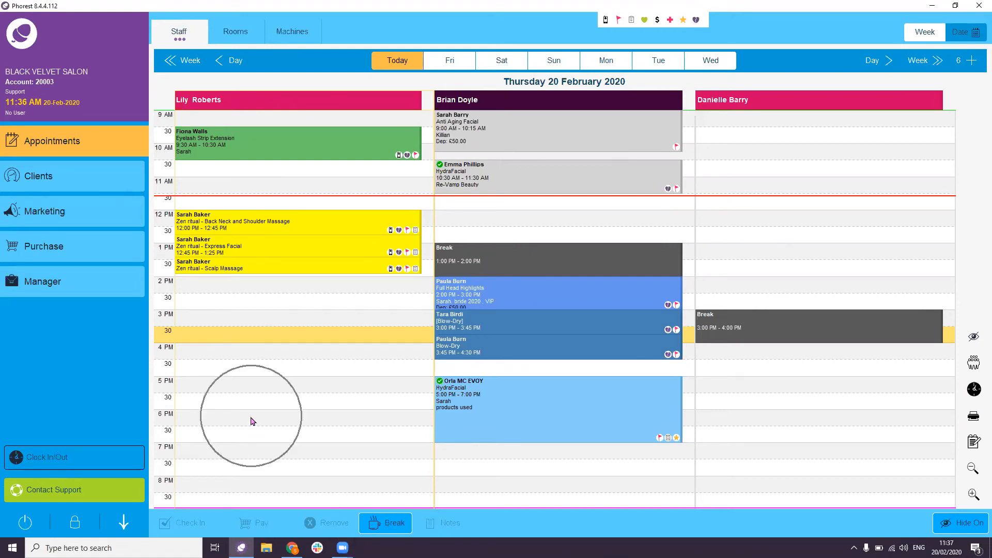
left_click(380, 524)
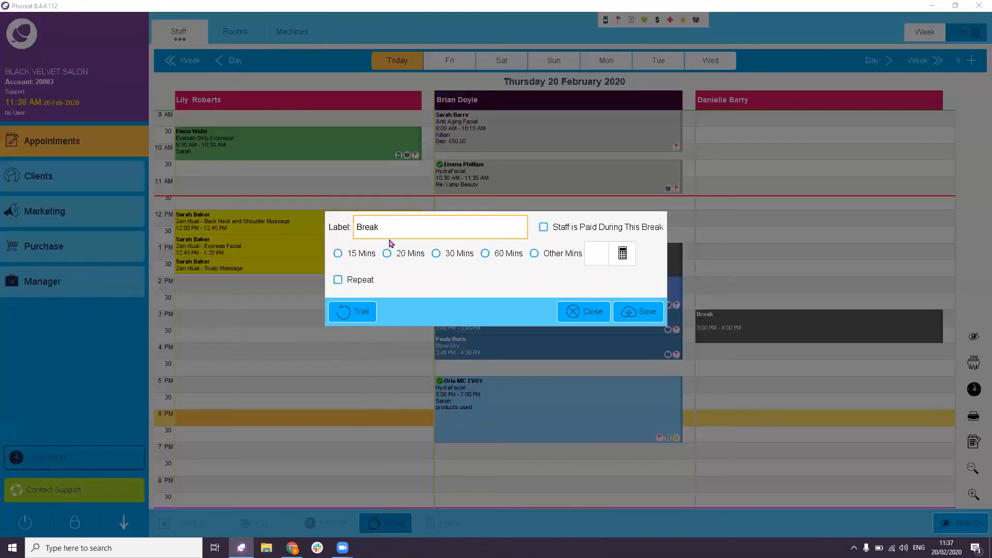
key("BackSpace")
key("BackSpace")
key("BackSpace")
key("BackSpace")
type("REception Cover")
left_click(364, 226)
key("BackSpace")
type("e")
left_click(543, 227)
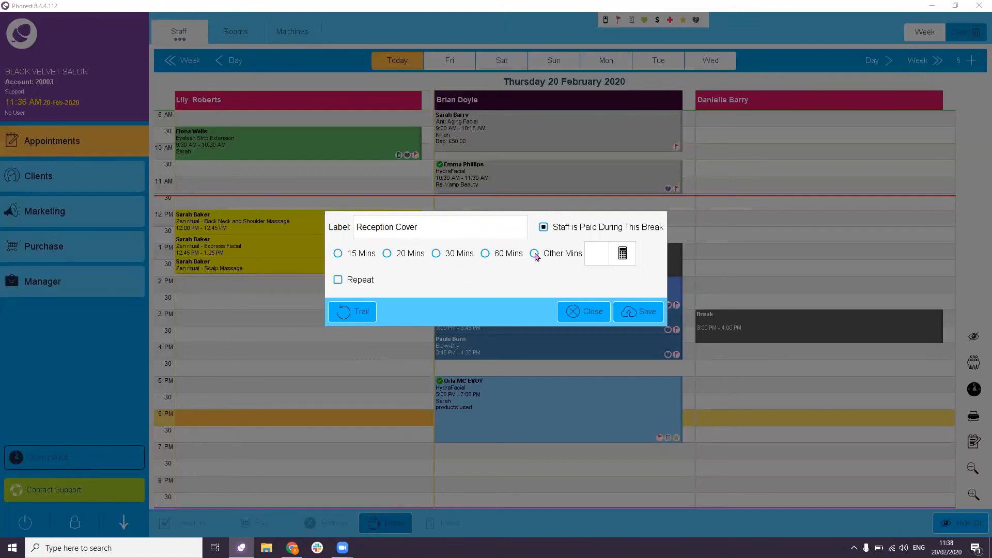
left_click(535, 254)
left_click(603, 253)
type("120")
left_click(643, 313)
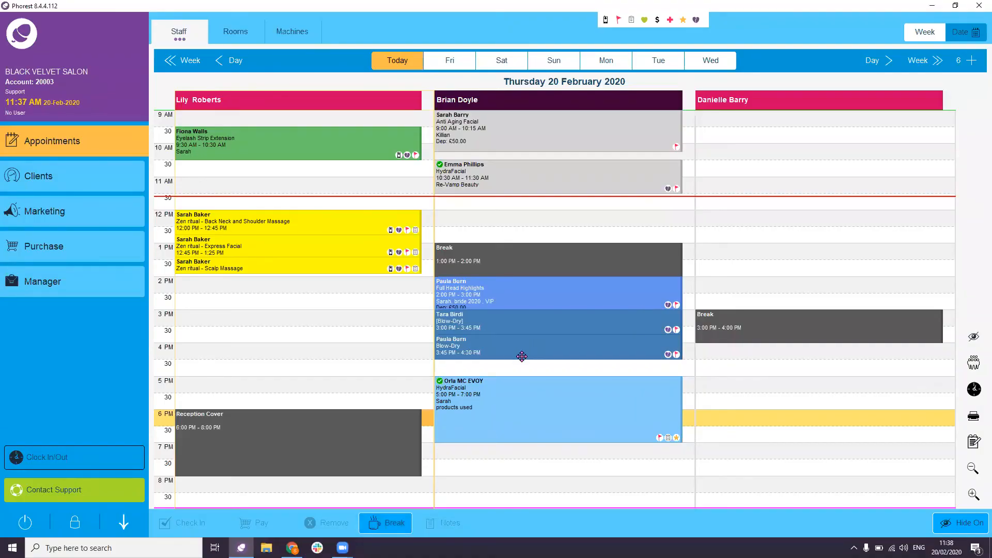
- Stretch the Reception Cover break so it ends at 8:55 PM
mouse_move(522, 357)
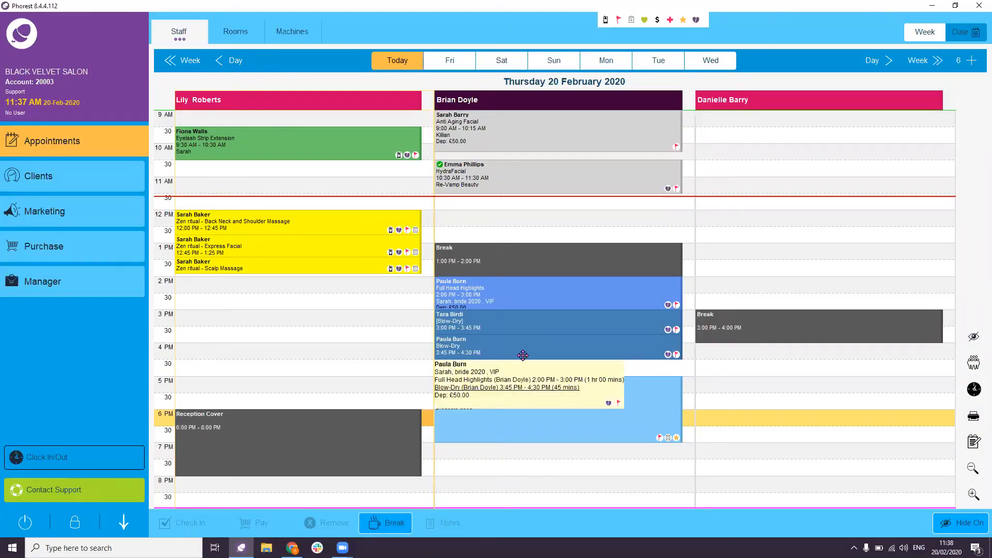
mouse_move(289, 469)
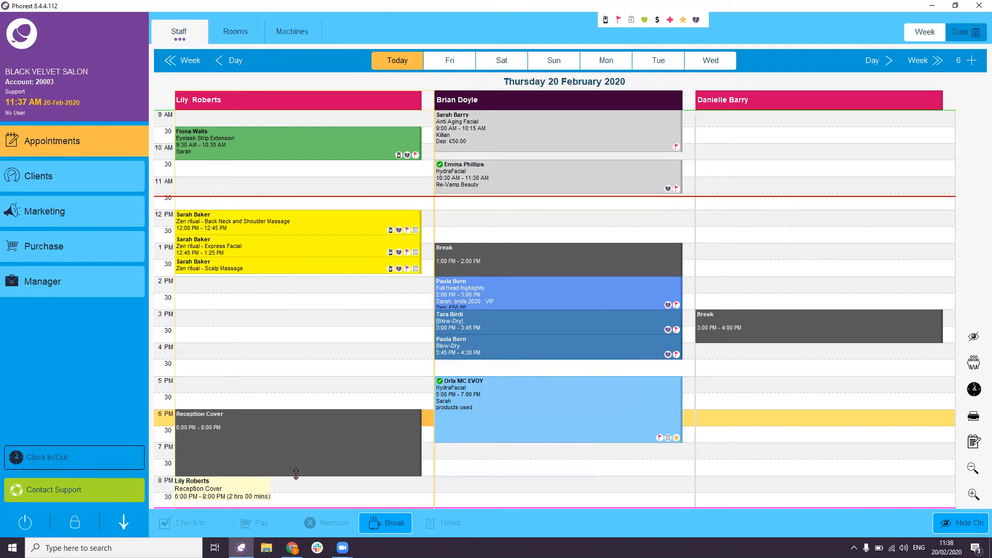
left_click_drag(295, 474, 298, 506)
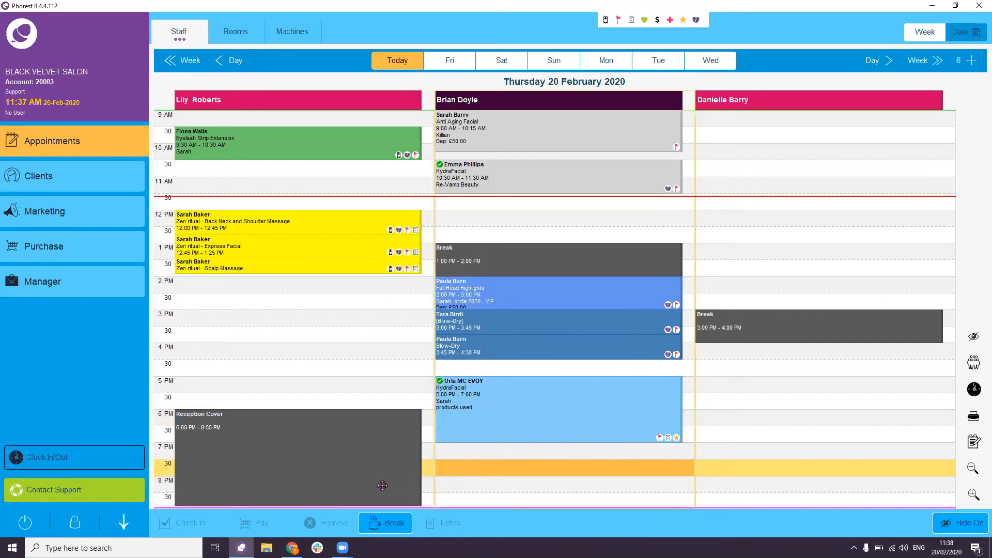
mouse_move(382, 485)
- Cancel only the 10:30 HydraFacial as a client cancellation with reason 'late'
mouse_move(556, 178)
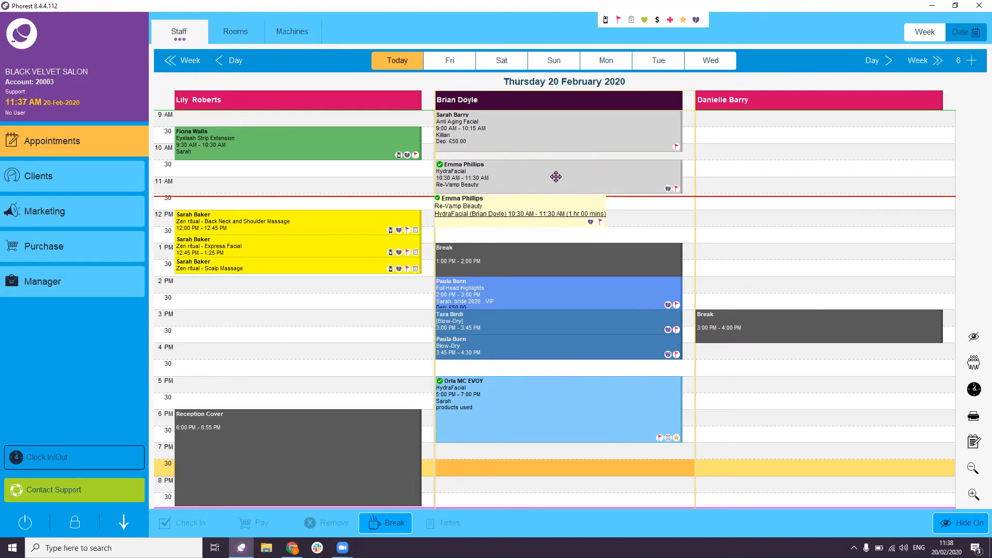
left_click(556, 178)
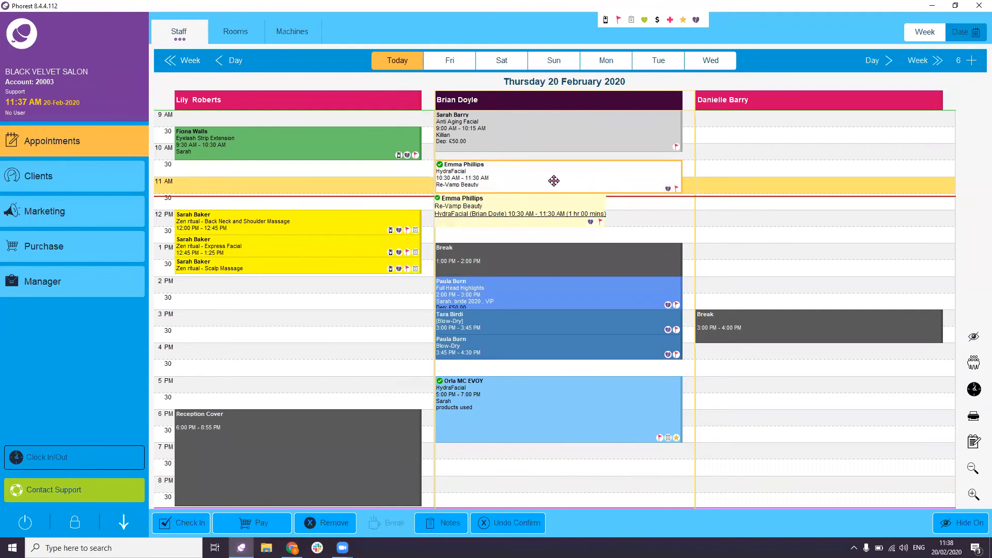
left_click(330, 525)
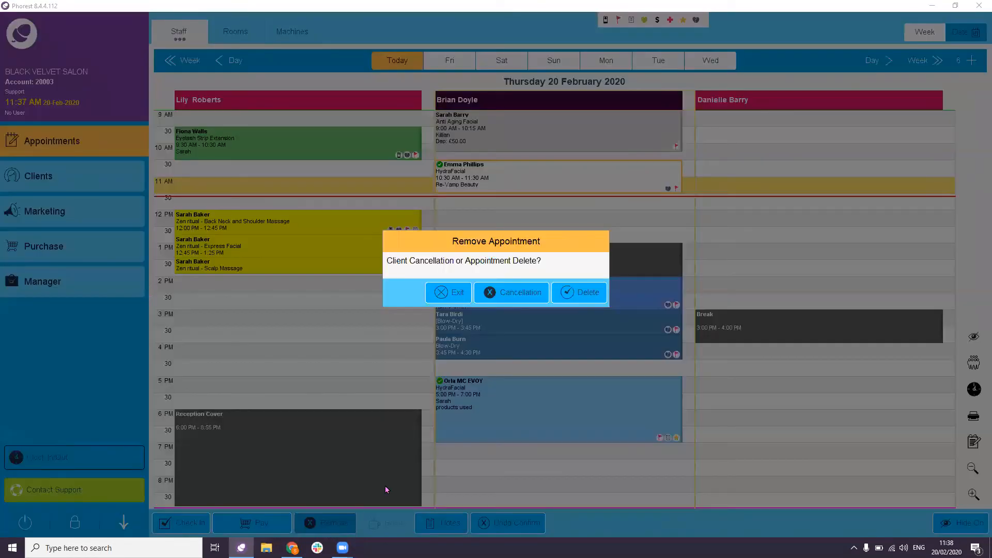
key("ctrl")
key("ctrl")
key("ctrl")
left_click(521, 296)
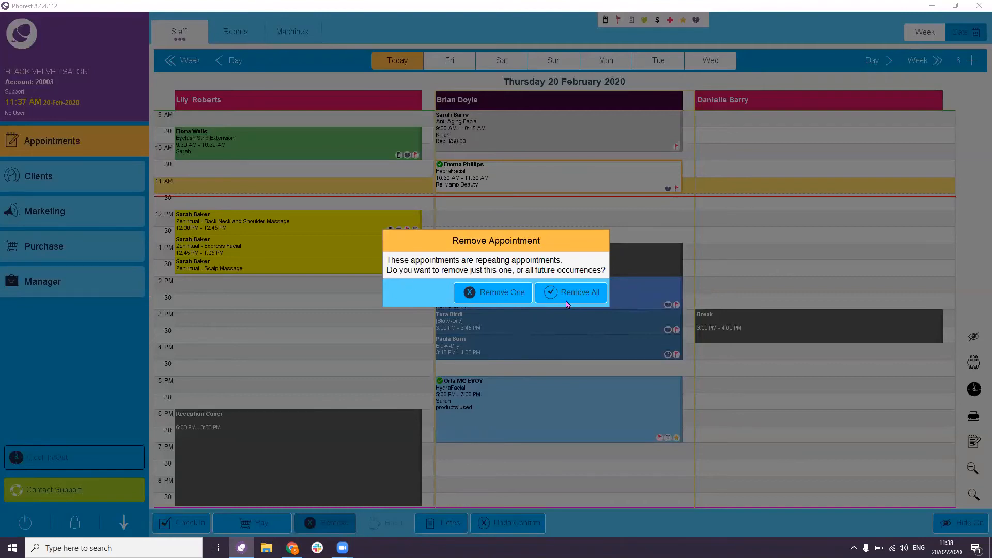
left_click(501, 299)
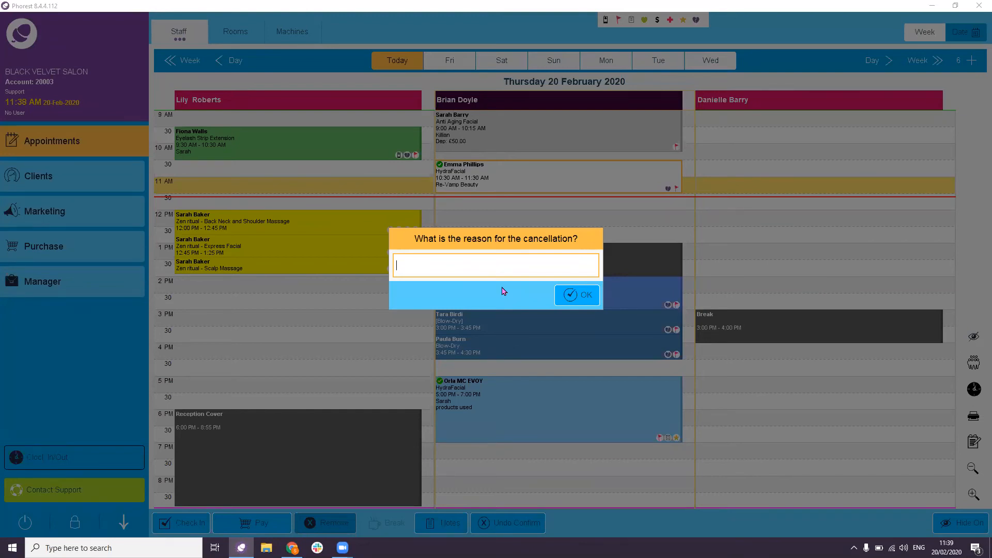
type("late notice sick")
left_click(575, 292)
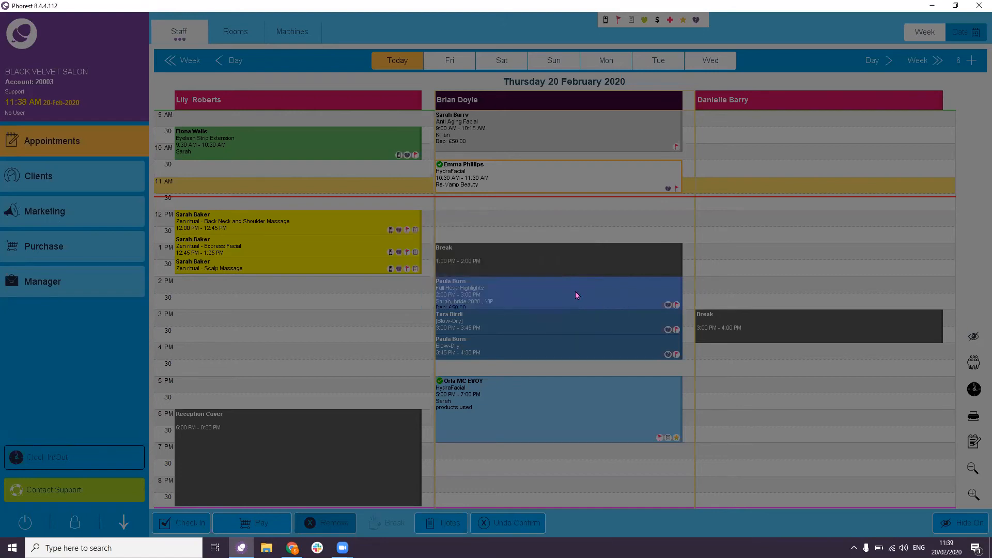
left_click(559, 187)
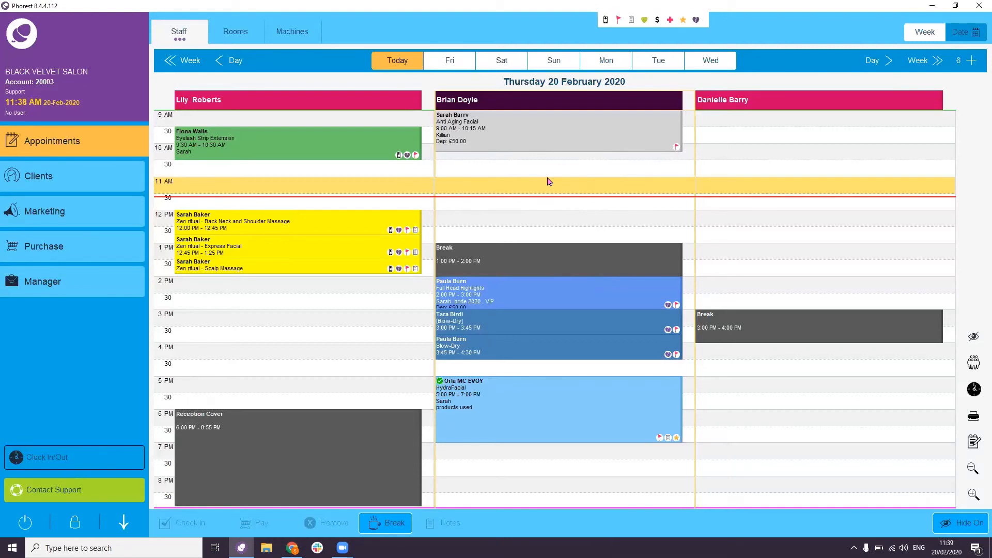
- Check in the 2 PM highlights and 5 PM HydraFacial clients, then check out the 12:00 Zen ritual
left_click(541, 302)
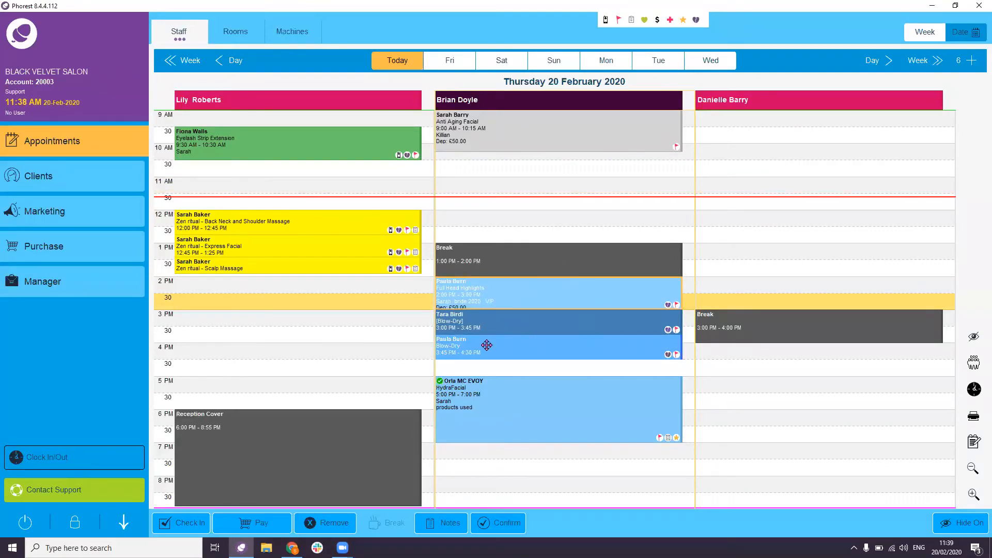
left_click(186, 523)
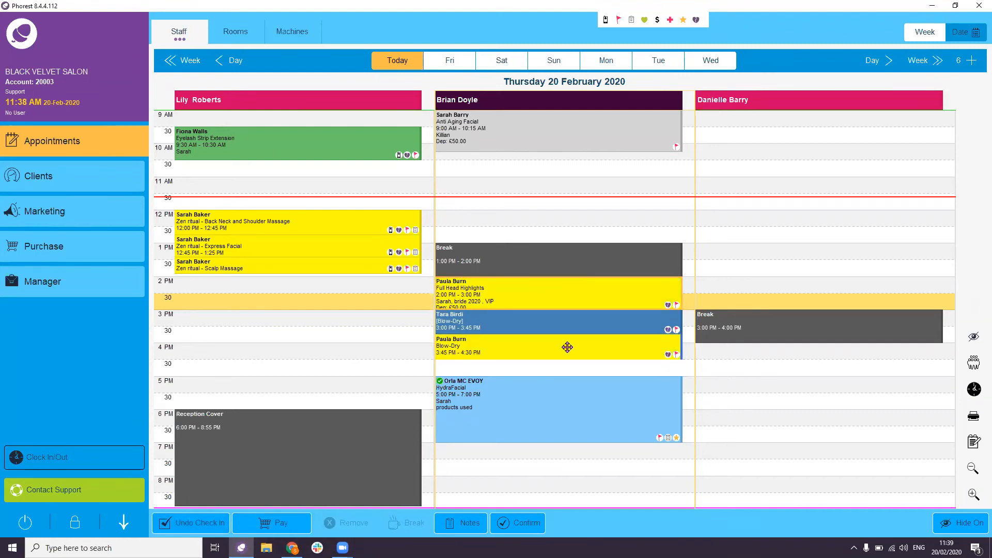
left_click(548, 419)
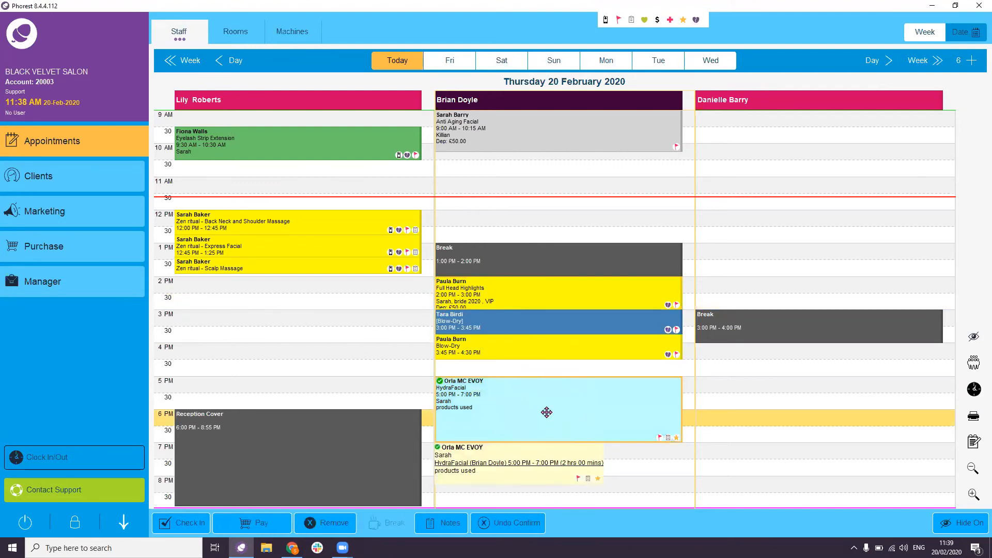
left_click(197, 523)
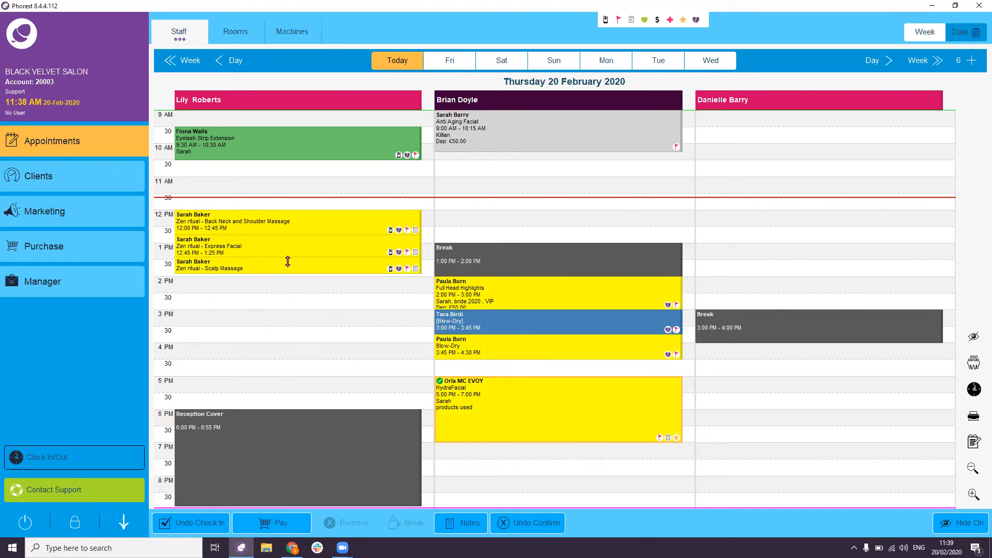
left_click(295, 227)
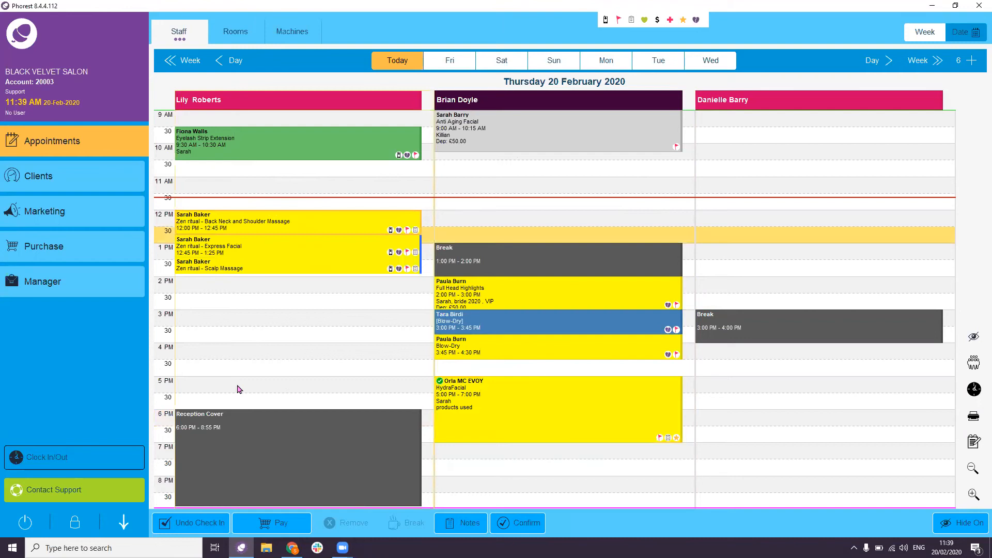
left_click(278, 523)
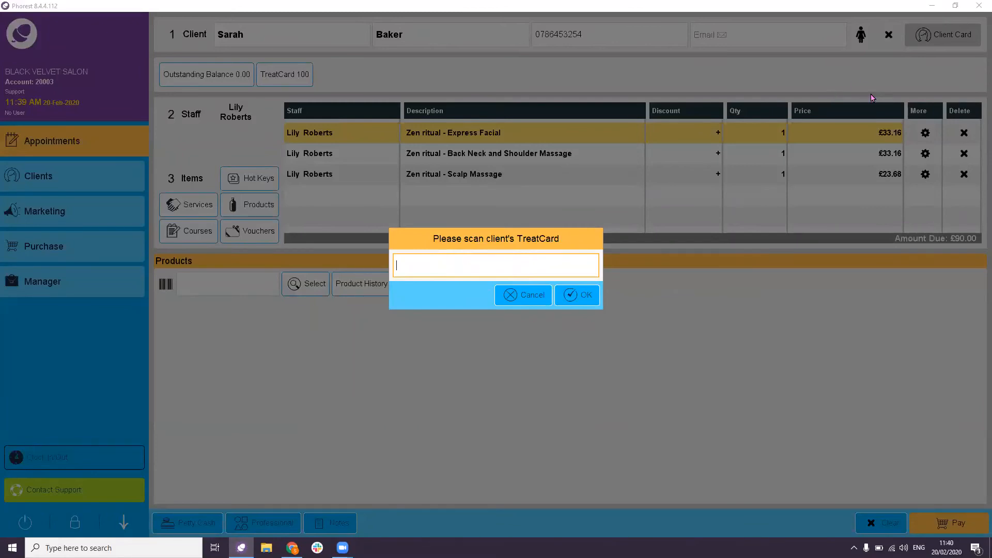
- Skip the TreatCard scan and bring up the product picker for the £90.00 sale
left_click(532, 295)
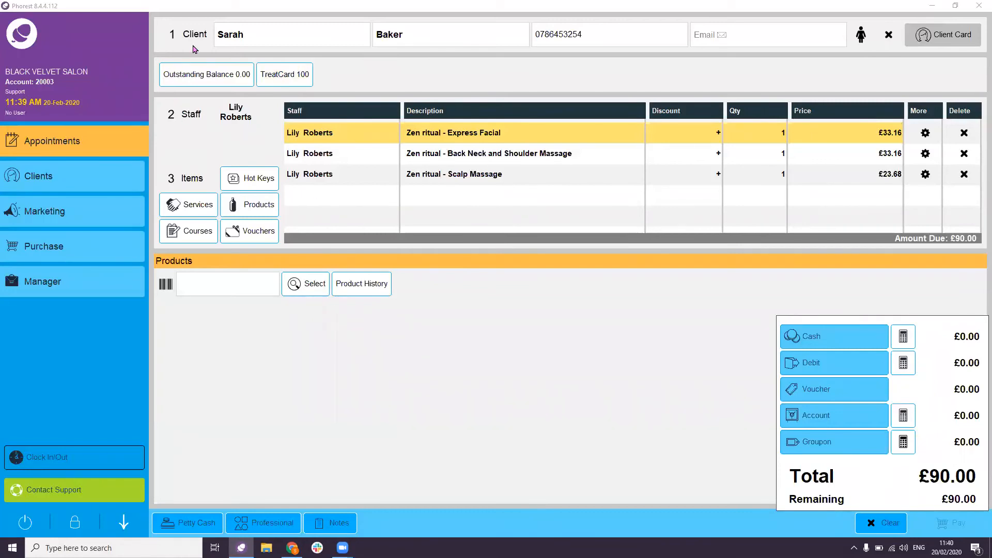
key("ctrl")
key("ctrl")
left_click(260, 290)
left_click(454, 197)
- Add two Gentle Foaming Cleansers and the Gentle Peeling Smooth Away Cream from Retail
left_click(302, 286)
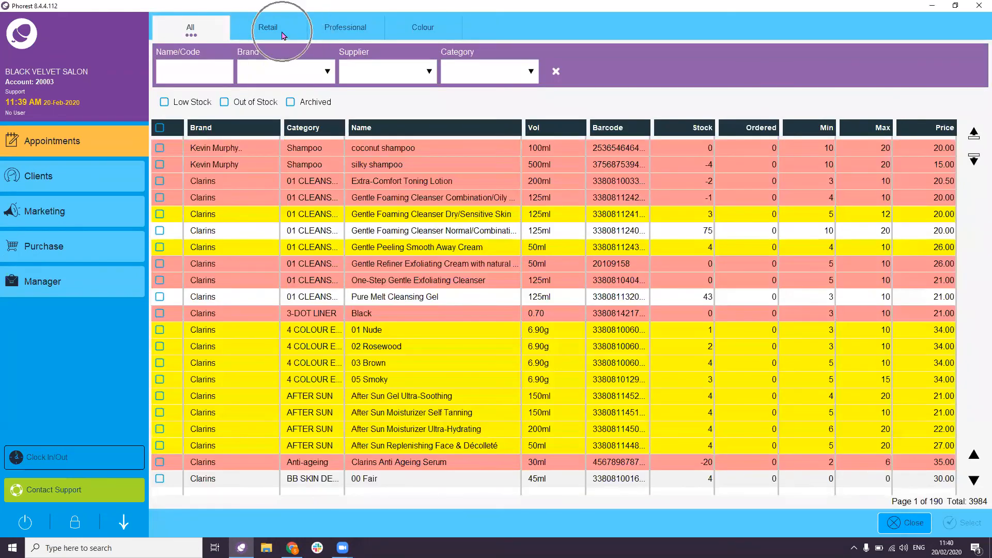
left_click(283, 35)
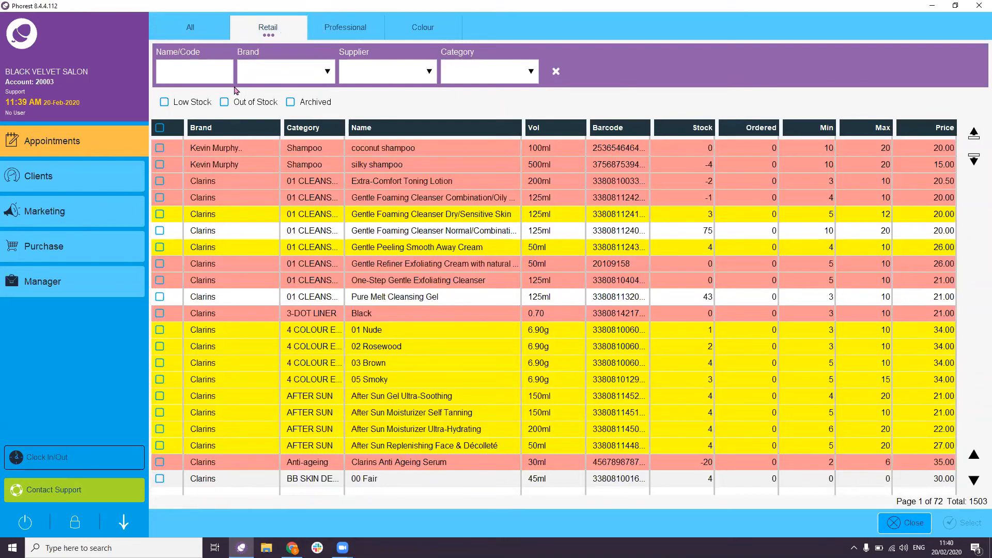
left_click(160, 214)
left_click(160, 230)
left_click(164, 245)
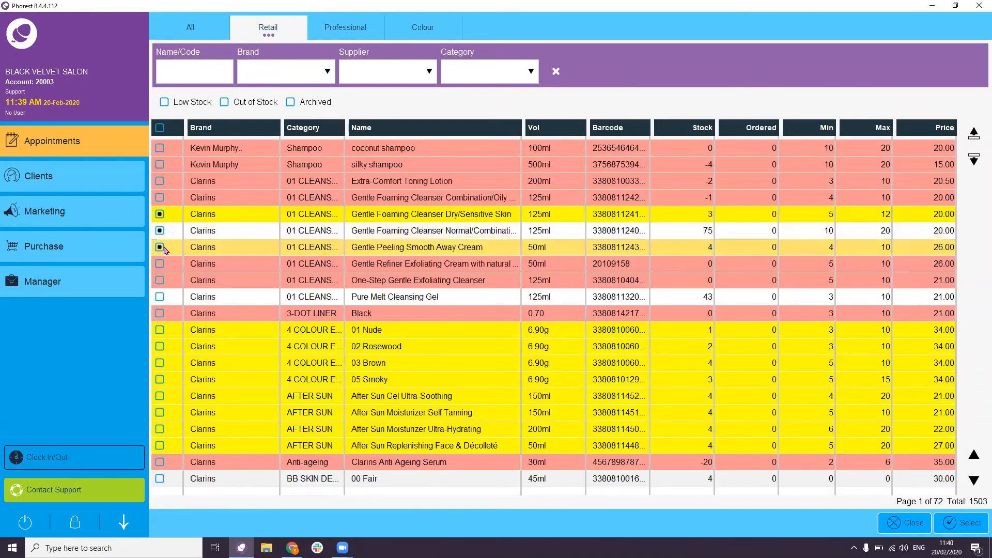
left_click(943, 519)
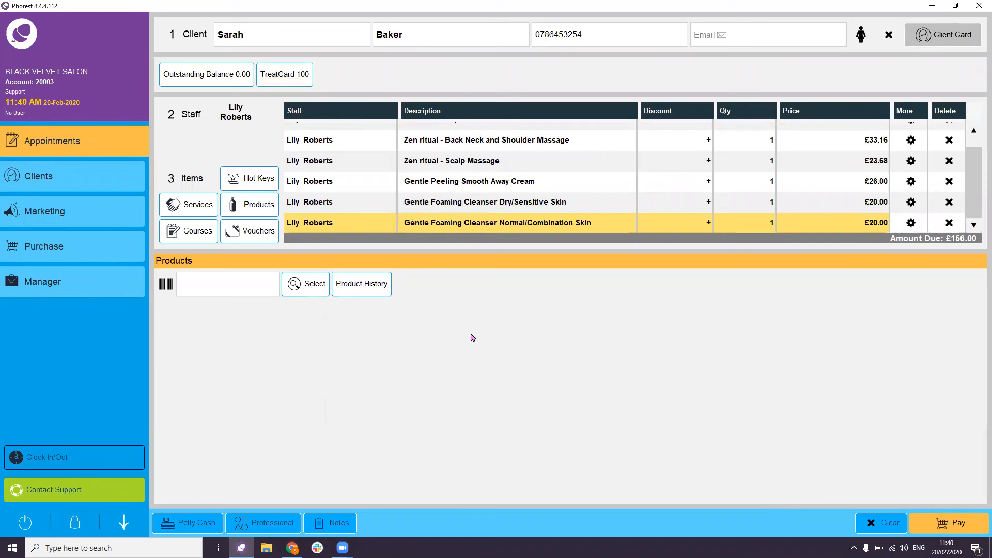
- Take the full £156.00 in cash, skipping the TreatCard scan
left_click(943, 525)
left_click(520, 294)
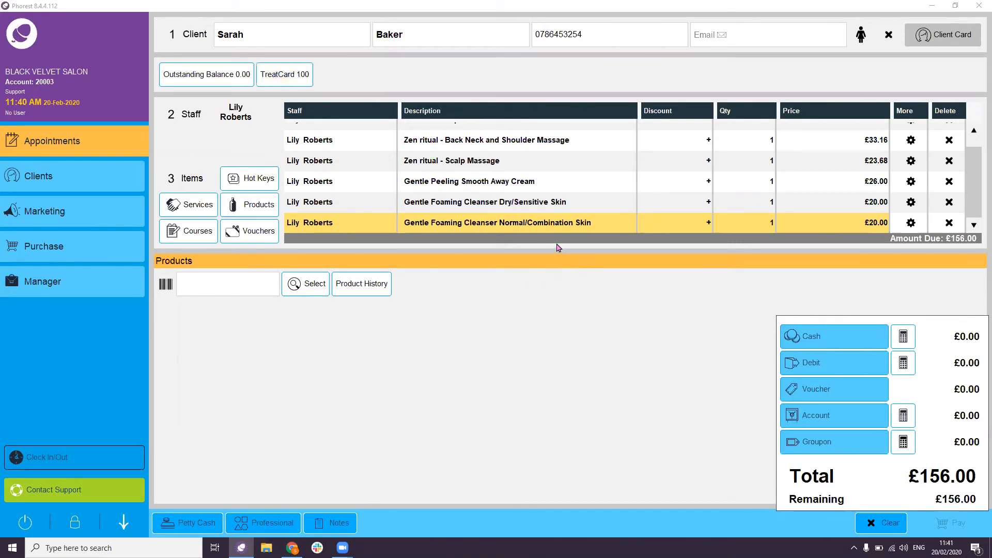
left_click(850, 342)
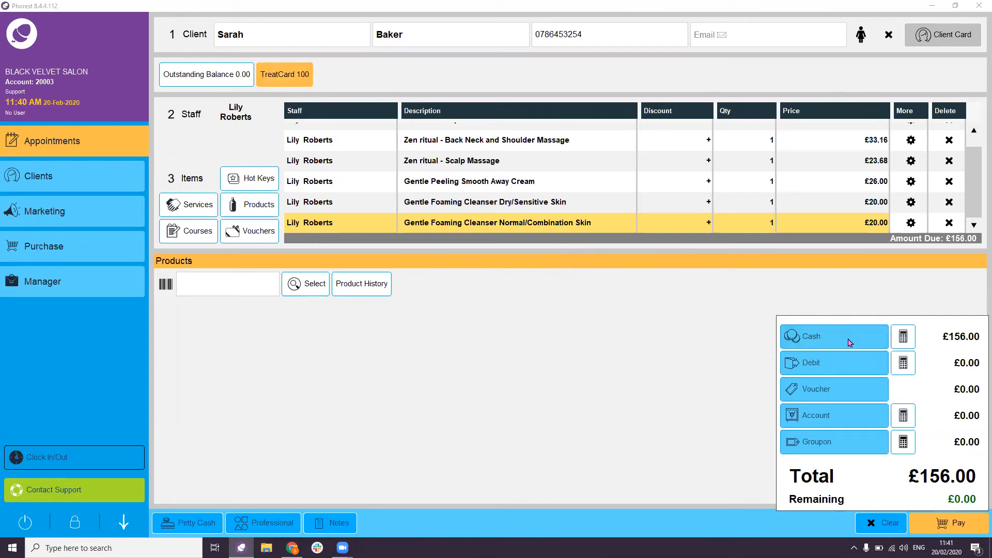
left_click(961, 519)
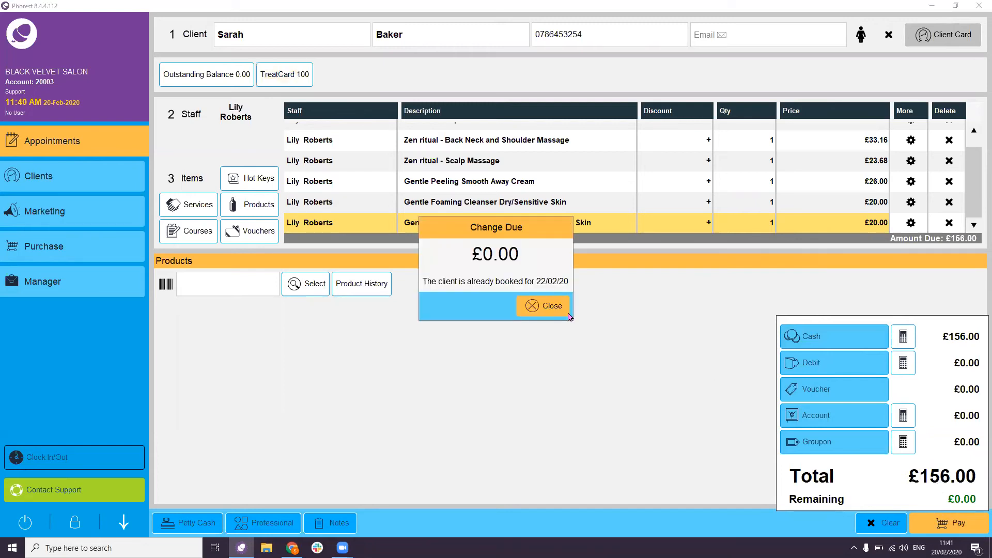
left_click(568, 314)
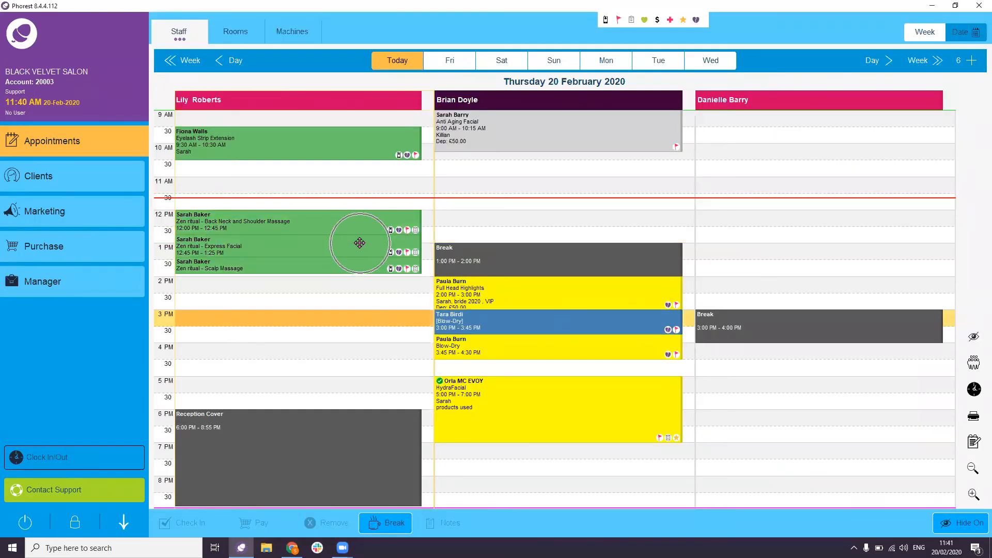
- Select the 2 PM Full Head Highlights booking on Thursday's diary
mouse_move(360, 243)
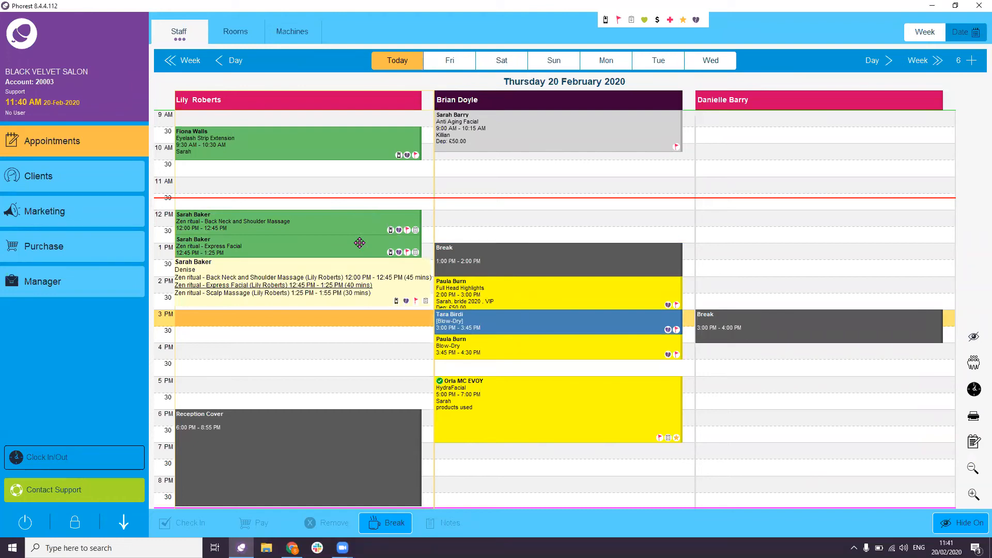
left_click(571, 296)
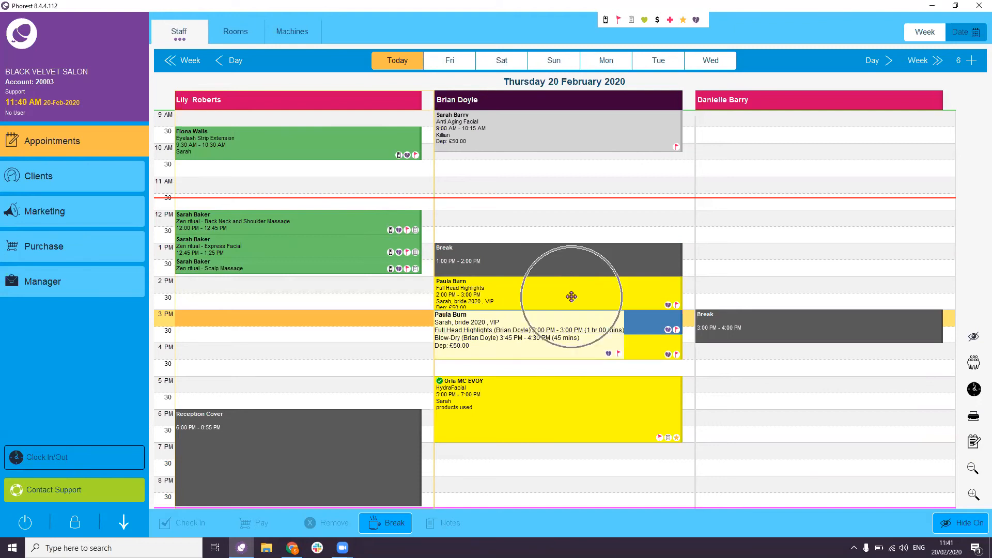
- At checkout, acknowledge the £50.00 deposit and convert the Blow-Dry into the £150 Blowdry course
left_click(272, 523)
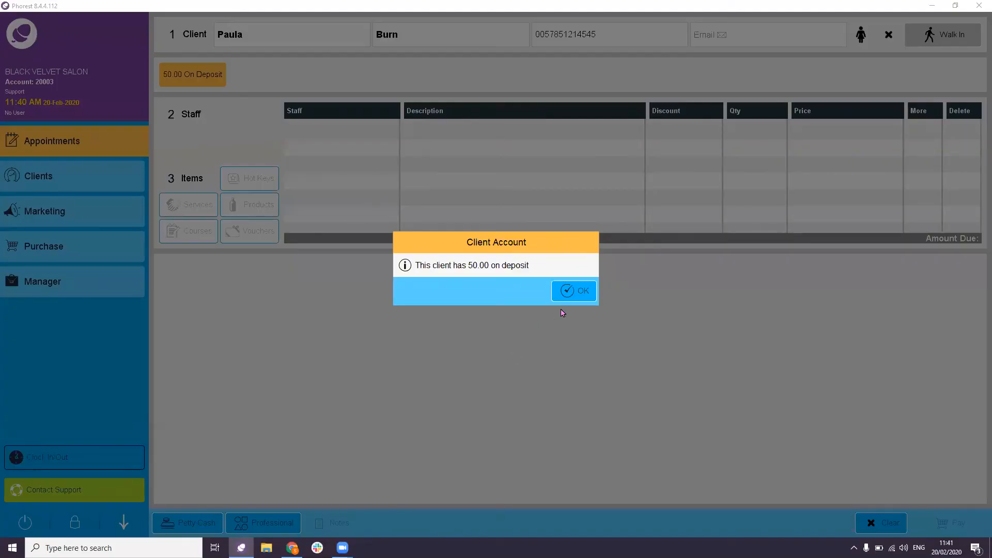
left_click(578, 298)
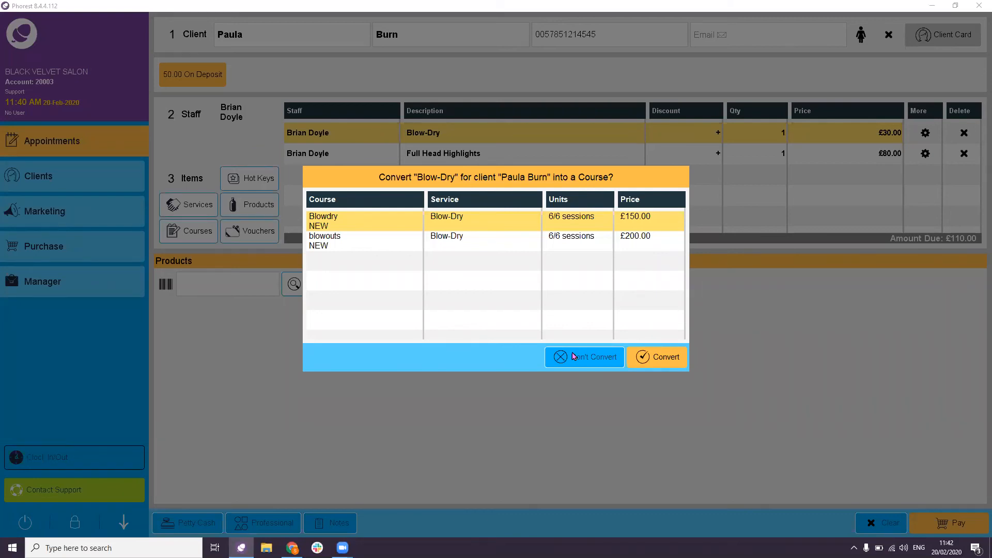
left_click(654, 358)
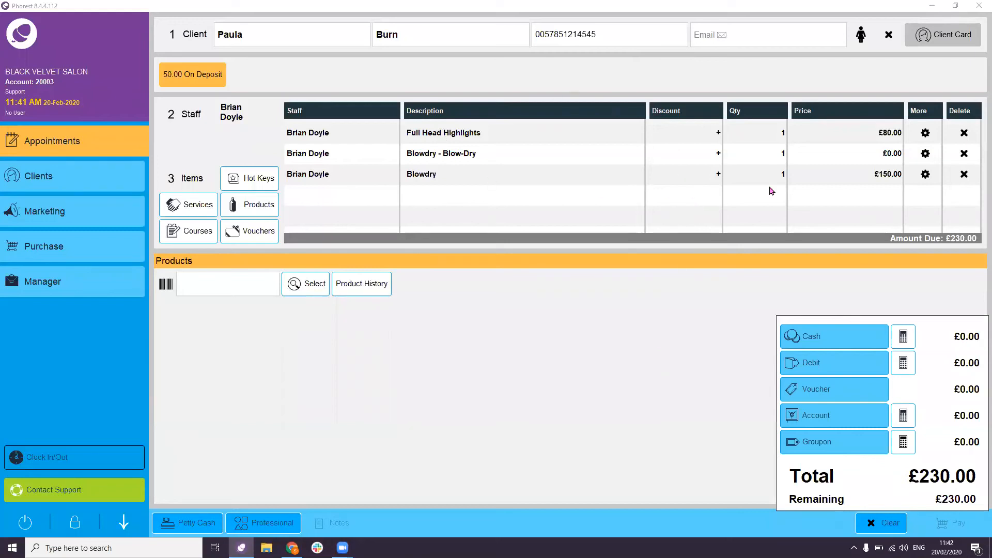
left_click(888, 187)
left_click(891, 156)
left_click(910, 367)
- Pay the £230.00 bill with £50.00 cash and £180.00 debit
left_click(904, 342)
type("50")
left_click(537, 335)
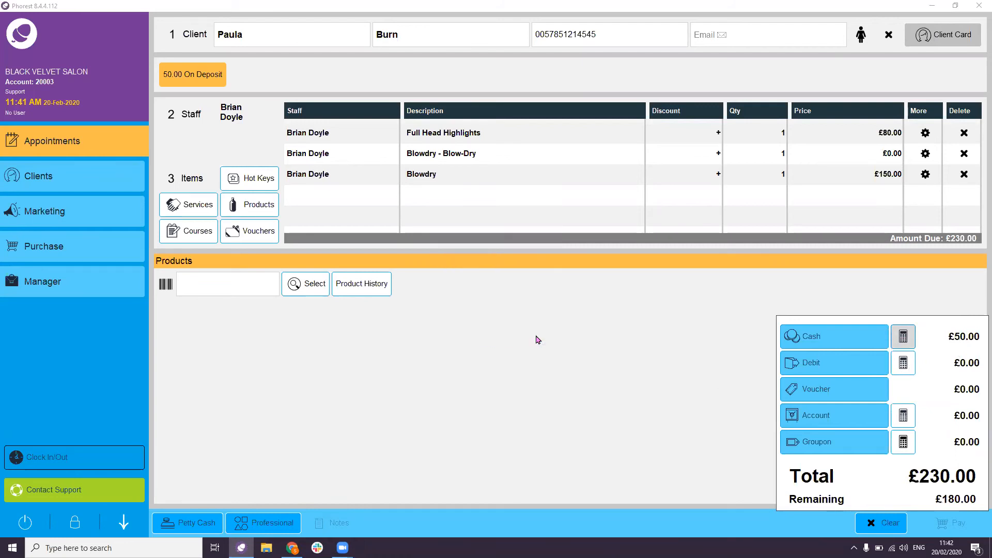
left_click(960, 509)
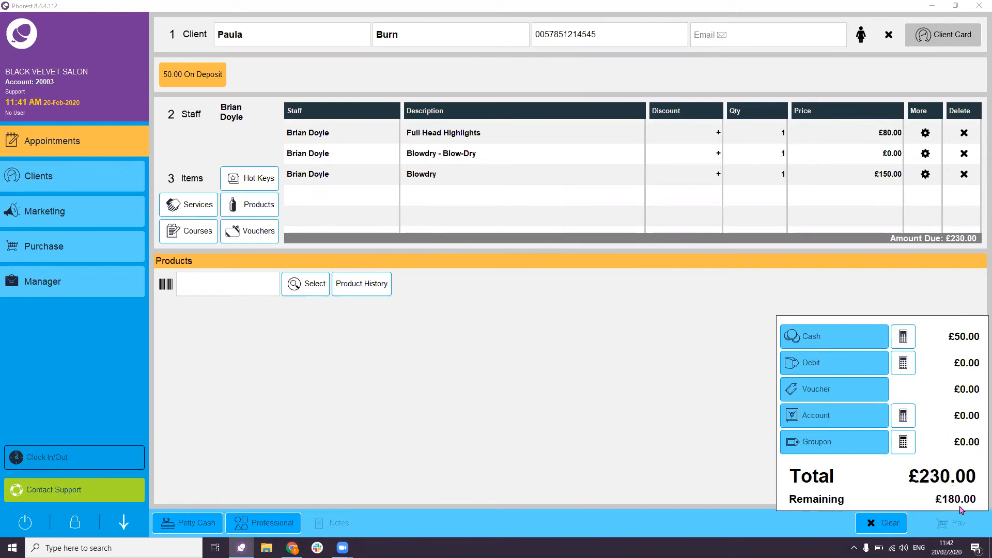
left_click(905, 366)
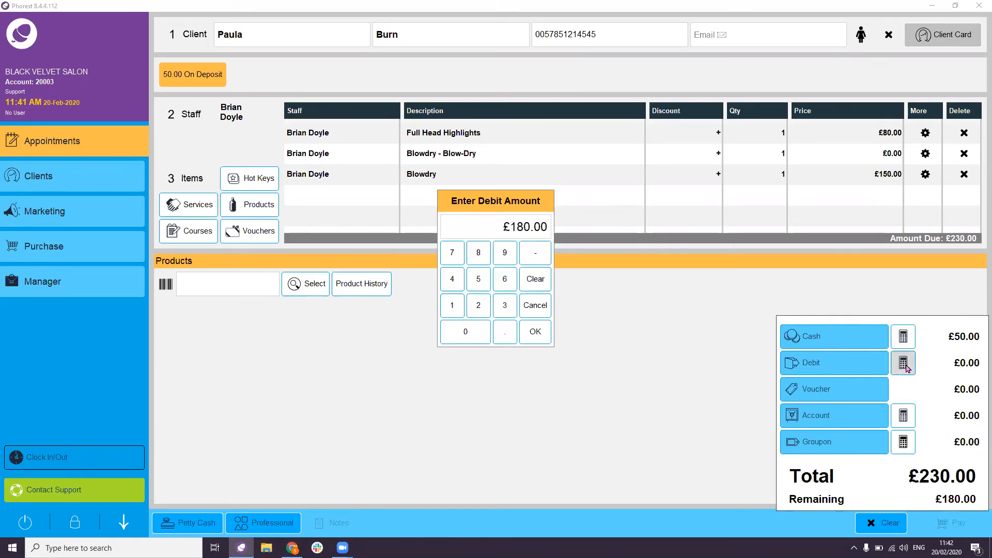
left_click(535, 333)
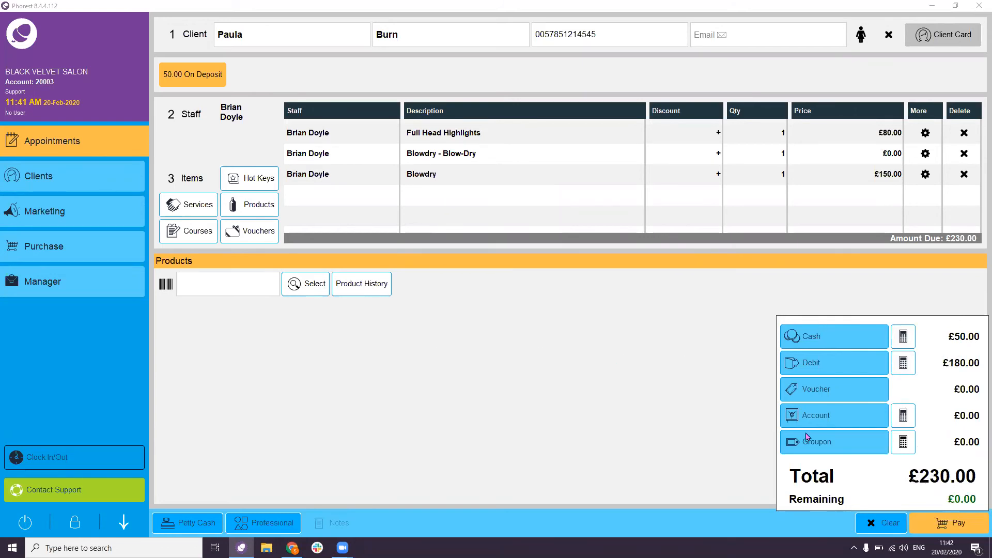
left_click(966, 527)
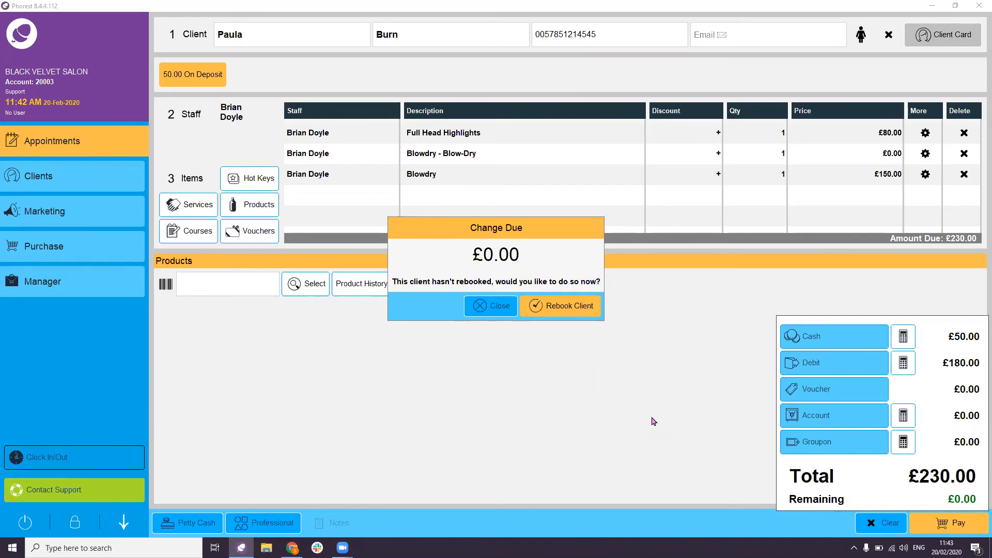
- Rebook the client six weeks ahead on Saturday 4 April at 12 PM, dismissing warnings
left_click(566, 312)
left_click(566, 311)
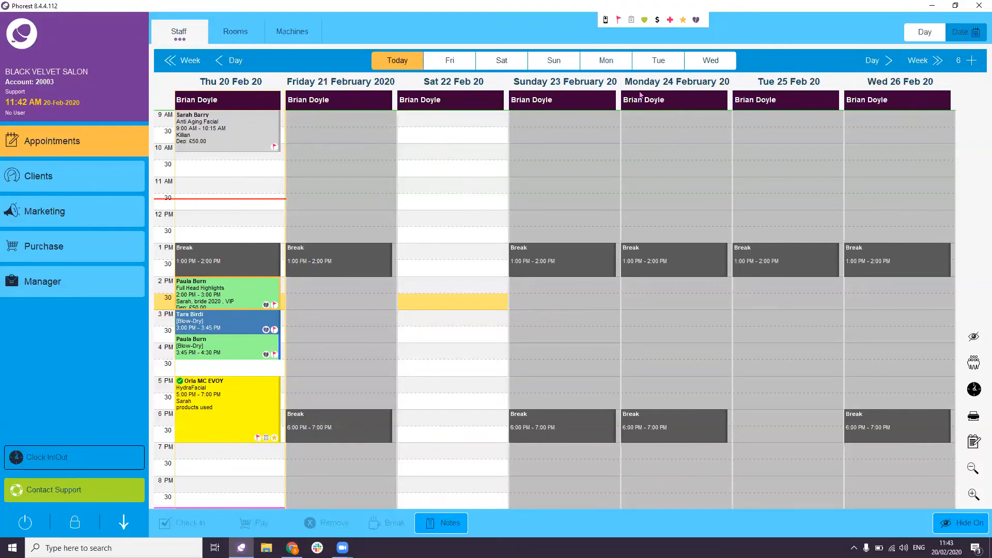
left_click(972, 62)
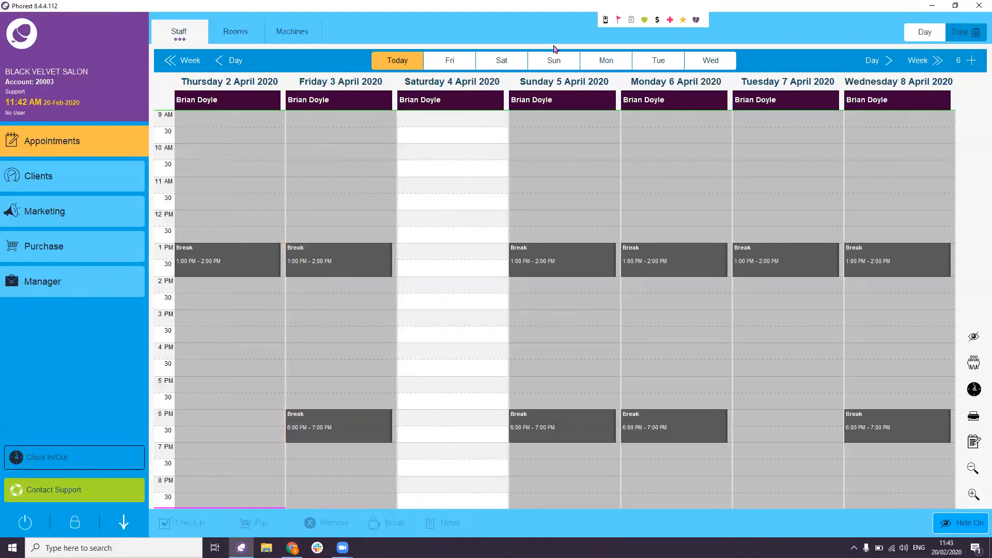
double_click(466, 216)
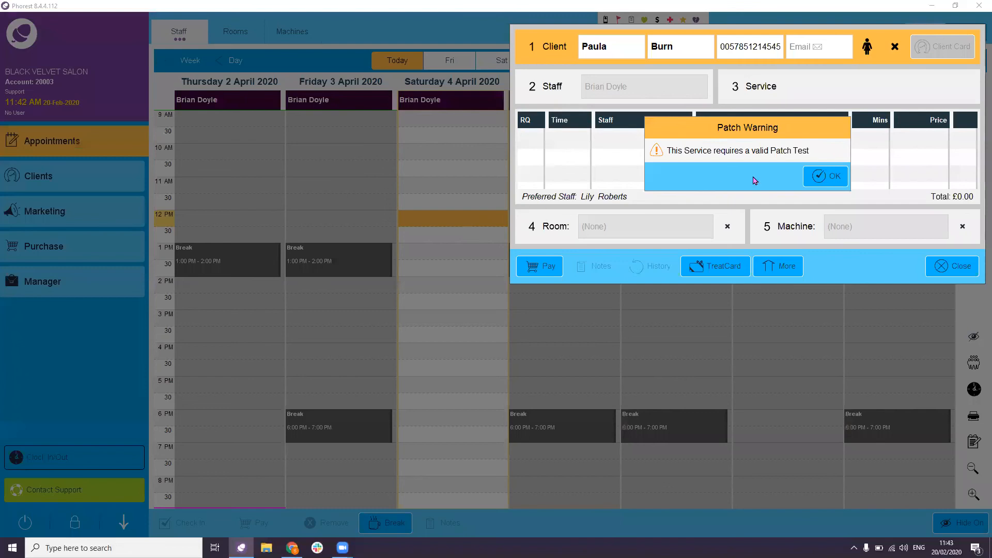
left_click(822, 176)
left_click(821, 176)
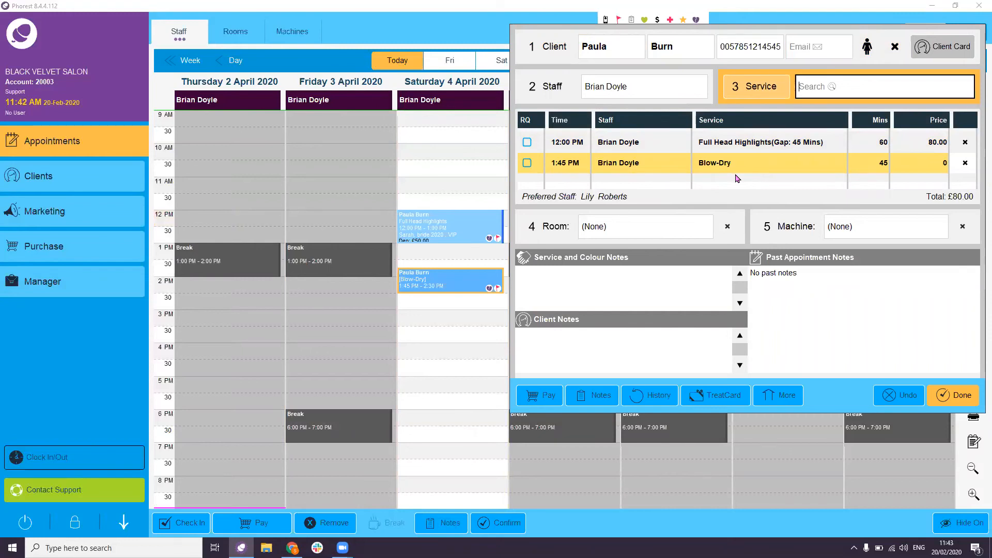
- Change Full Head Highlights to Half Head Highlights from Colour and save the rebooking
left_click(742, 143)
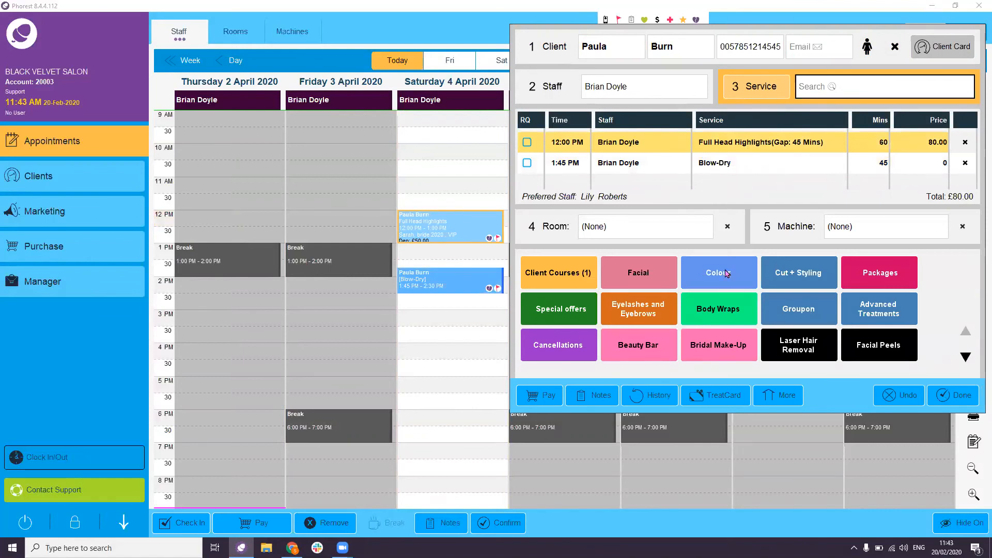
left_click(726, 273)
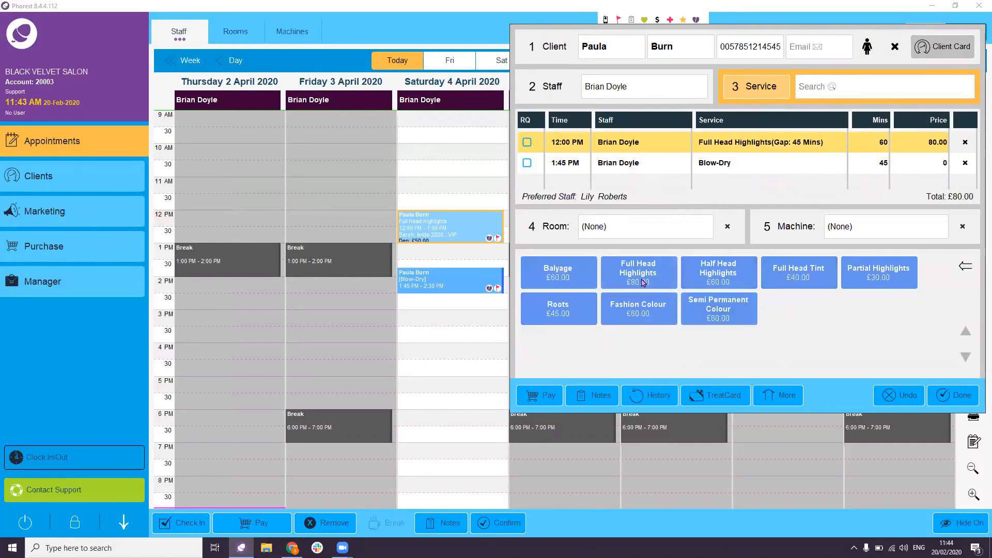
left_click(722, 279)
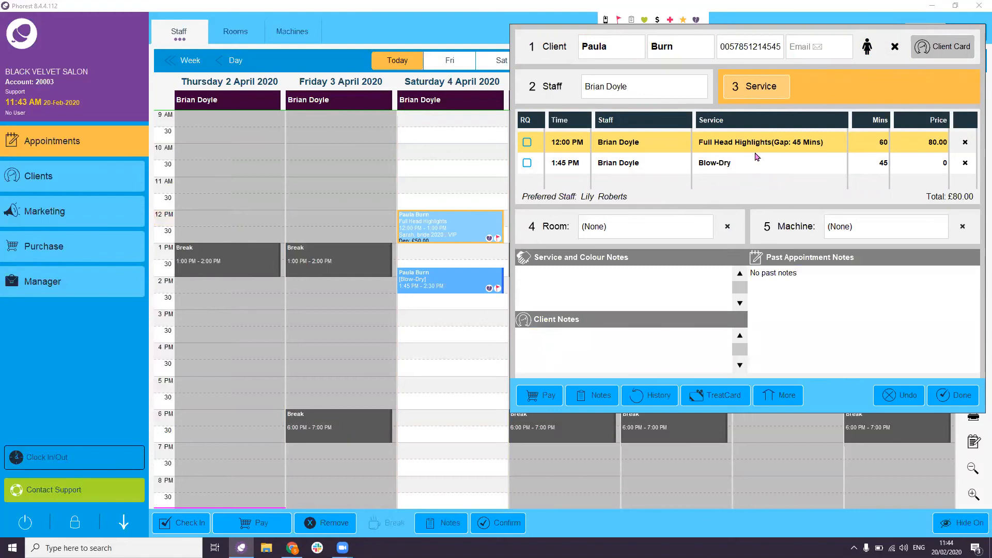
left_click(955, 394)
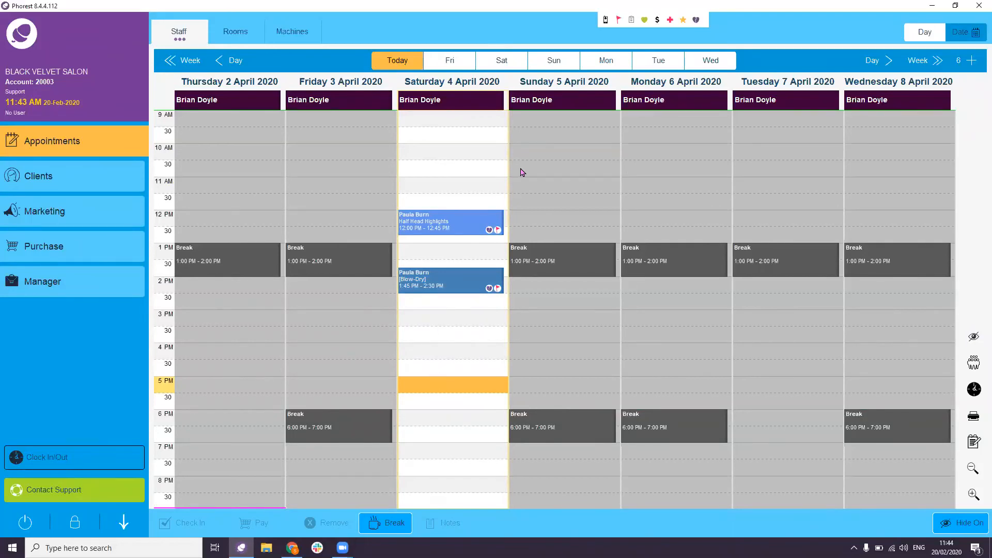
- In today's day view, open payment for the yellow £120 HydraFacial appointment
left_click(930, 36)
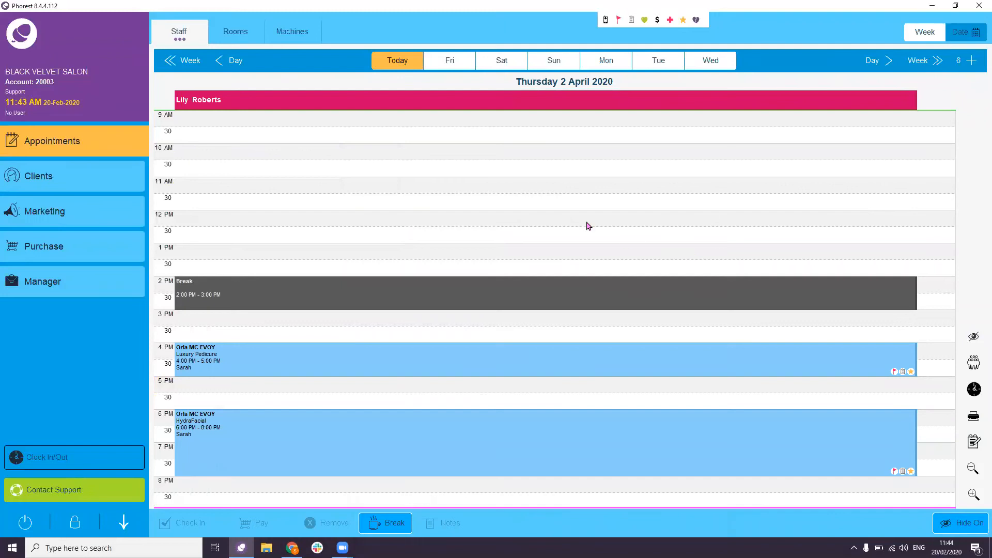
left_click(414, 61)
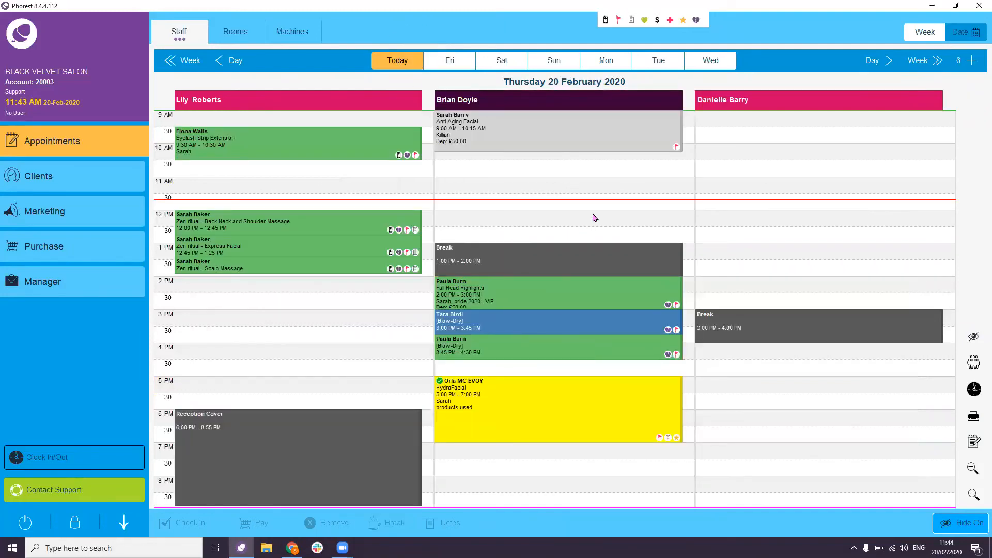
left_click(641, 209)
left_click(542, 397)
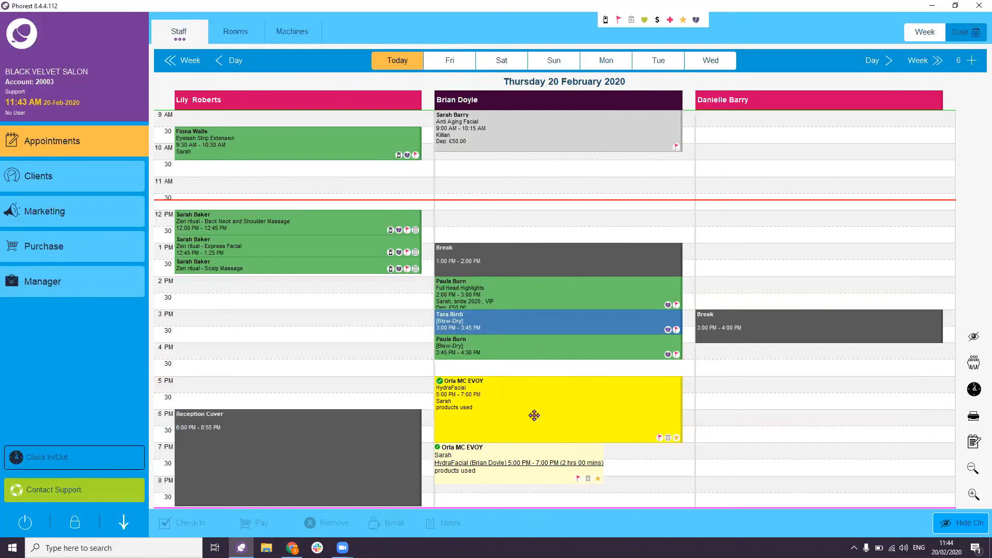
left_click(535, 406)
key("ctrl")
left_click(276, 524)
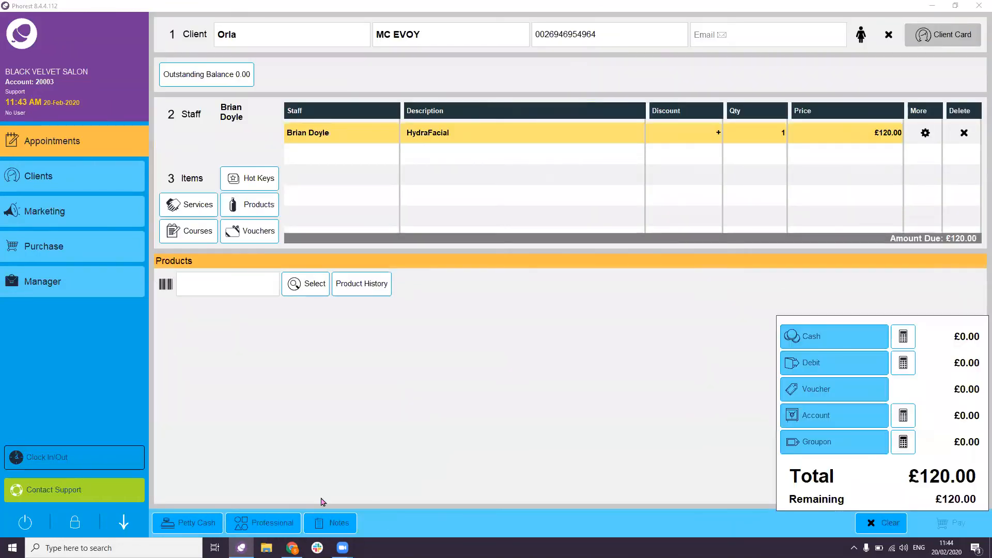
key("ctrl")
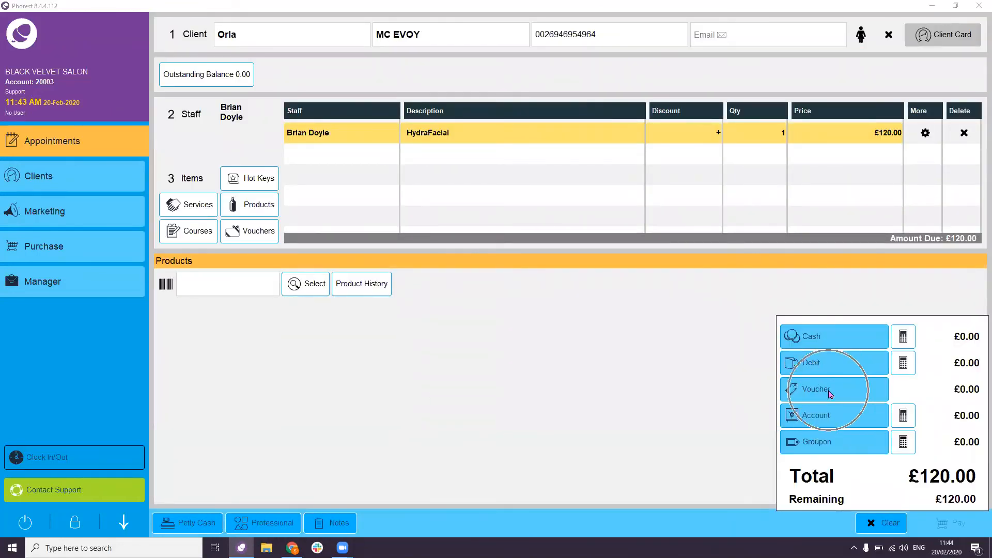
- Redeem the client's £50.00 gift voucher against the HydraFacial bill
left_click(829, 393)
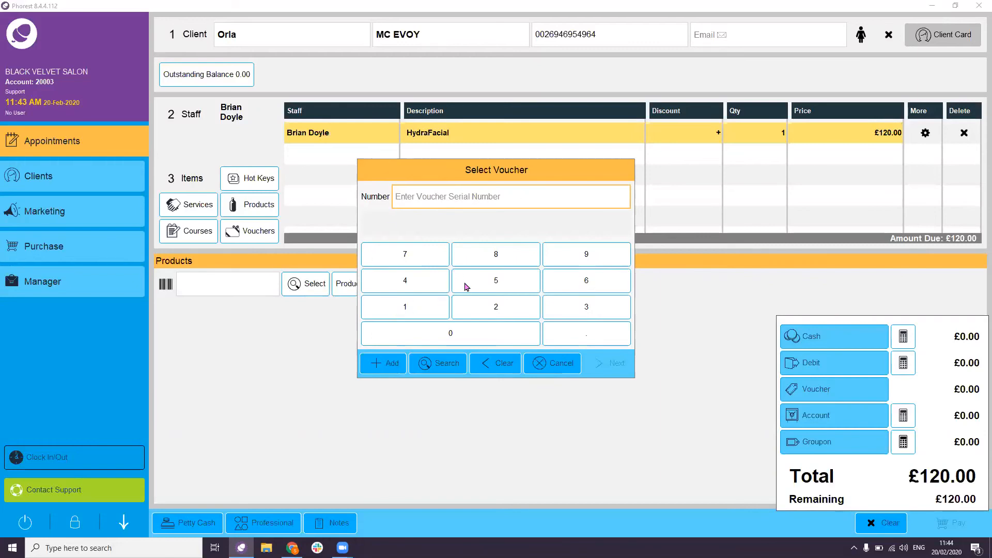
left_click(437, 364)
double_click(580, 109)
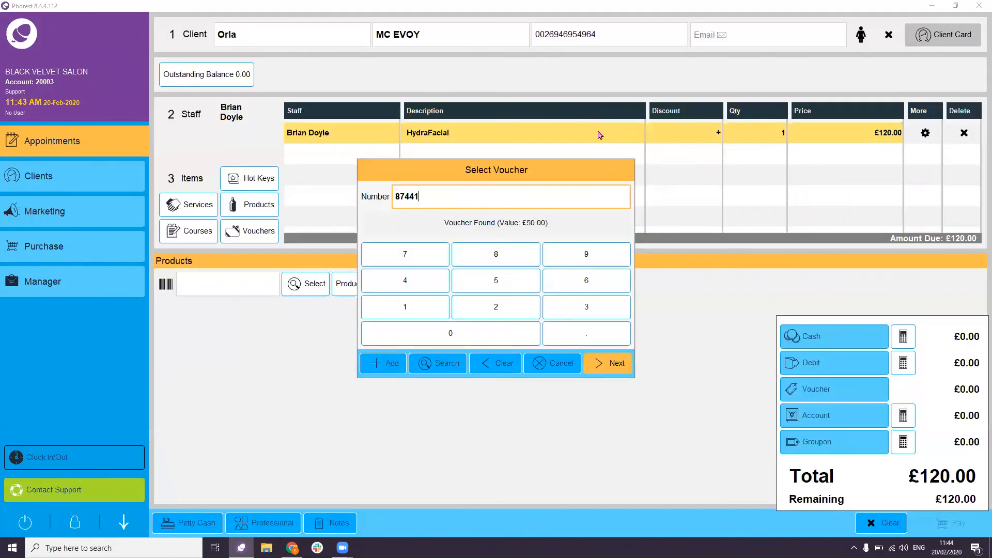
left_click(613, 370)
left_click(610, 372)
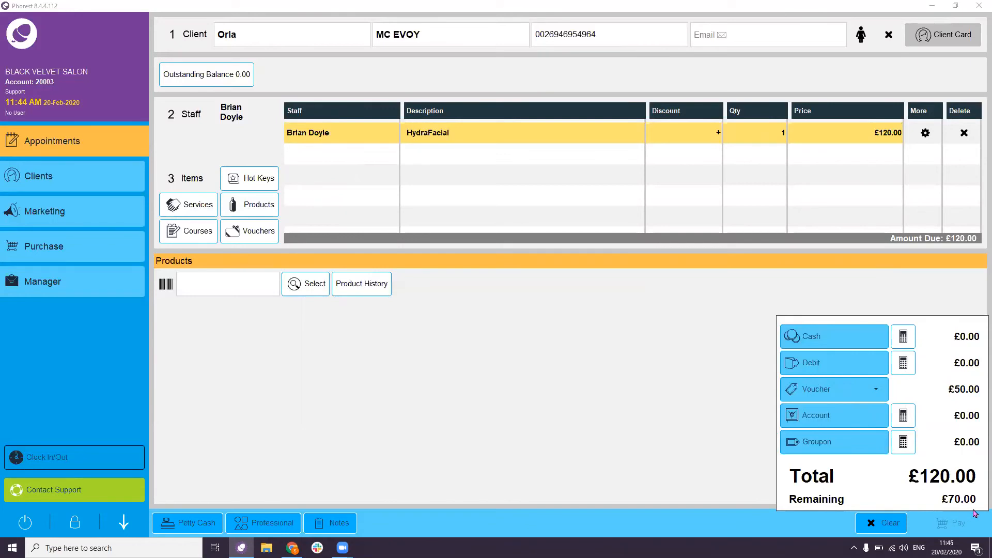
- Pay the remaining £70.00 by debit and close the change message
left_click(904, 363)
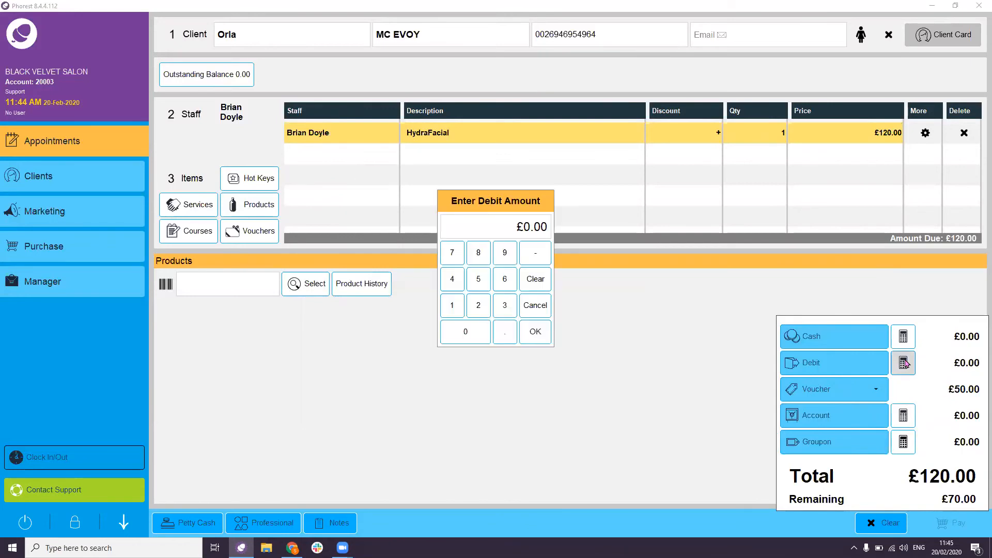
type("70")
left_click(536, 333)
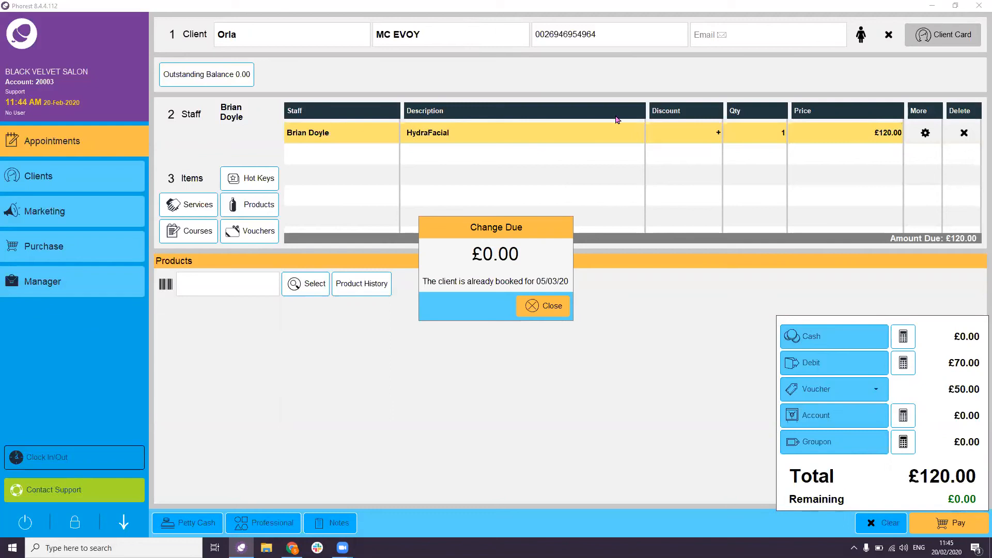
left_click(556, 306)
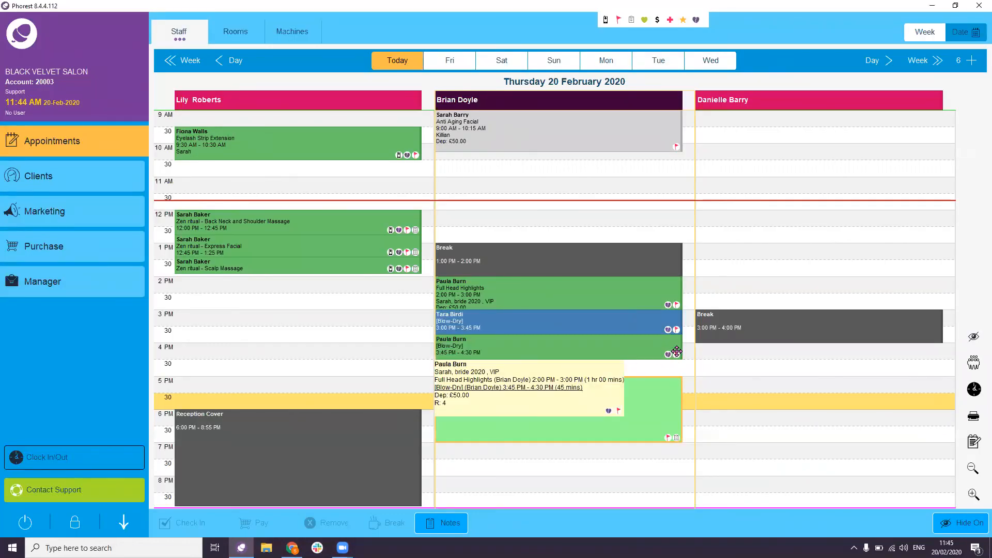
- On Friday 21 February, open checkout for the 5:30 PM Blow-Dry, skipping course conversion and TreatCard
left_click(888, 60)
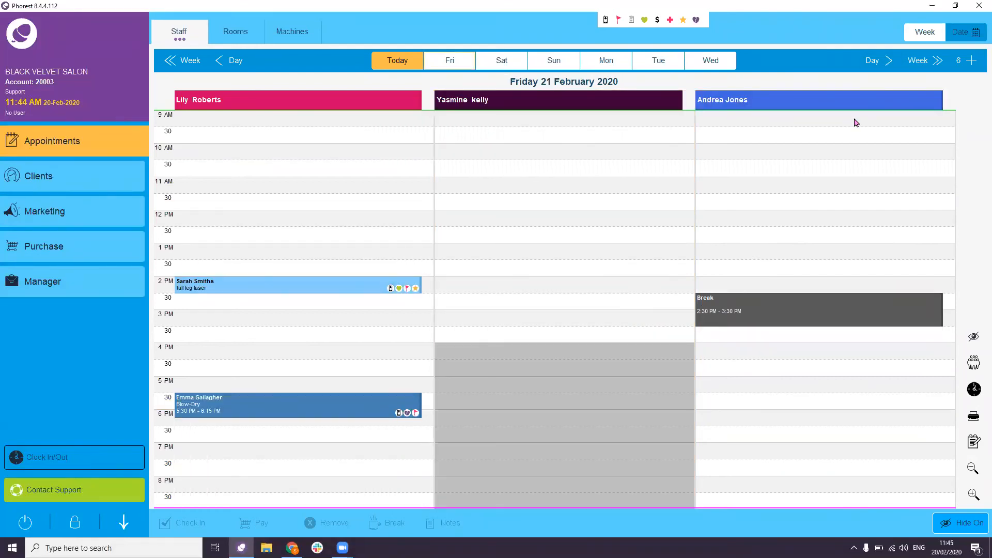
left_click(867, 61)
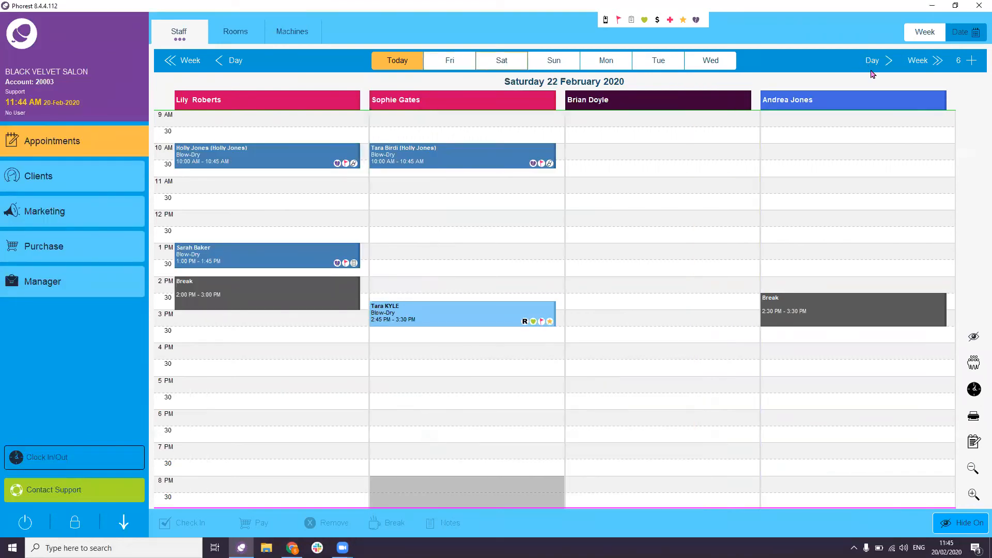
left_click(876, 67)
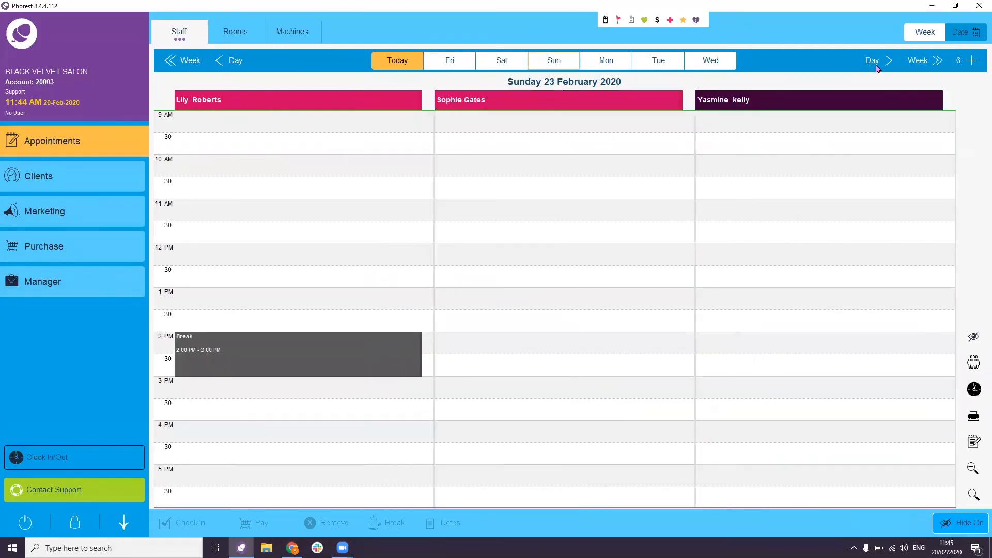
left_click(399, 61)
left_click(888, 61)
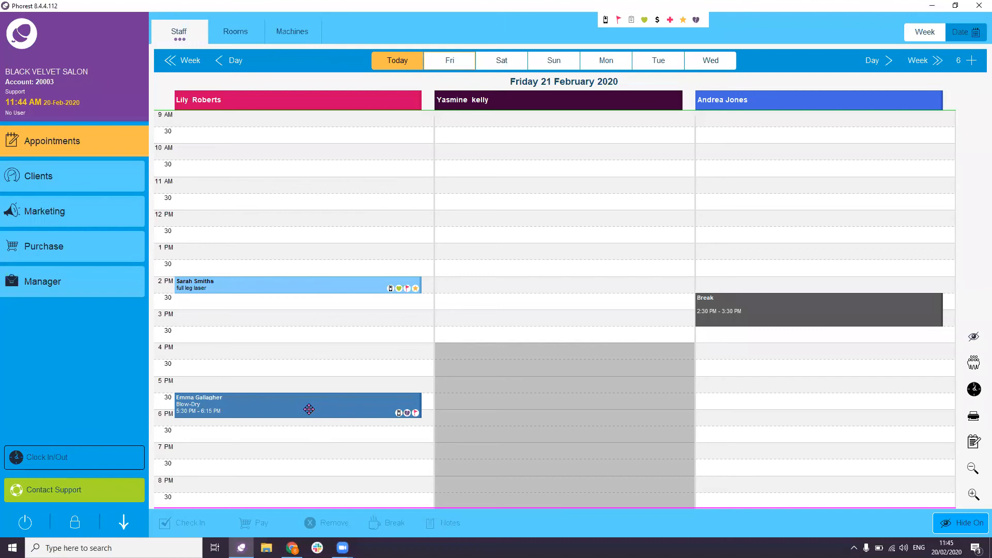
left_click(308, 409)
left_click(270, 524)
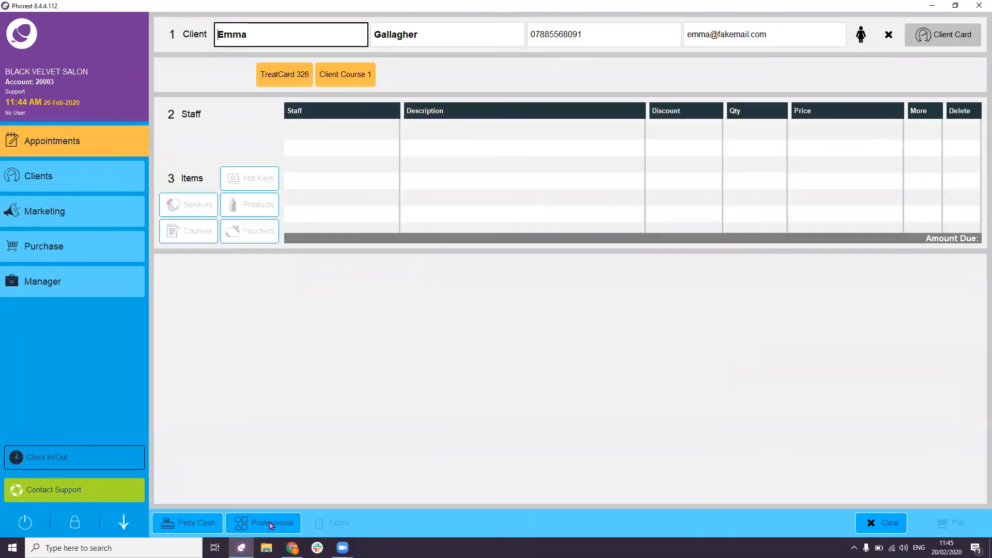
left_click(579, 359)
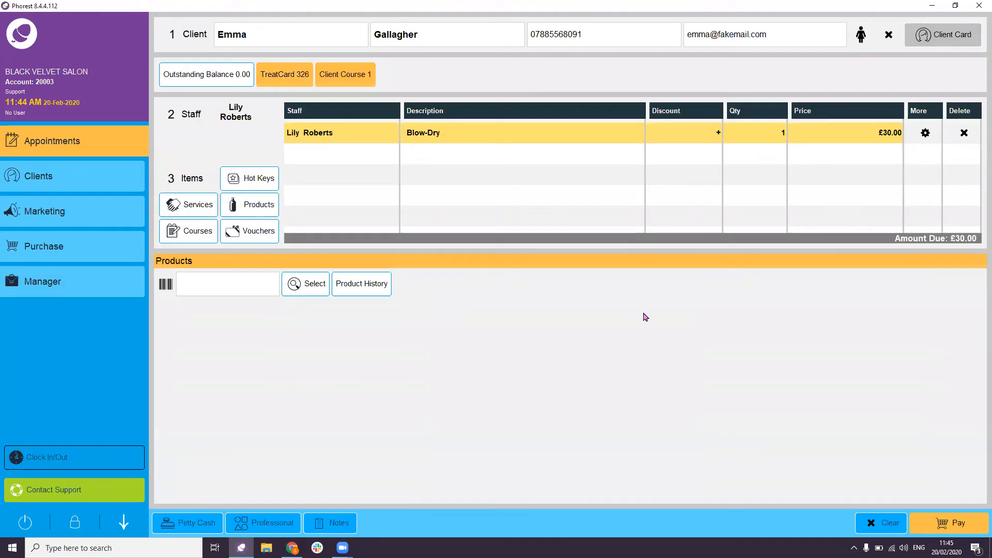
left_click(545, 305)
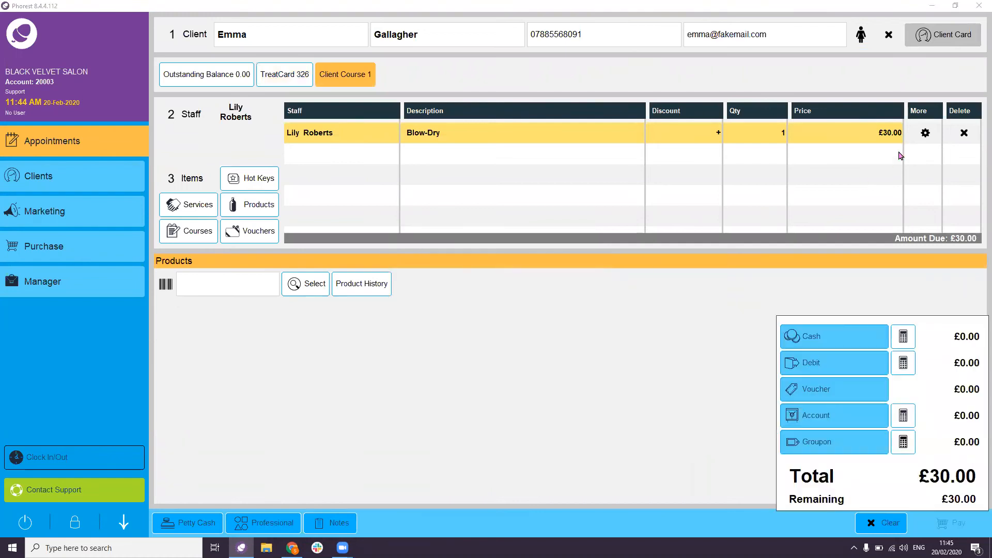
- Turn the Blow-Dry line into a £10.00 deposit
left_click(926, 135)
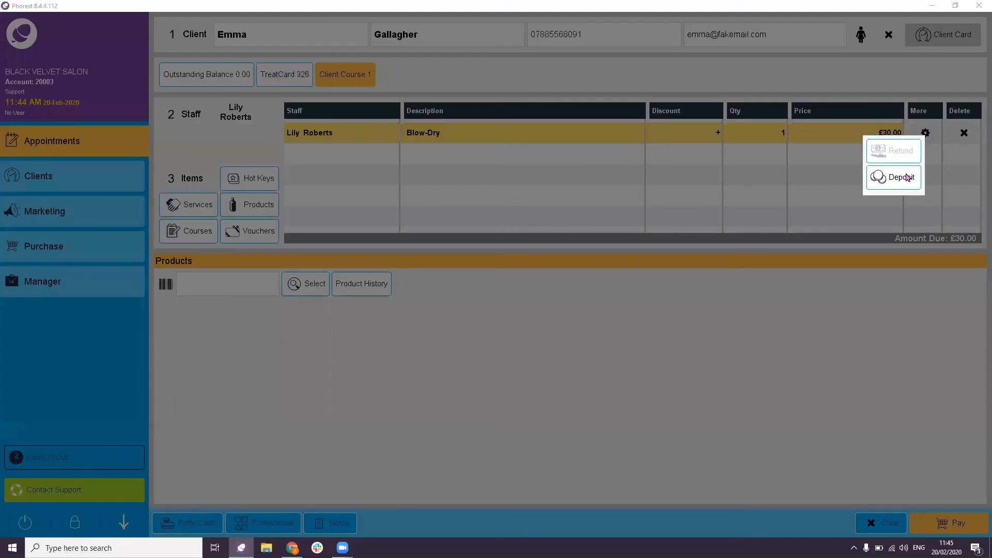
left_click(904, 177)
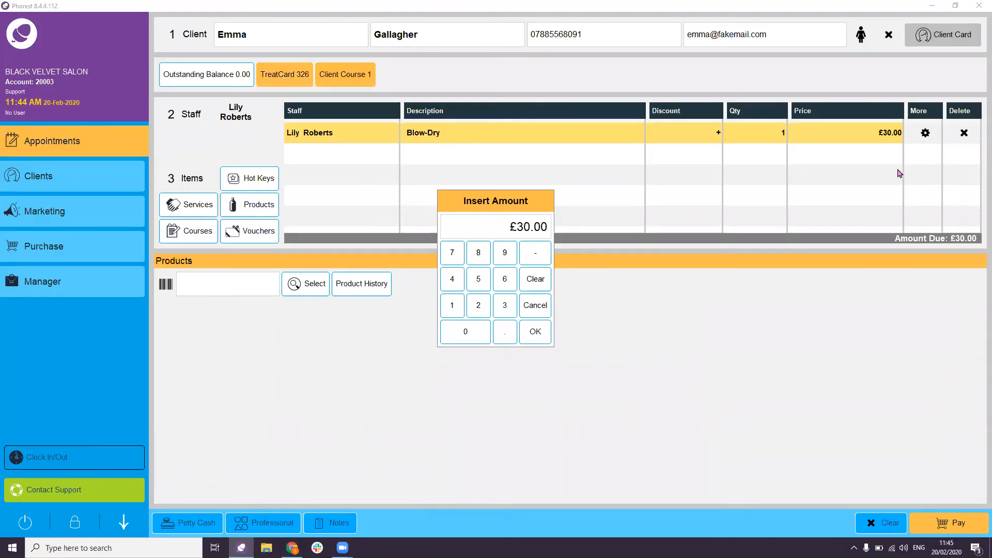
type("10")
left_click(534, 330)
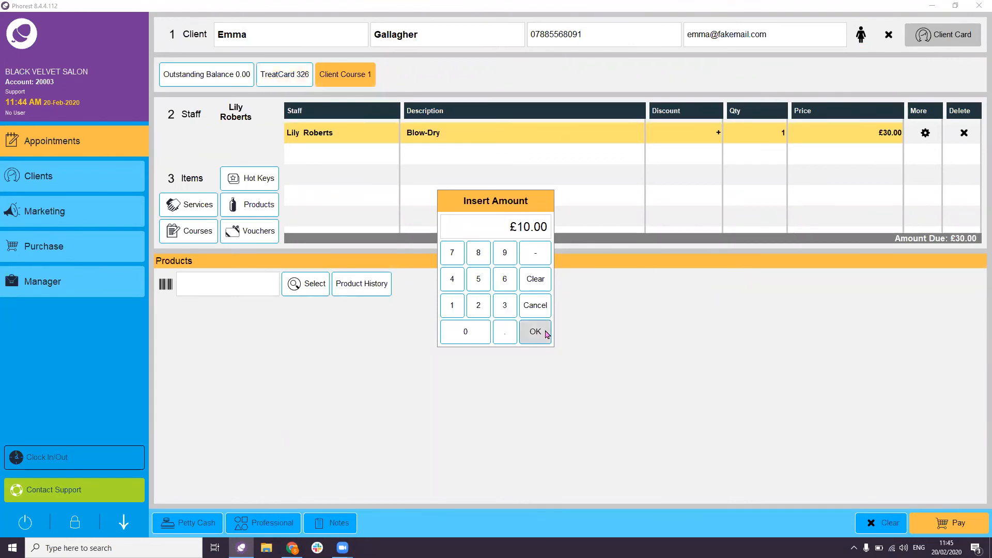
- Pay the deposit with £20.00 cash and close the change prompt without rebooking
left_click(938, 522)
left_click(525, 298)
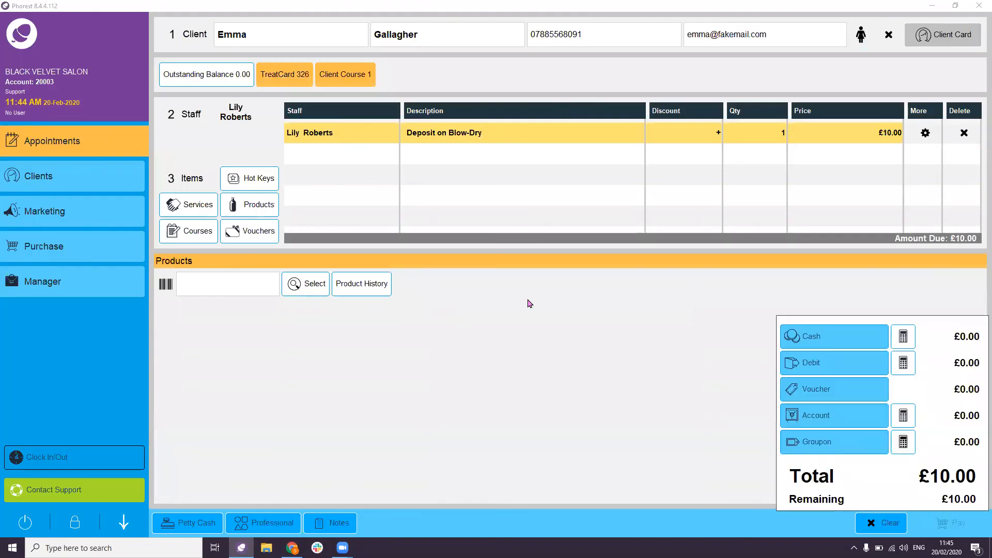
left_click(907, 340)
type("20")
left_click(537, 333)
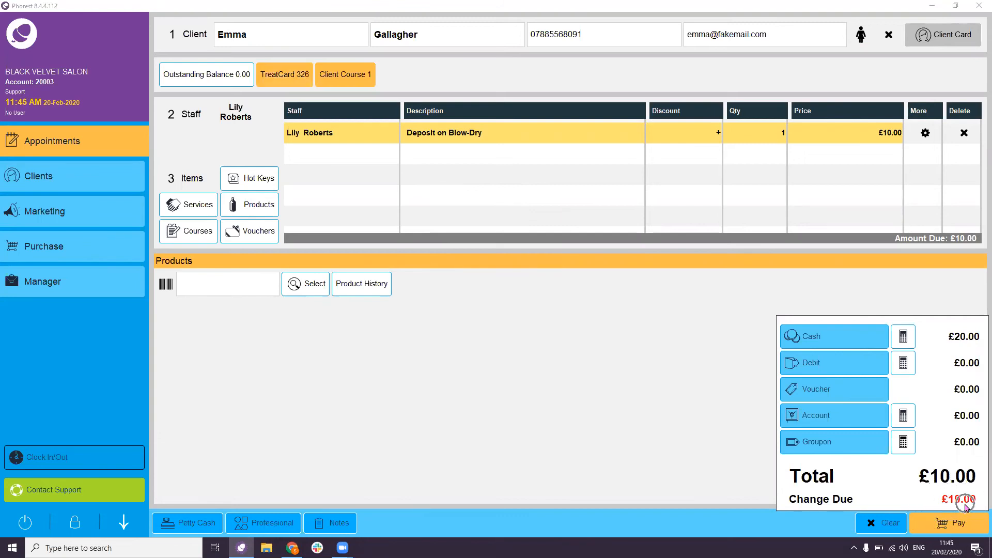
left_click(968, 528)
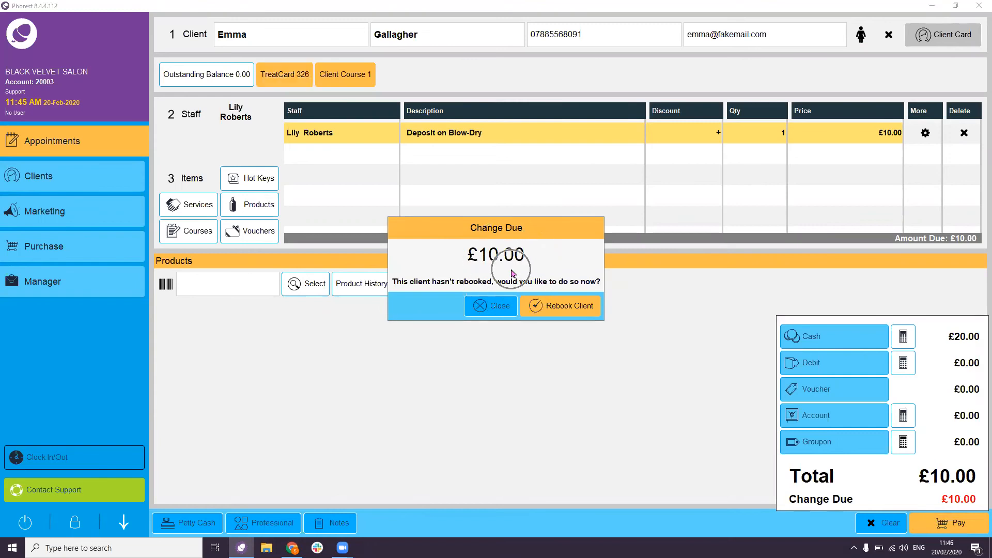
left_click(497, 309)
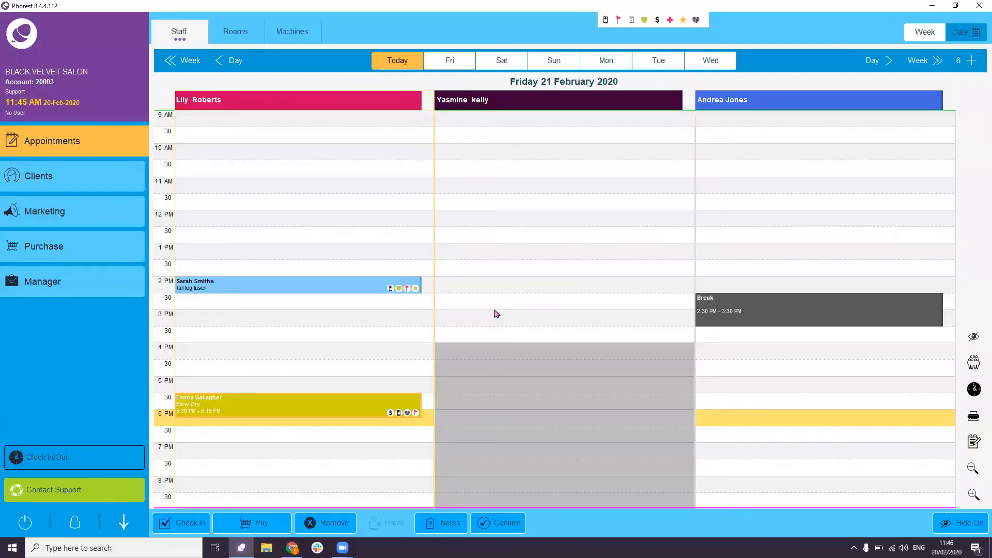
- Review the icons and borders legend, then open checkout for the 5:30 PM Blow-Dry
left_click(492, 306)
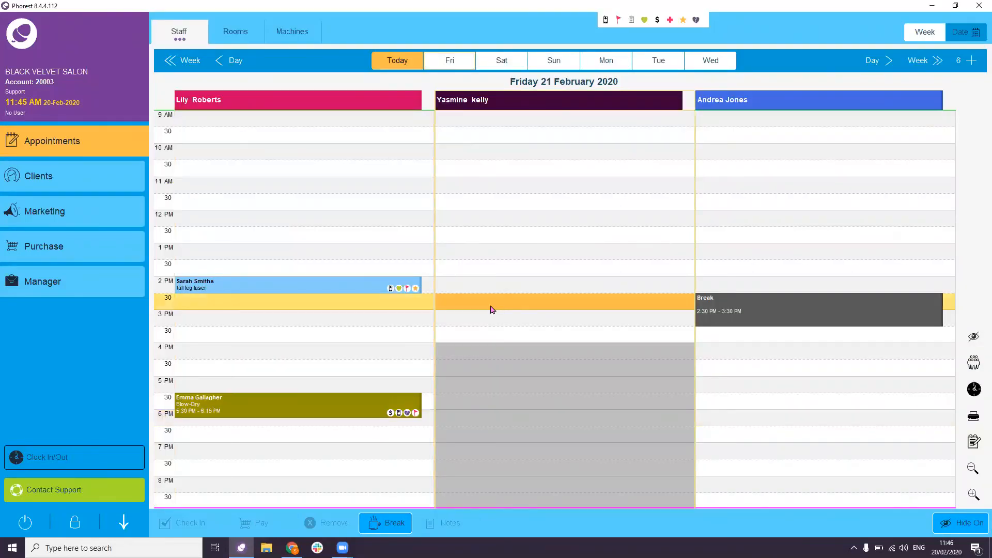
mouse_move(321, 409)
left_click(651, 22)
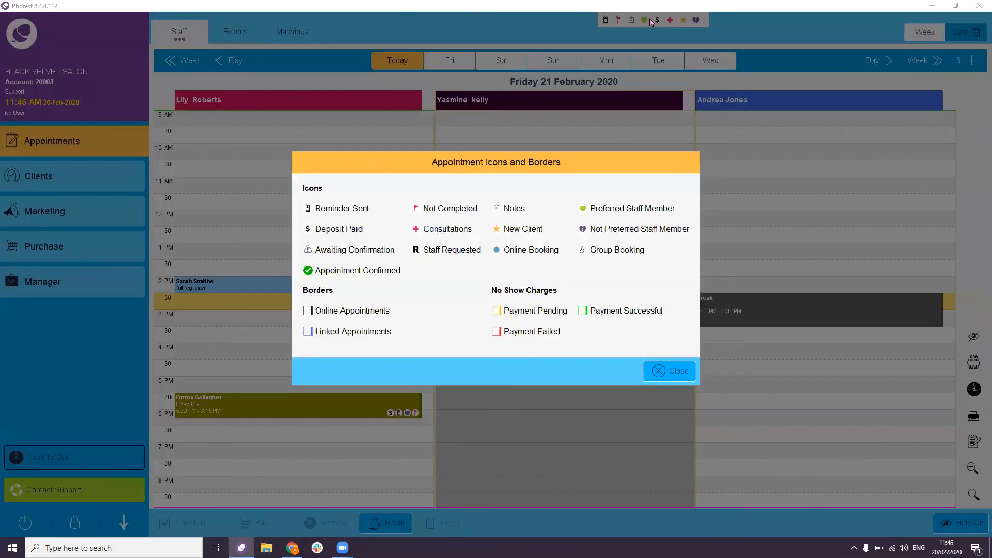
left_click(326, 235)
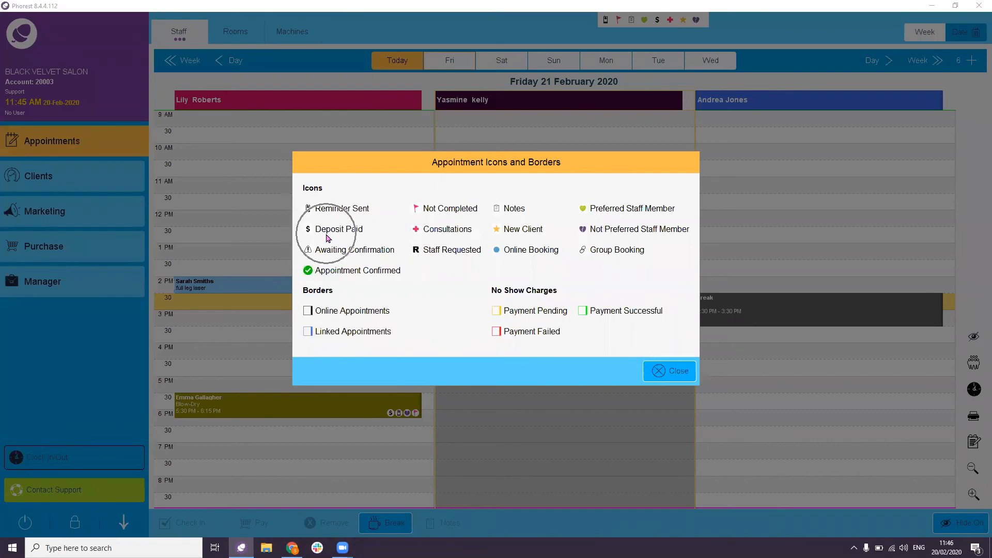
left_click(661, 378)
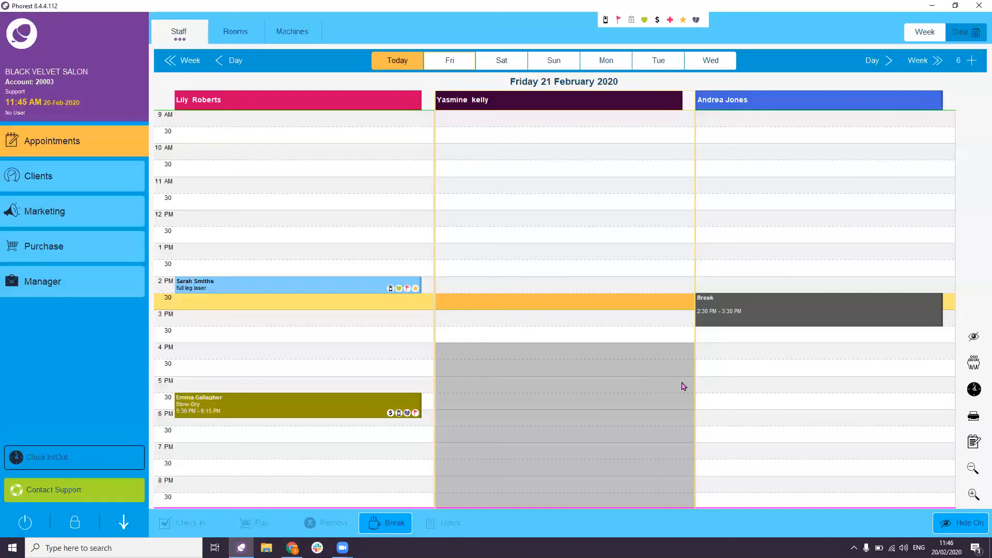
left_click(315, 408)
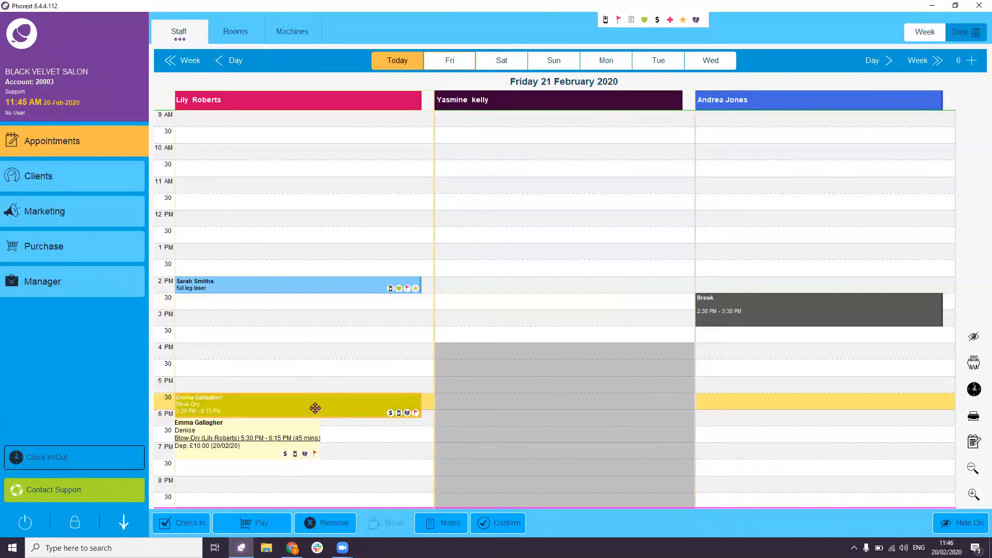
left_click(263, 523)
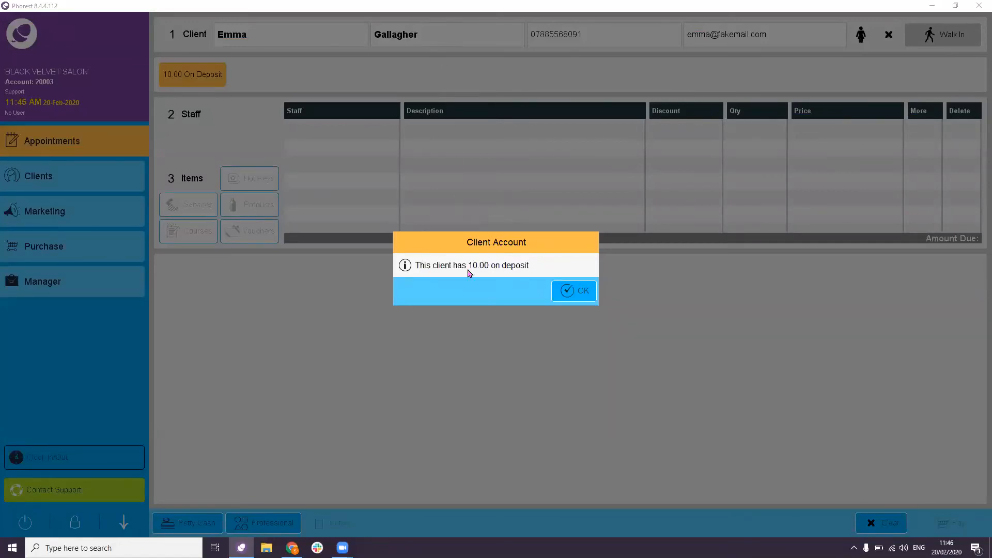
- Acknowledge the deposit notice, skip course conversion and TreatCard, and apply the £10.00 deposit
left_click(569, 293)
left_click(588, 362)
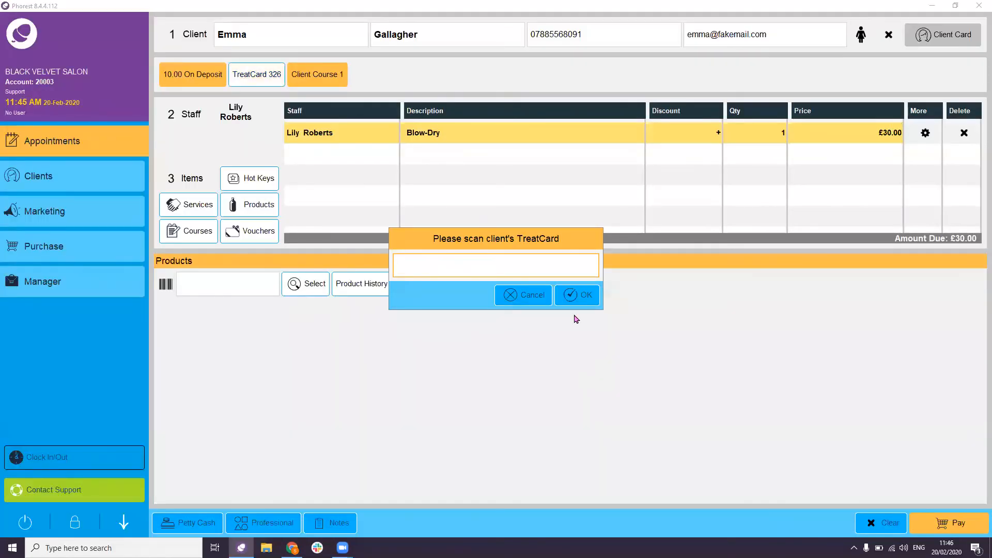
left_click(512, 297)
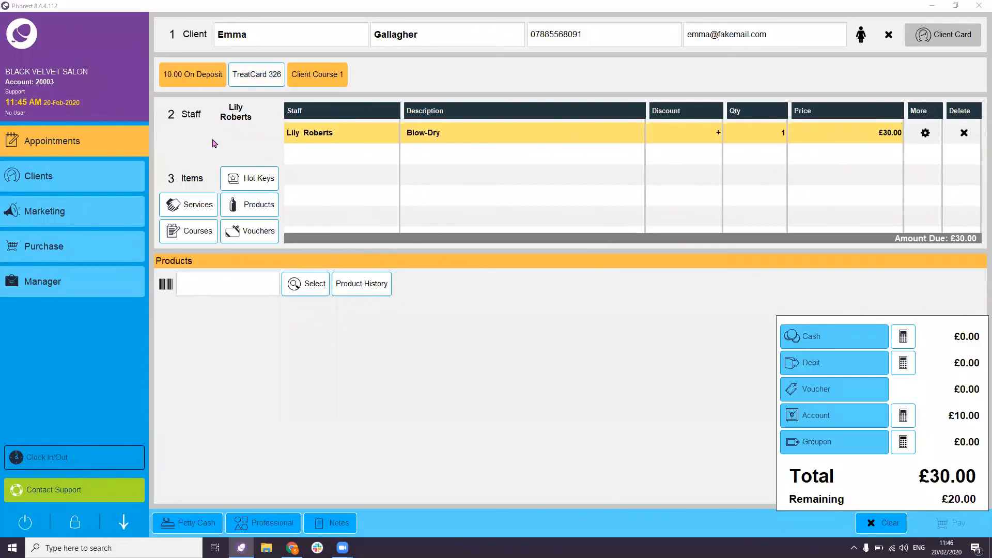
left_click(191, 84)
left_click(195, 84)
left_click(840, 422)
left_click(205, 82)
- Pay the balance with £50.00 cash and finish without rebooking, giving £30.00 change
left_click(902, 339)
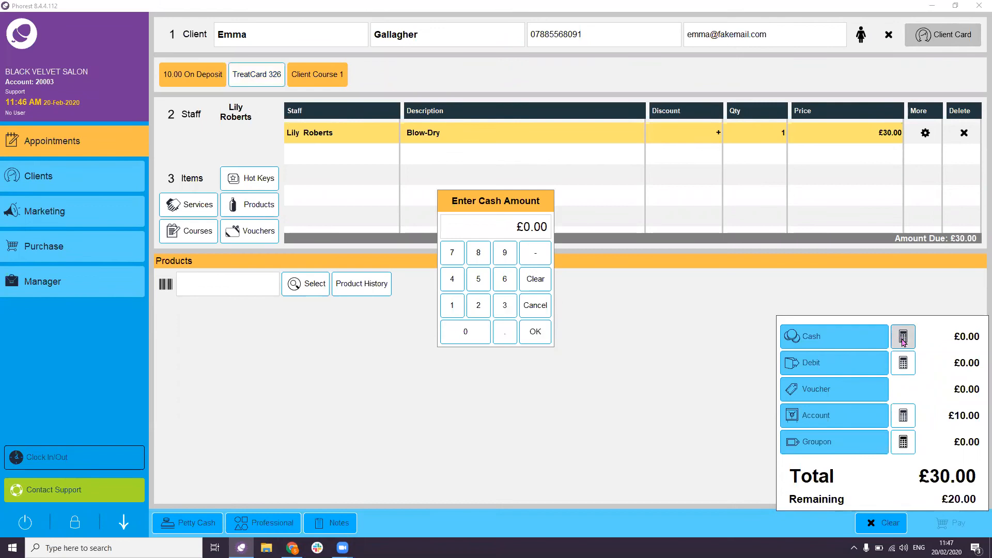
type("50")
left_click(548, 341)
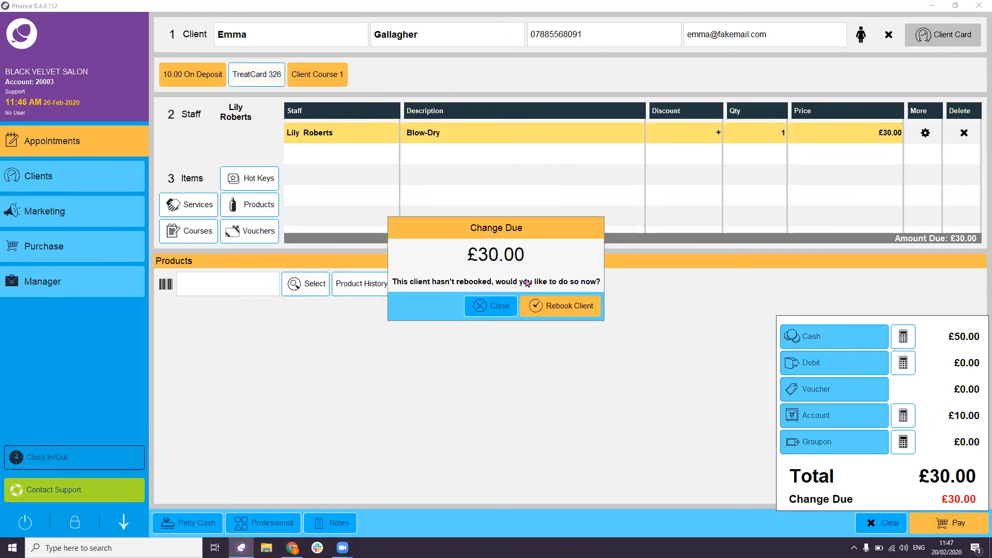
left_click(503, 305)
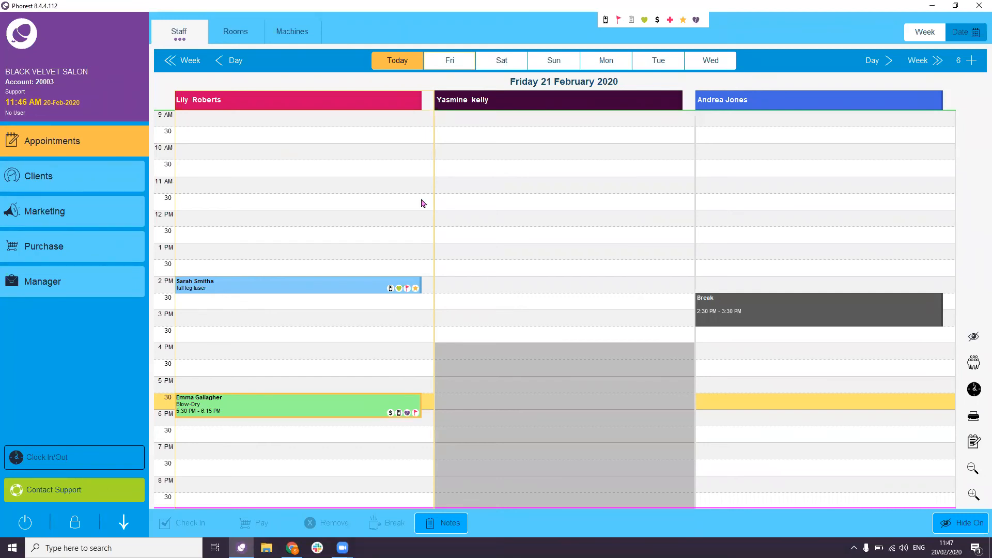
- Return to today's calendar and start a blank new sale from Purchase
left_click(397, 61)
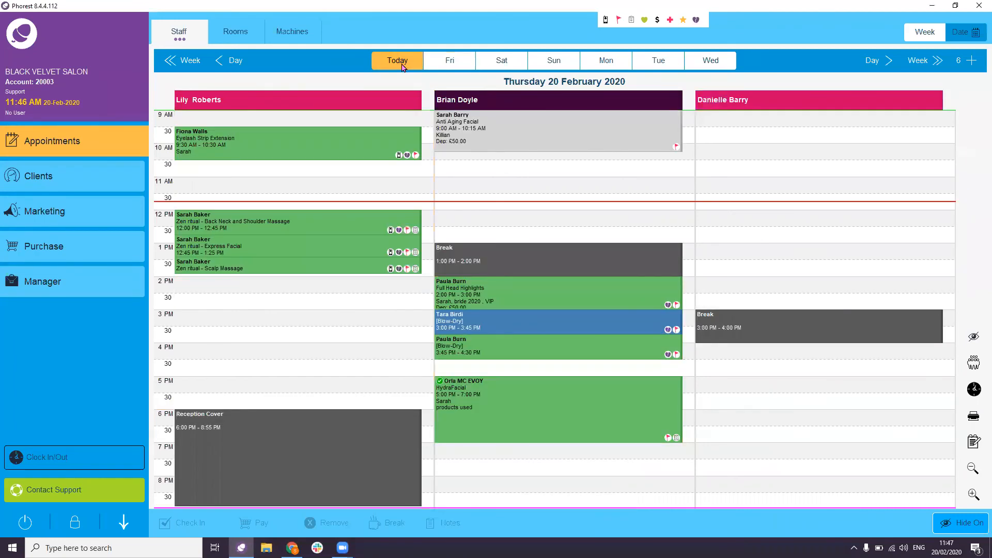
left_click(454, 321)
left_click(294, 347)
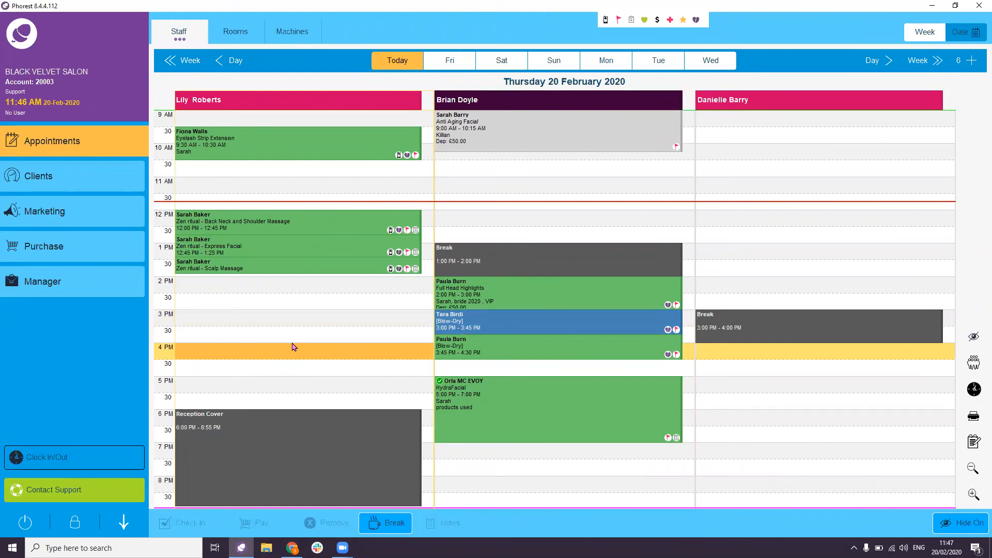
left_click(85, 246)
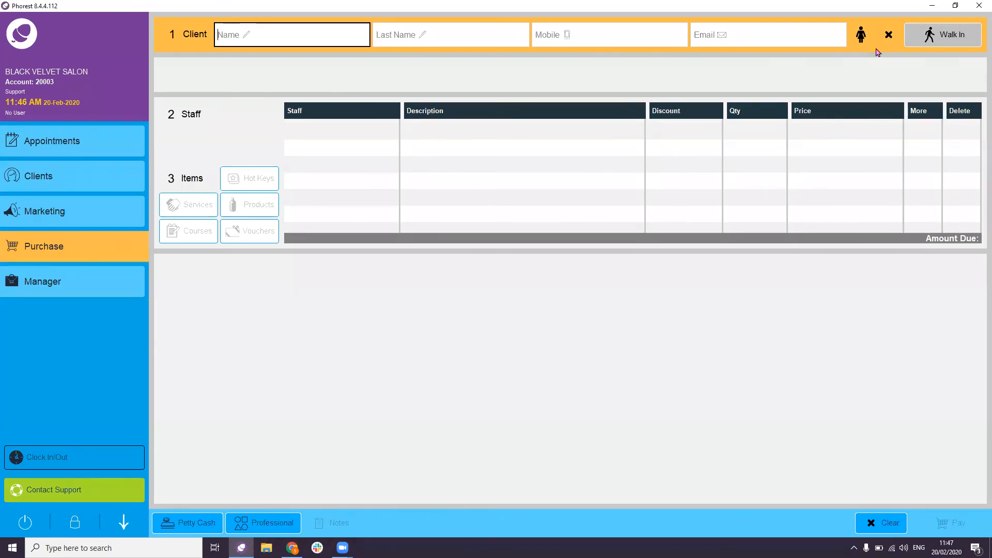
- Make it a walk-in sale, assign the staff member, and bring up voucher options
left_click(952, 37)
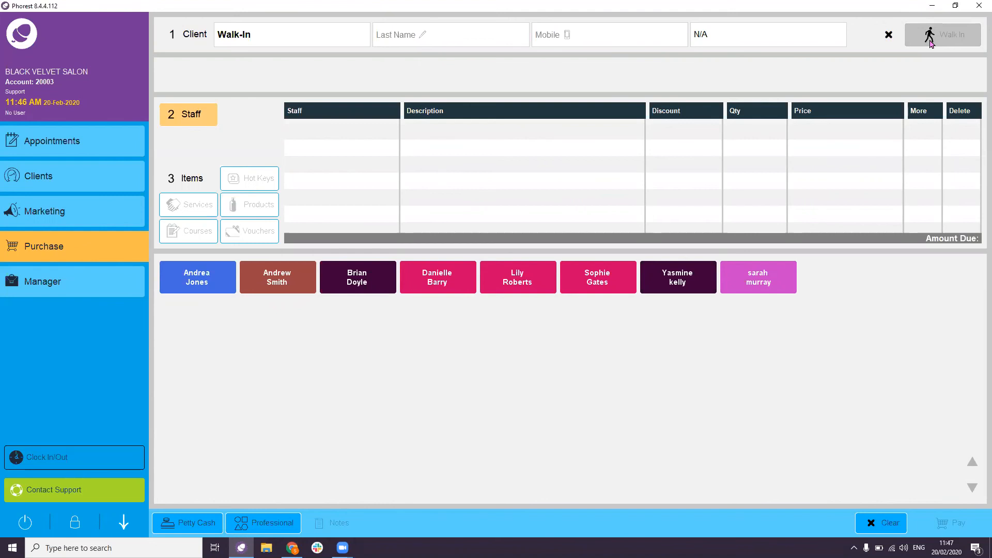
left_click(766, 284)
left_click(436, 282)
left_click(753, 282)
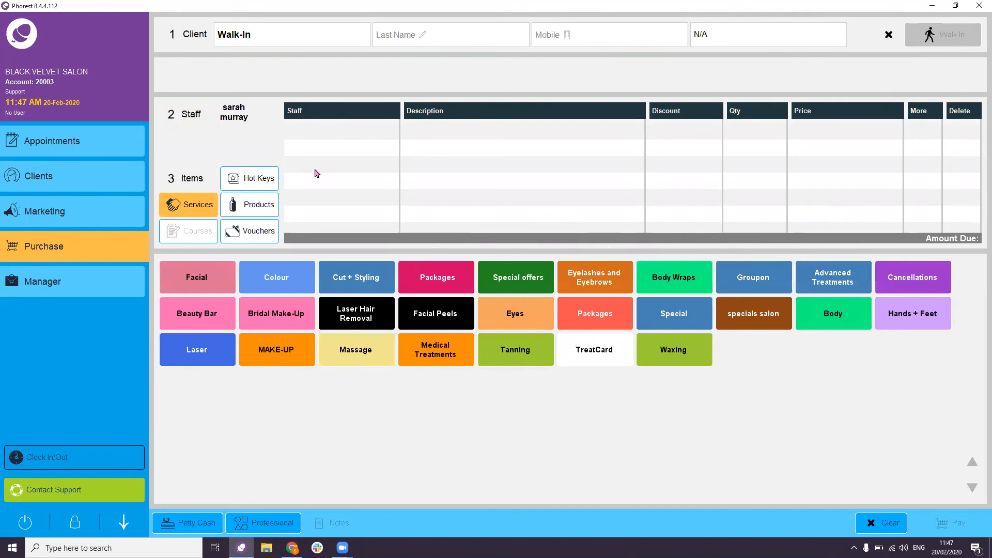
left_click(253, 233)
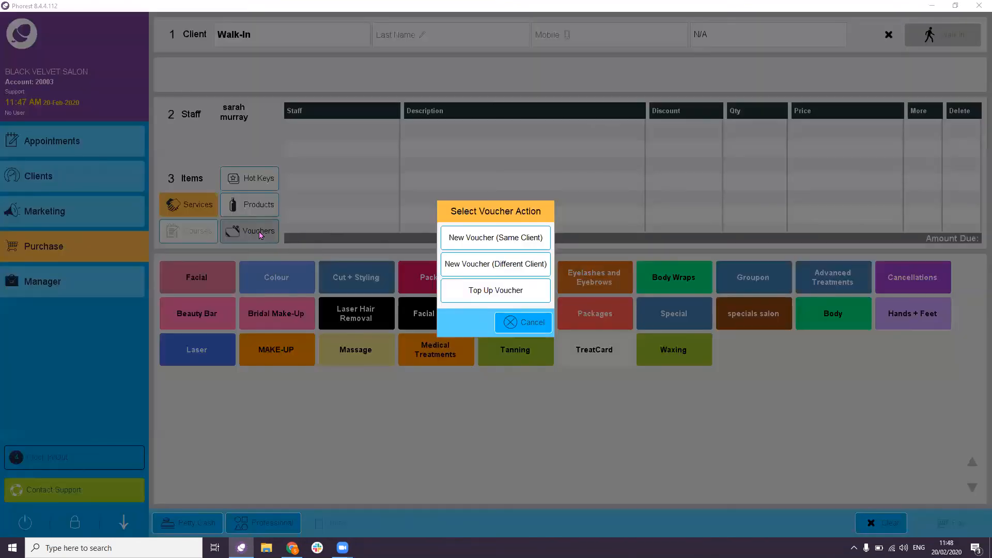
- Create new voucher 120821 worth £50.00 and add it to the sale
left_click(511, 245)
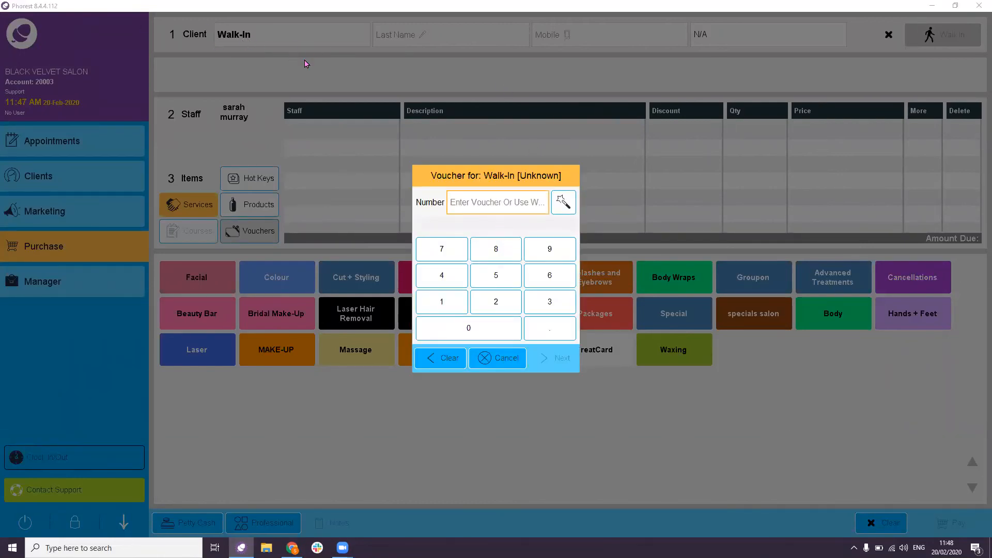
left_click(515, 185)
left_click(563, 203)
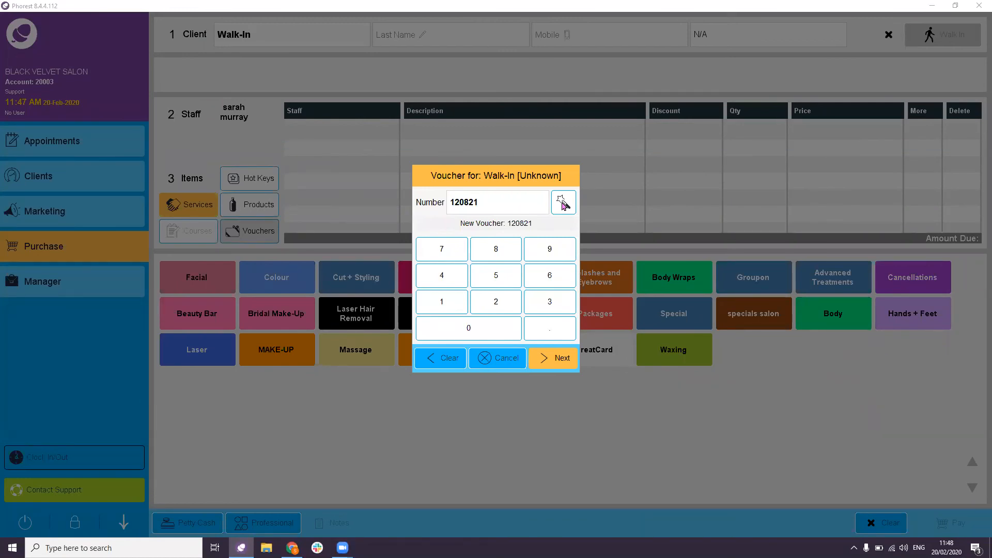
left_click(557, 367)
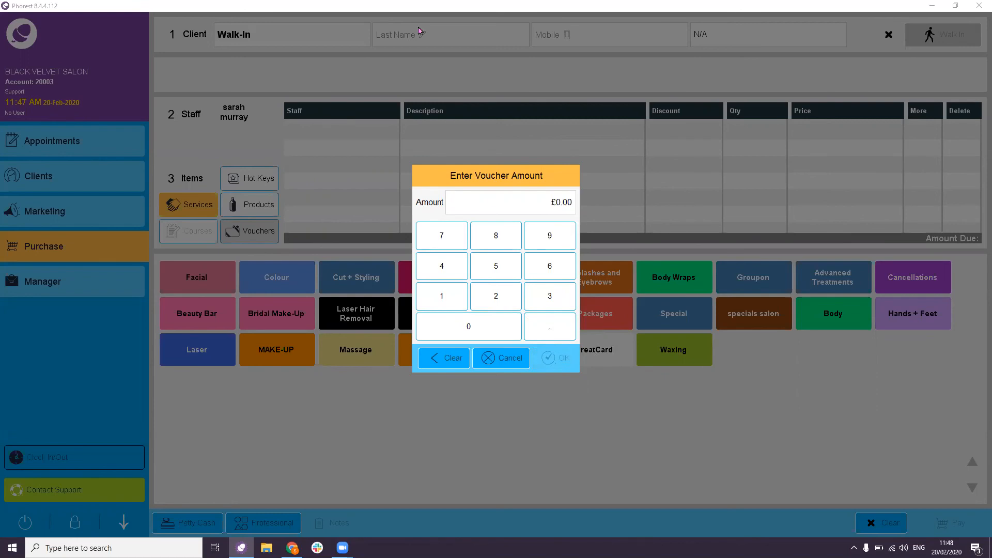
left_click(519, 268)
left_click(489, 325)
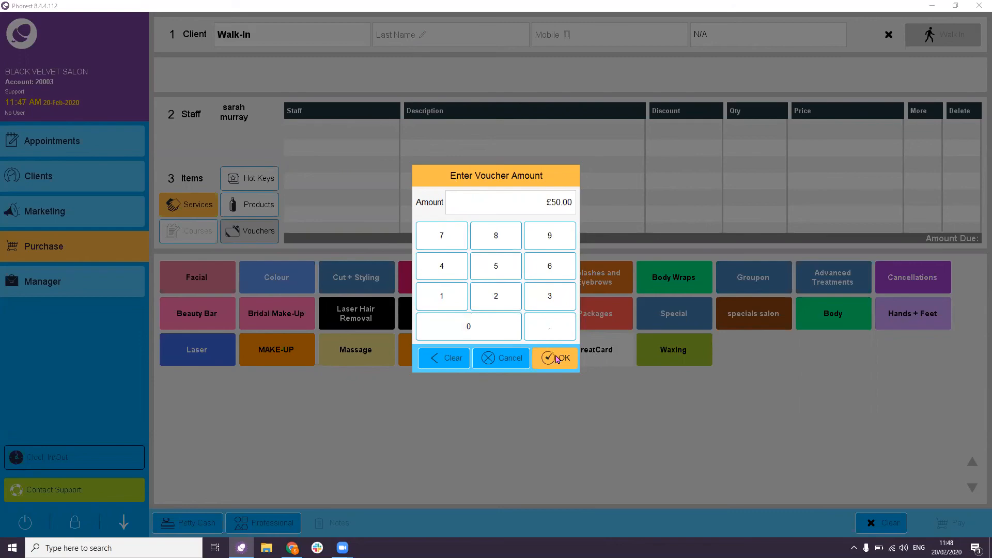
left_click(549, 356)
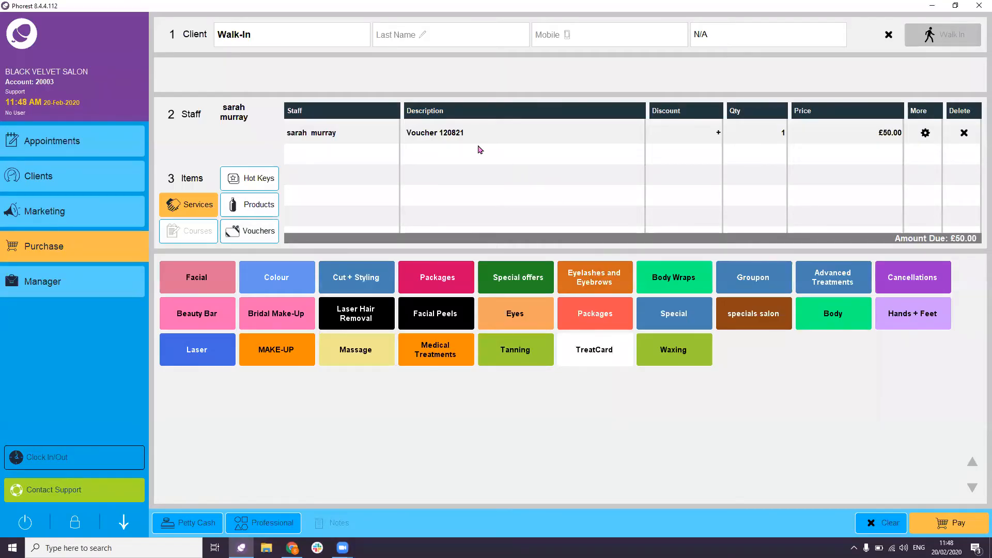
- Pay the full £50.00 by debit and dismiss the change notice
left_click(437, 135)
left_click(886, 135)
left_click(975, 527)
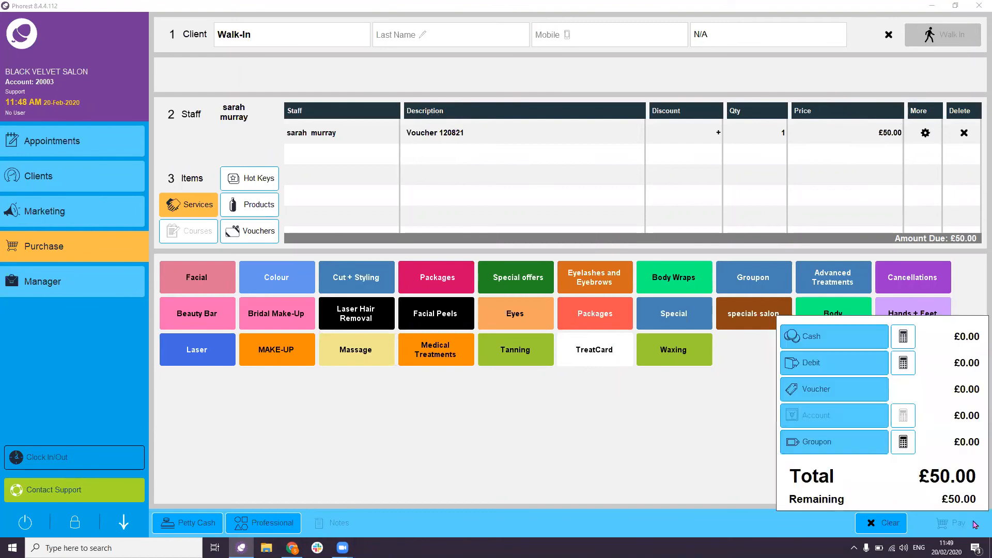
left_click(821, 364)
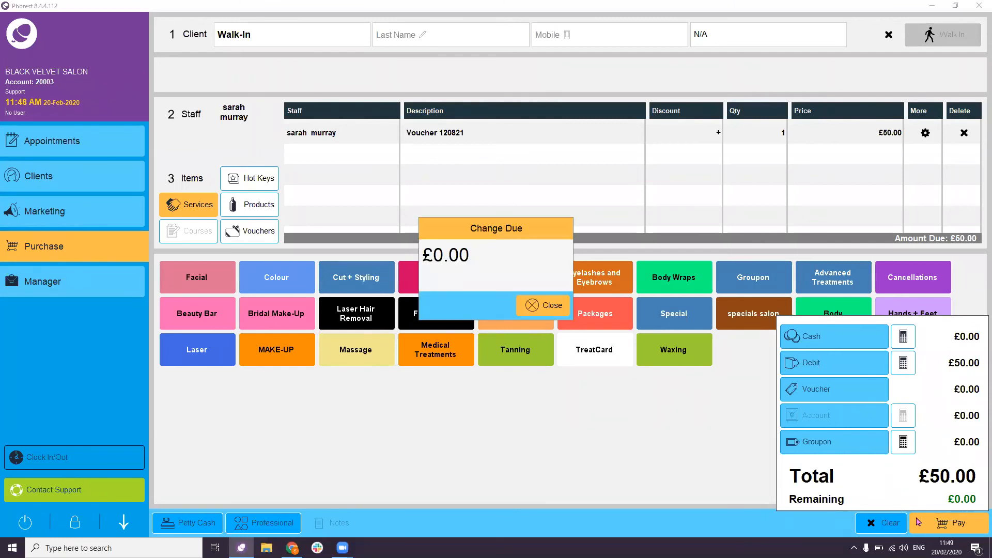
left_click(532, 311)
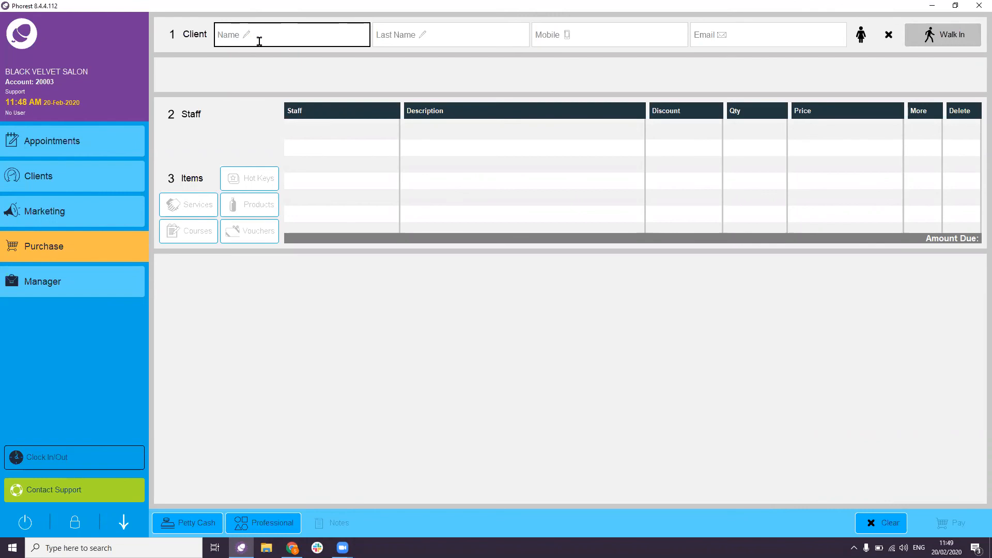
- Look up the client by name and assign the sale's staff member
type("Sarah")
left_click(289, 58)
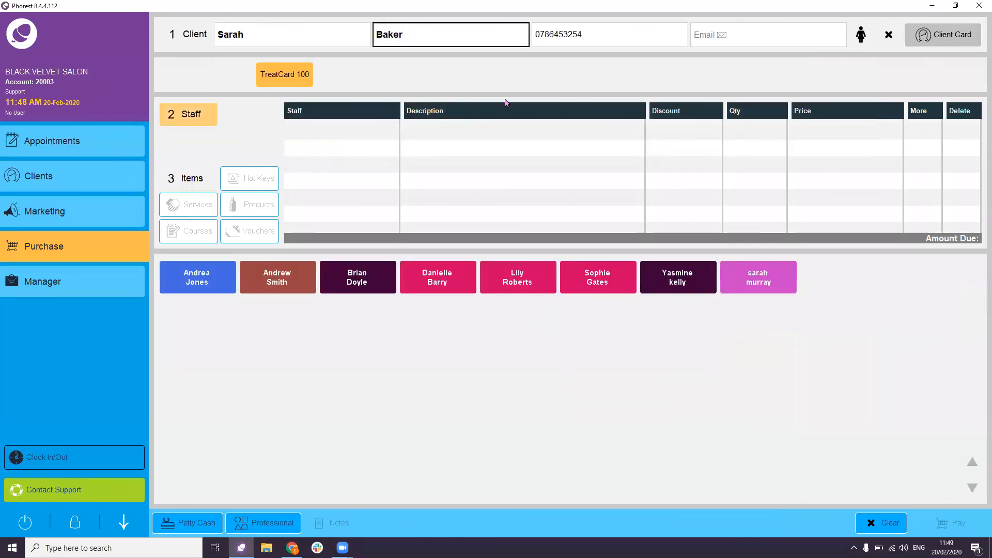
left_click(600, 276)
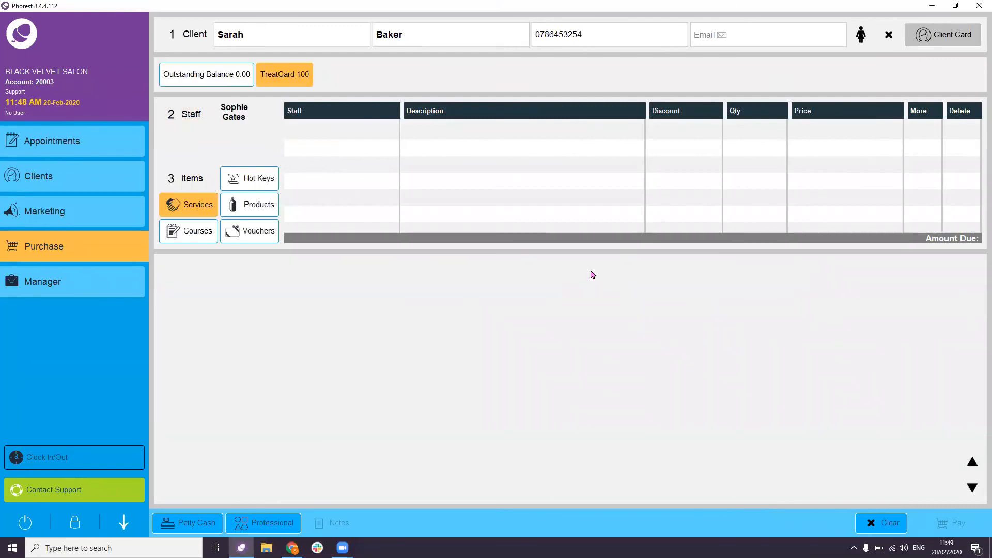
- Add the three Clarins Gentle Foaming Cleansers, crediting the third line to another stylist
left_click(251, 209)
left_click(311, 286)
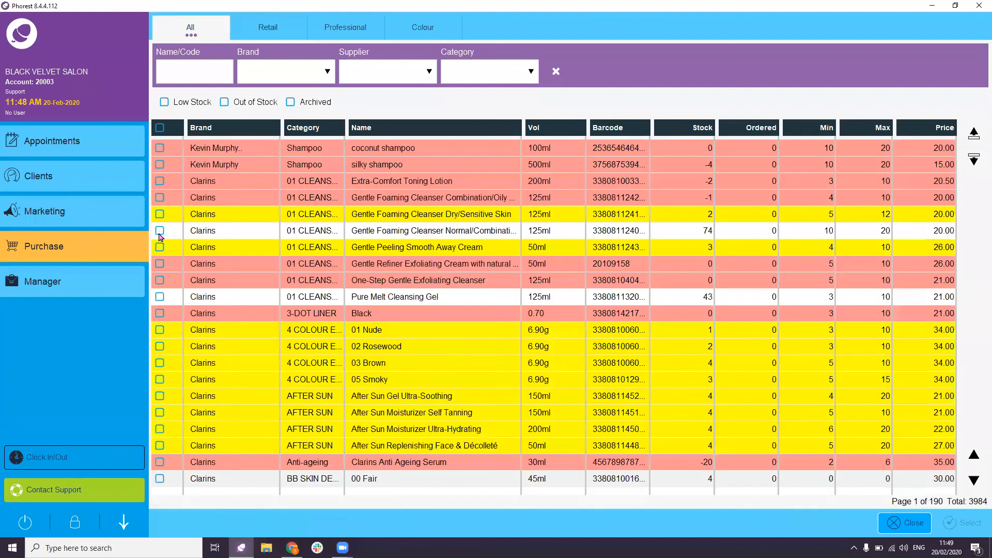
left_click(160, 215)
left_click(161, 231)
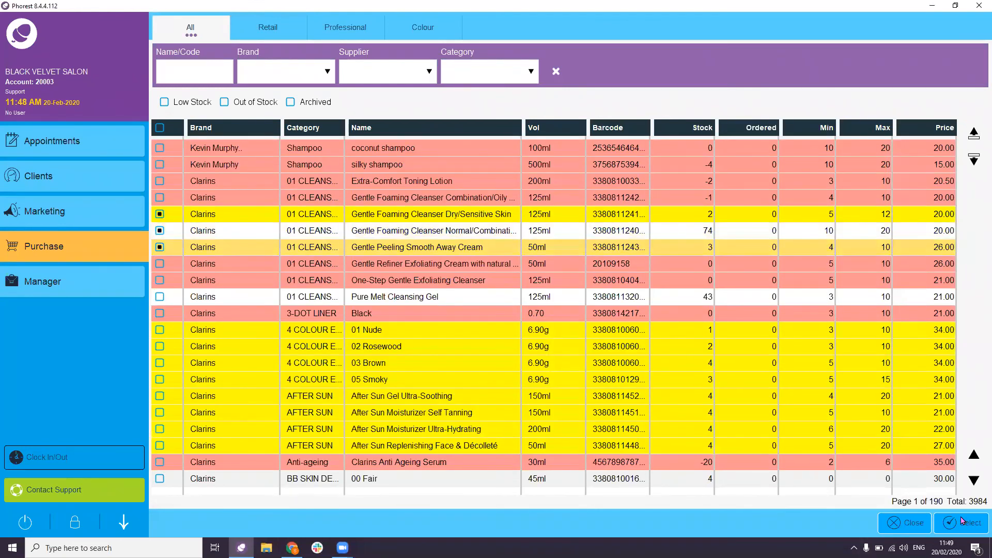
left_click(961, 522)
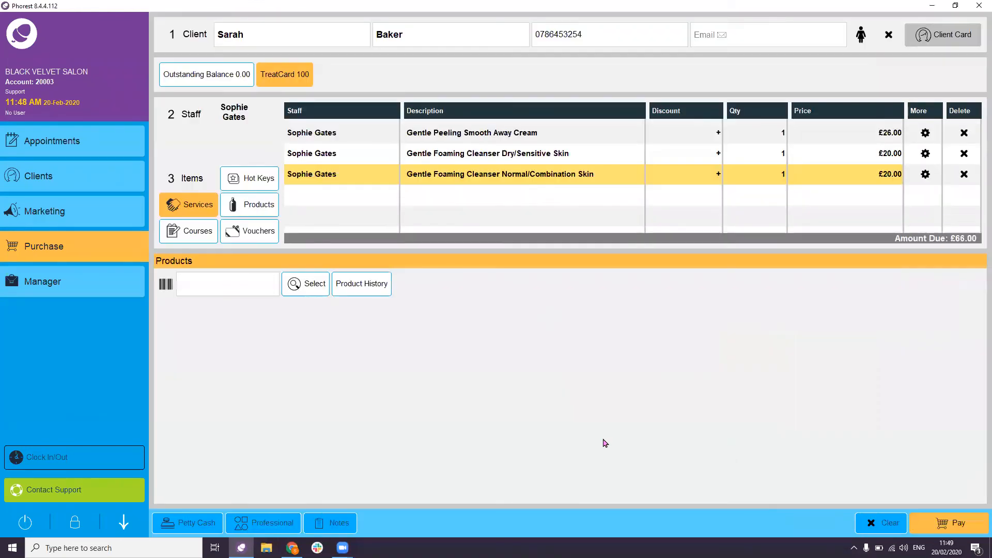
left_click(320, 178)
left_click(357, 279)
left_click(316, 177)
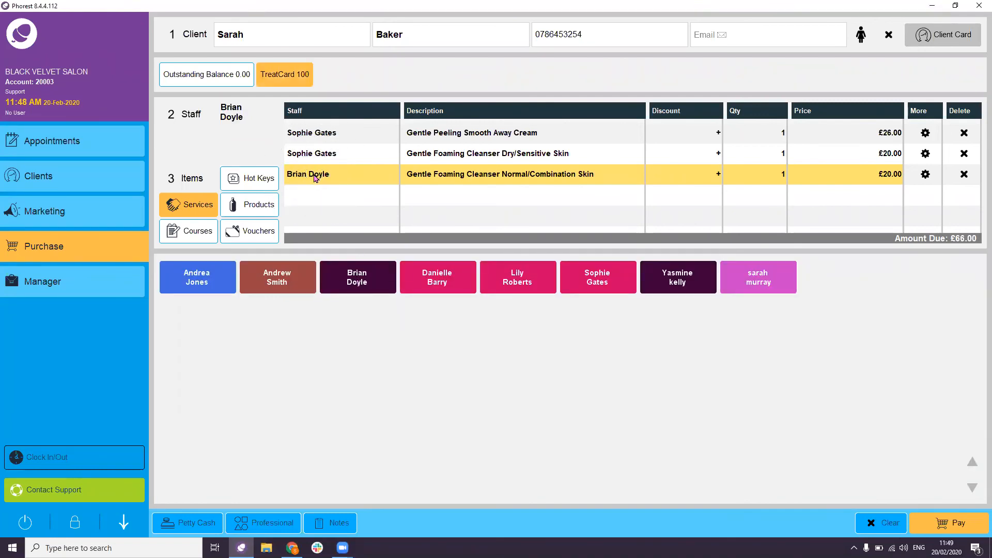
- Pay the £66.00 total by debit, skipping TreatCard, and return to the appointments calendar
left_click(919, 533)
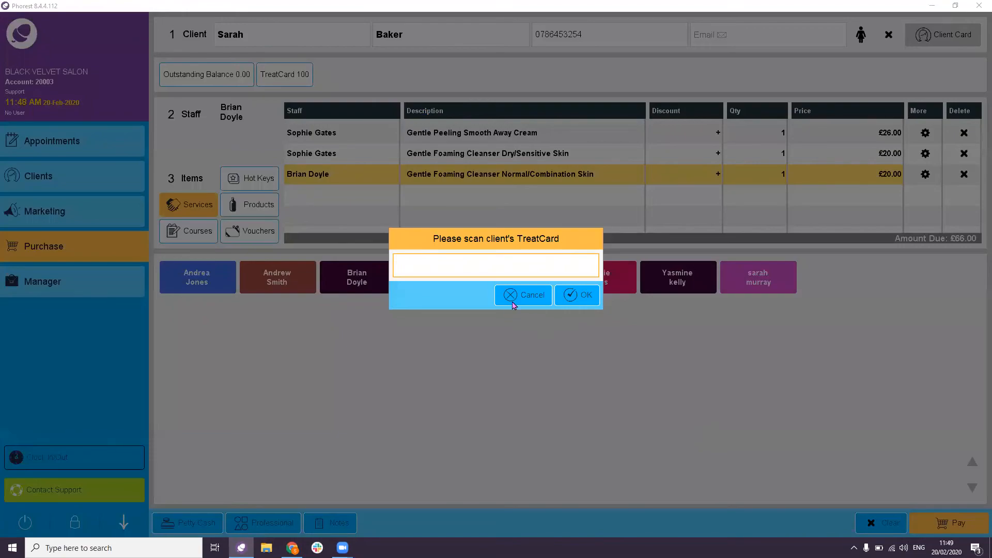
left_click(514, 303)
left_click(861, 365)
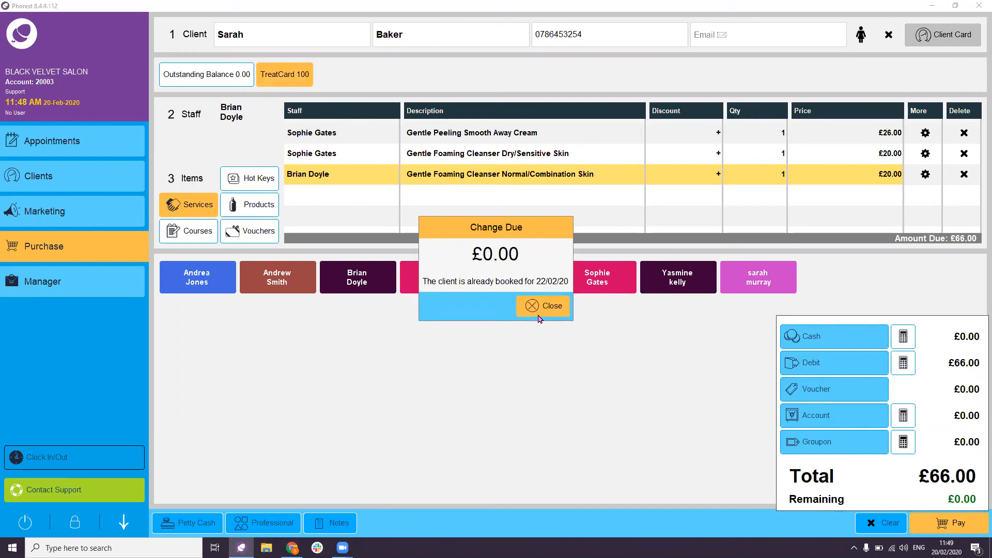
left_click(534, 301)
left_click(73, 150)
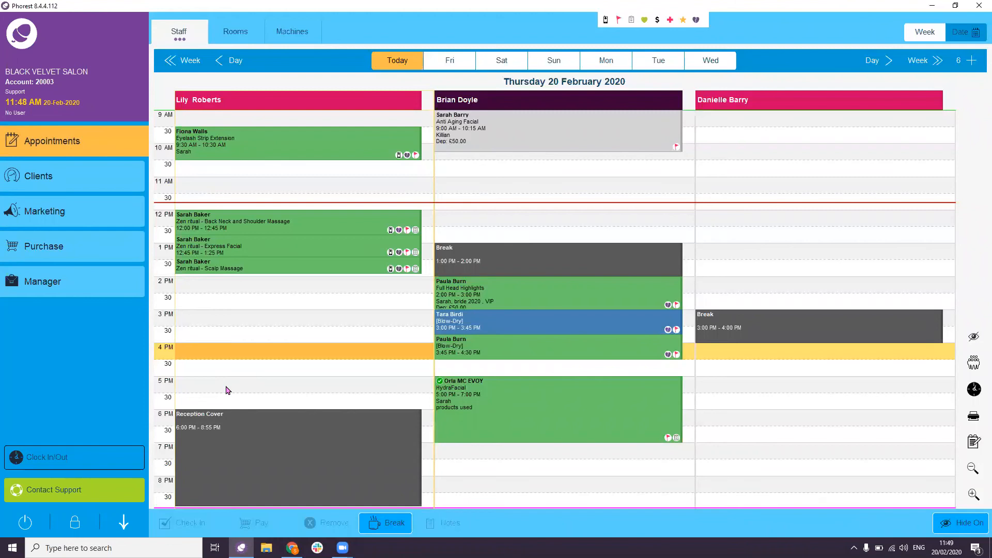
- Check out the 3 PM Blow-Dry at £0.00 and close the Change Due notice
left_click(489, 328)
left_click(245, 527)
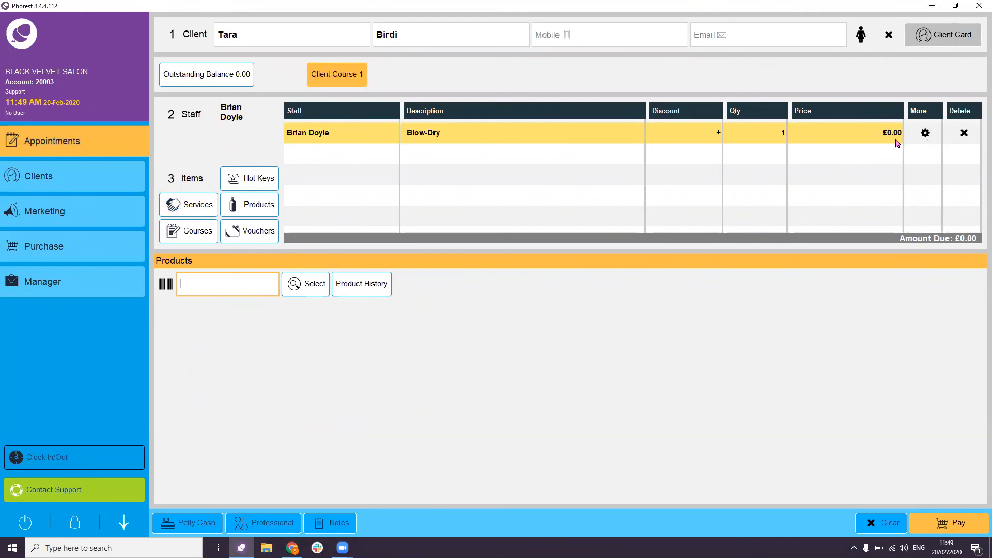
left_click(965, 522)
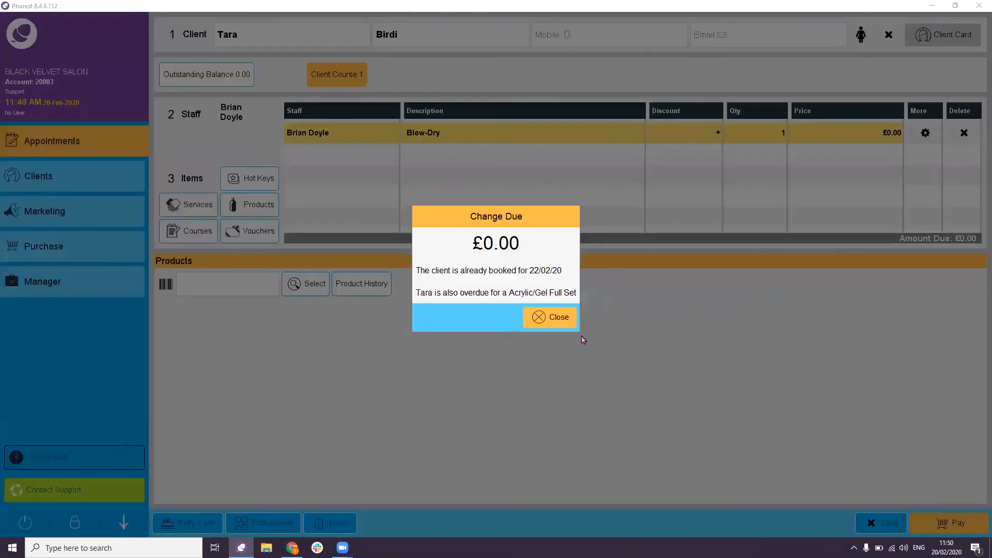
left_click(557, 324)
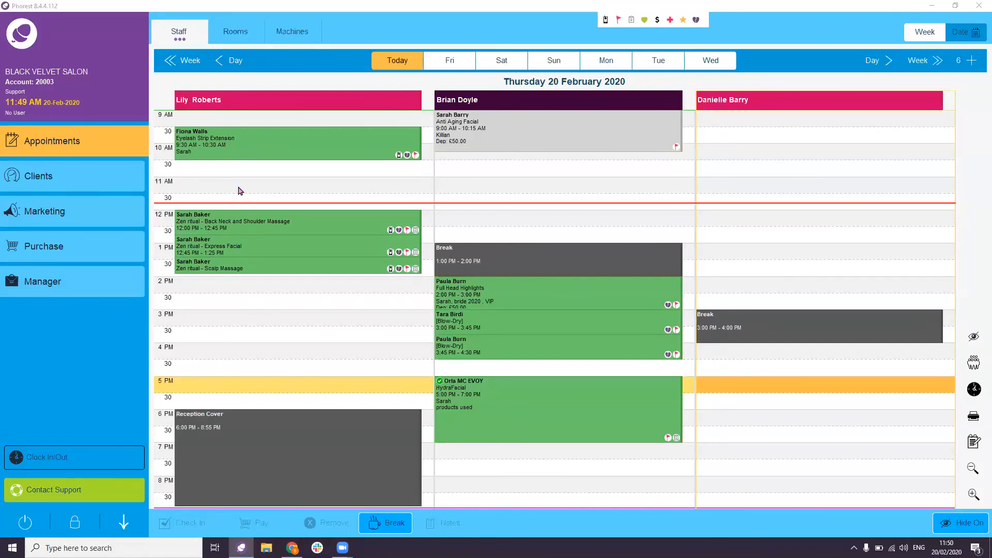
- Open the Purchase screen and search for a client by first name
mouse_move(538, 400)
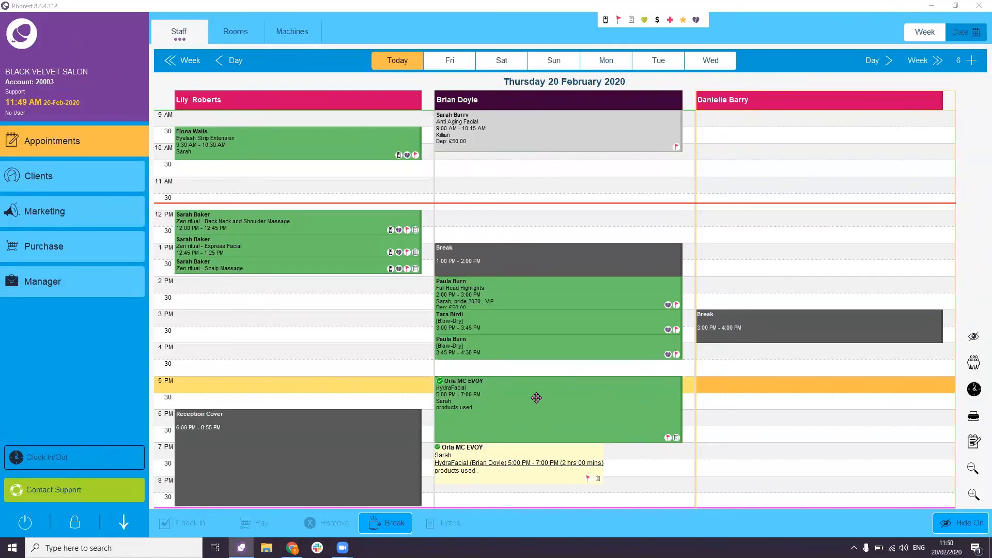
key("ctrl")
left_click(55, 251)
type("Orla")
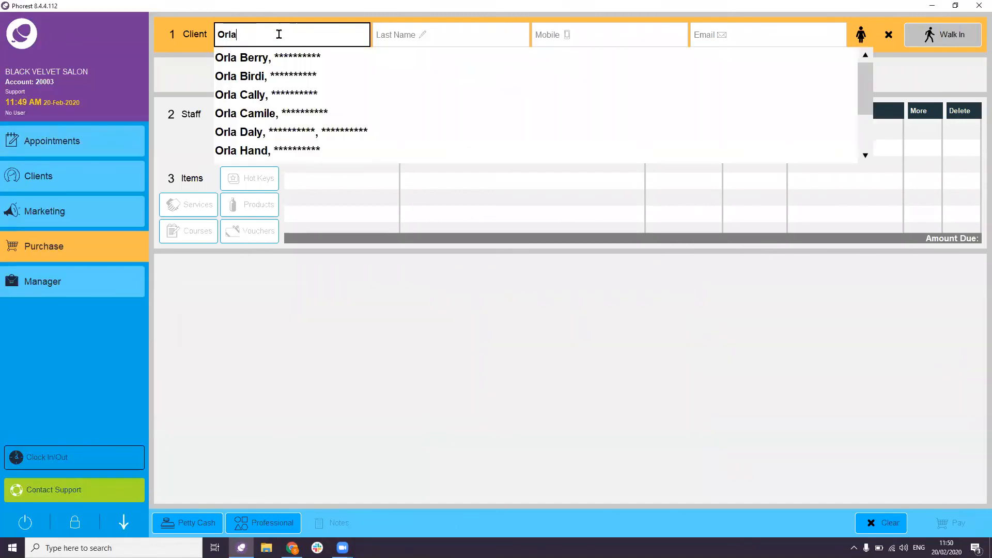
- Find the client by surname search and select them from the suggestions
left_click(424, 41)
type("Mc")
left_click(390, 59)
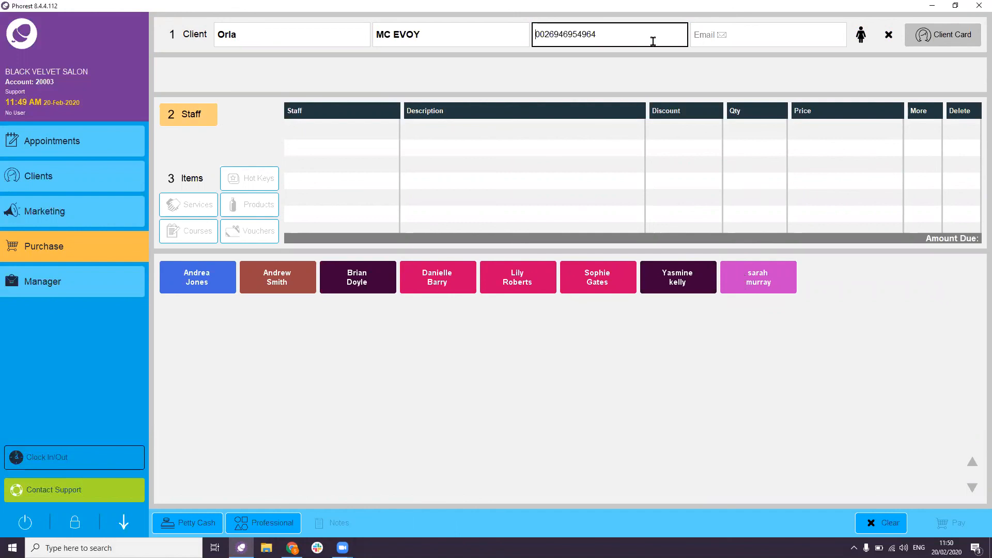
- Add the £100 HydraFacial for the chosen staff member and turn the line into a -1 refund
left_click(359, 289)
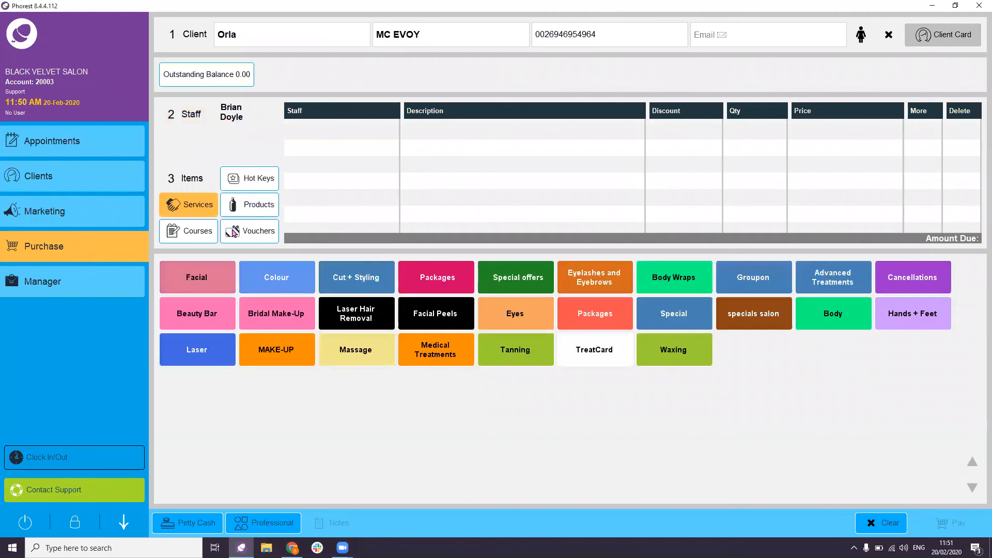
left_click(204, 276)
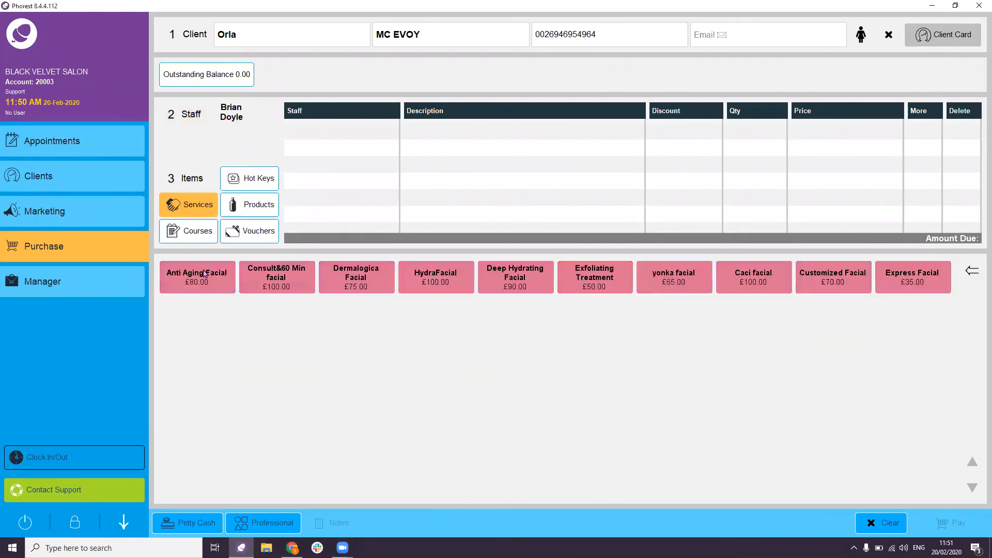
left_click(442, 291)
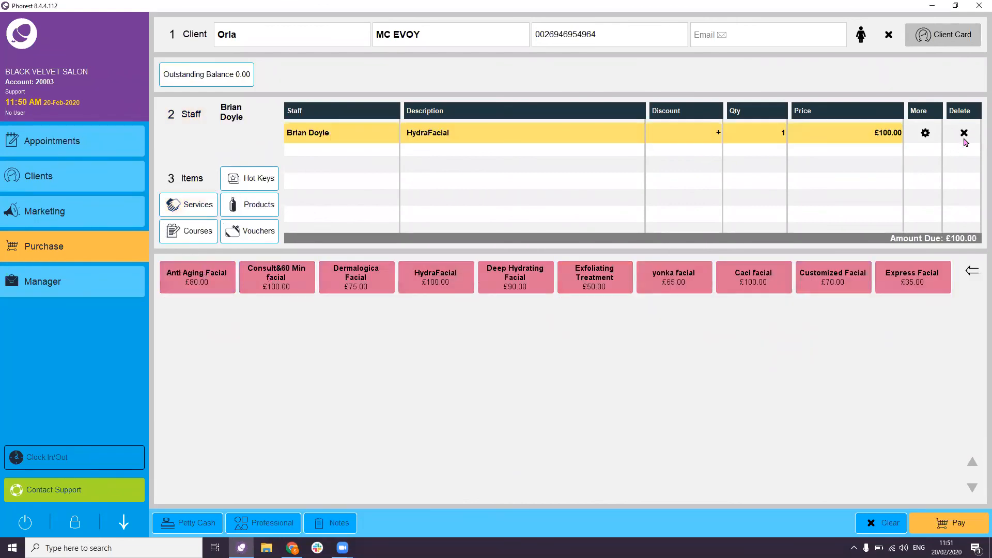
left_click(926, 133)
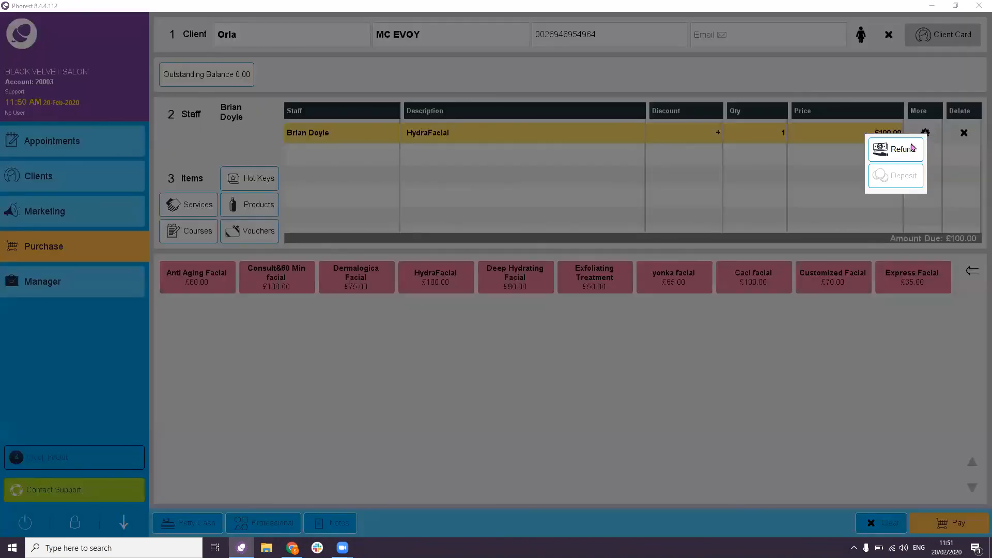
left_click(904, 150)
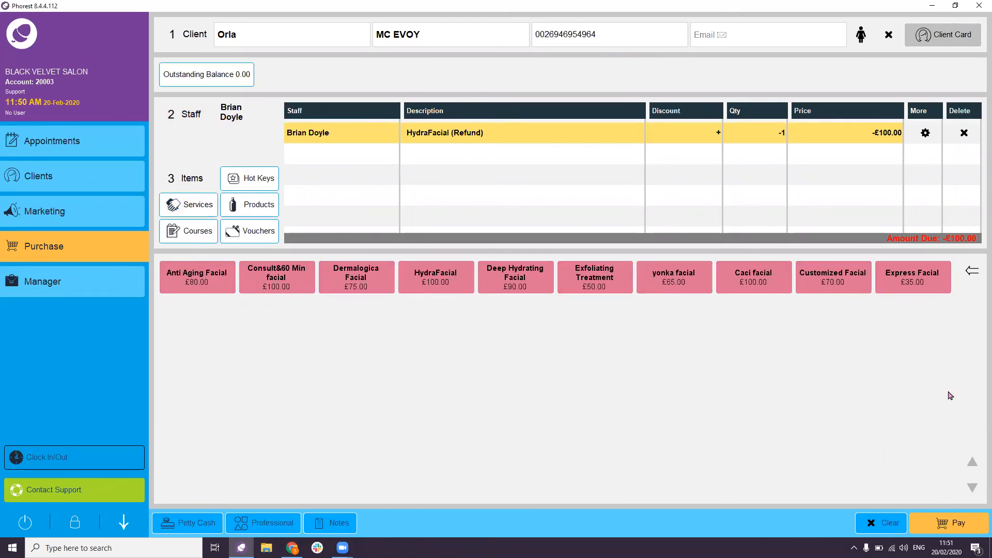
- Pay the -£100.00 HydraFacial refund back to debit and dismiss the change due message
left_click(951, 530)
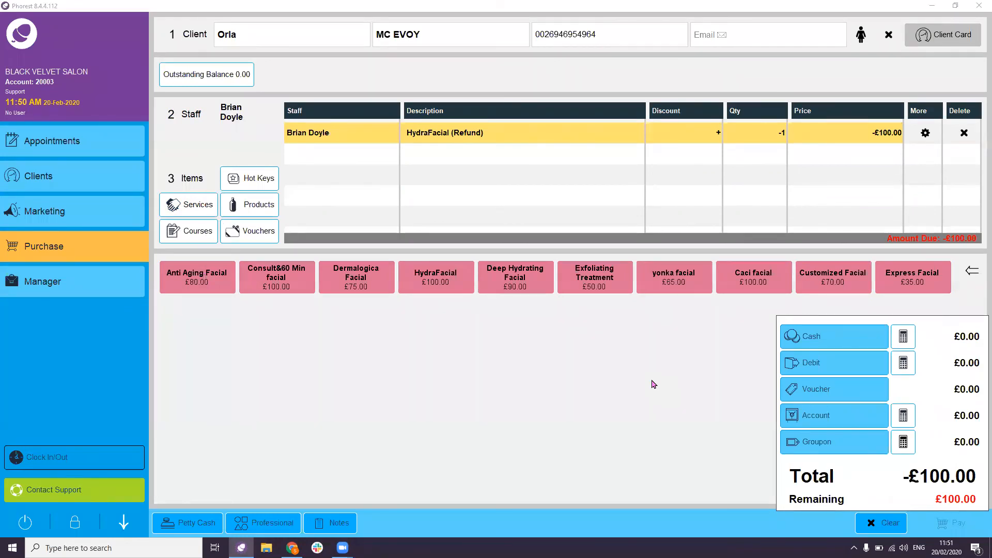
left_click(840, 364)
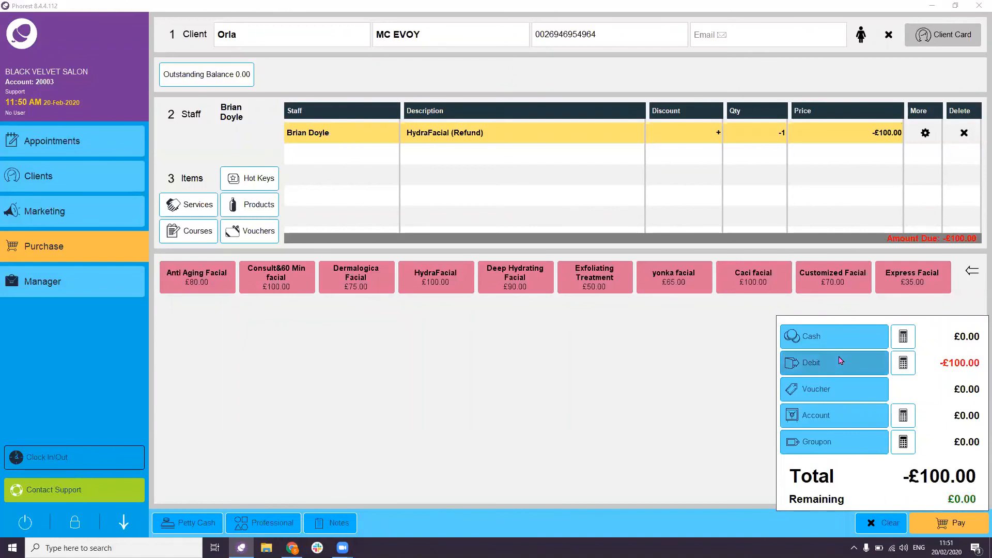
left_click(949, 523)
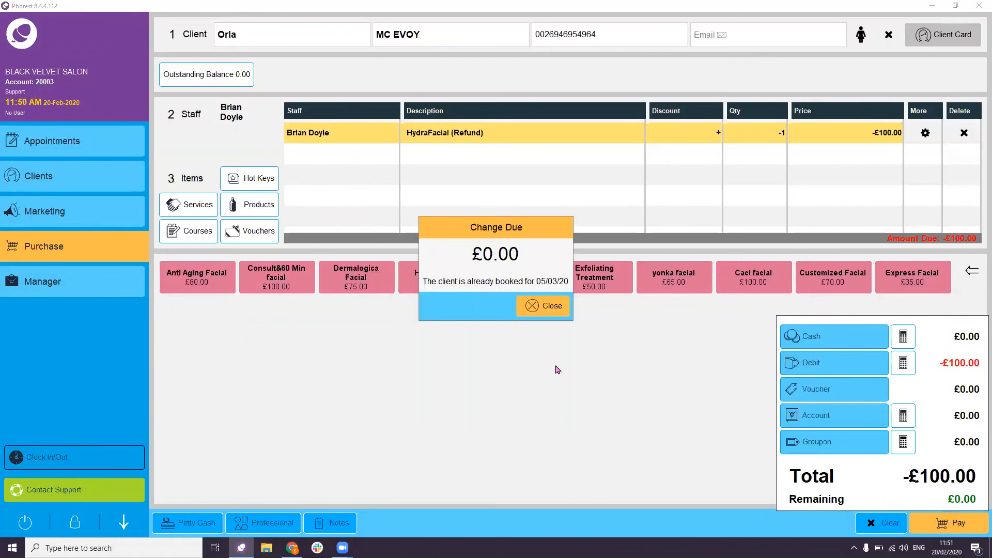
left_click(542, 306)
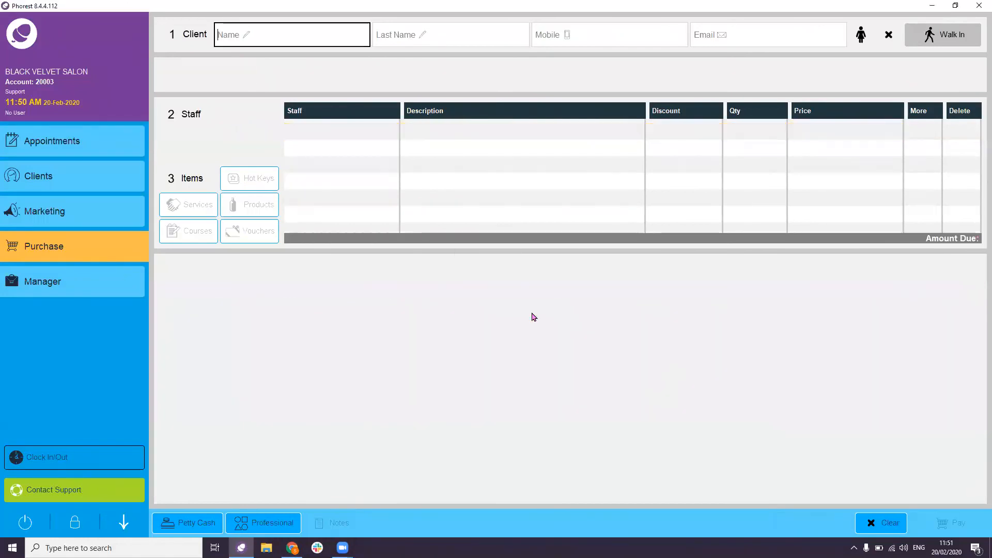
- Open the 20 February appointments calendar and preview the 9 AM facial and 2 PM highlights bookings
left_click(81, 137)
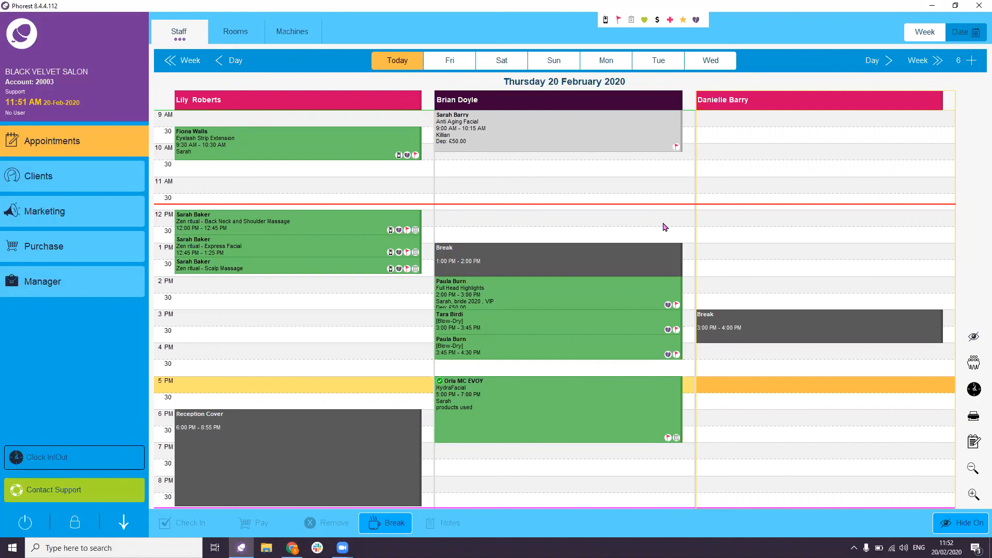
left_click(603, 131)
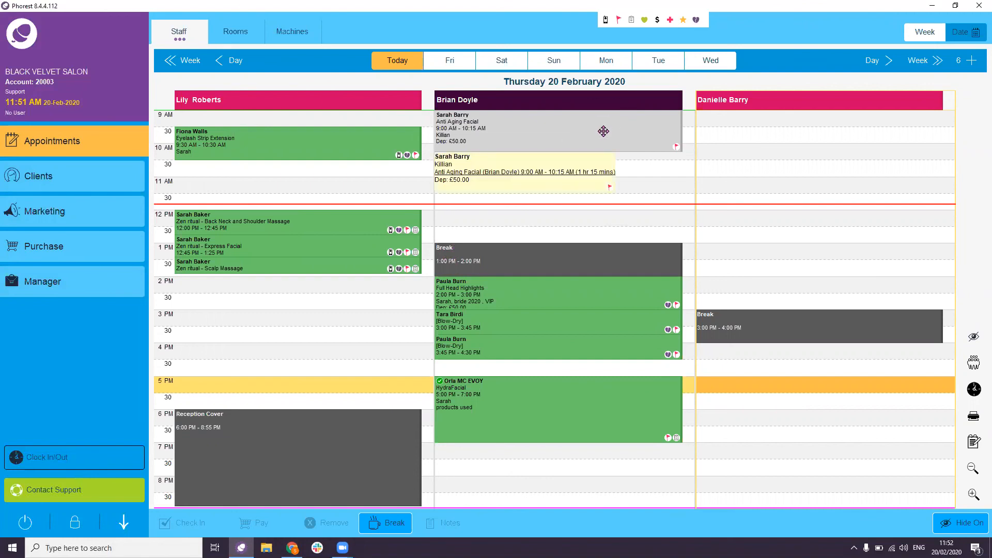
left_click(588, 303)
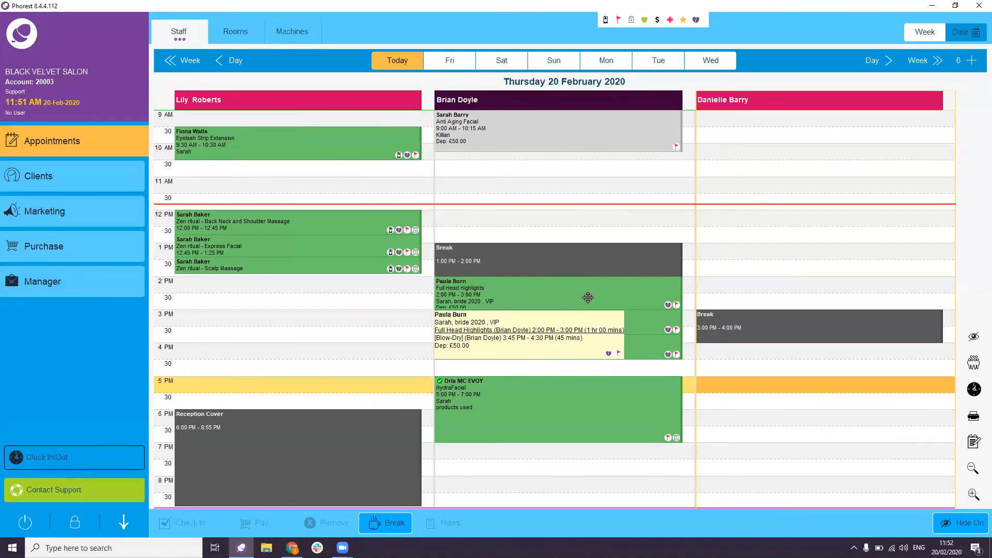
left_click(592, 136)
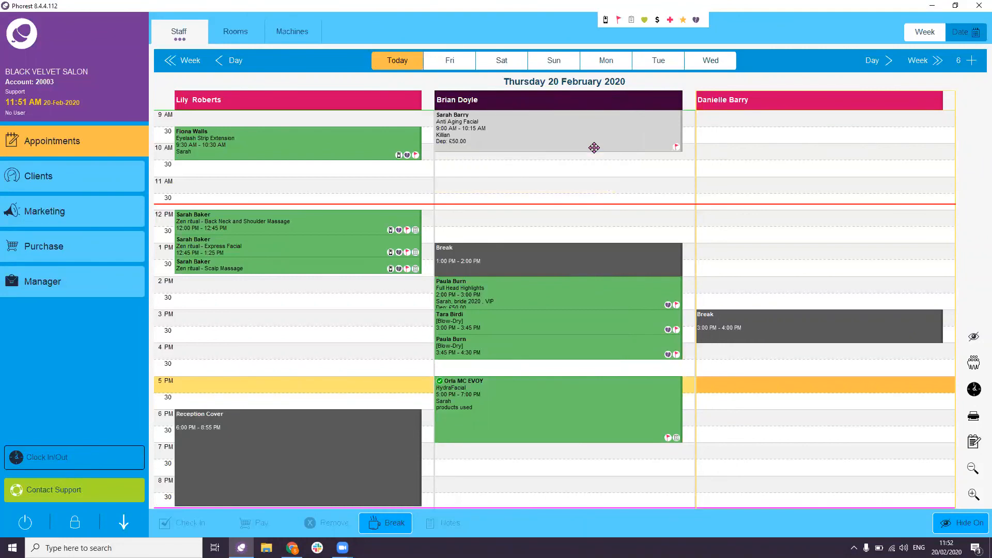
mouse_move(594, 148)
- Review the Manager > Cash Up transactions report through page 3 of 3 (£502.00 banked), then close it
left_click(107, 285)
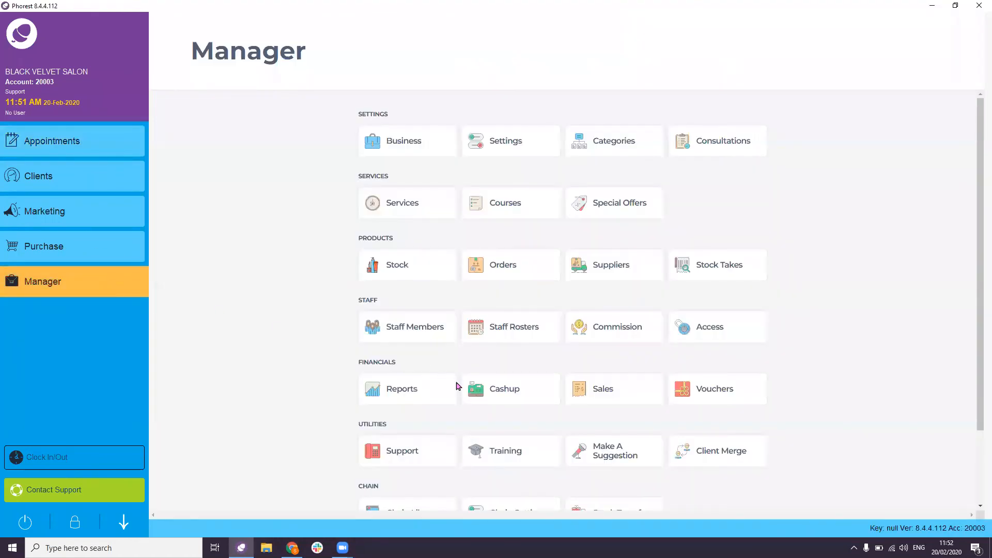
left_click(502, 397)
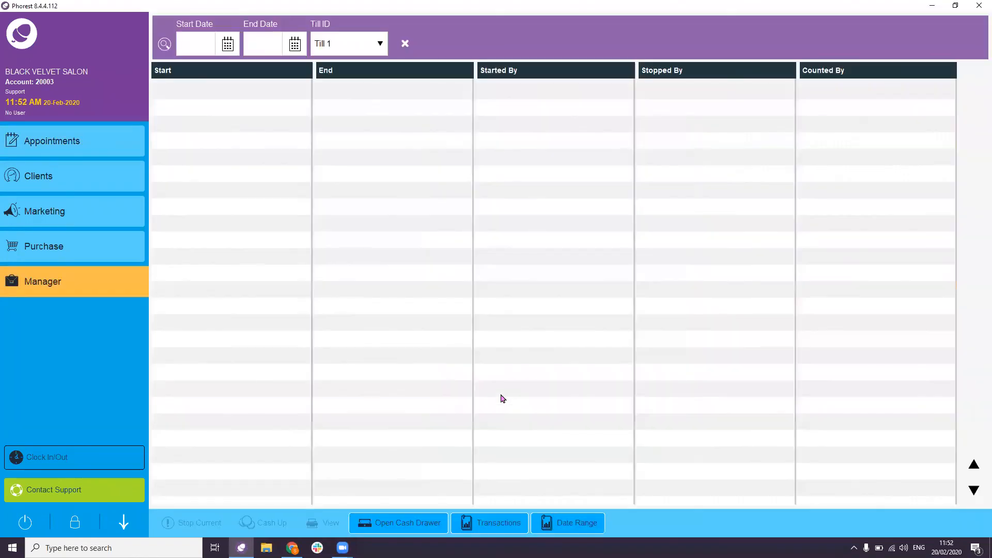
left_click(495, 523)
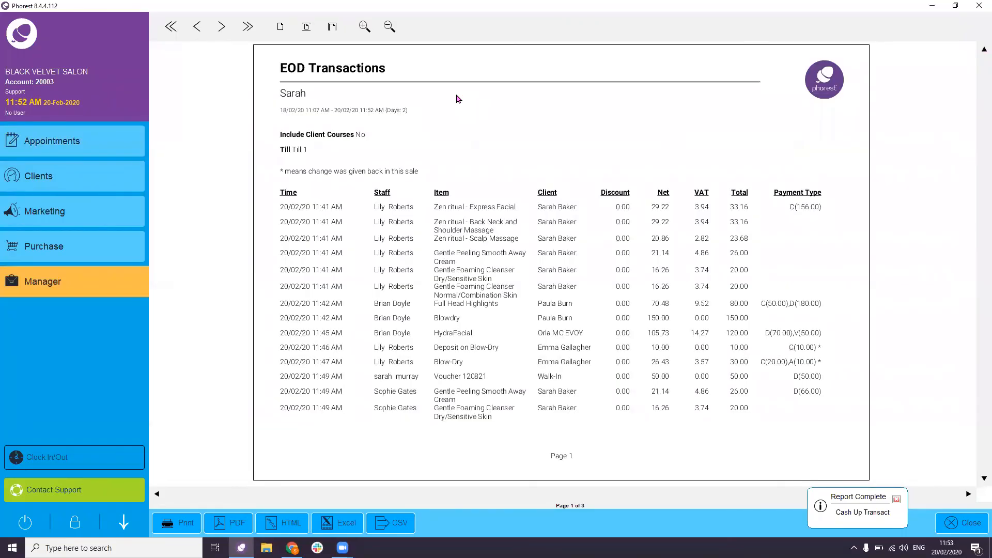
left_click(221, 27)
left_click(221, 27)
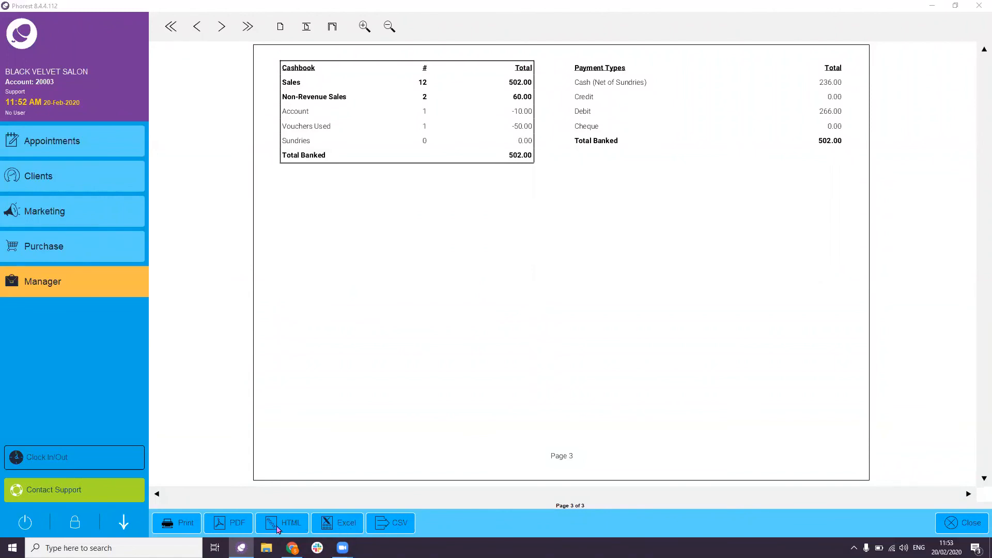
left_click(962, 524)
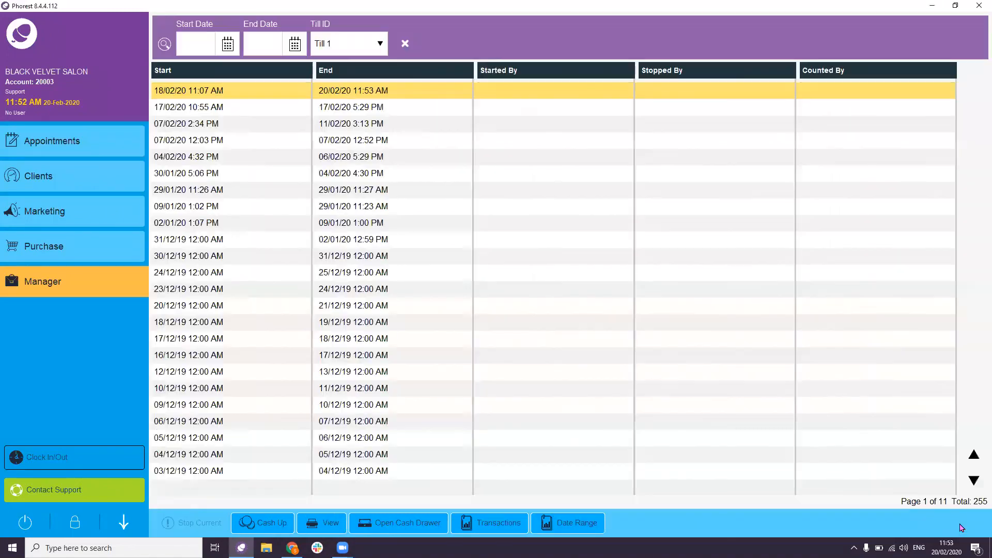
- Start the till session cash up, showing £602.00 expected (£336.00 cash, £266.00 debit)
left_click(261, 522)
left_click(581, 287)
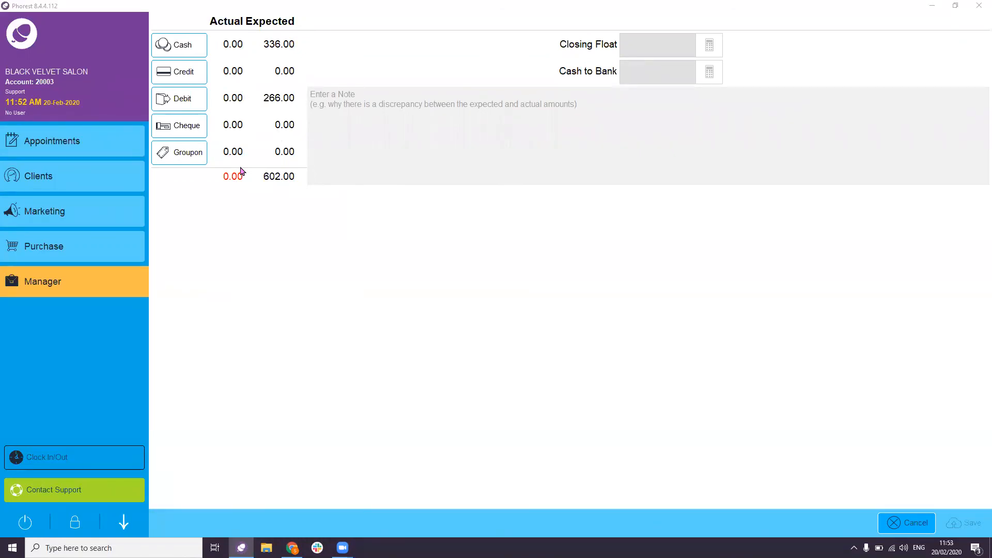
left_click(279, 49)
- Enter counted cash 336.00 and debit 266.00, with the note 'Balanced'
left_click(174, 45)
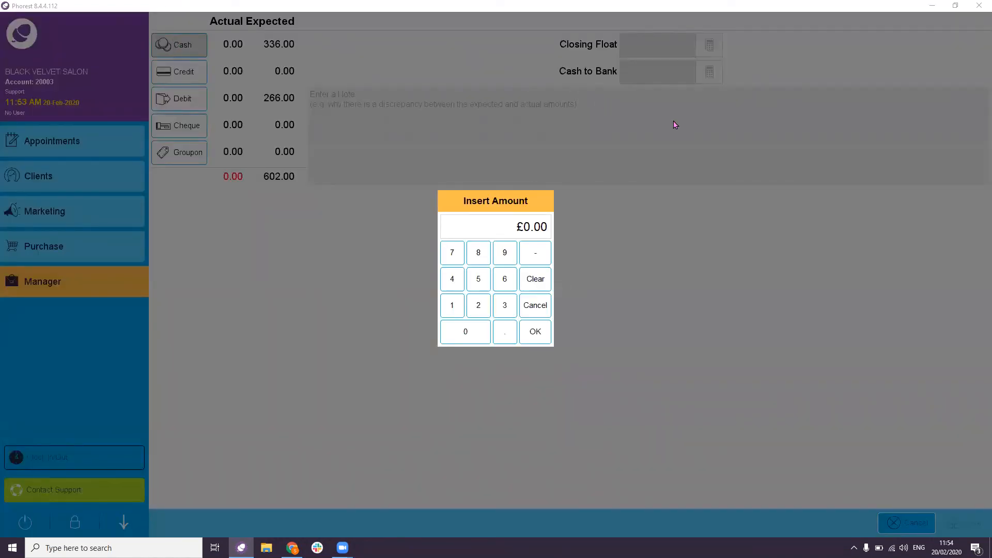
type("336")
left_click(549, 338)
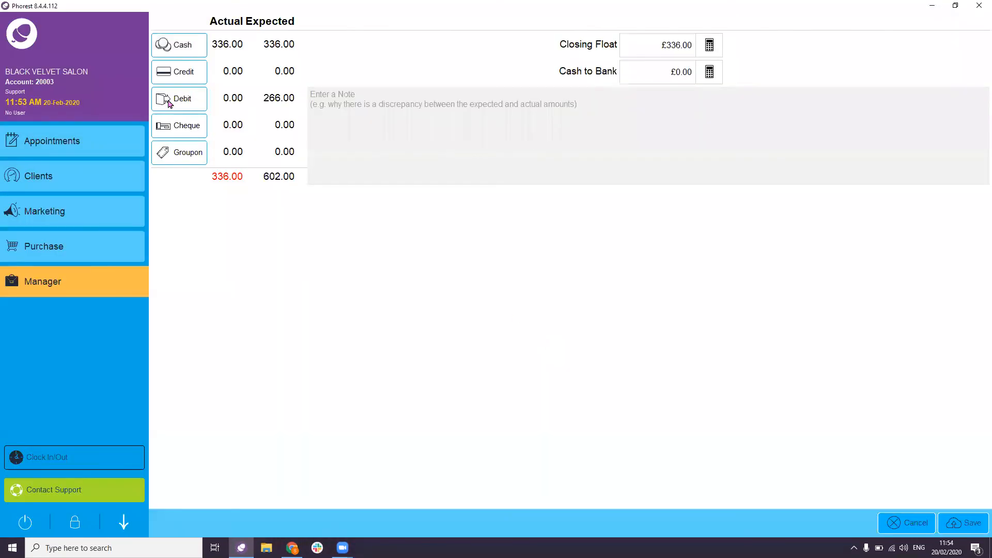
left_click(169, 102)
type("266")
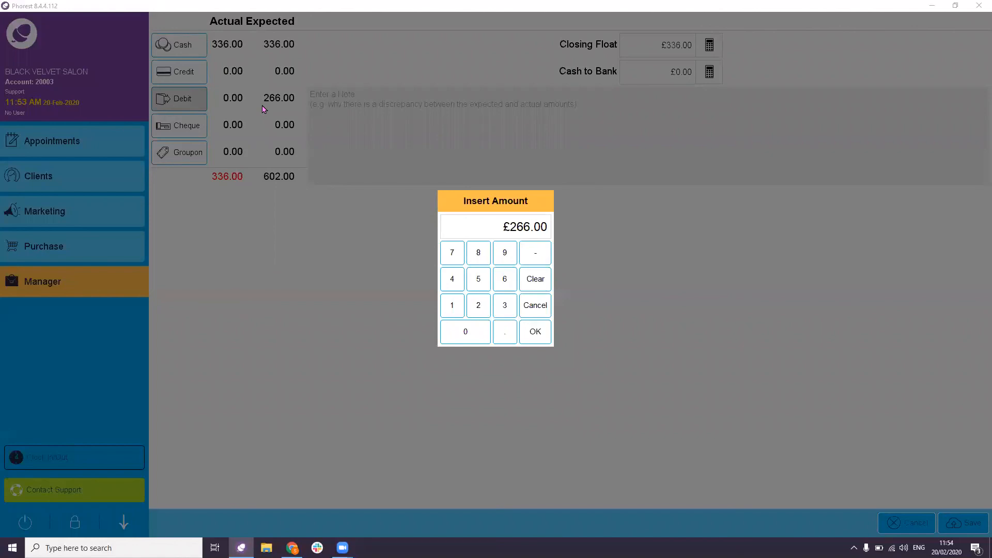
left_click(546, 333)
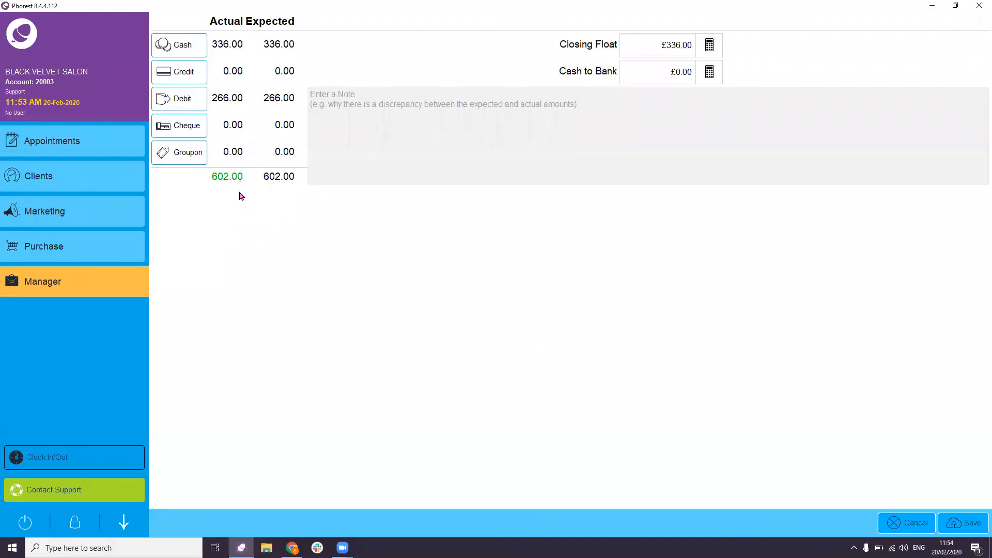
left_click(377, 91)
type("Balanced")
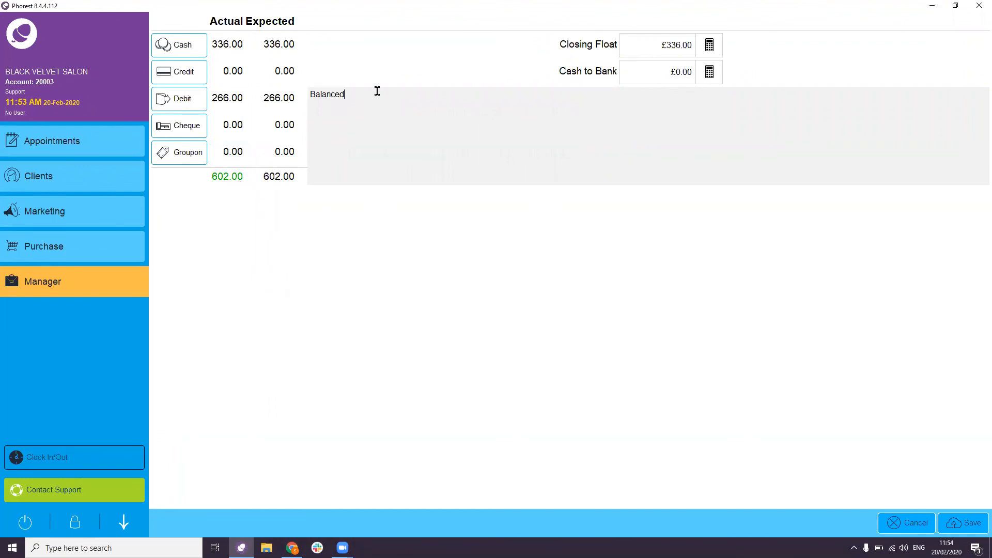
- Set the closing float to £100.00 and check the cash to bank amount
left_click(709, 47)
type("100")
left_click(535, 331)
left_click(650, 76)
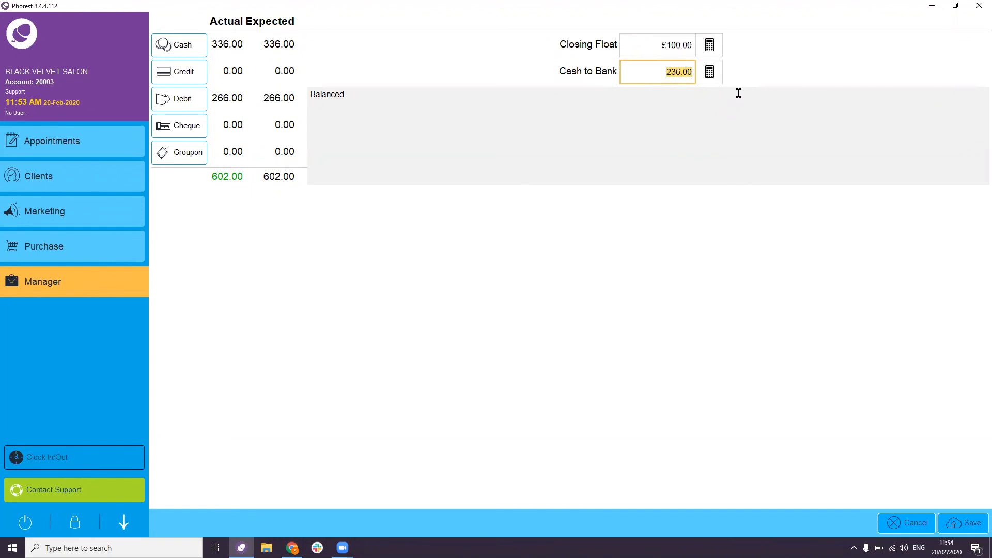
- Change debit to 265.00, replace the note with 'will check tomorow might be a tip', and save
left_click(179, 108)
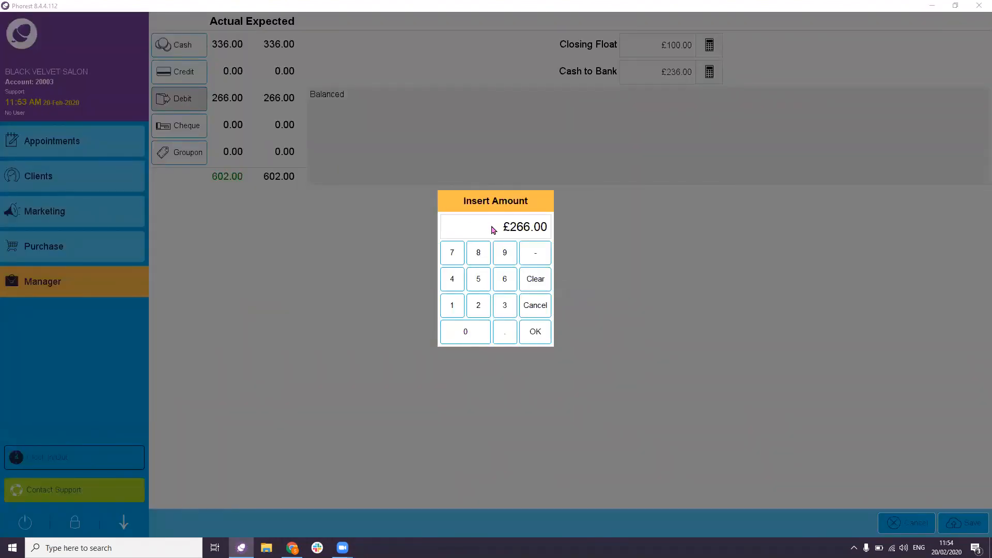
type("265")
left_click(537, 333)
left_click(425, 93)
key("BackSpace")
key("BackSpace")
key("BackSpace")
key("BackSpace")
key("BackSpace")
key("BackSpace")
key("BackSpace")
key("BackSpace")
type("will check tomorow might be a tip")
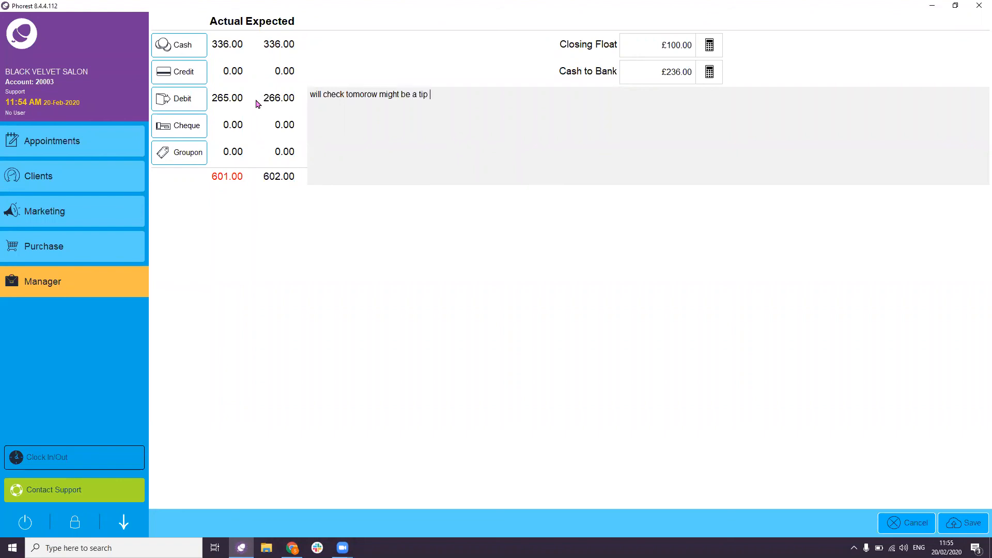
left_click(954, 519)
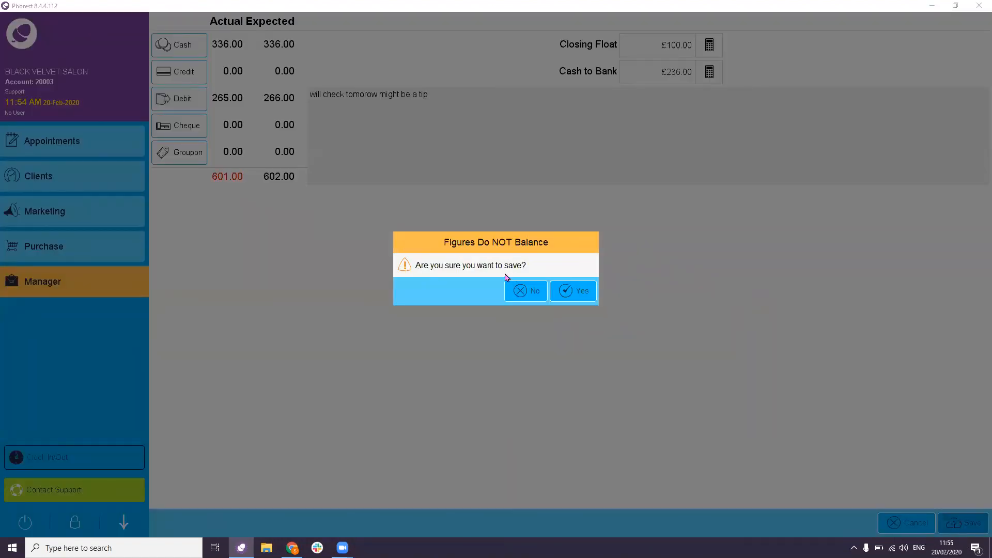
- Save the cash up despite unbalanced figures, then review and close the Cash Up Report
left_click(580, 292)
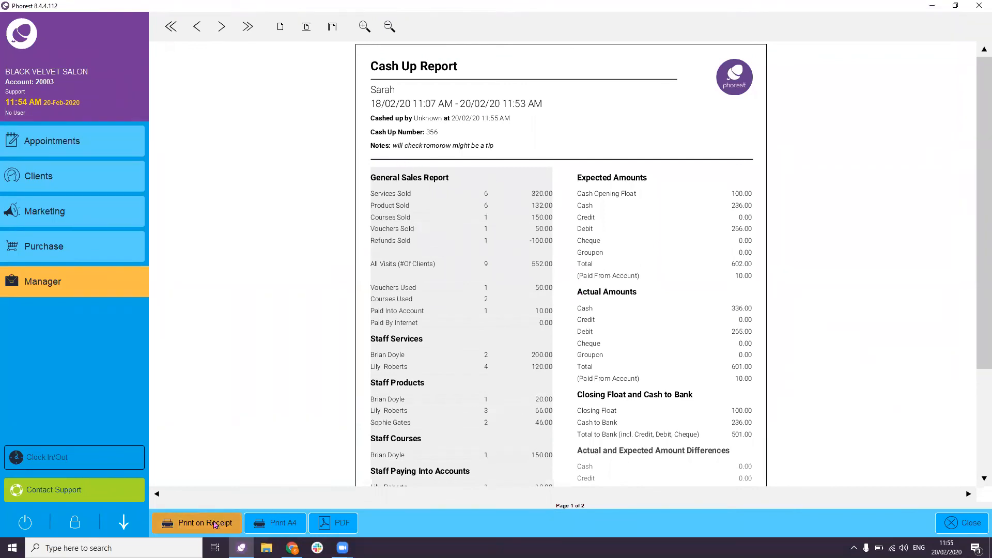
scroll(347, 486, "down", 1)
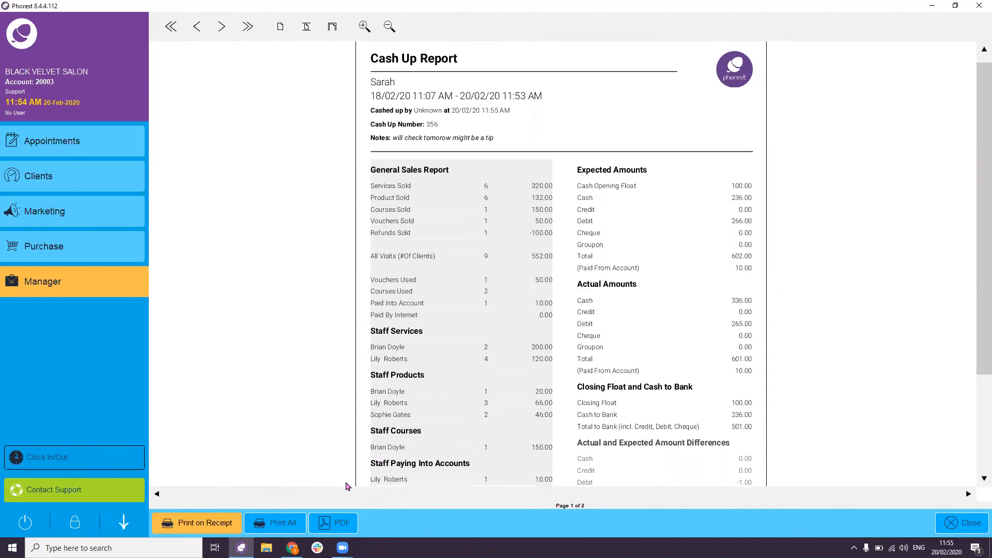
scroll(346, 485, "down", 1)
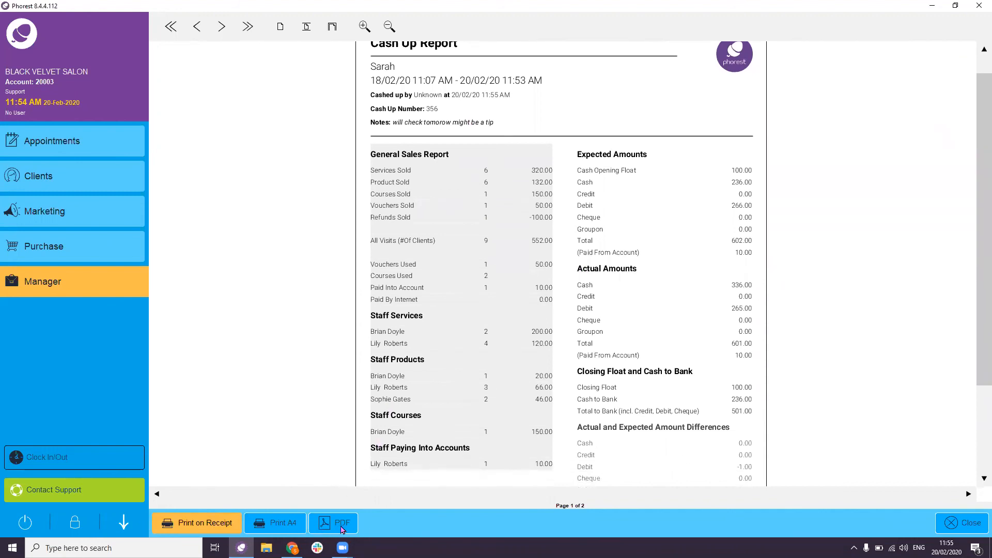
scroll(723, 403, "up", 2)
scroll(734, 396, "down", 2)
left_click(978, 528)
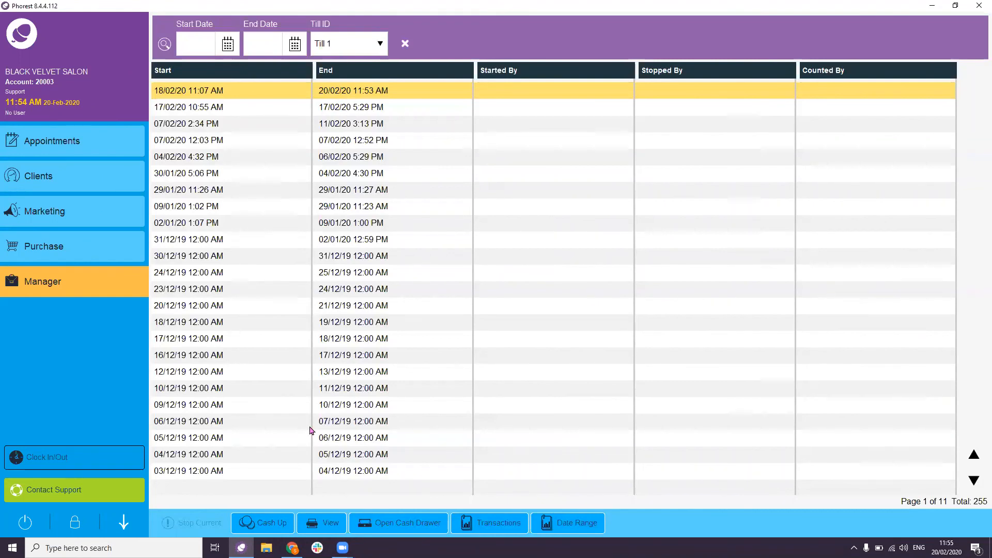
- Reopen the cash up, correct debit to 266.00, add note line 'Found it was a tip under cash drawer', and save
left_click(269, 523)
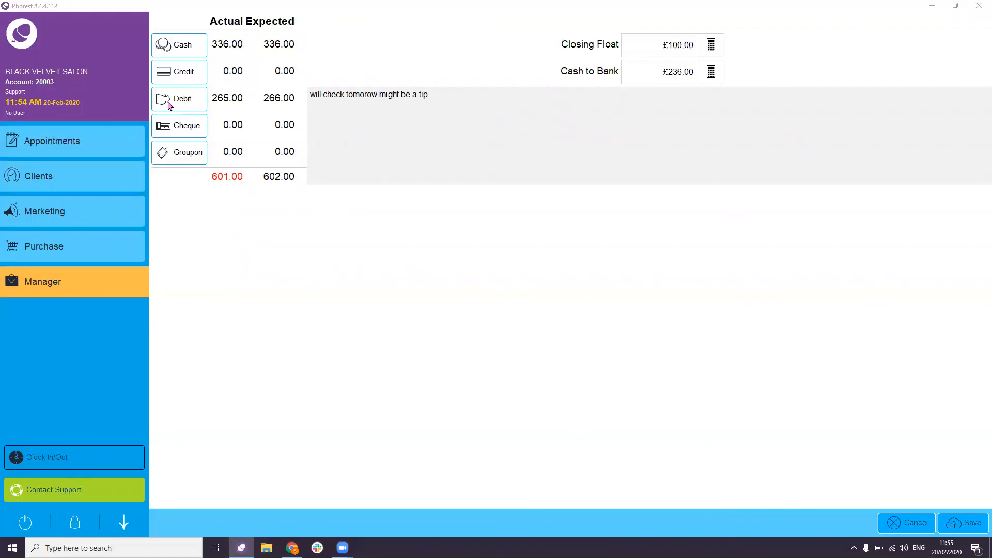
left_click(168, 106)
left_click(545, 334)
key("Return")
key("Return")
type("Found it was a tip")
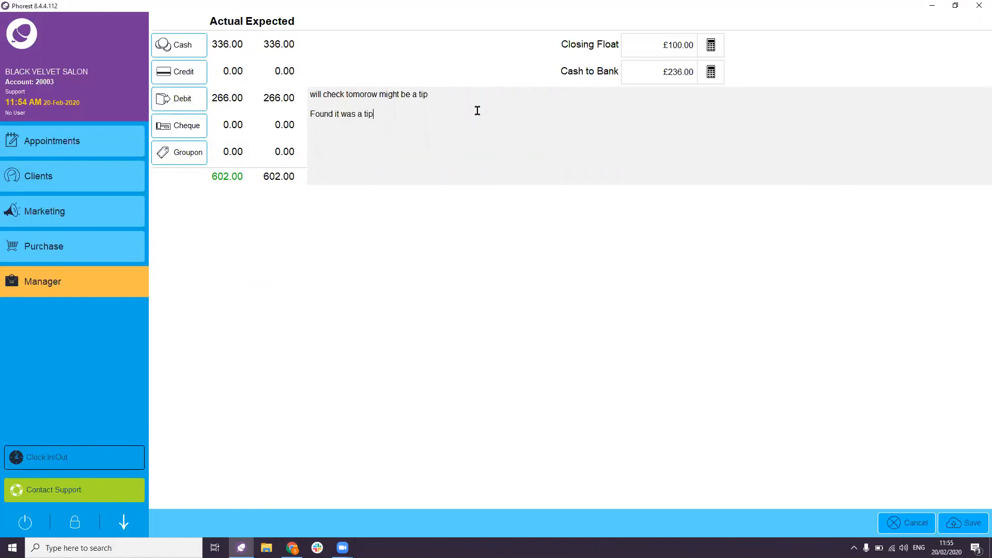
type(" under cash drawer")
left_click(978, 521)
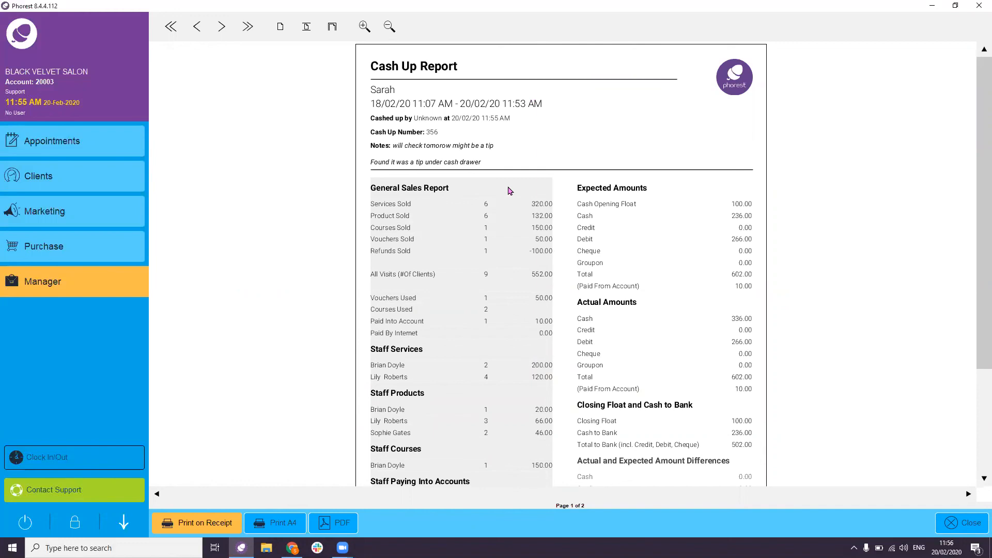
- Switch from Phorest to the full-screen 'Let's recap....' presentation slide
key("alt+Tab")
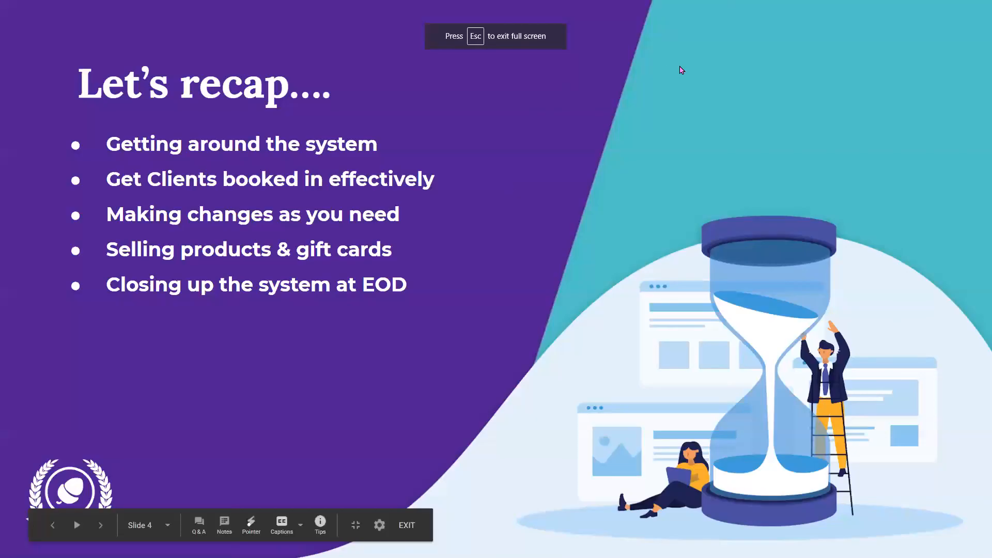